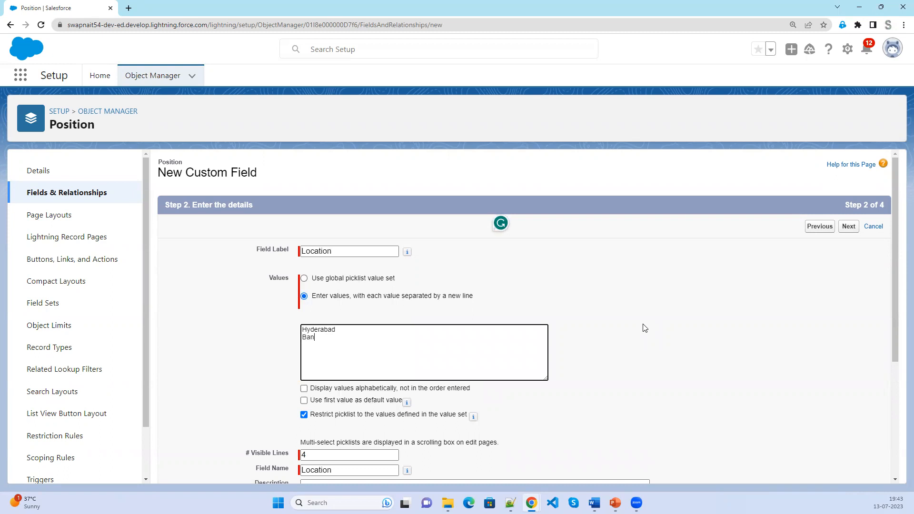
Finish typing the Location picklist values, Hyderabad through Chennai.
type("alo")
type("De")
type("Noida")
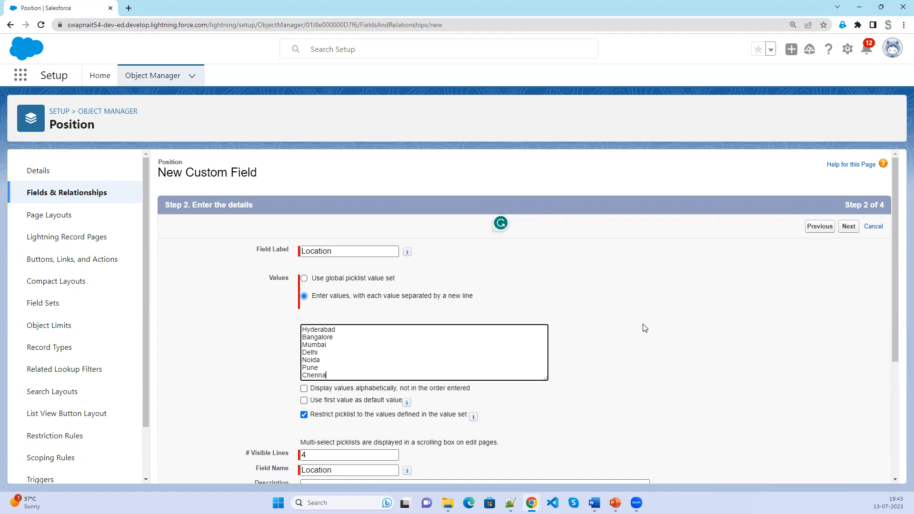
type("i")
scroll(599, 402, "down", 1)
scroll(599, 402, "down", 2)
scroll(599, 402, "down", 1)
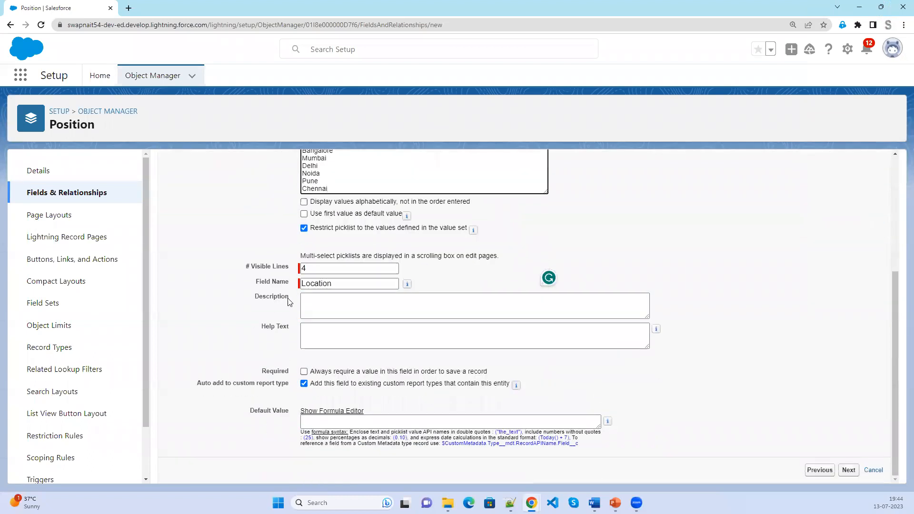
Show 4 visible lines, make Location required, and advance to field-level security.
left_click_drag(333, 268, 289, 269)
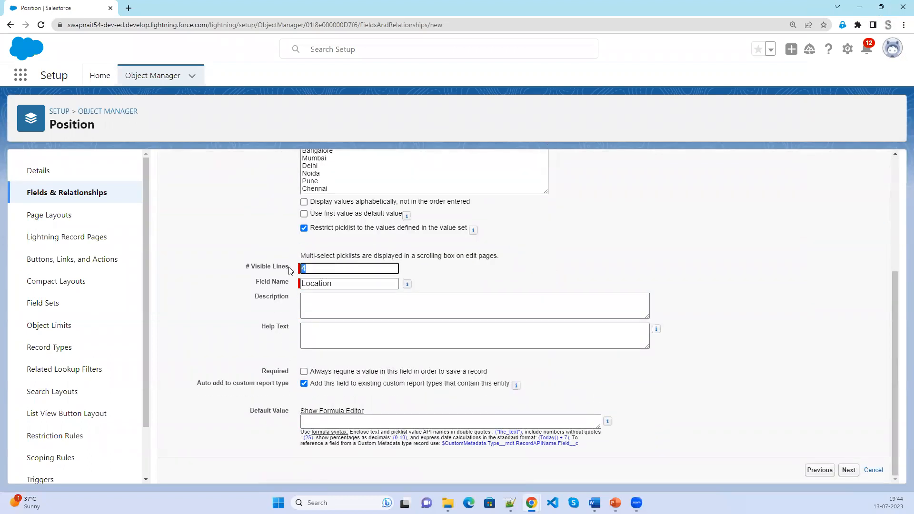
left_click(503, 275)
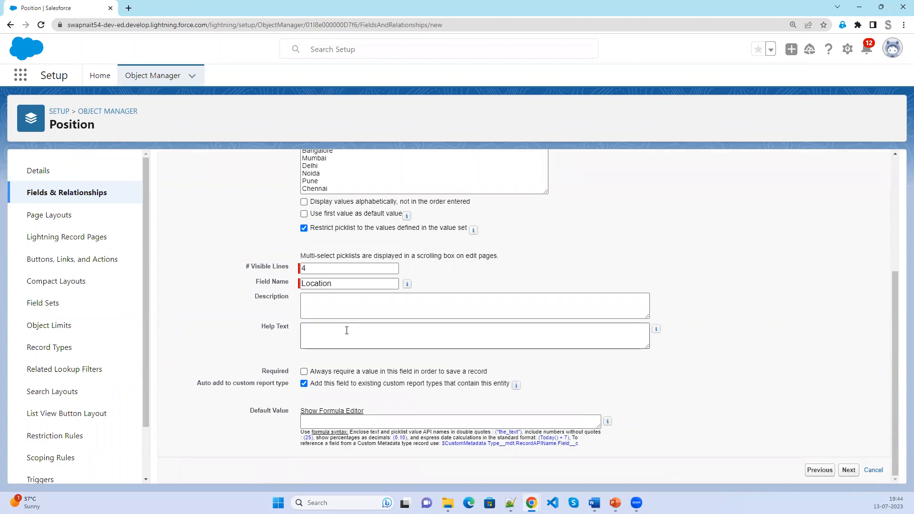
left_click(304, 372)
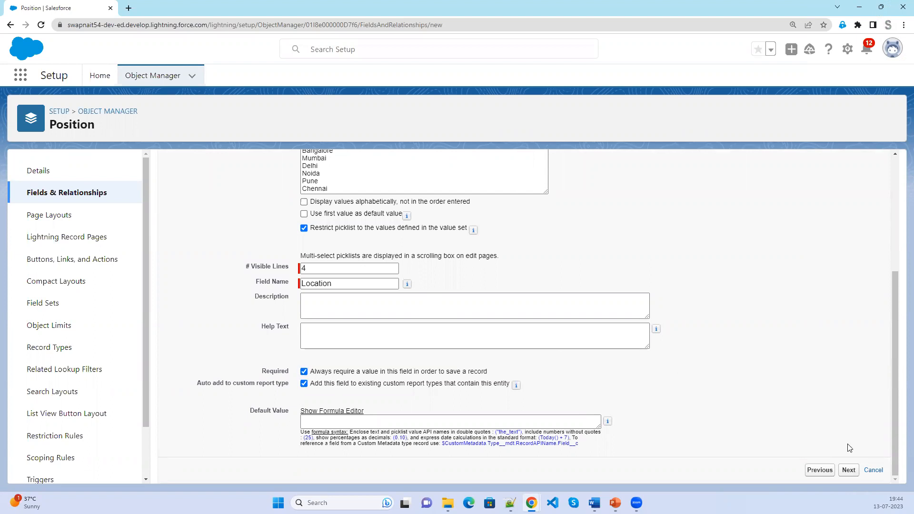
left_click(849, 471)
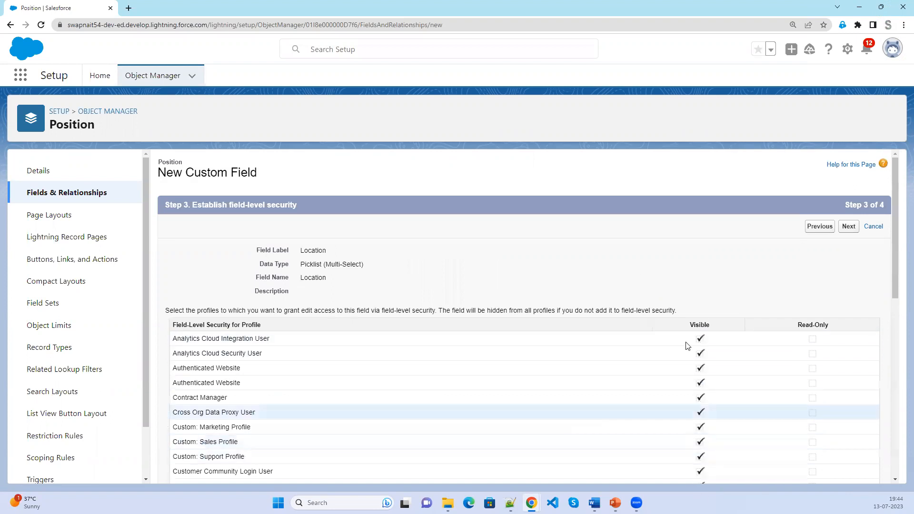
Save the new Location field on the Position object.
left_click(848, 227)
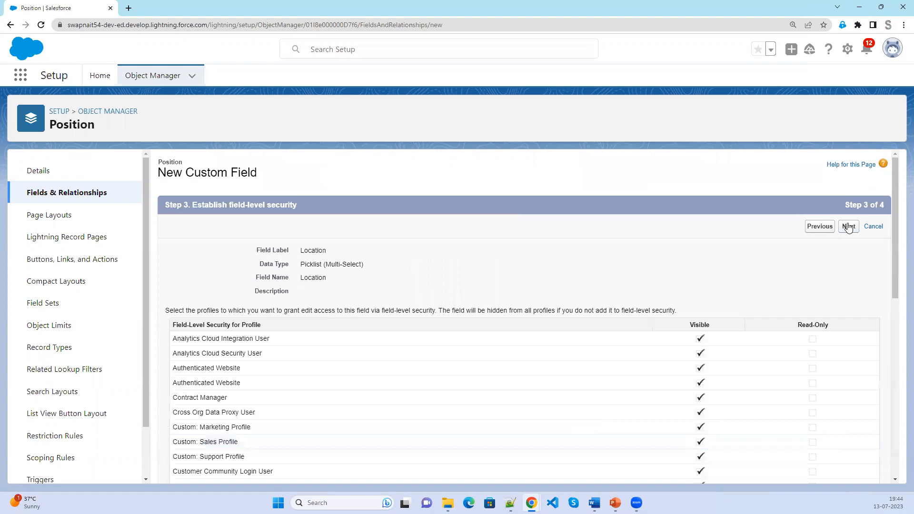
left_click(853, 228)
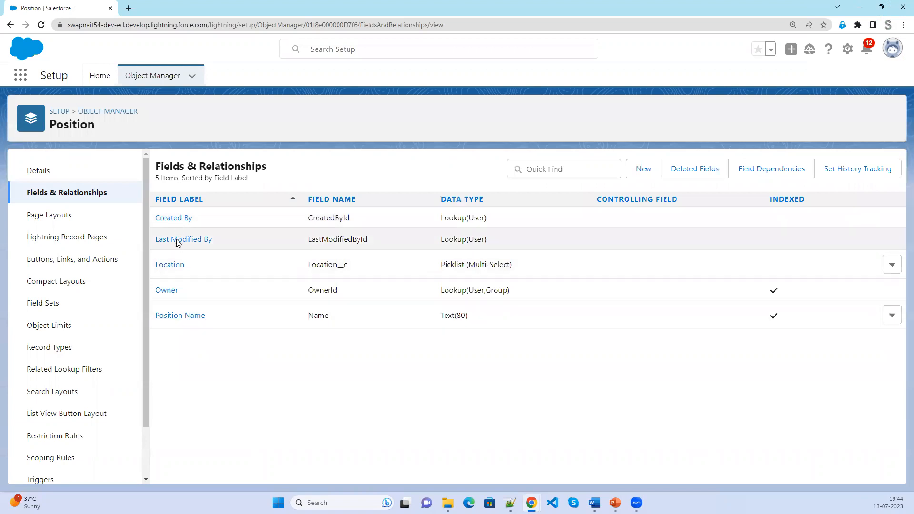
left_click_drag(379, 271, 292, 257)
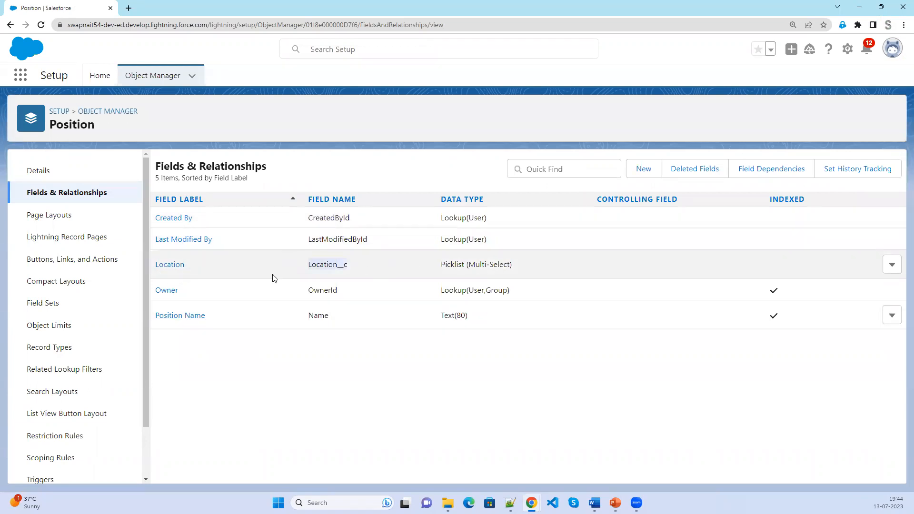
Duplicate the browser tab, load the app home, and start a new Position record.
right_click(59, 6)
left_click(90, 75)
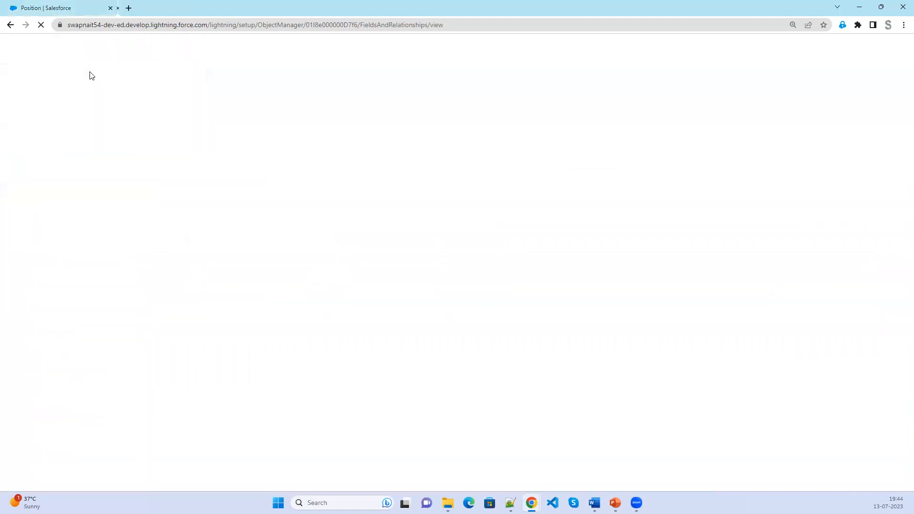
left_click_drag(209, 24, 551, 36)
key("BackSpace")
key("Return")
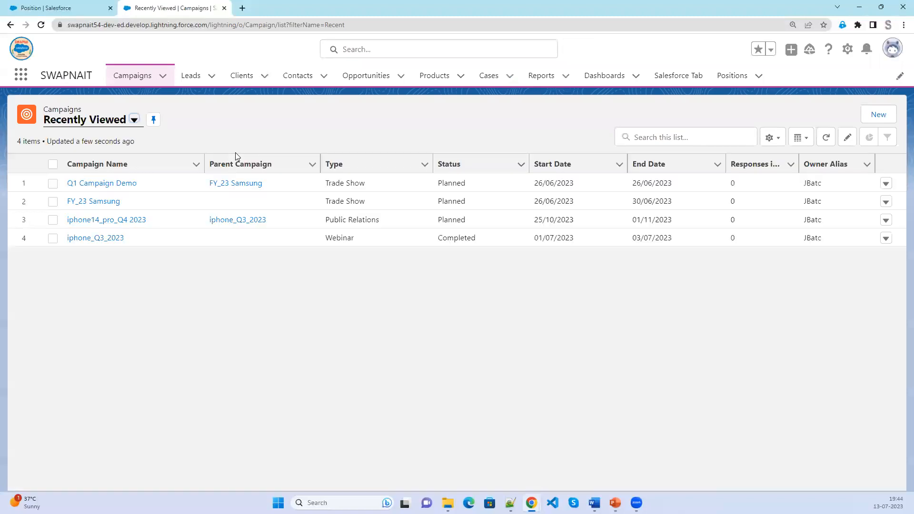
left_click(730, 89)
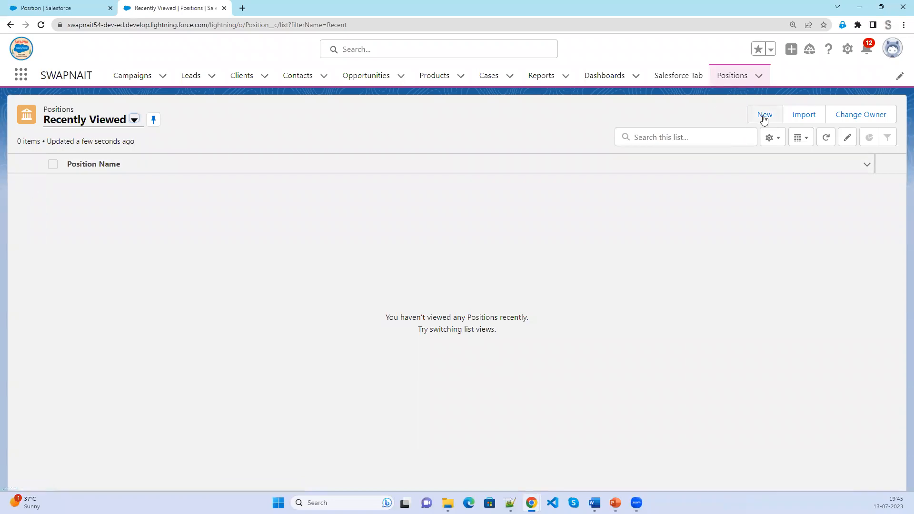
left_click(763, 116)
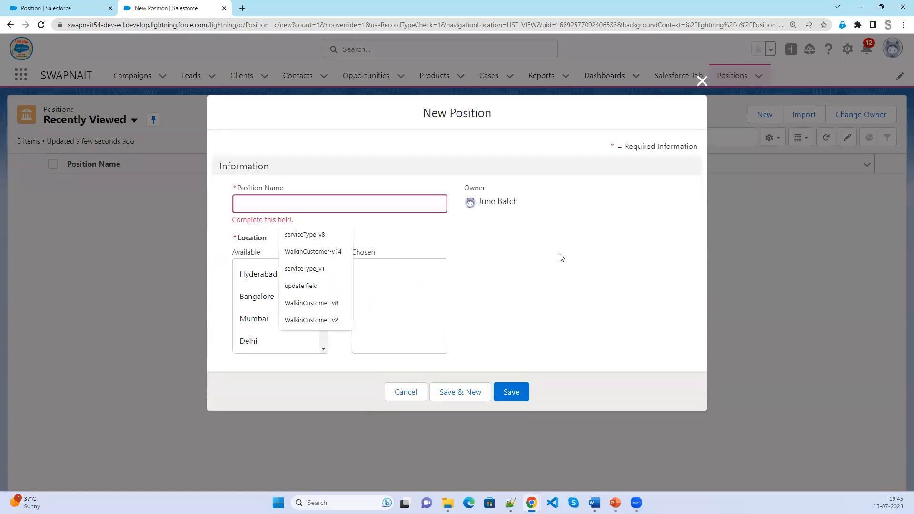
Move Hyderabad into the Location field's Chosen list.
left_click(560, 257)
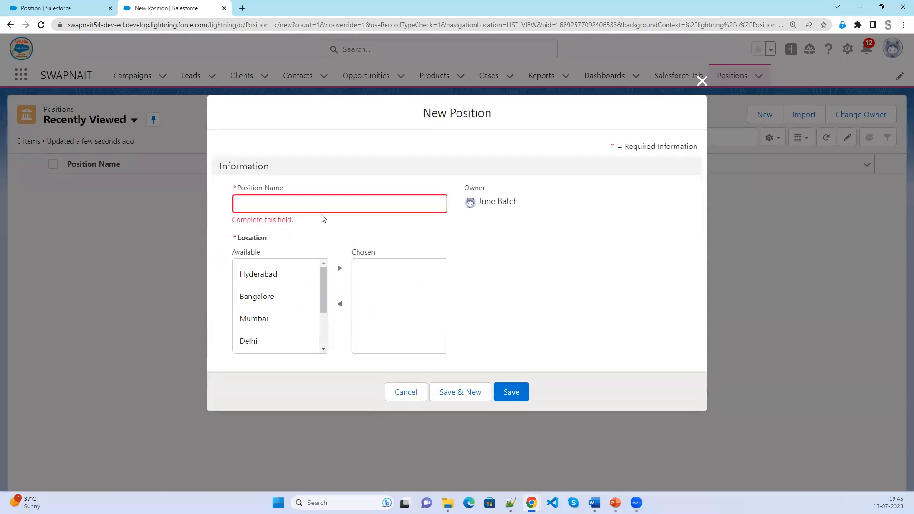
left_click(258, 277)
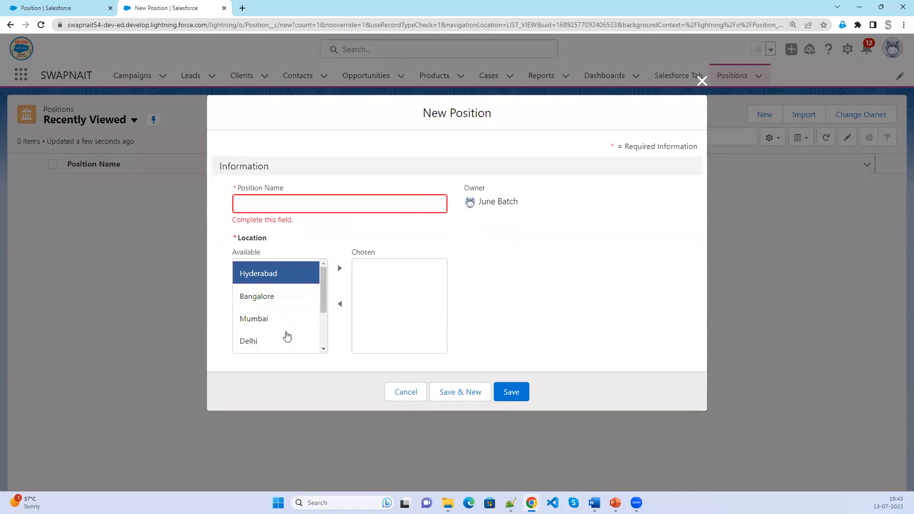
scroll(287, 333, "down", 3)
scroll(288, 335, "up", 3)
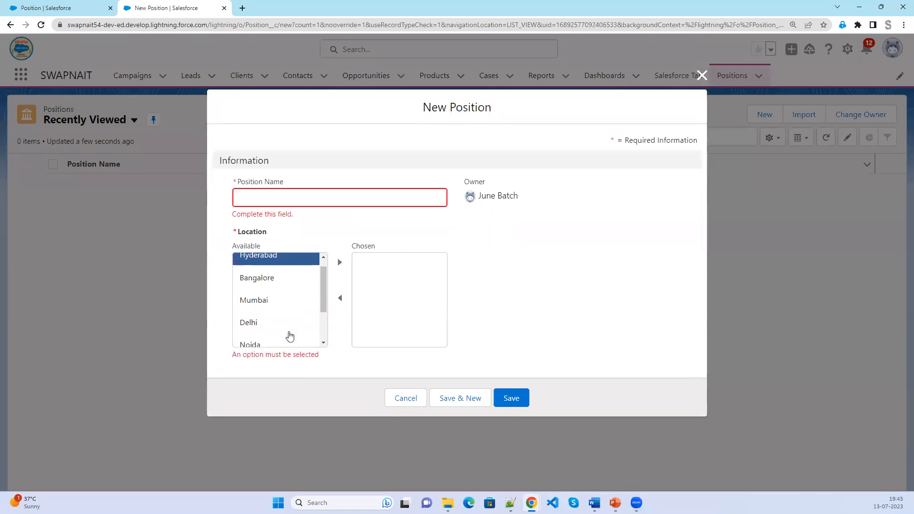
scroll(288, 334, "down", 2)
scroll(289, 333, "up", 2)
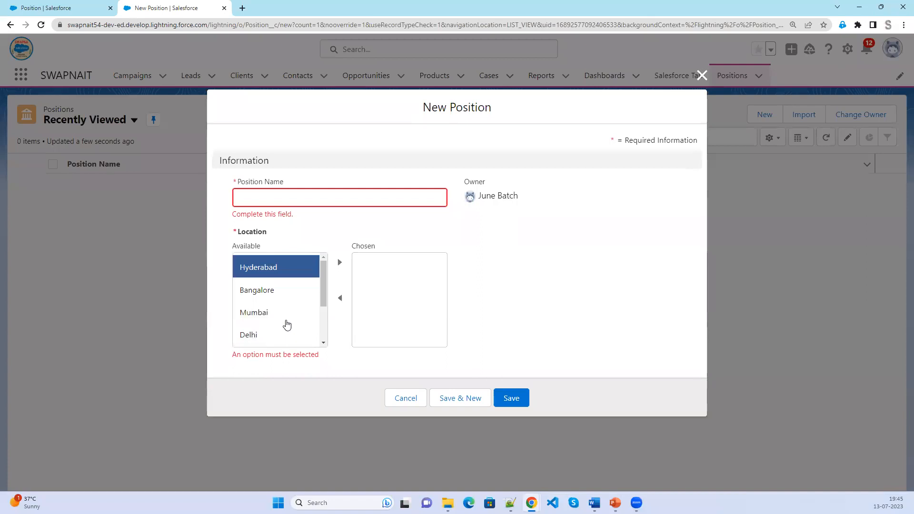
scroll(271, 309, "down", 2)
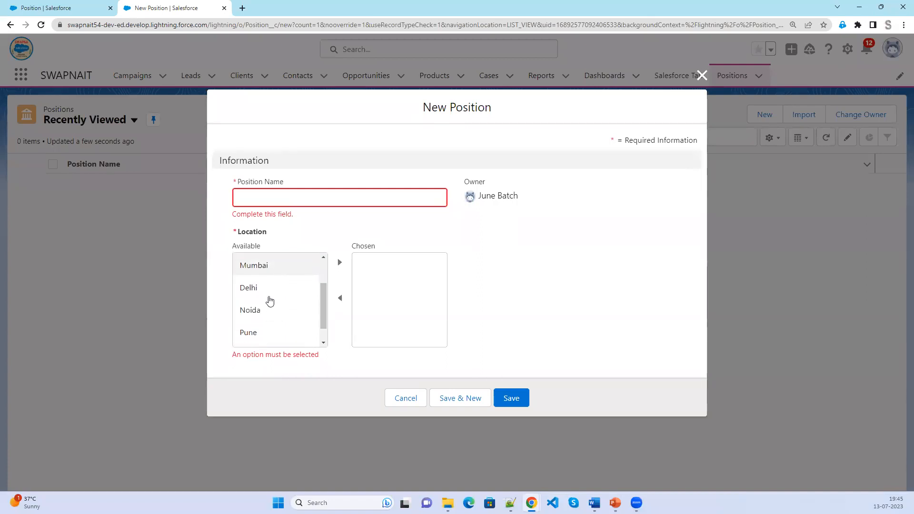
scroll(268, 333, "up", 2)
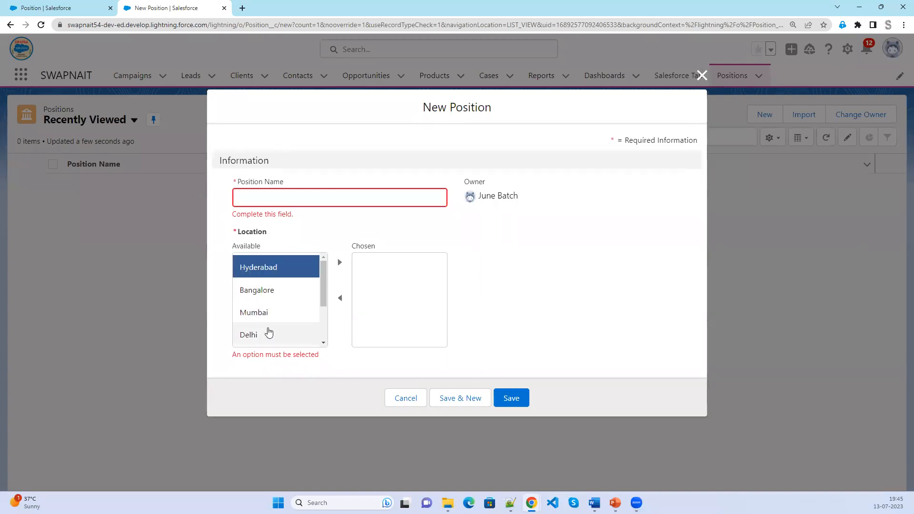
left_click(339, 265)
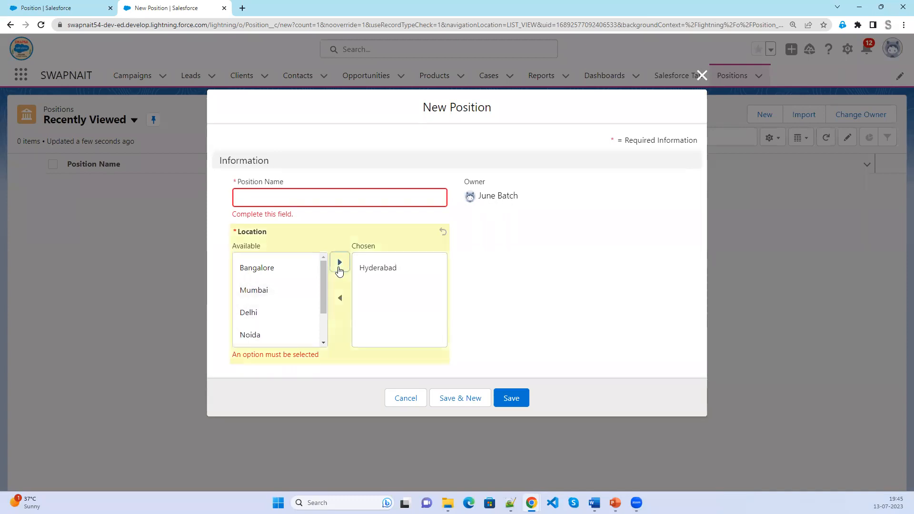
Add Bangalore to the chosen locations and return to the Position setup tab.
left_click(297, 280)
left_click(337, 270)
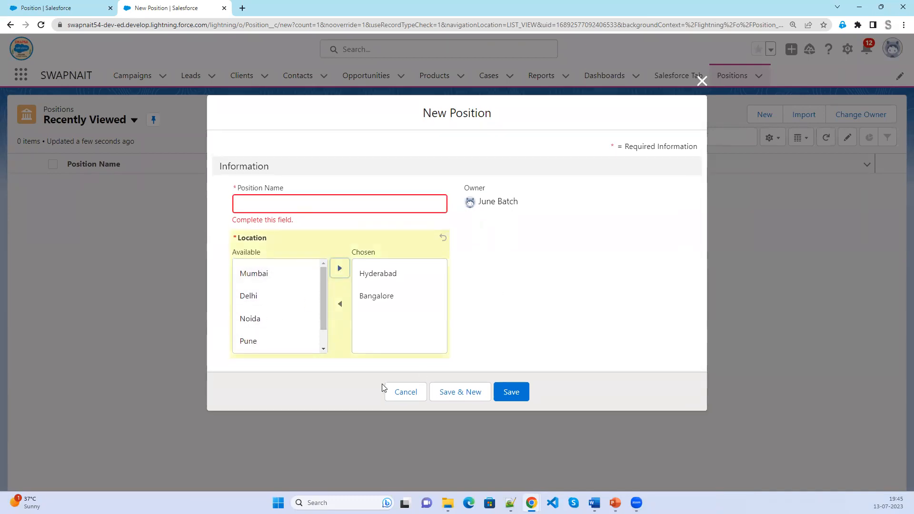
double_click(230, 236)
left_click(230, 238)
left_click(61, 7)
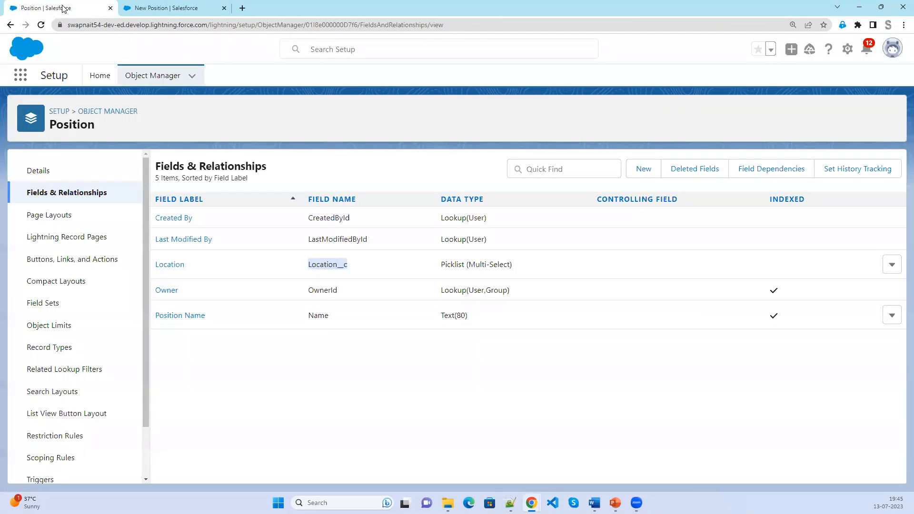
Create a Number field labelled 'Number of Vacancies' and enter its length.
left_click(649, 171)
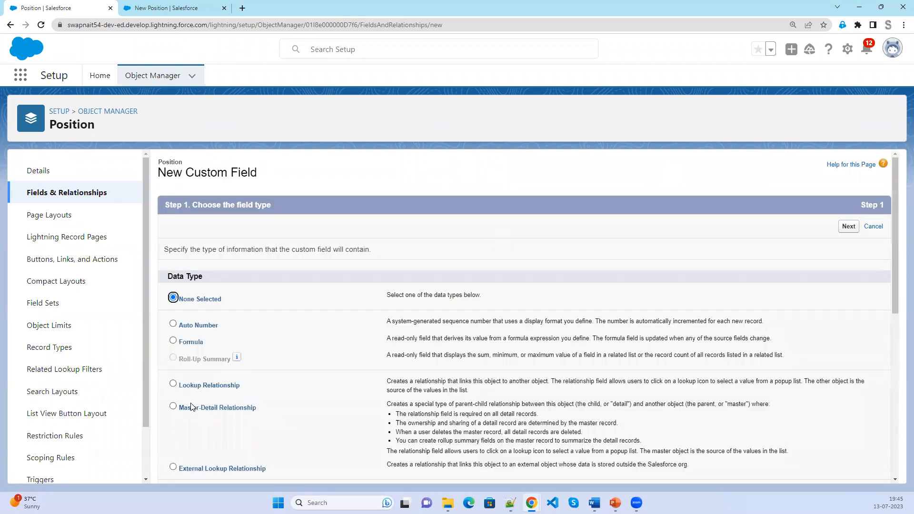
scroll(192, 406, "down", 4)
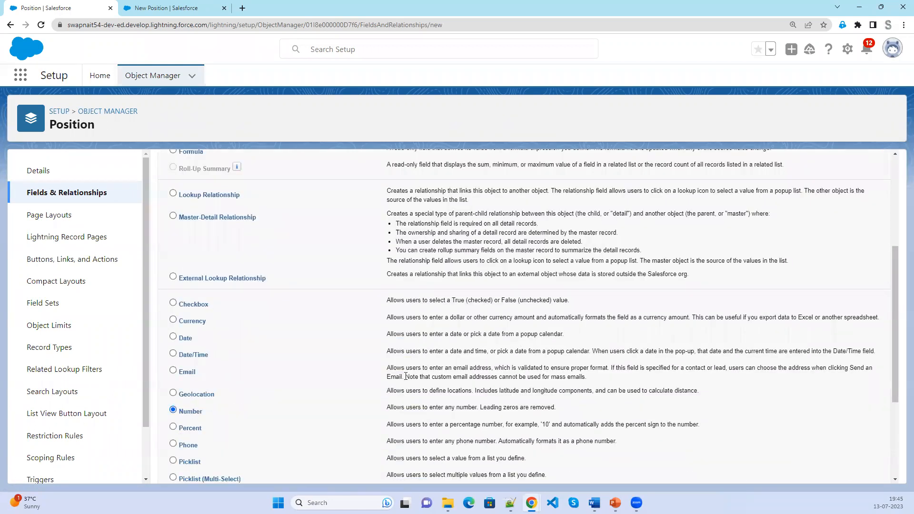
scroll(406, 376, "up", 5)
left_click(849, 226)
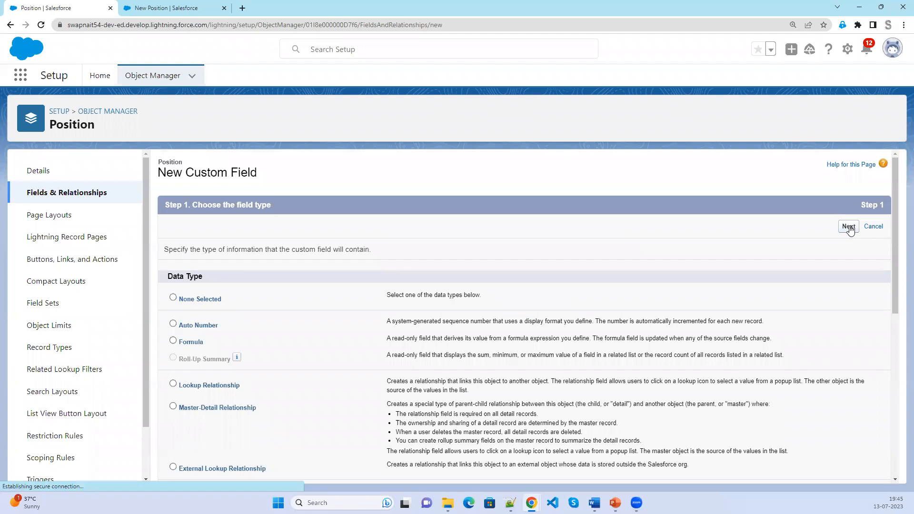
left_click(337, 252)
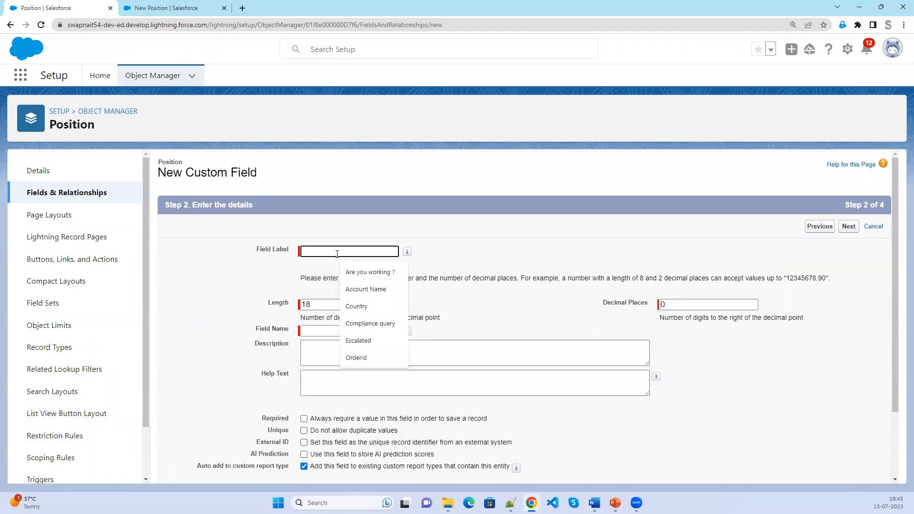
type("Number")
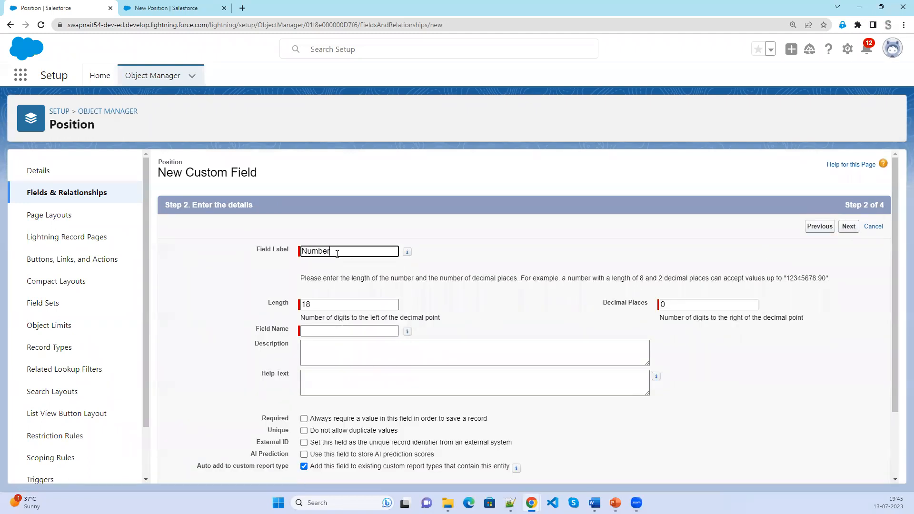
type(" of Vacancies")
key("Tab")
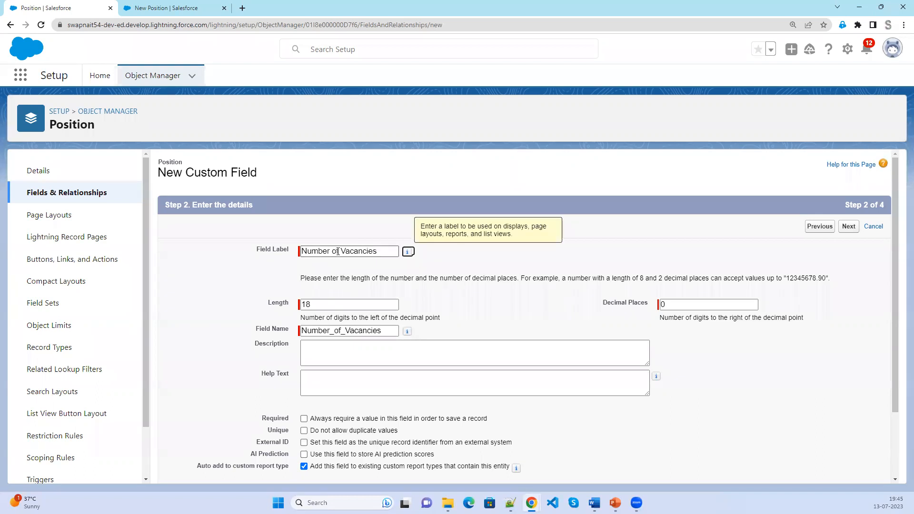
key("Tab")
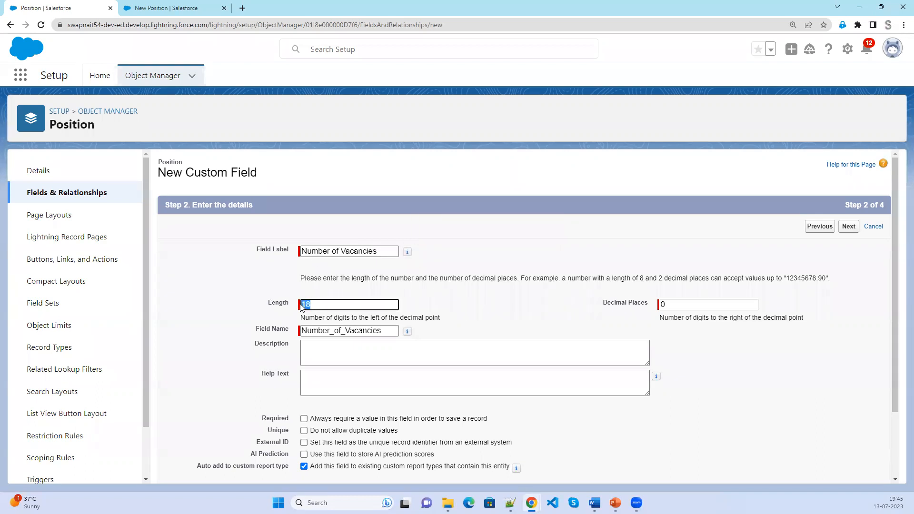
type("3")
Make Number of Vacancies required and save it.
key("Tab")
key("Tab")
key("Tab")
key("Tab")
key("Tab")
key("Tab")
scroll(412, 354, "down", 2)
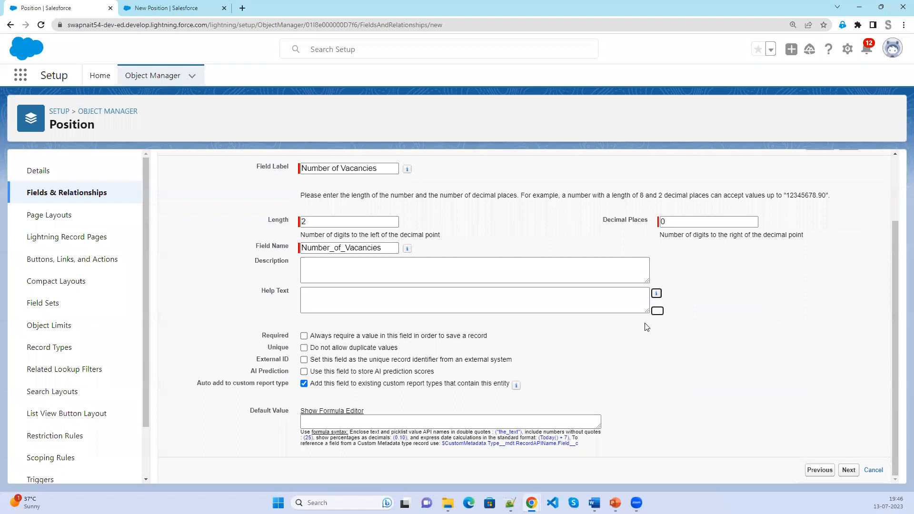
left_click(304, 337)
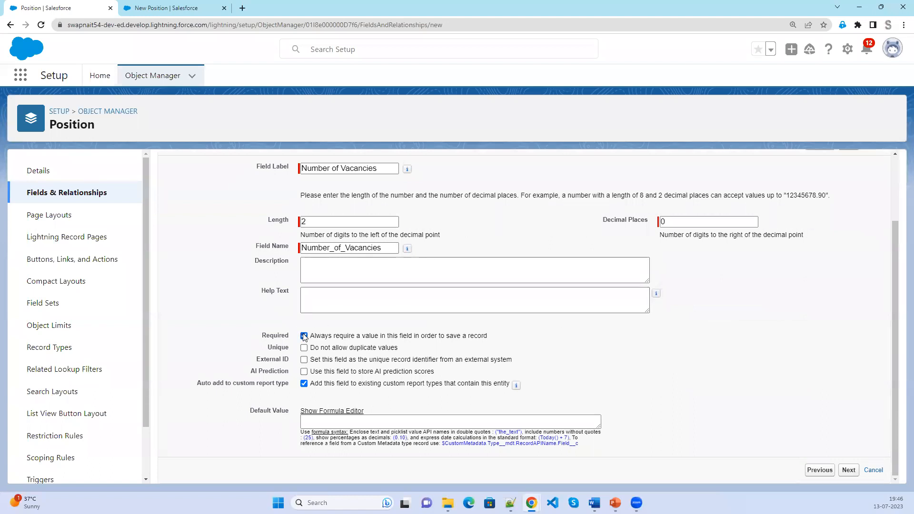
left_click(851, 474)
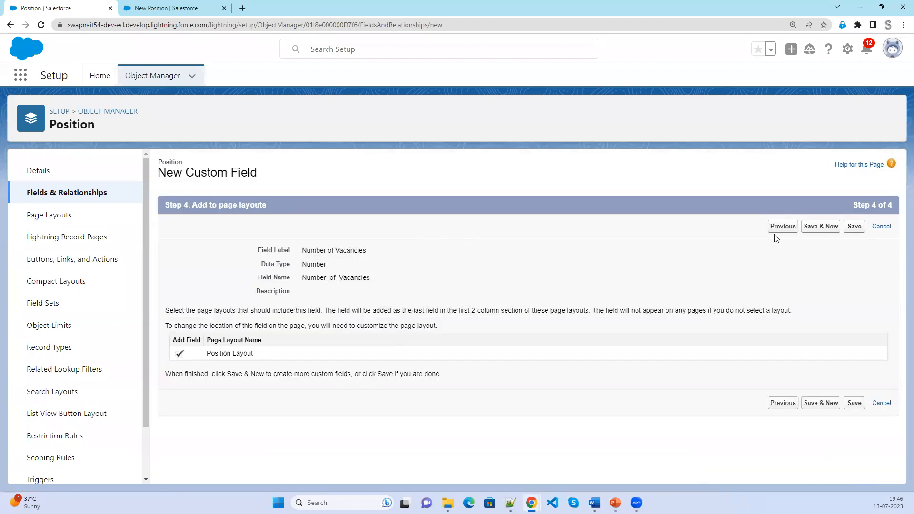
left_click(860, 230)
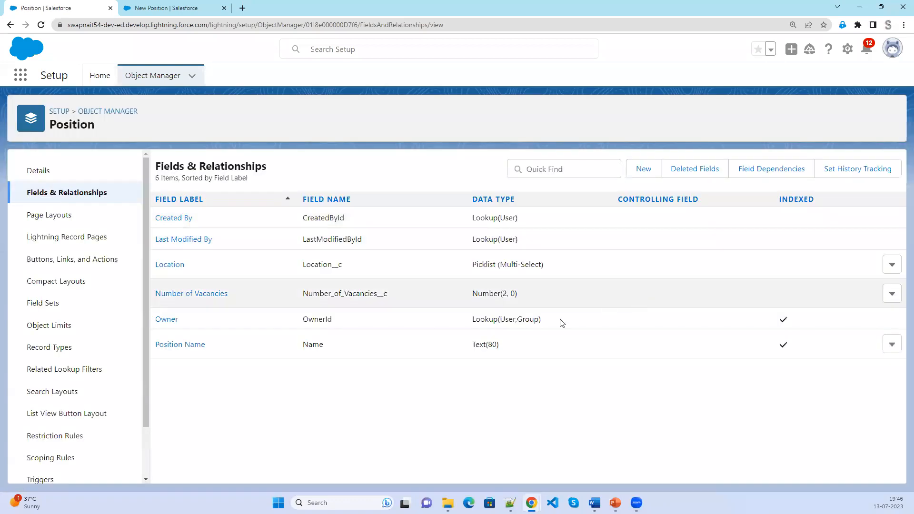
left_click_drag(229, 295, 155, 293)
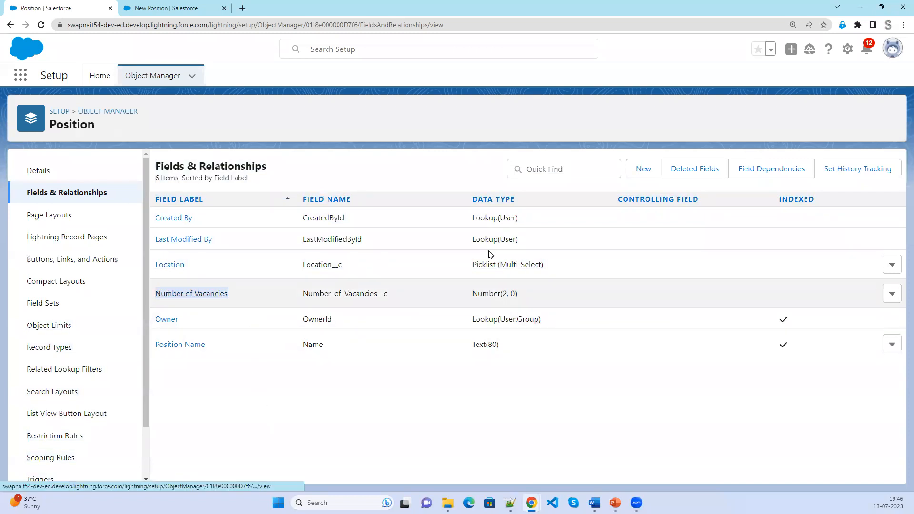
left_click(646, 169)
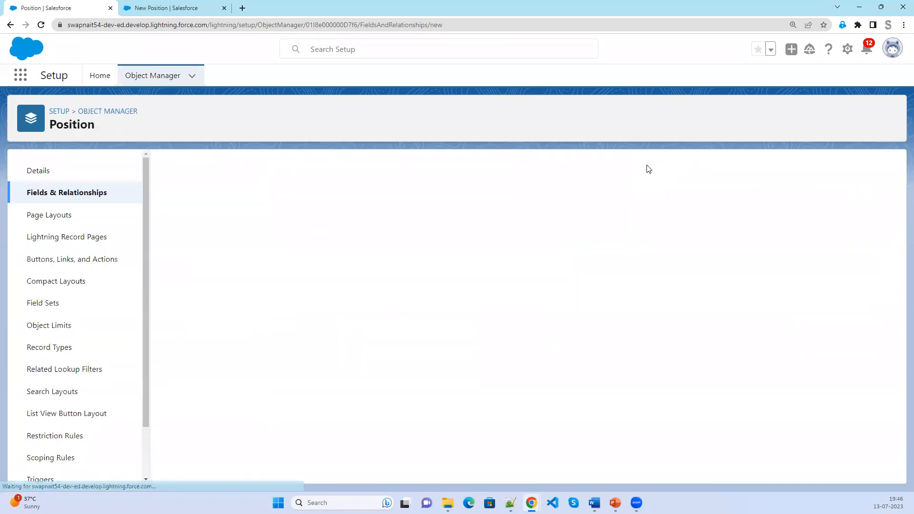
Start a Picklist field labelled 'Position Status'.
scroll(346, 436, "down", 5)
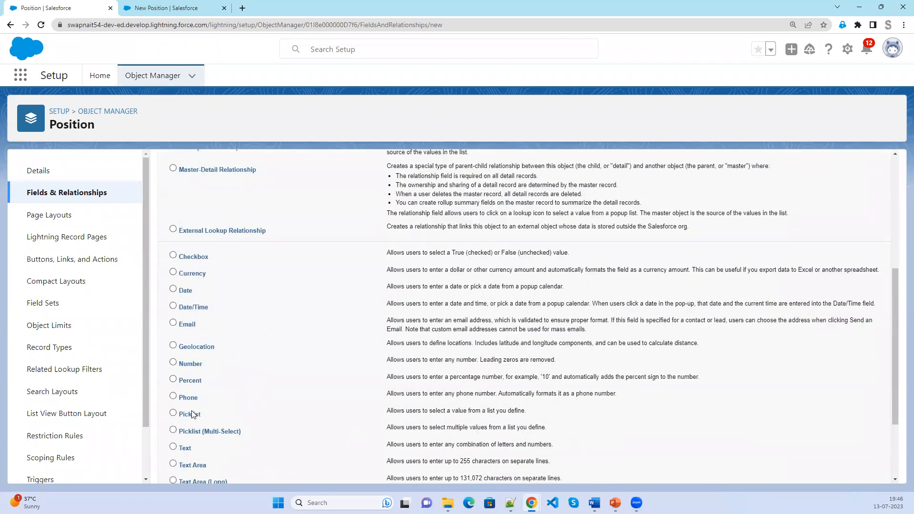
left_click(192, 418)
scroll(590, 376, "up", 5)
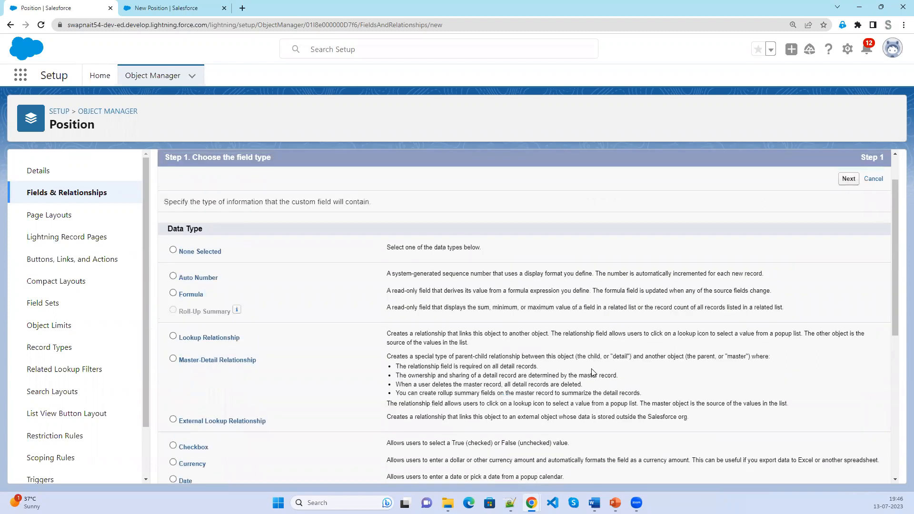
left_click(853, 229)
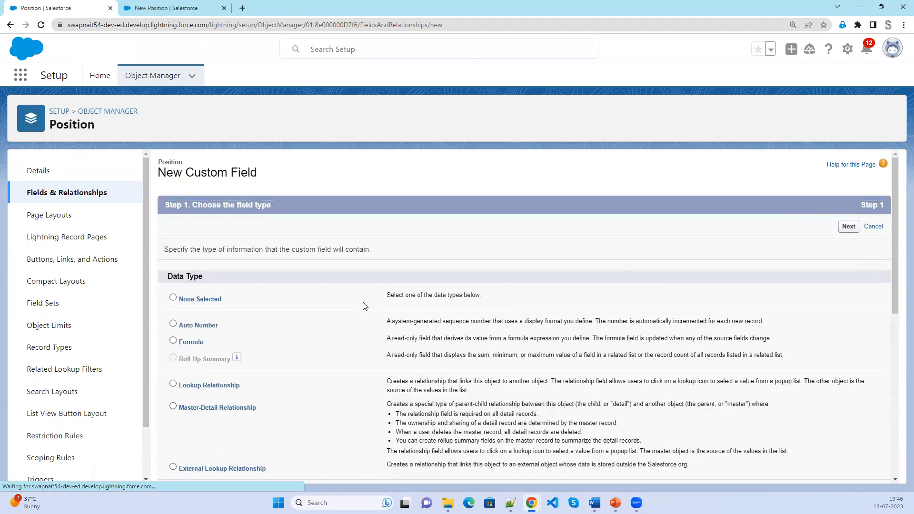
left_click(320, 252)
type("P")
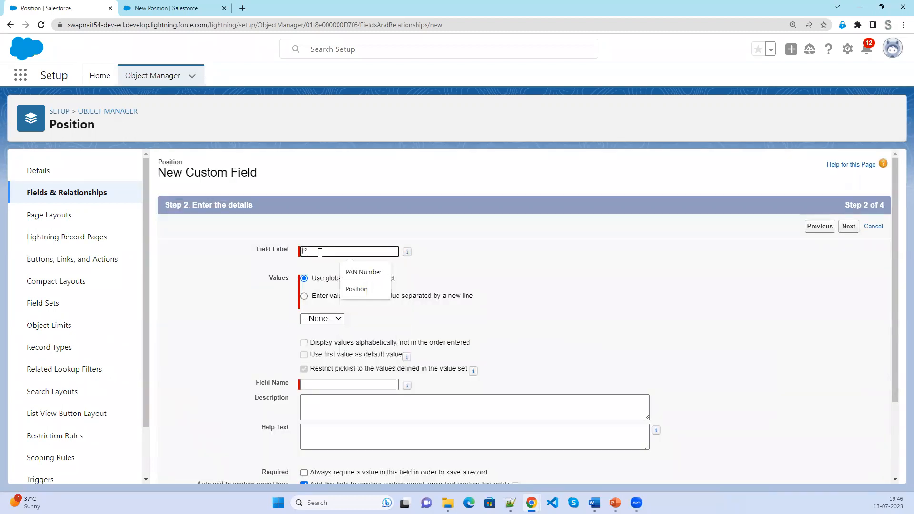
type("osition Status")
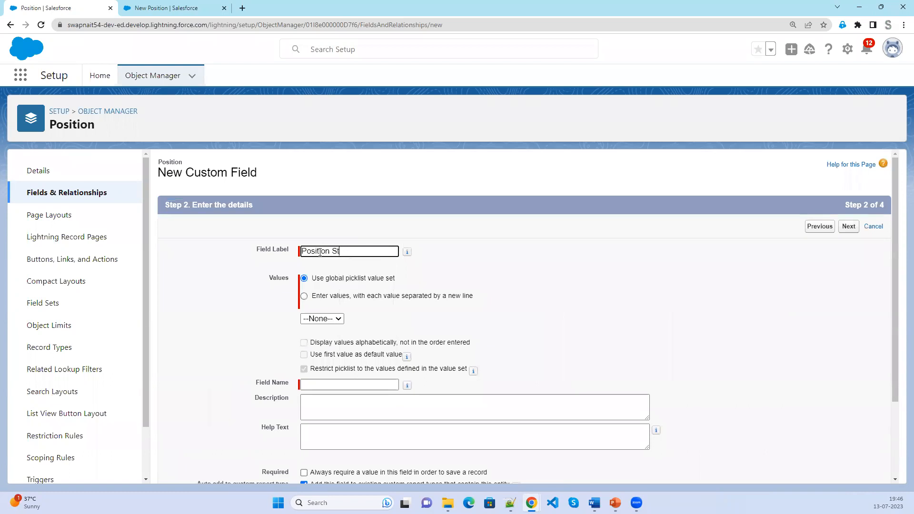
Enter picklist values New, In Progress and Waiting, one per line.
left_click(350, 297)
left_click(325, 334)
type("New")
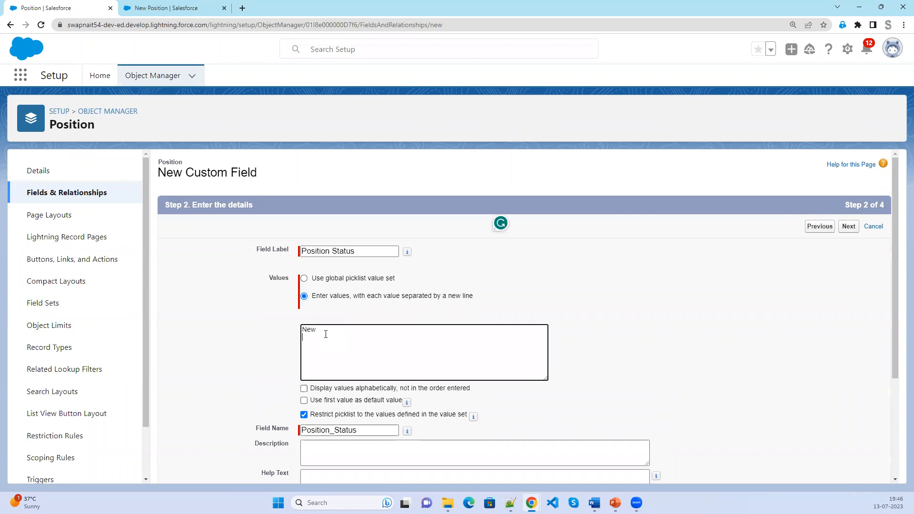
key("Return")
type("In Progress")
key("Return")
type("Waiting")
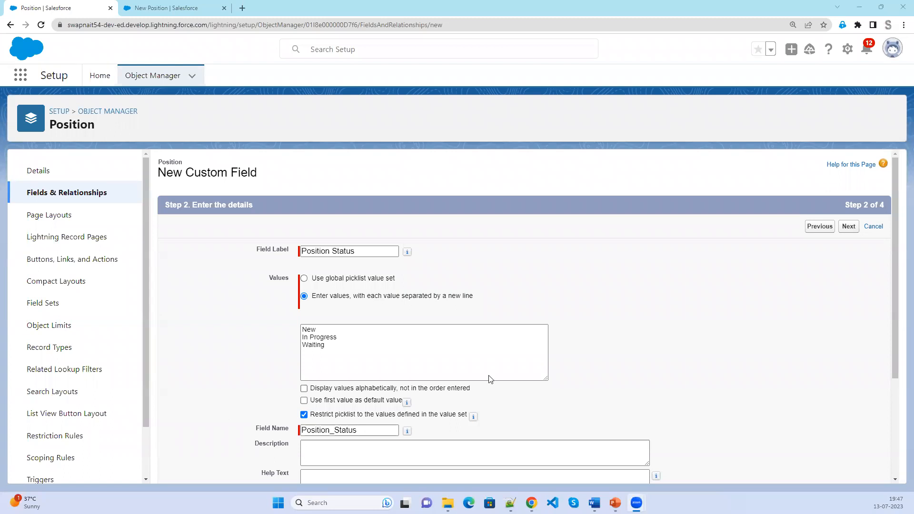
Add the remaining values On-Hold, Closed and Re-Open.
left_click(364, 343)
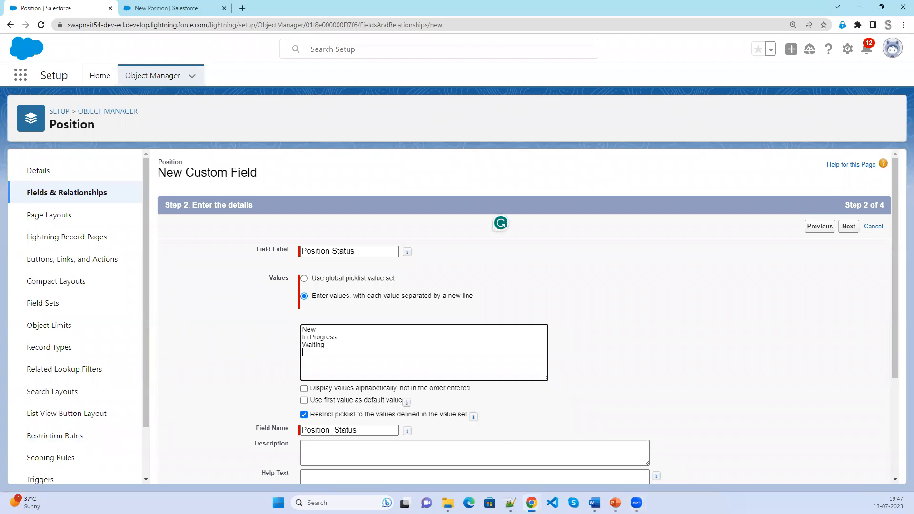
type("On-Hold")
key("Return")
type("Closed")
key("Return")
type("Re-Open")
Keep values in entered order, make New the default, and continue to field-level security.
left_click(332, 389)
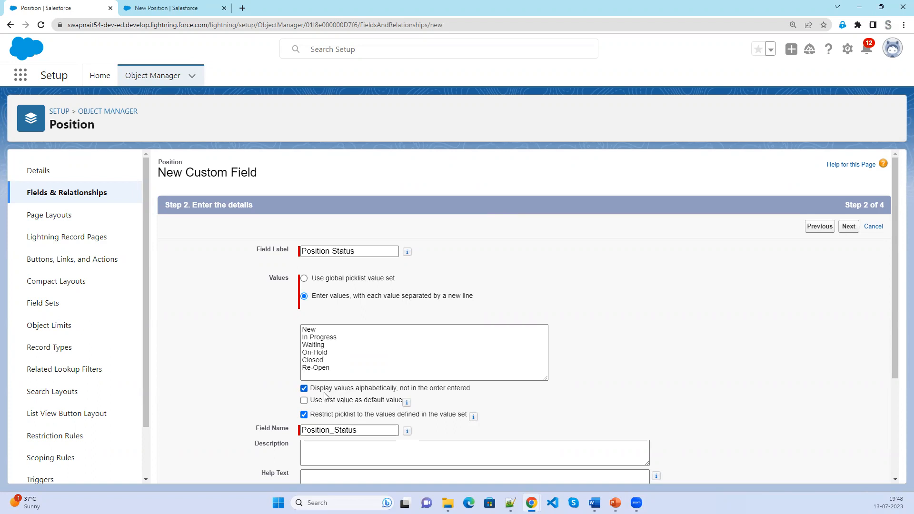
left_click(322, 400)
left_click(322, 401)
scroll(330, 402, "down", 2)
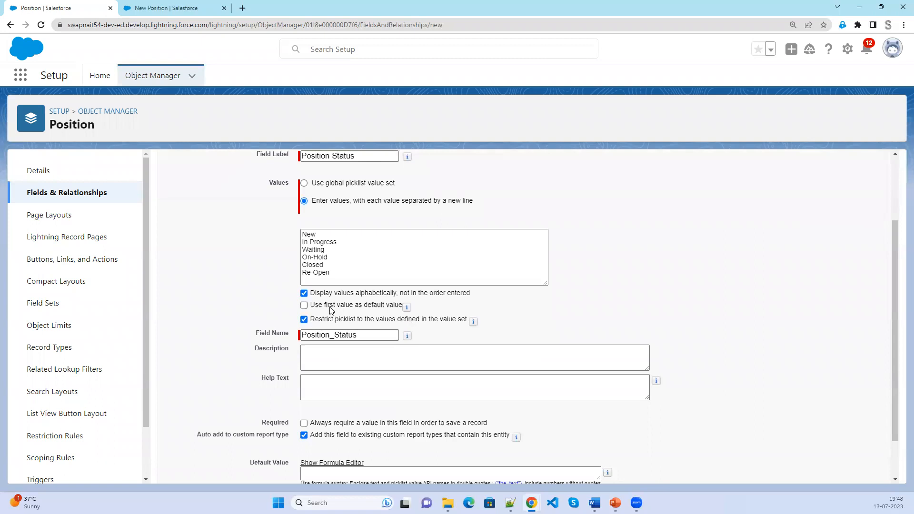
left_click_drag(308, 265, 301, 265)
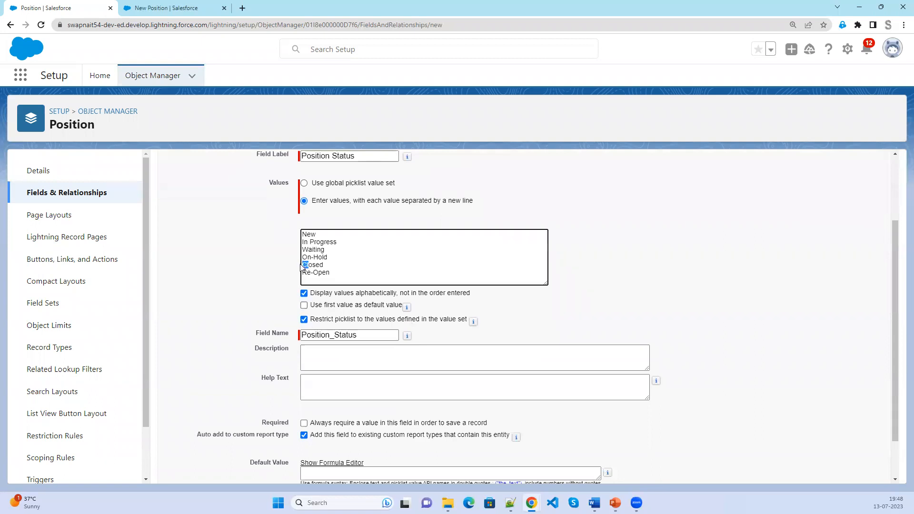
left_click(303, 294)
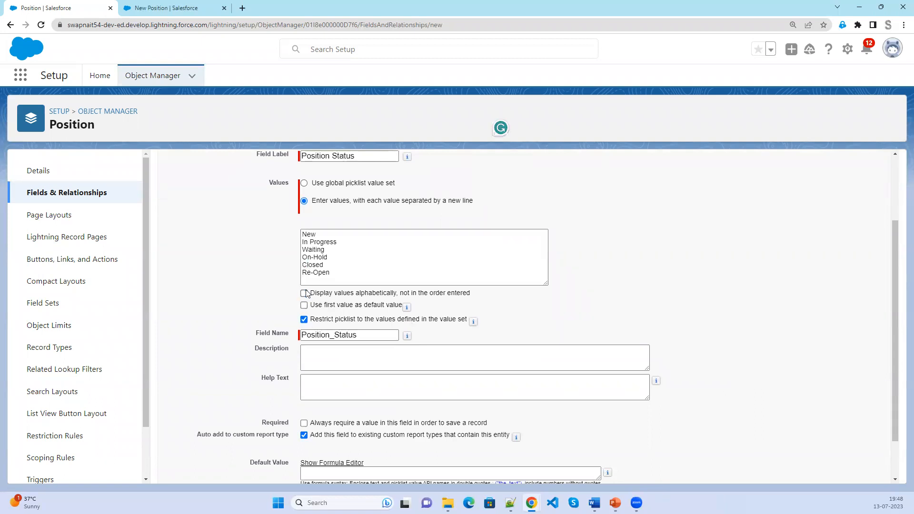
left_click(303, 305)
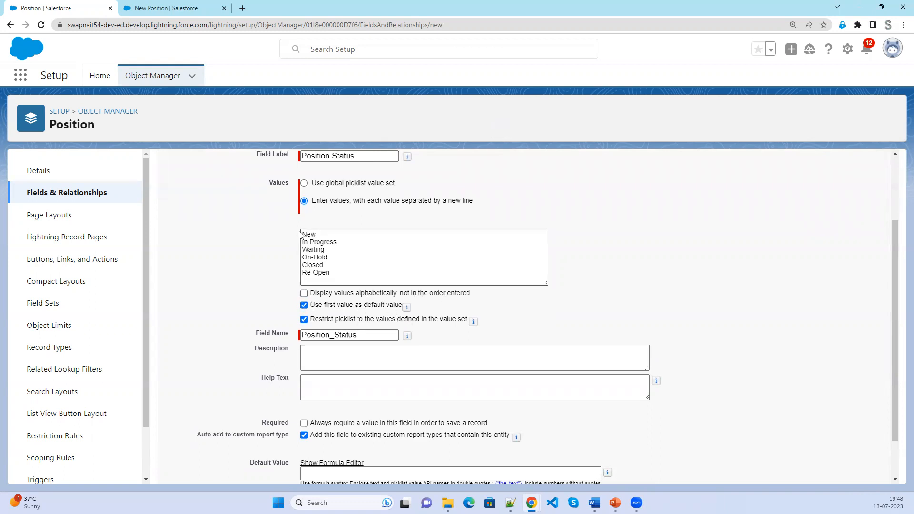
scroll(726, 393, "down", 1)
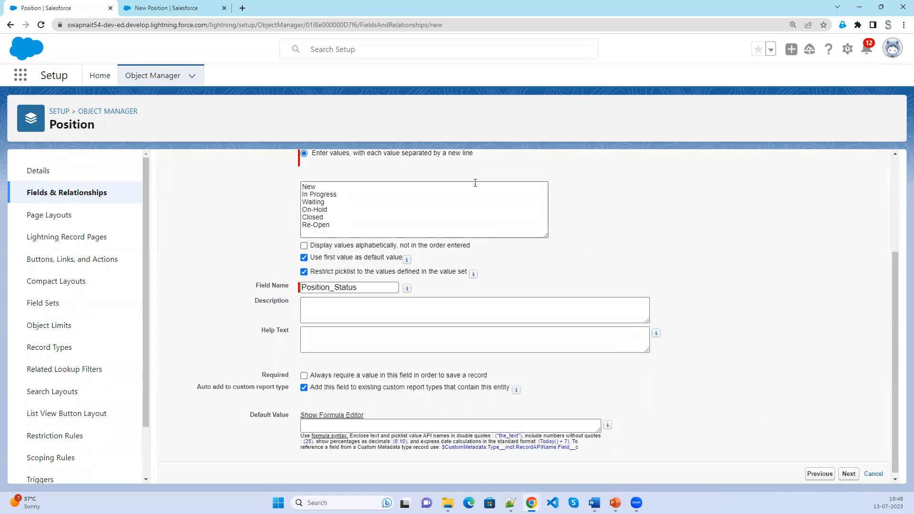
left_click(855, 474)
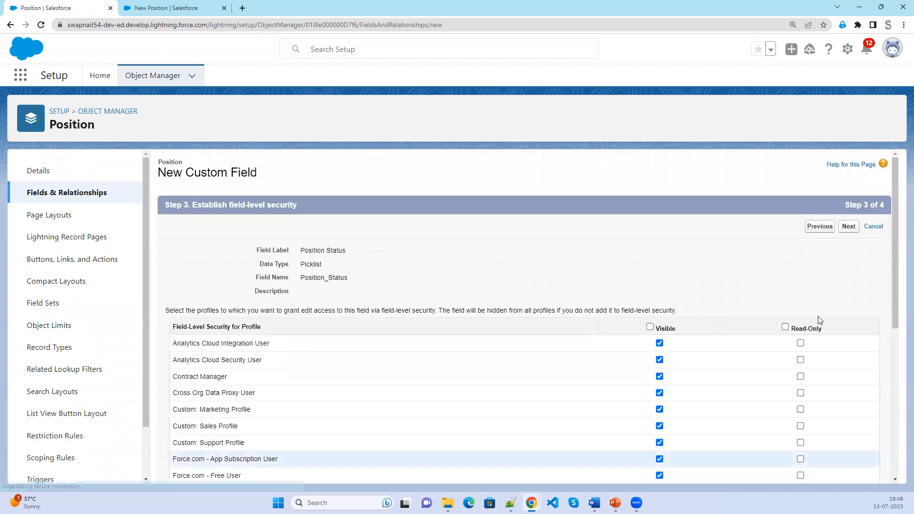
Accept default field visibility and save Position Status to the Position Layout.
scroll(688, 395, "down", 6)
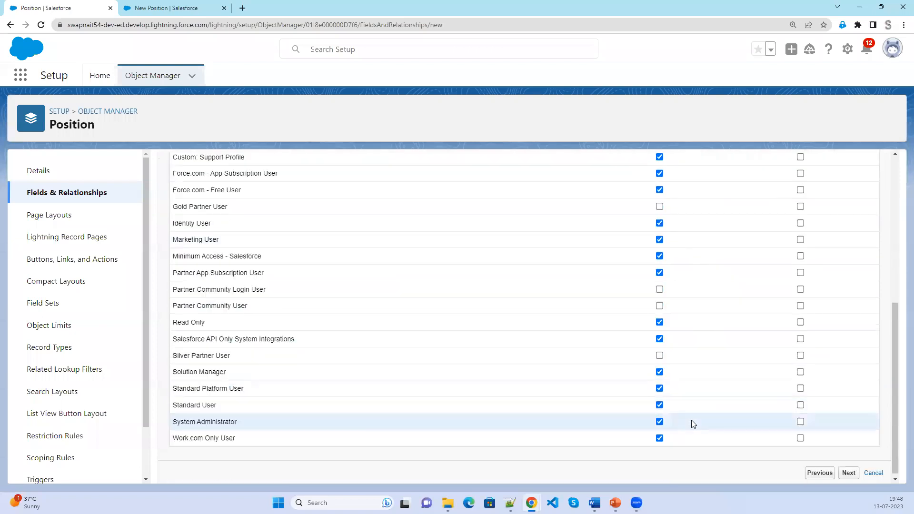
scroll(686, 405, "up", 6)
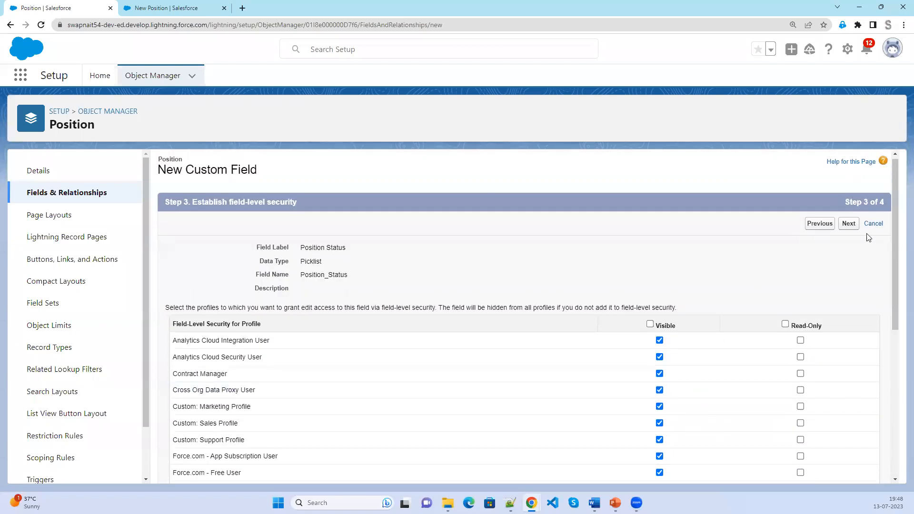
left_click(849, 224)
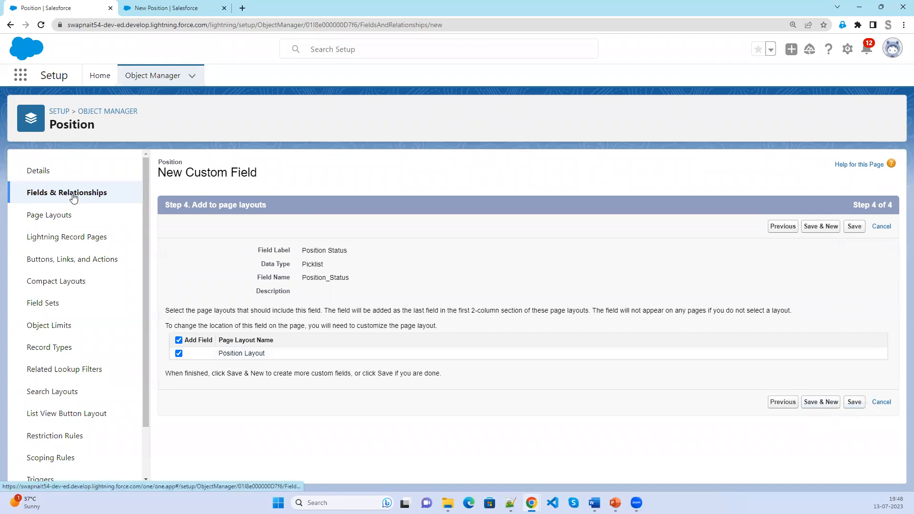
left_click(854, 402)
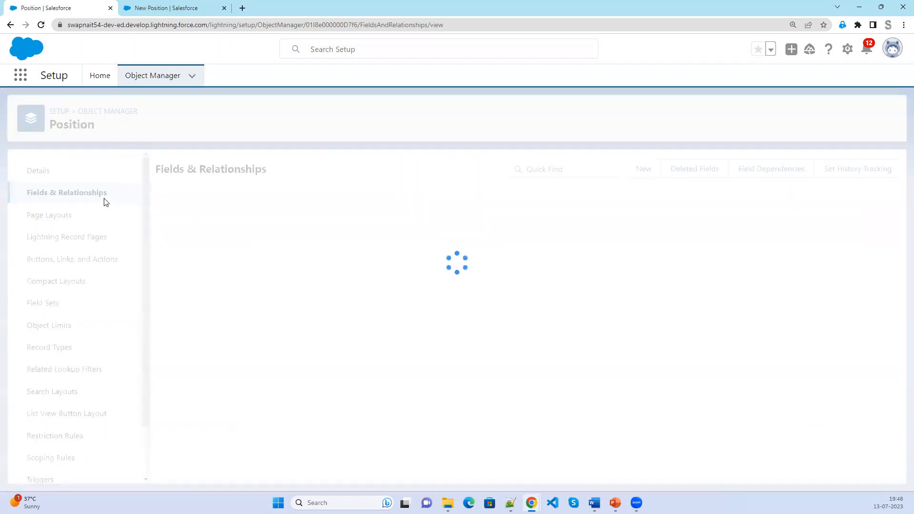
Create a Date field labelled 'Open Date' with API name Open_Date.
left_click(642, 170)
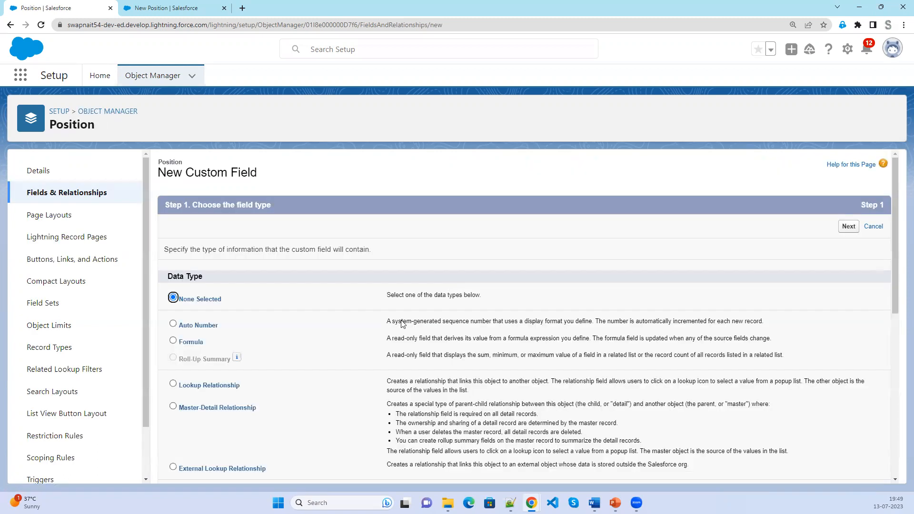
scroll(297, 394, "down", 1)
scroll(297, 394, "down", 1)
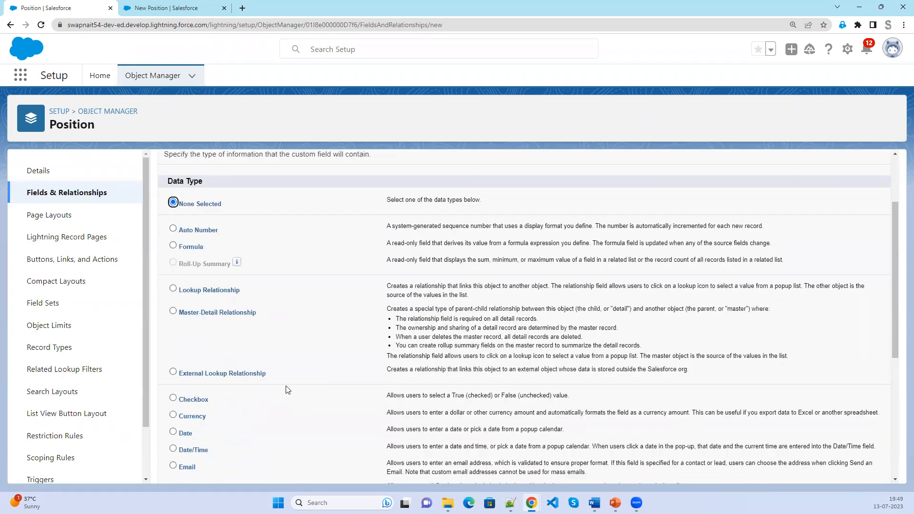
scroll(287, 391, "down", 1)
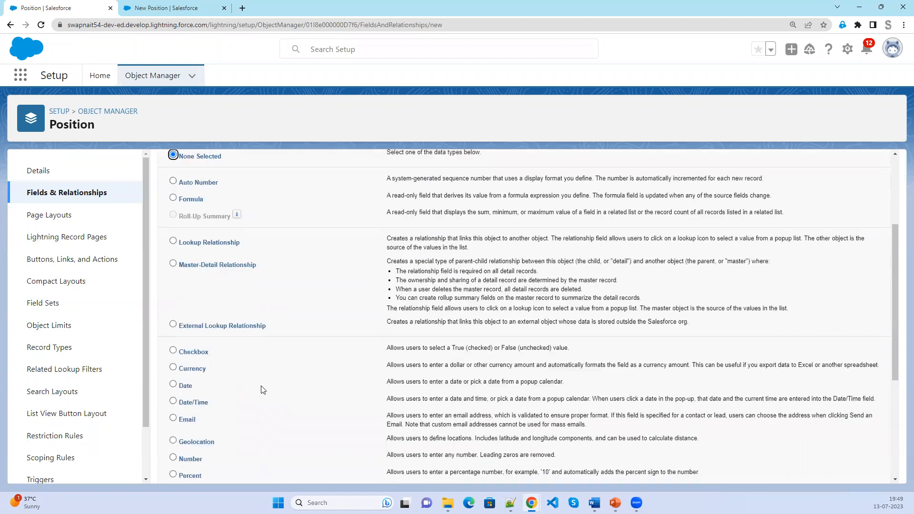
left_click(172, 384)
scroll(456, 413, "up", 3)
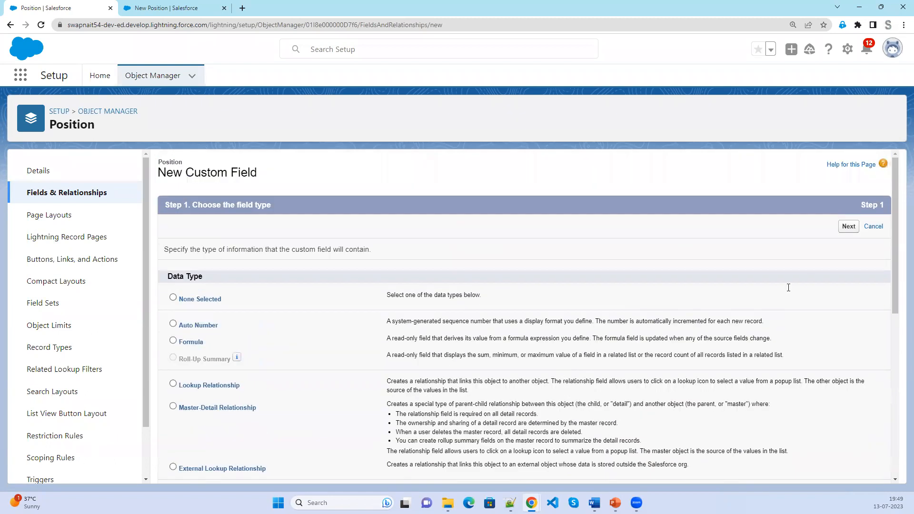
left_click(848, 227)
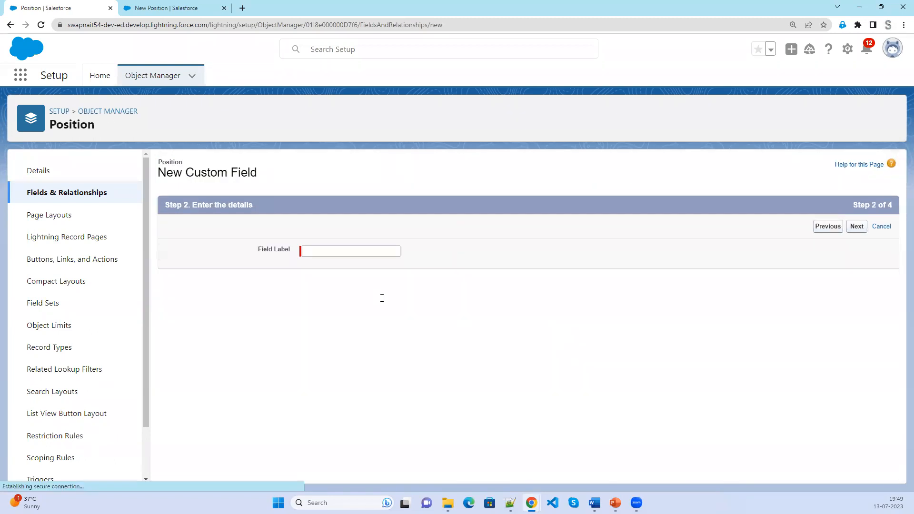
left_click(359, 250)
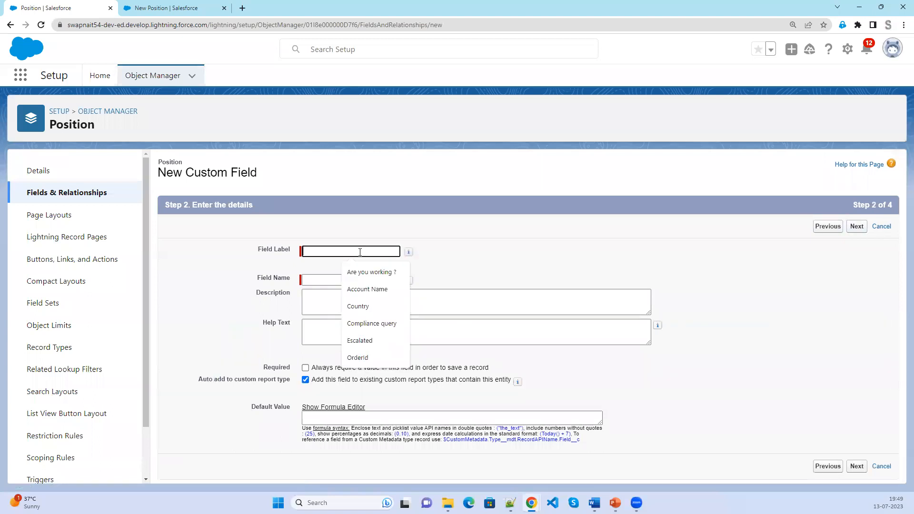
type("Open Date")
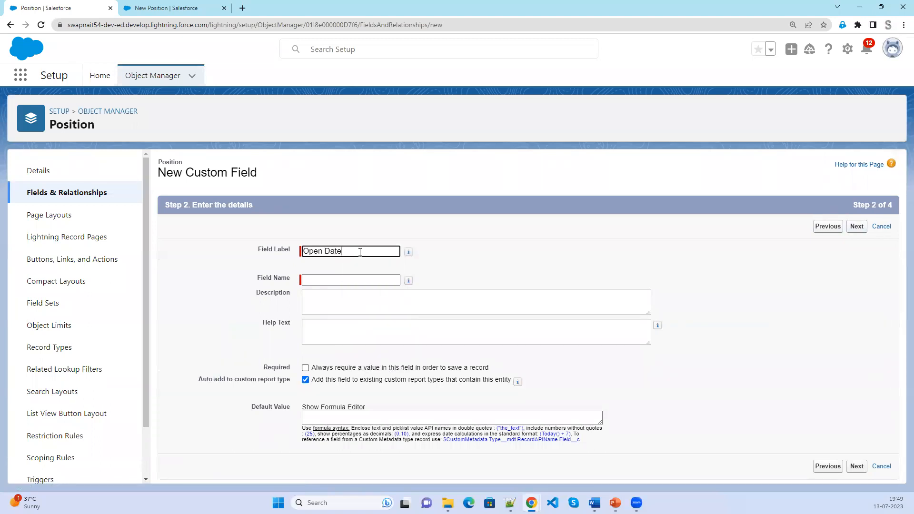
key("Tab")
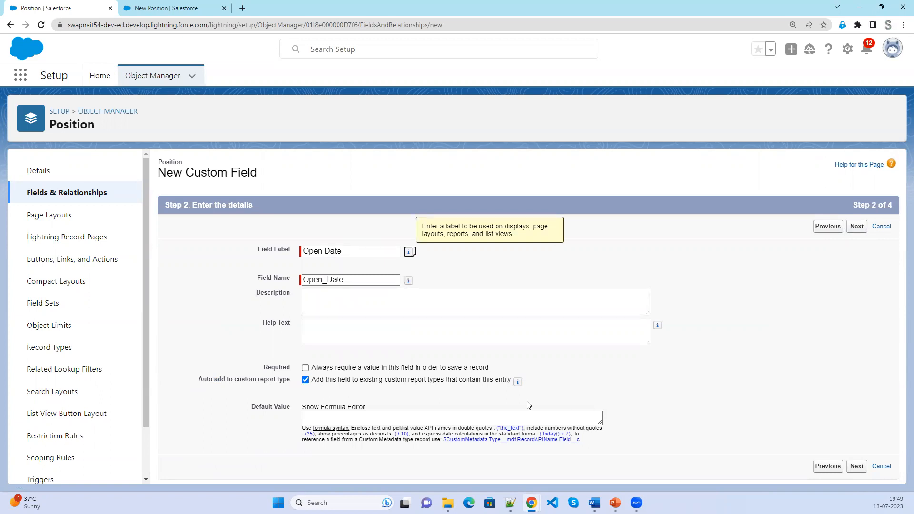
Save Open Date to the Position Layout using Save & New.
left_click(857, 466)
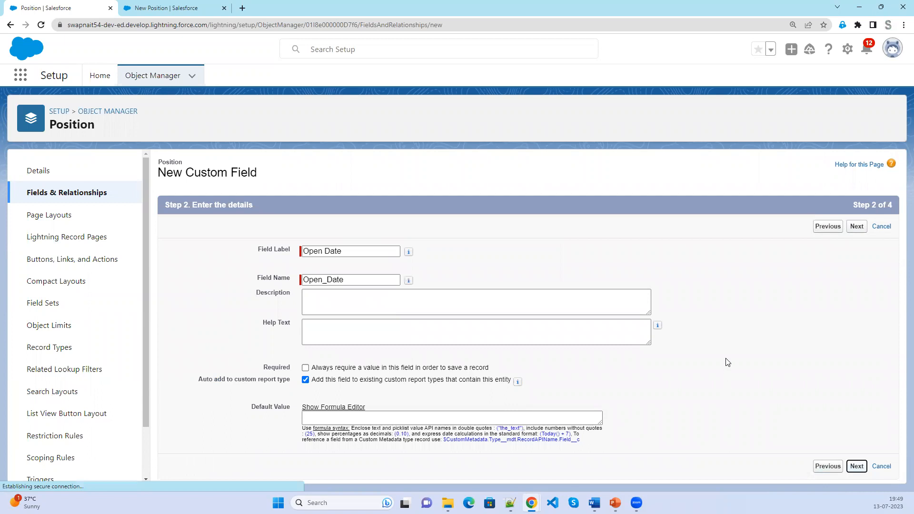
left_click(850, 227)
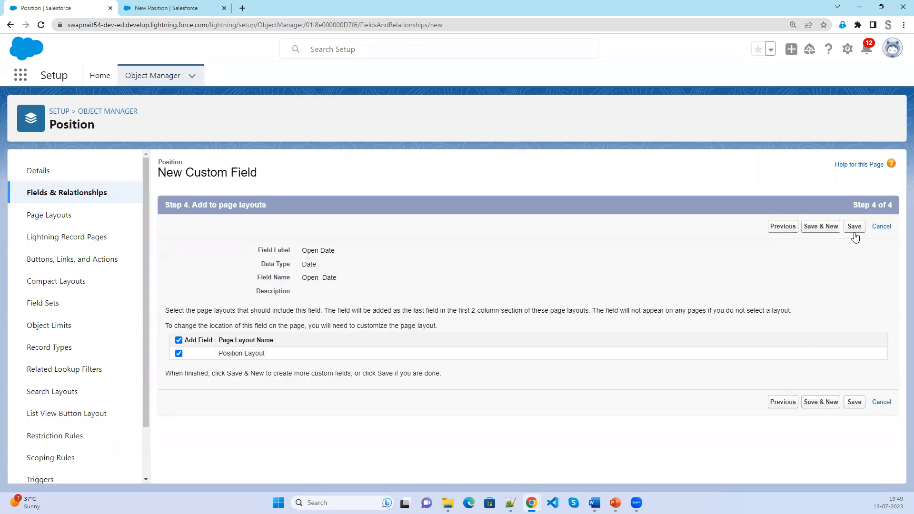
left_click(815, 228)
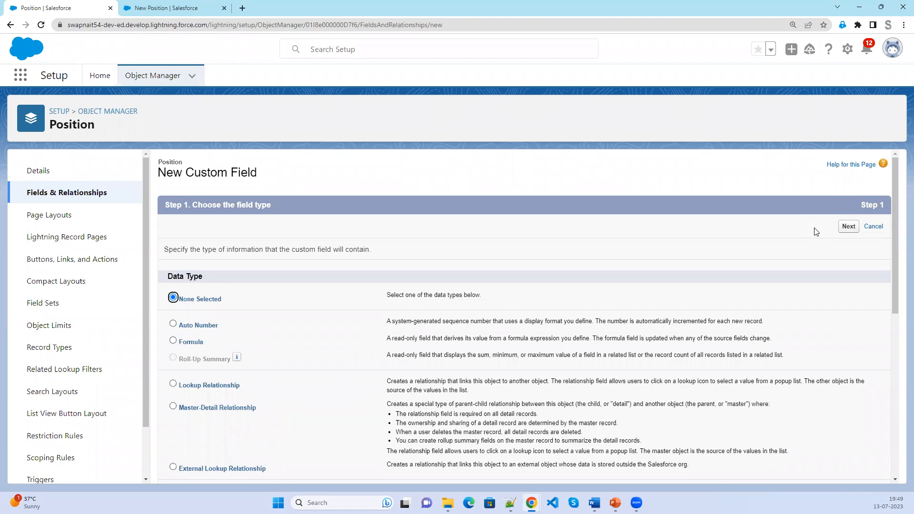
Start a Date field labelled 'End Date'.
scroll(693, 352, "down", 2)
left_click(193, 433)
scroll(859, 306, "up", 2)
left_click(849, 227)
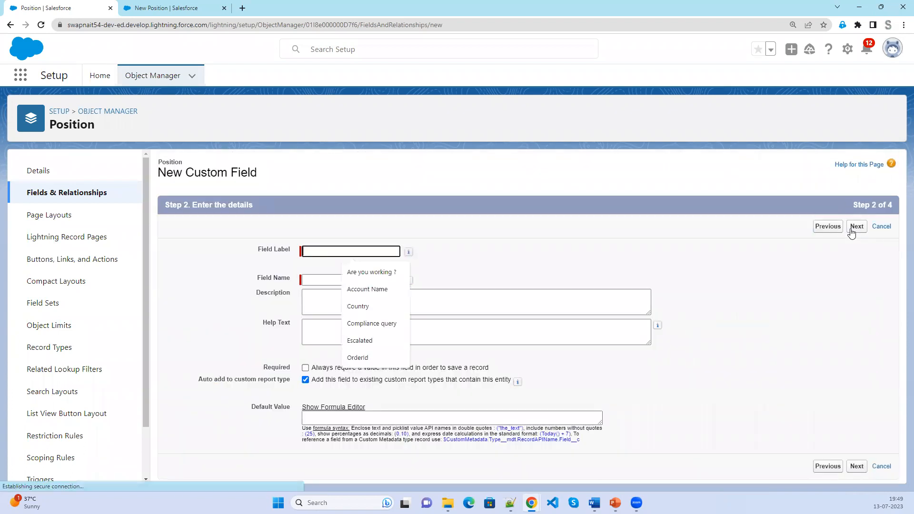
type("En")
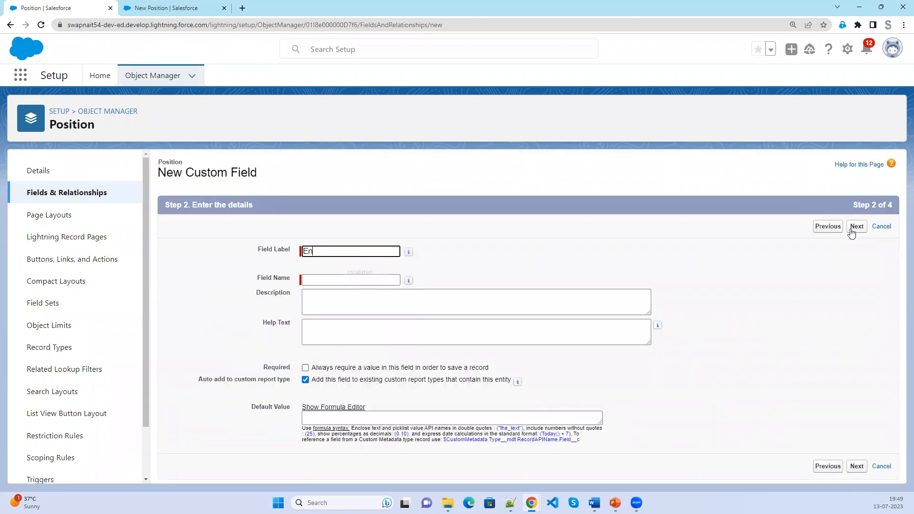
type("d Date")
left_click(680, 243)
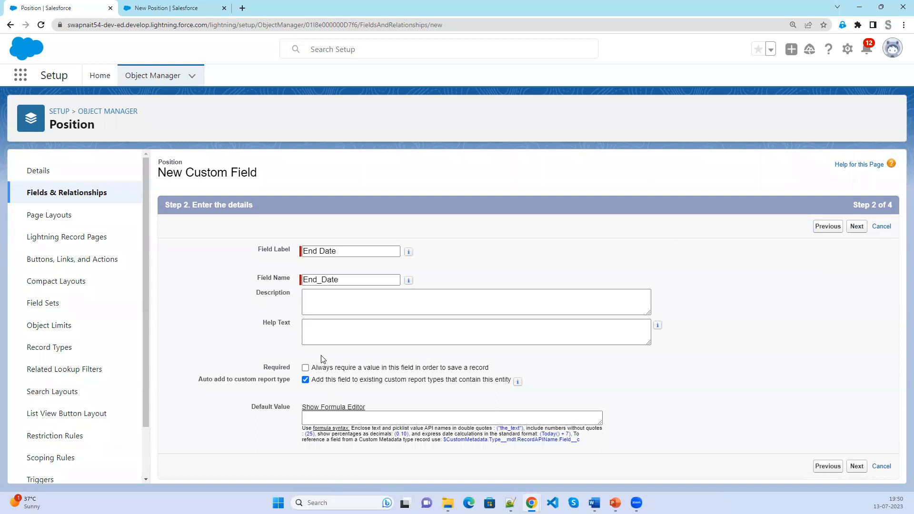
Make End Date required and save it to the Position Layout with Save & New.
left_click(305, 369)
left_click(857, 227)
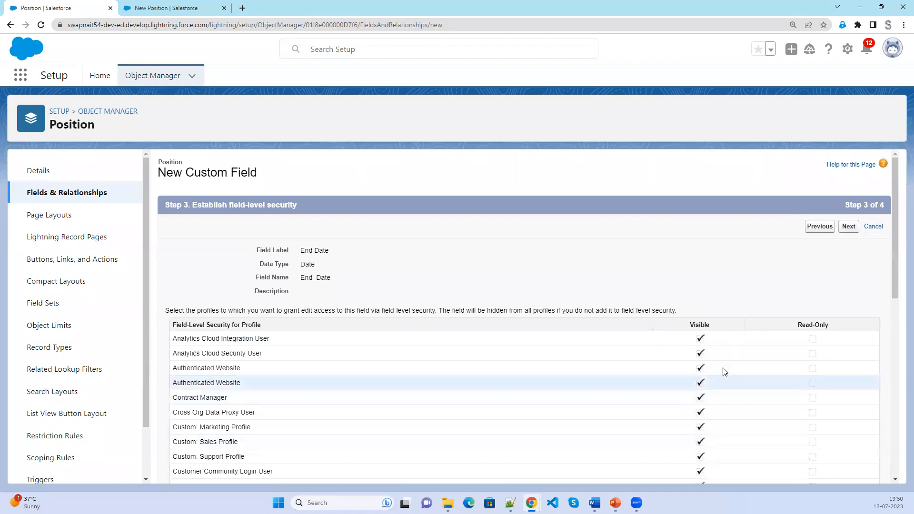
left_click(849, 227)
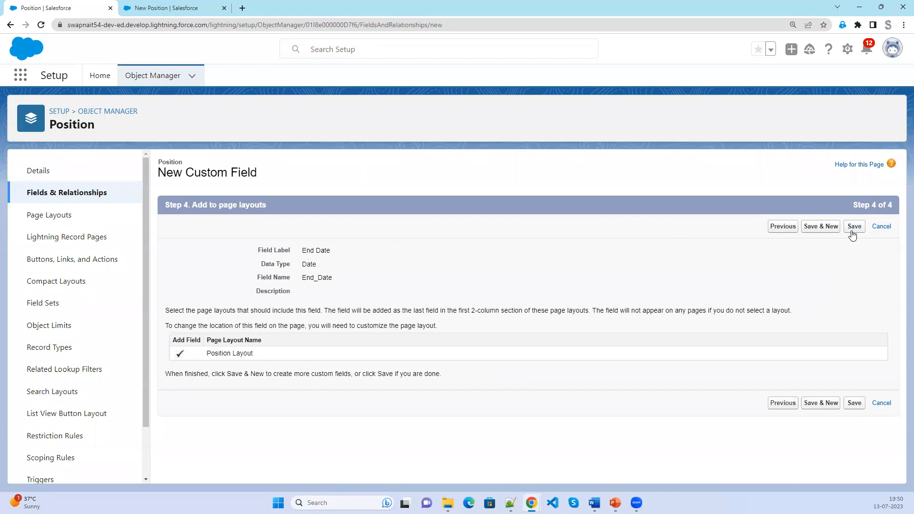
left_click(814, 231)
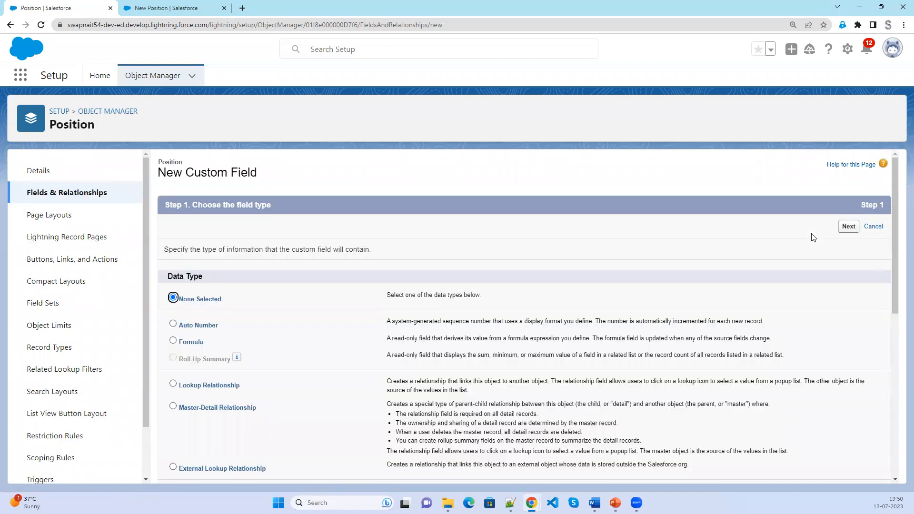
Define a Currency field 'Minimum Pay' with length 8 and 2 decimal places.
scroll(455, 401, "down", 6)
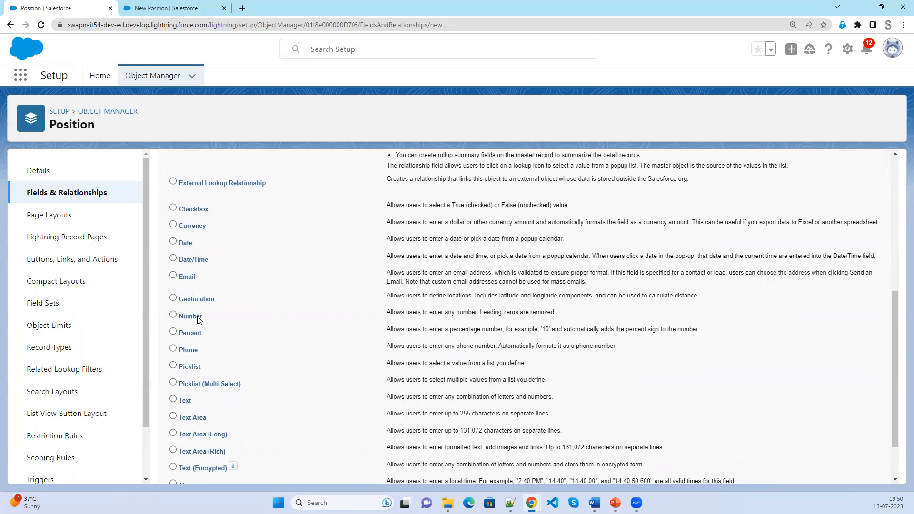
left_click(175, 226)
scroll(495, 362, "up", 6)
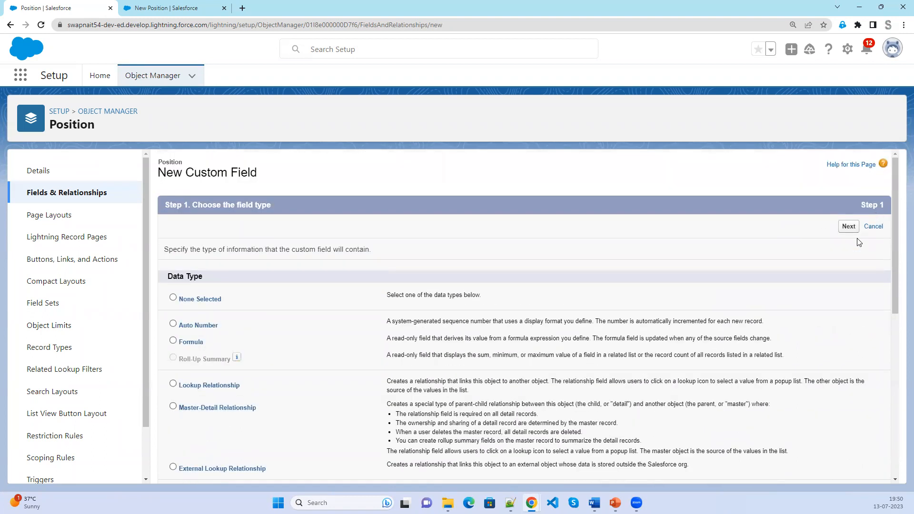
left_click(849, 227)
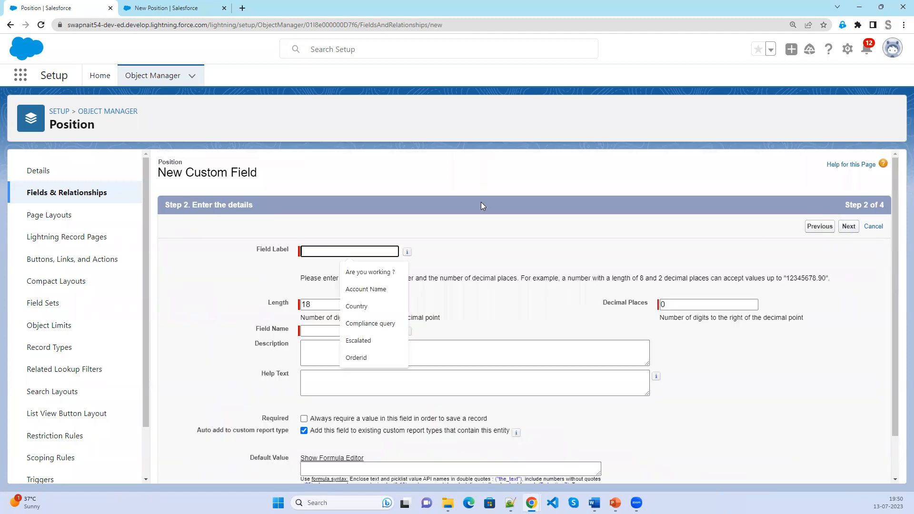
type("Minimu")
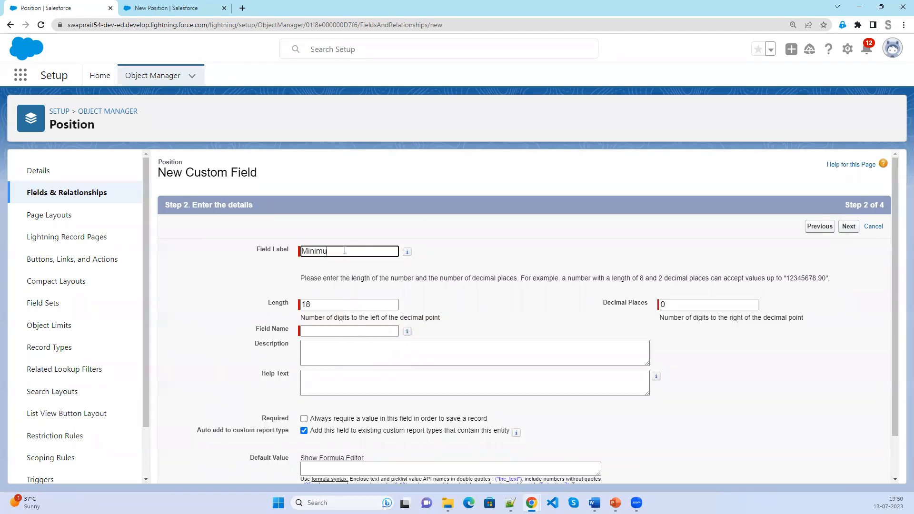
type("m Pay")
key("Tab")
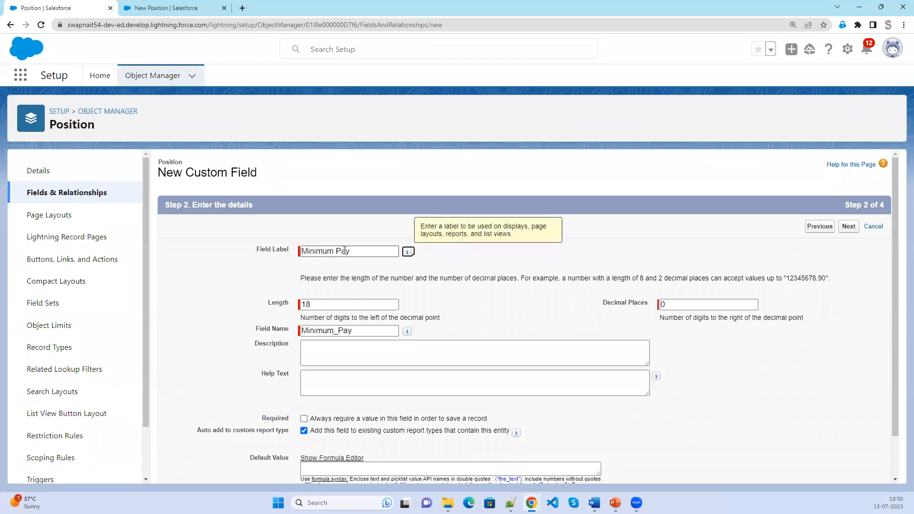
key("Tab")
type("8")
key("Tab")
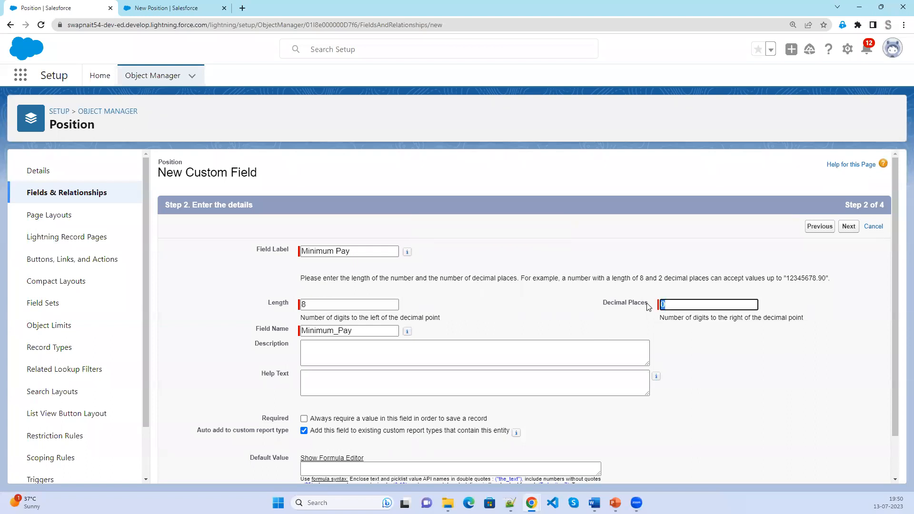
type("45")
left_click(753, 381)
Save Minimum Pay to the Position Layout using Save & New.
scroll(752, 382, "down", 1)
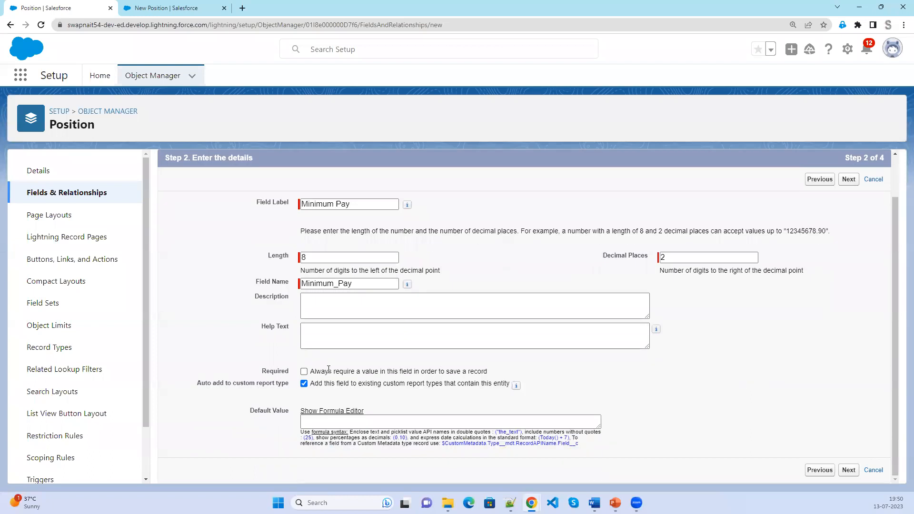
left_click(849, 180)
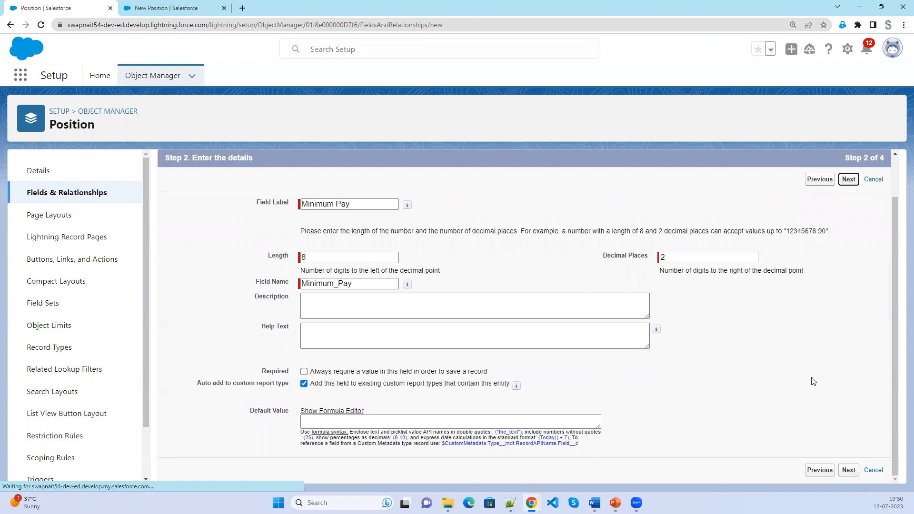
left_click(849, 228)
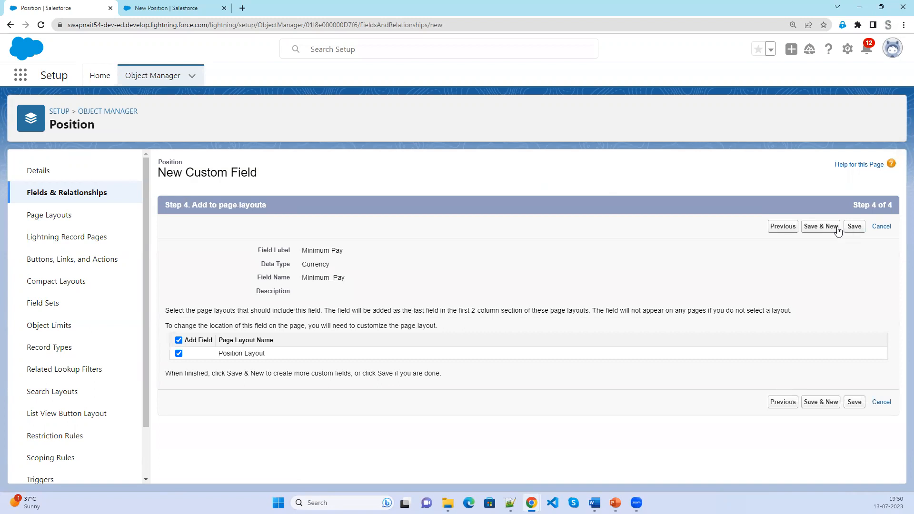
left_click(819, 226)
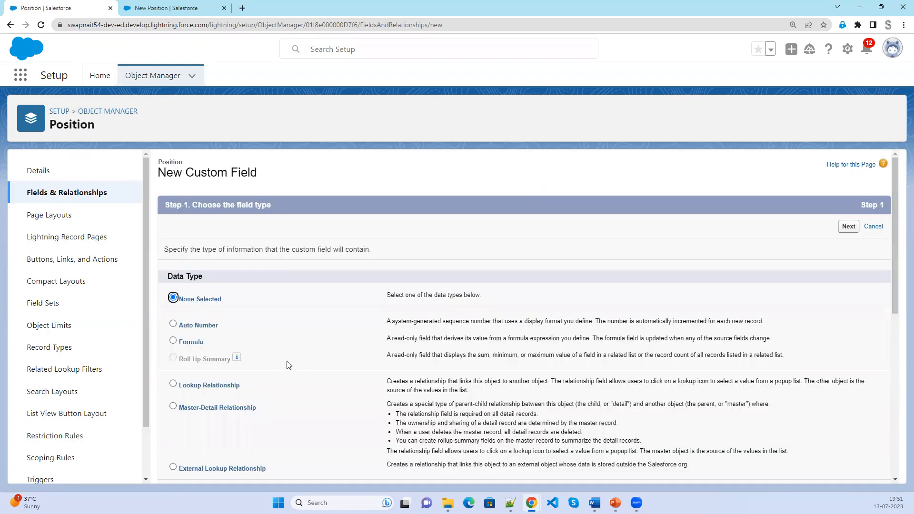
Choose Currency as the next field's data type and continue to its details.
scroll(287, 364, "down", 2)
scroll(287, 364, "down", 1)
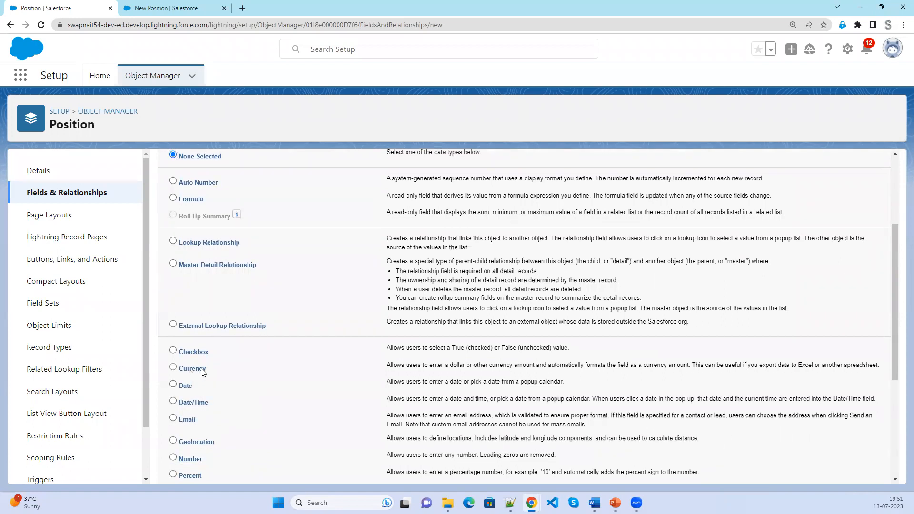
left_click(200, 374)
scroll(589, 428, "up", 3)
left_click(847, 228)
Label the currency field Maximum Pay, with length 8, 2 decimal places, and mark it required.
left_click(377, 251)
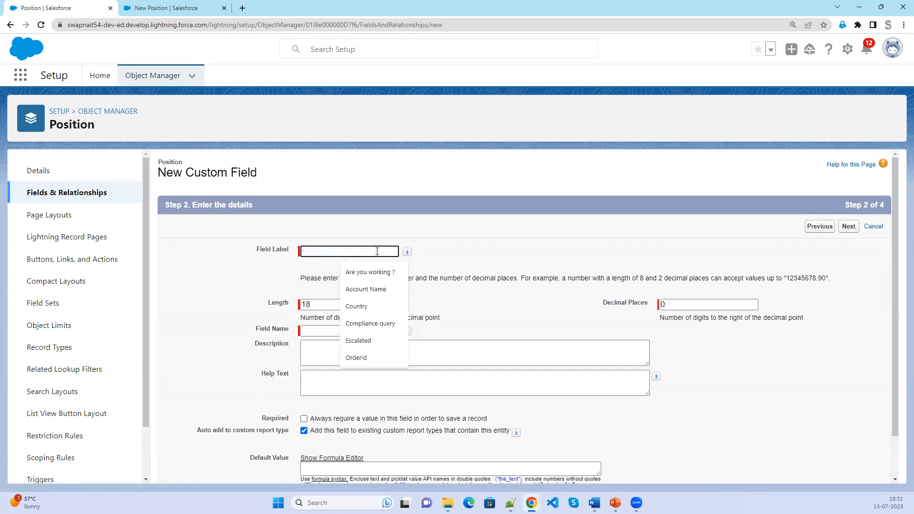
type("Maximum Pay")
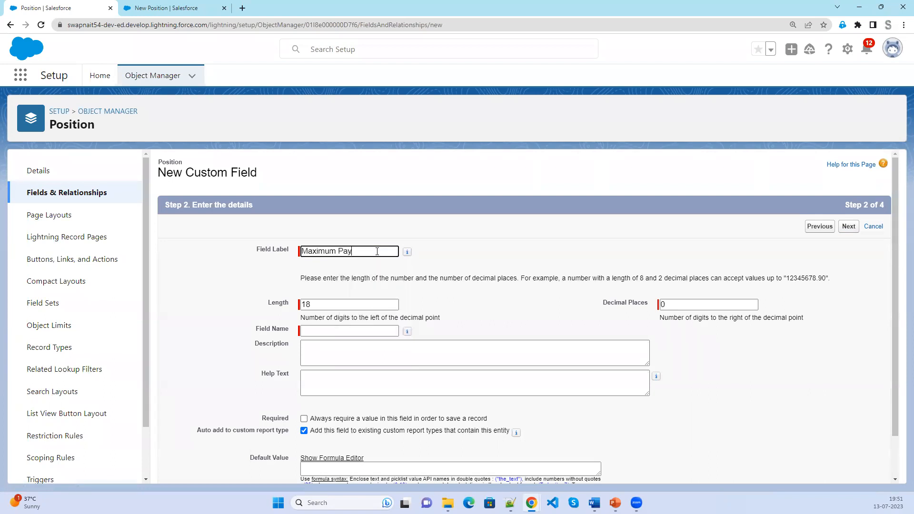
key("Tab")
key("Tab")
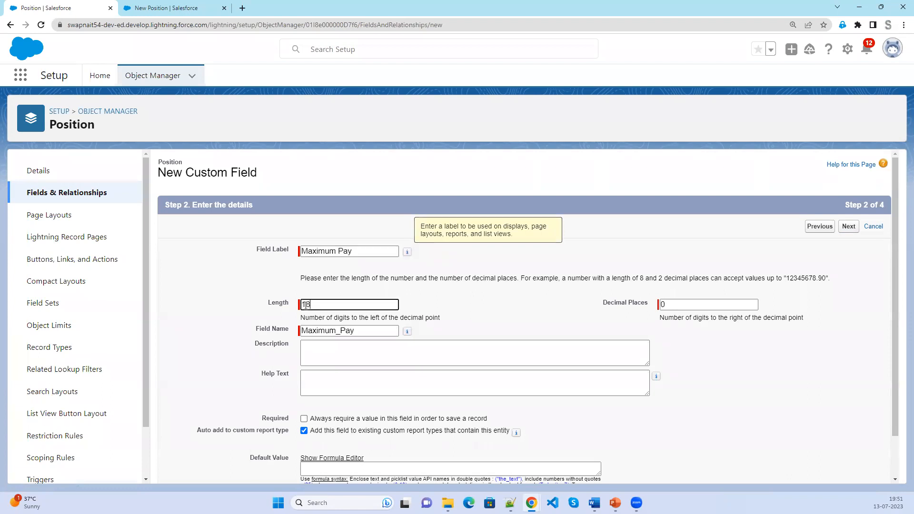
type("8")
key("Tab")
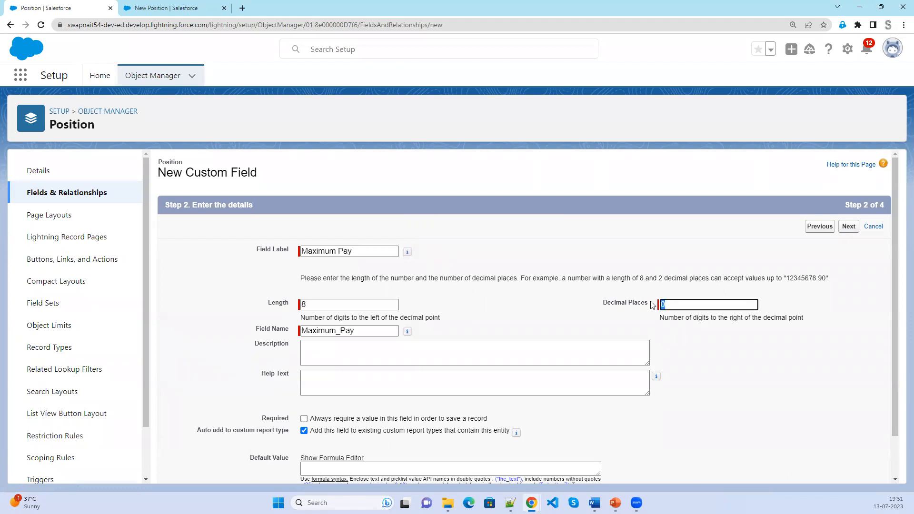
type("2")
left_click(691, 414)
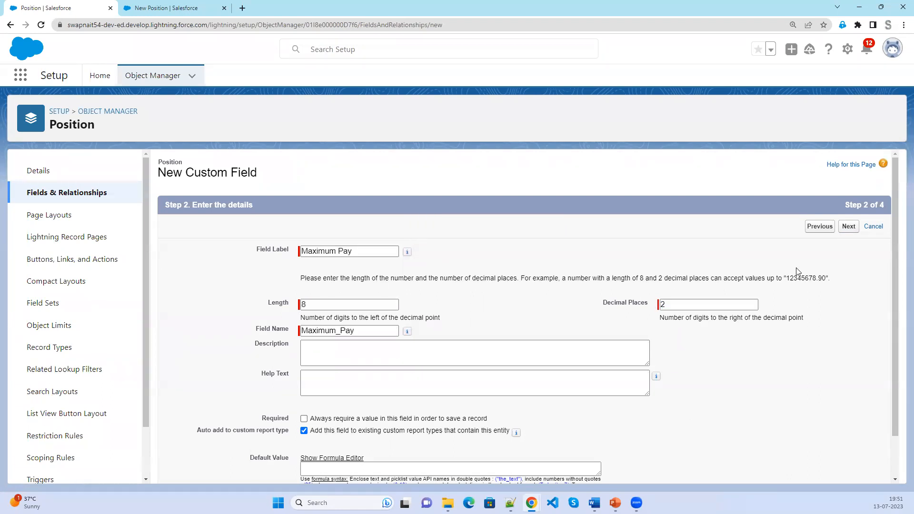
left_click(304, 419)
Pass field-level security and save Maximum Pay to the Position Layout.
left_click(849, 226)
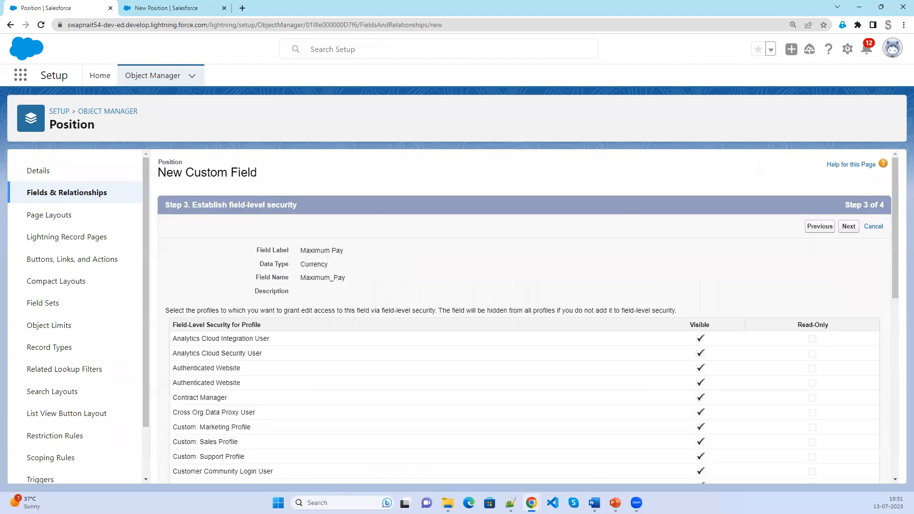
left_click(849, 231)
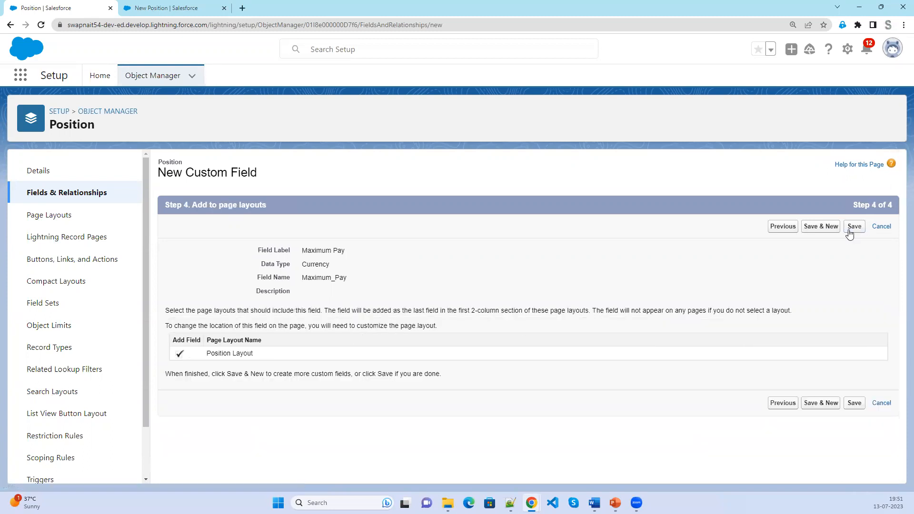
left_click(831, 229)
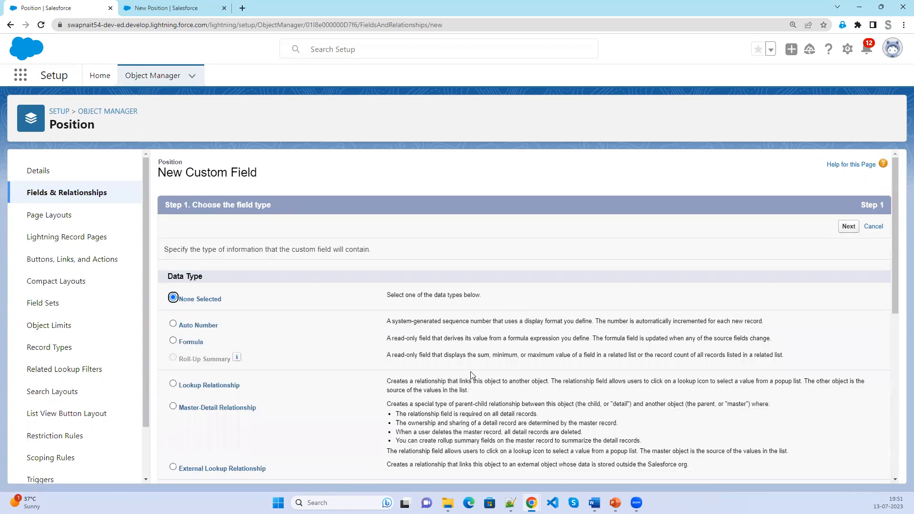
Choose Email as the new Position field's data type.
scroll(472, 376, "down", 3)
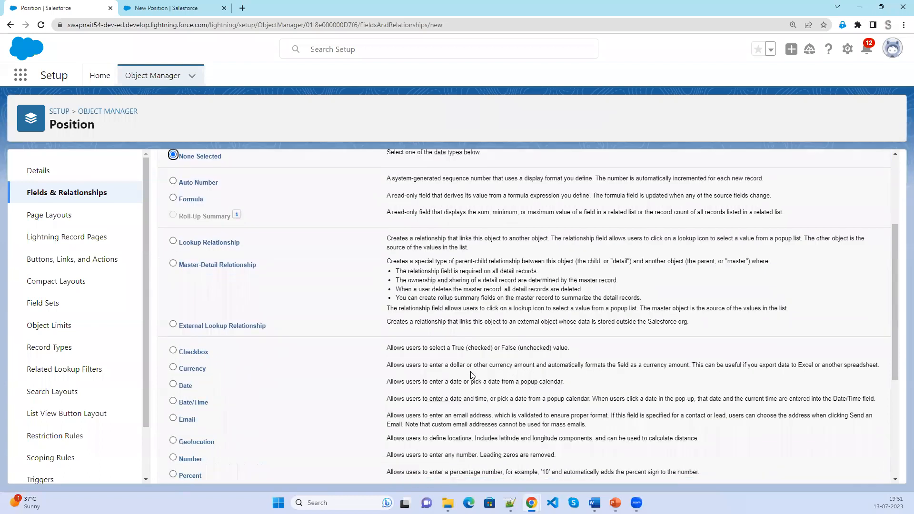
scroll(471, 375, "down", 1)
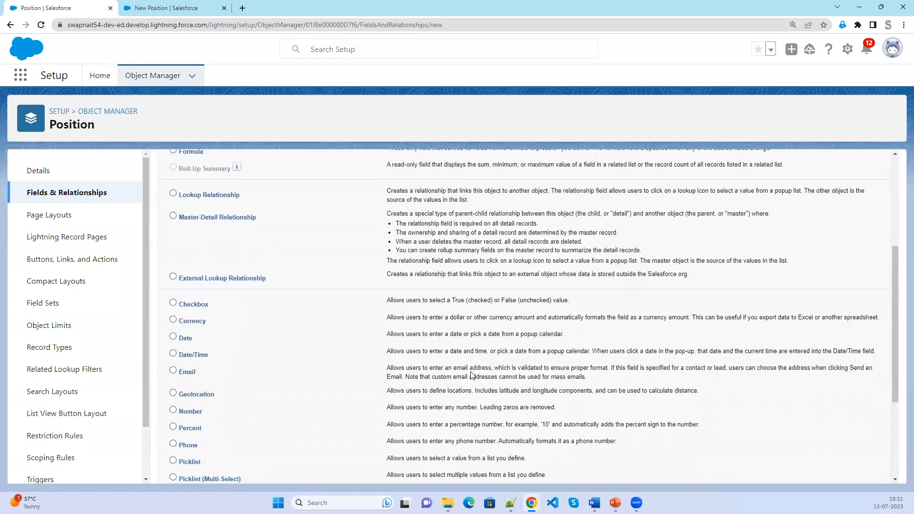
scroll(471, 376, "down", 2)
left_click(186, 280)
scroll(602, 373, "up", 4)
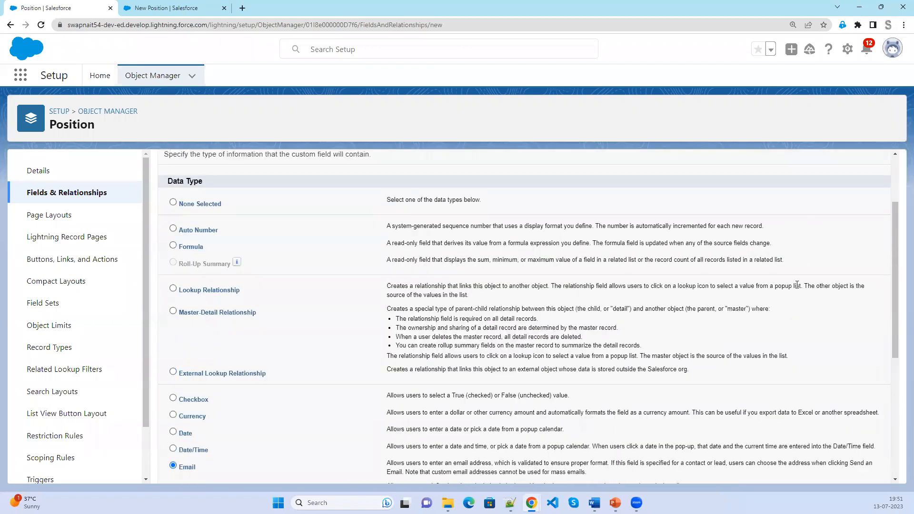
scroll(797, 285, "up", 2)
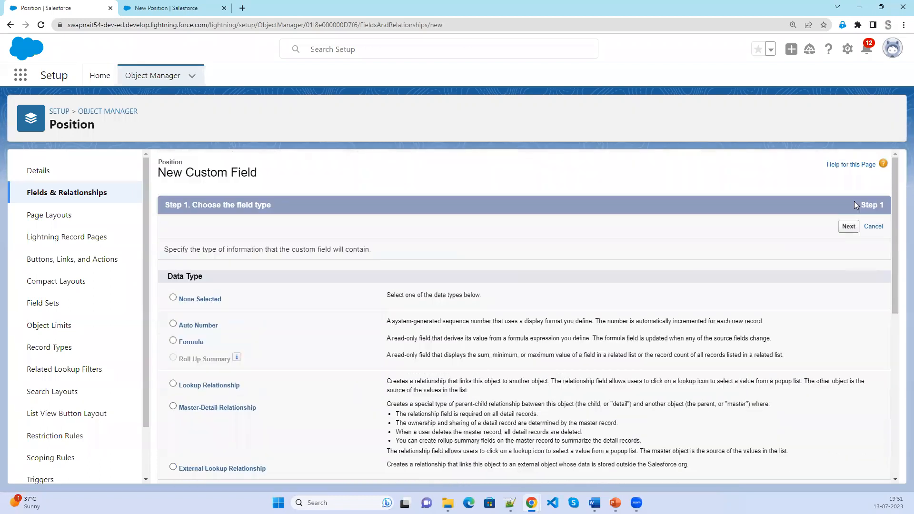
left_click(849, 226)
Label the field 'HR Email Id', make it required, and save it to the Position Layout with Save & New.
left_click(350, 249)
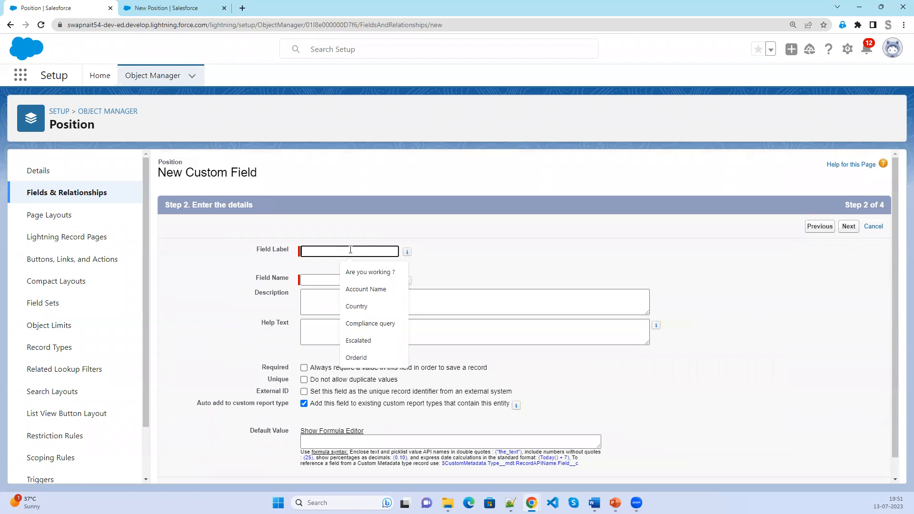
type("HR Emai")
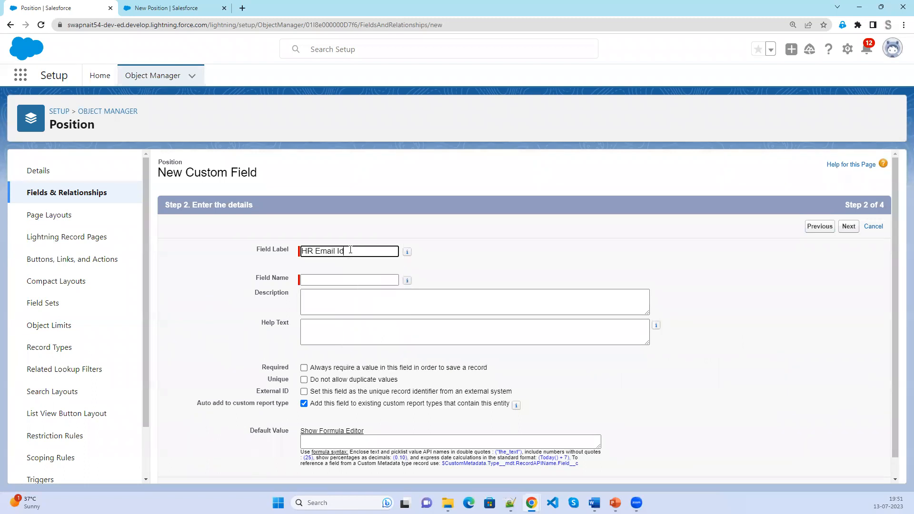
type("l Id")
key("Tab")
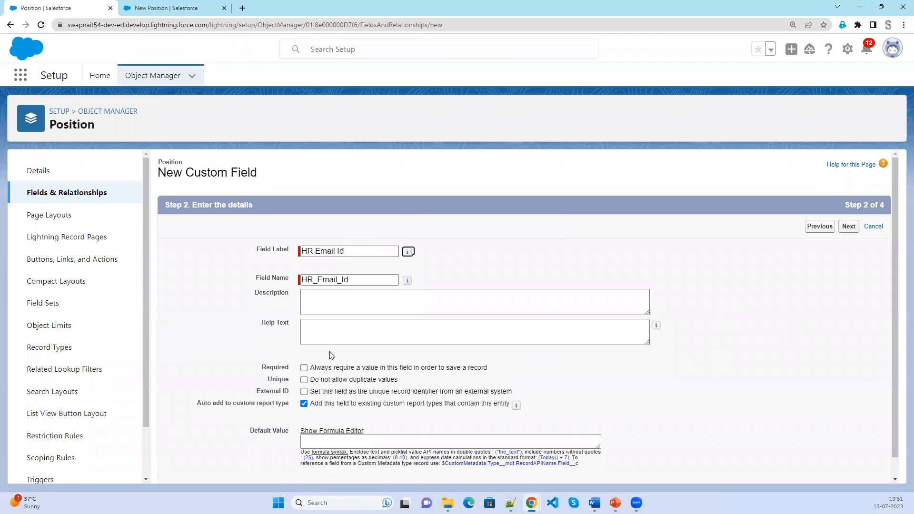
left_click(330, 364)
left_click(303, 368)
left_click(849, 227)
left_click(848, 227)
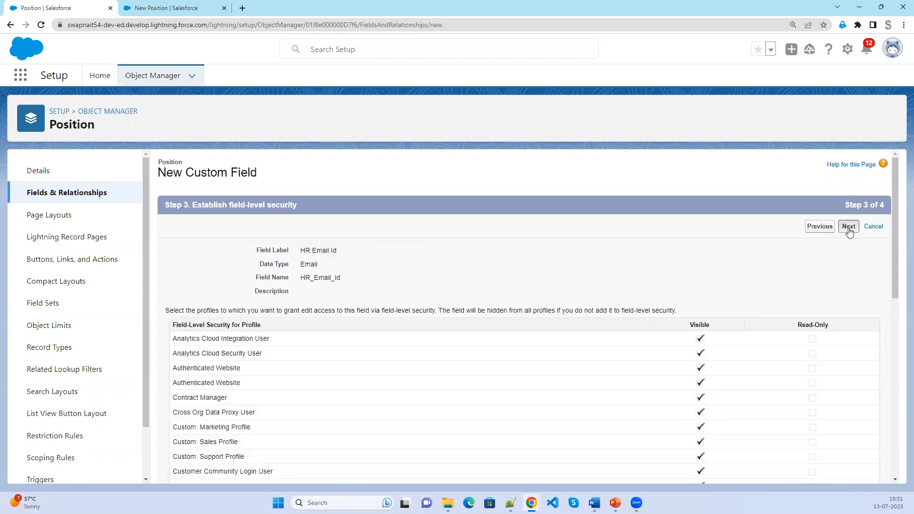
left_click(822, 229)
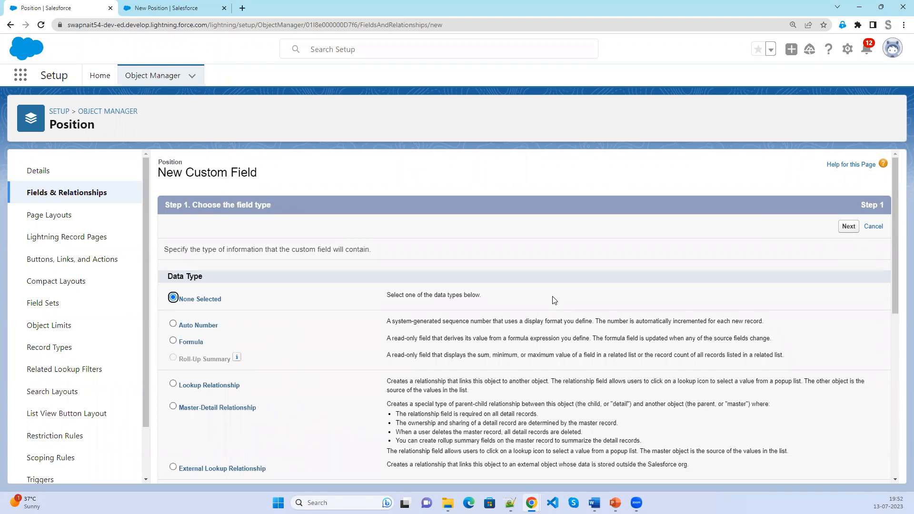
Pick the Phone data type for the next Position field.
scroll(349, 400, "down", 1)
scroll(348, 401, "down", 4)
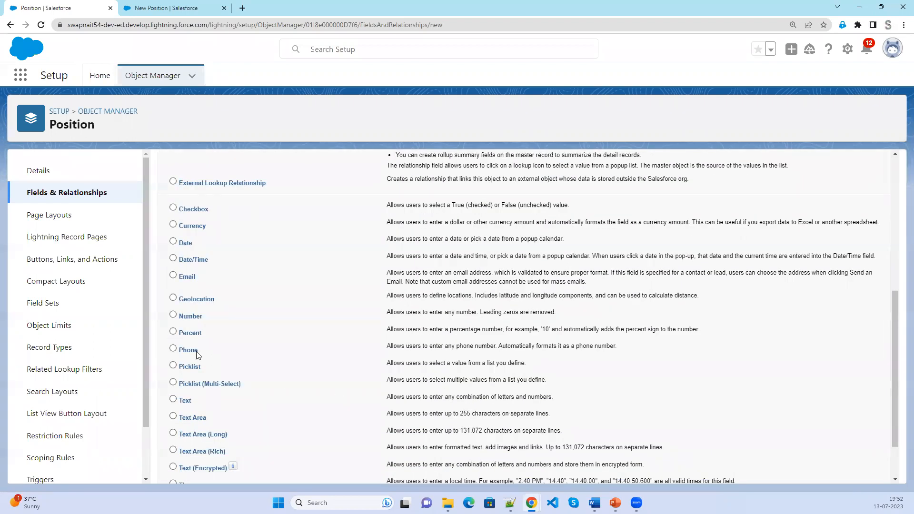
scroll(596, 409, "up", 5)
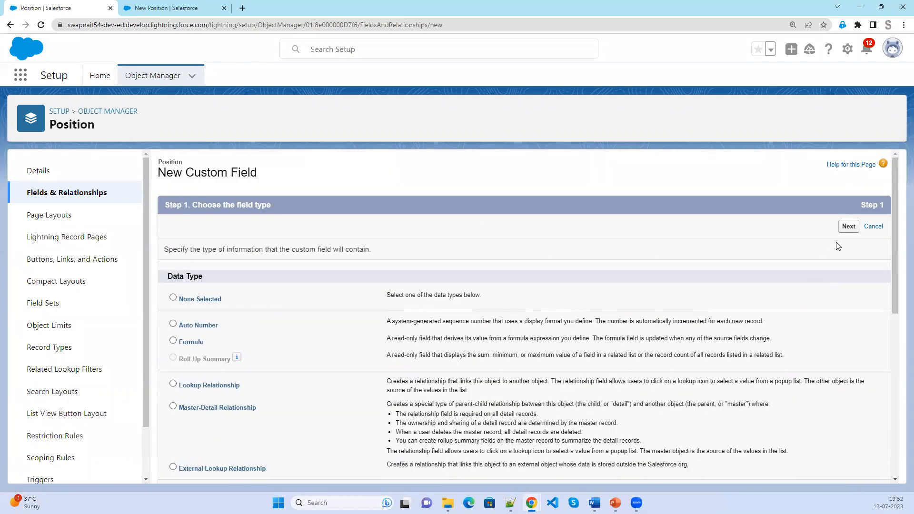
left_click(849, 226)
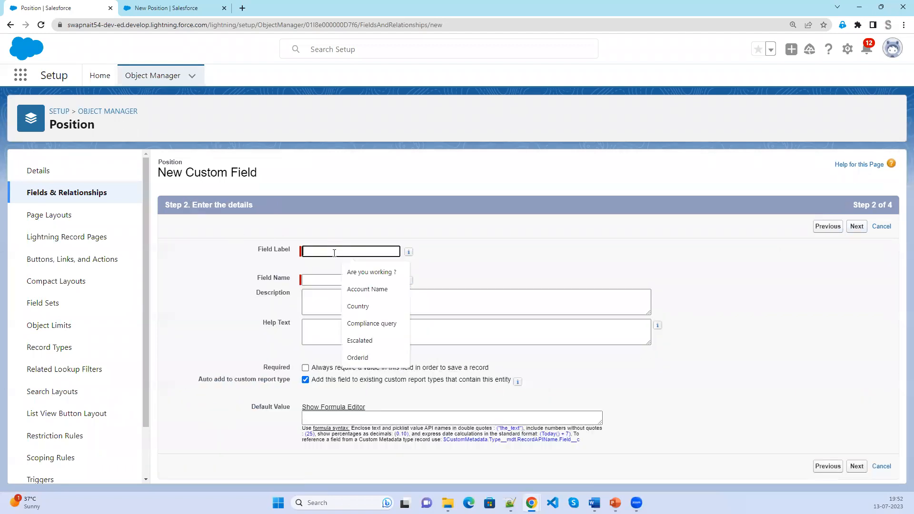
Label it 'HR Contact Number' and save it to the Position Layout with Save & New.
type("HR Contac")
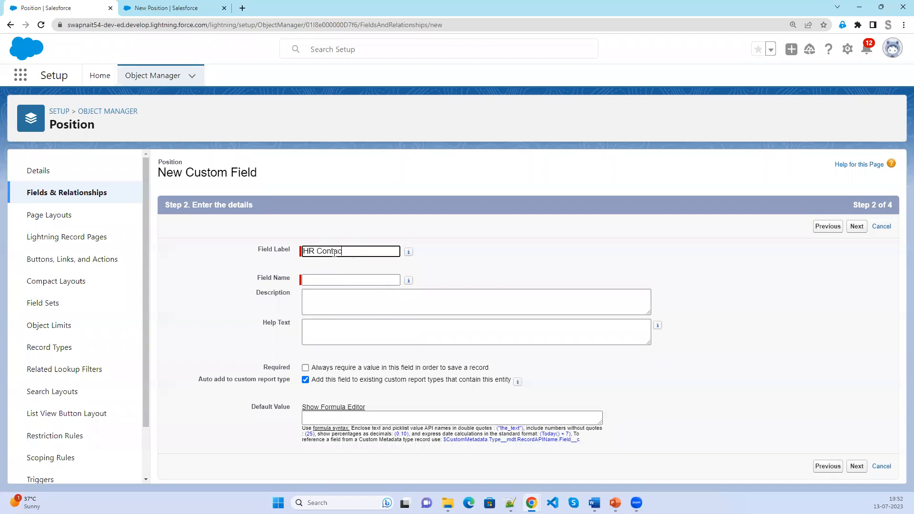
type("t Number")
key("Tab")
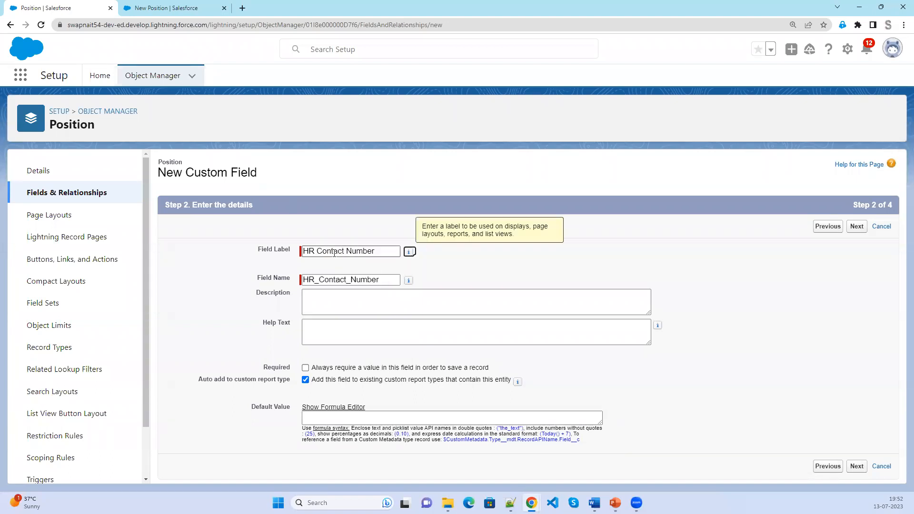
left_click(769, 286)
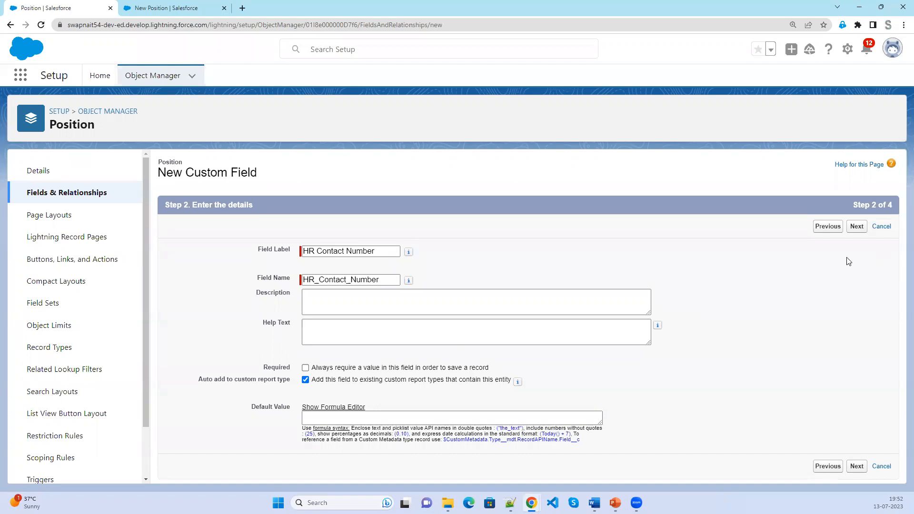
left_click(856, 231)
left_click(855, 230)
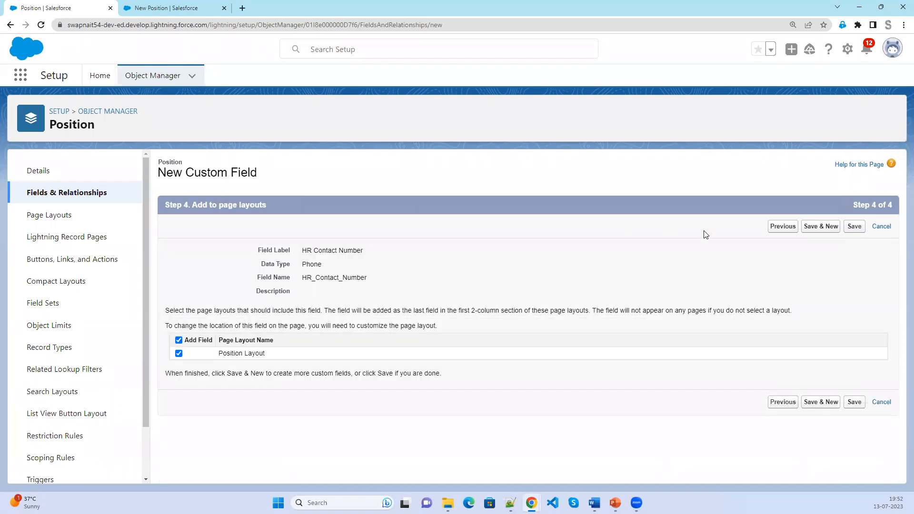
left_click(814, 230)
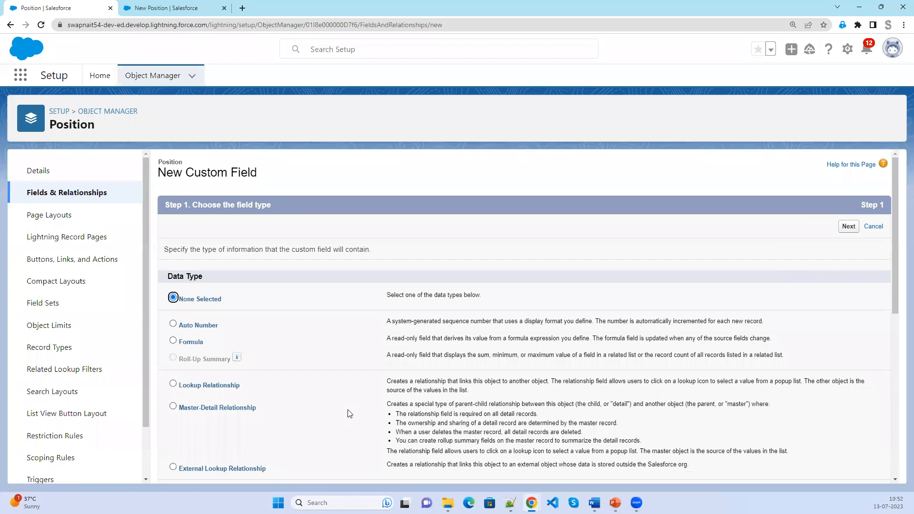
Choose Checkbox as the new field's data type.
scroll(236, 444, "down", 3)
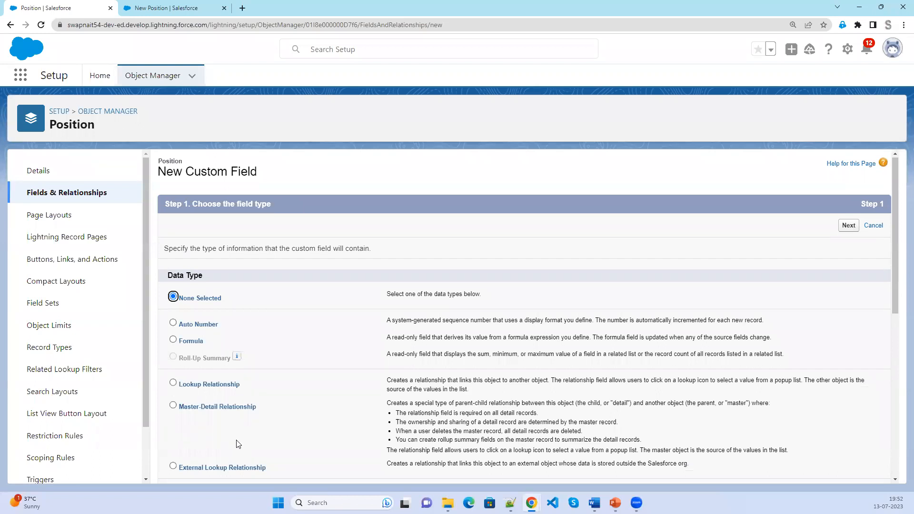
scroll(237, 443, "down", 1)
scroll(223, 443, "down", 2)
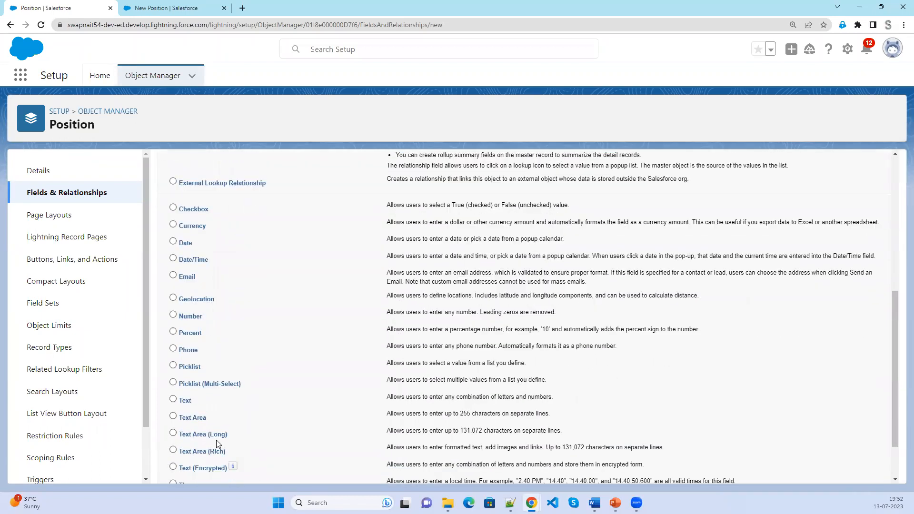
left_click(195, 210)
scroll(455, 388, "up", 4)
scroll(681, 347, "up", 2)
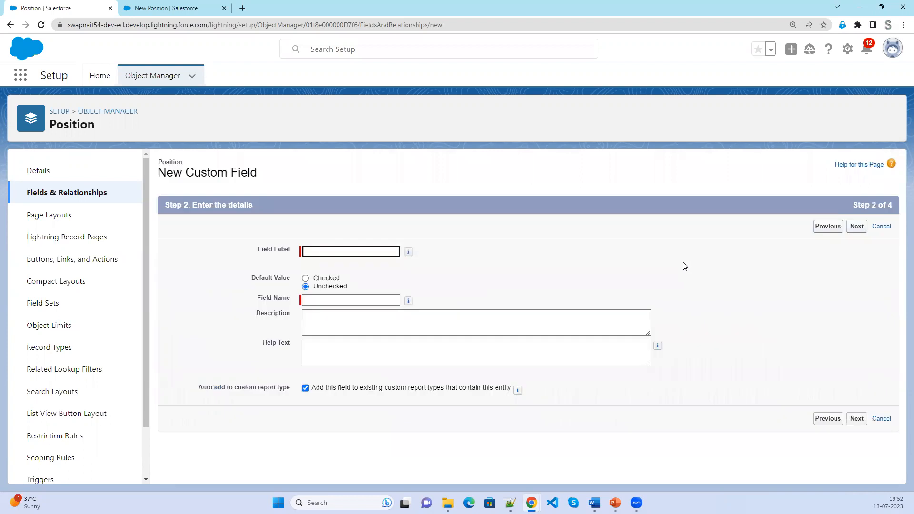
Label it 'Passport Required', unchecked by default, and move past field-level security.
type("Passport Required")
key("Tab")
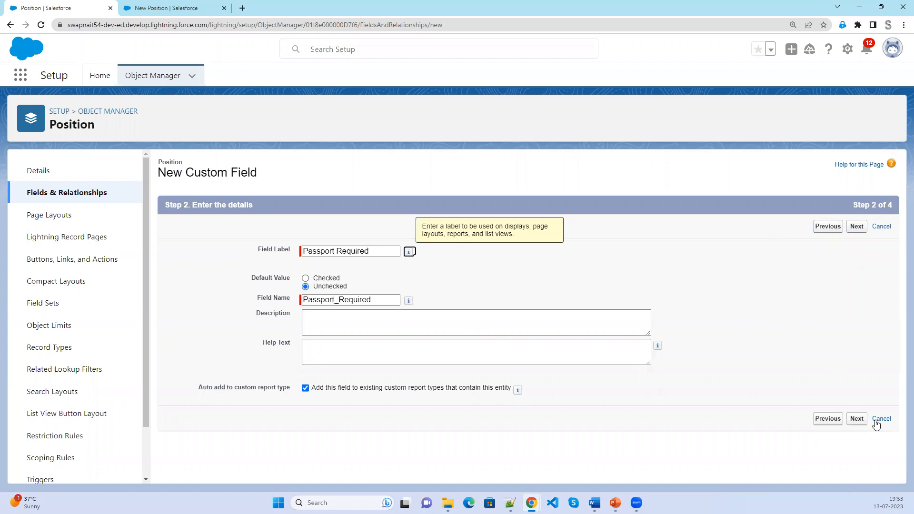
left_click(857, 419)
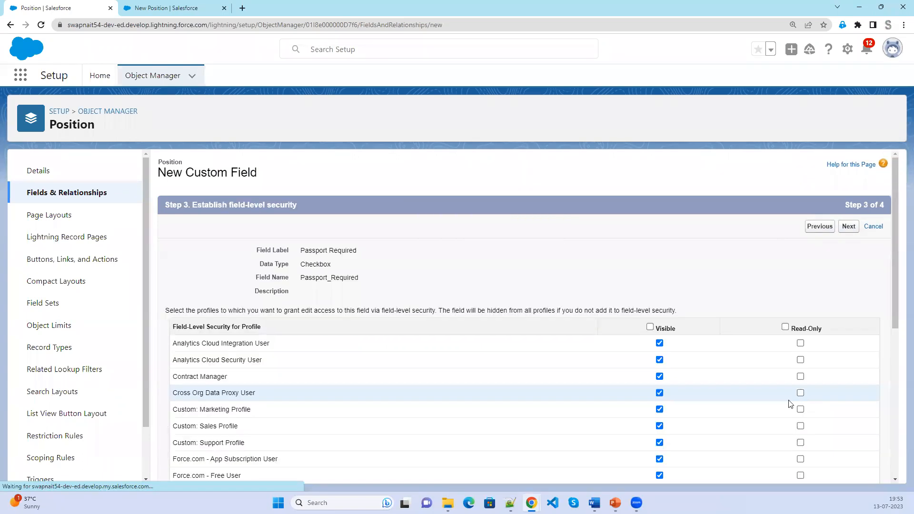
left_click(849, 231)
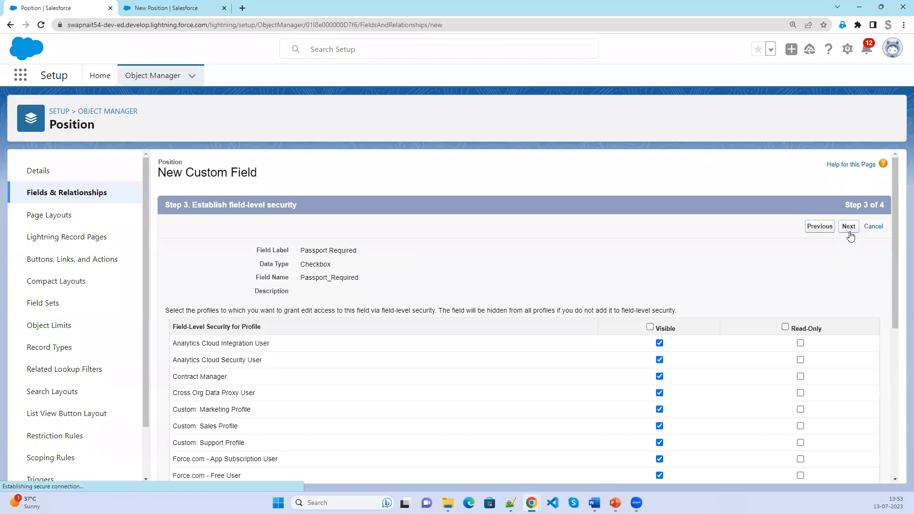
Save Passport Required with Save & New and pick Checkbox for the next field.
left_click(820, 231)
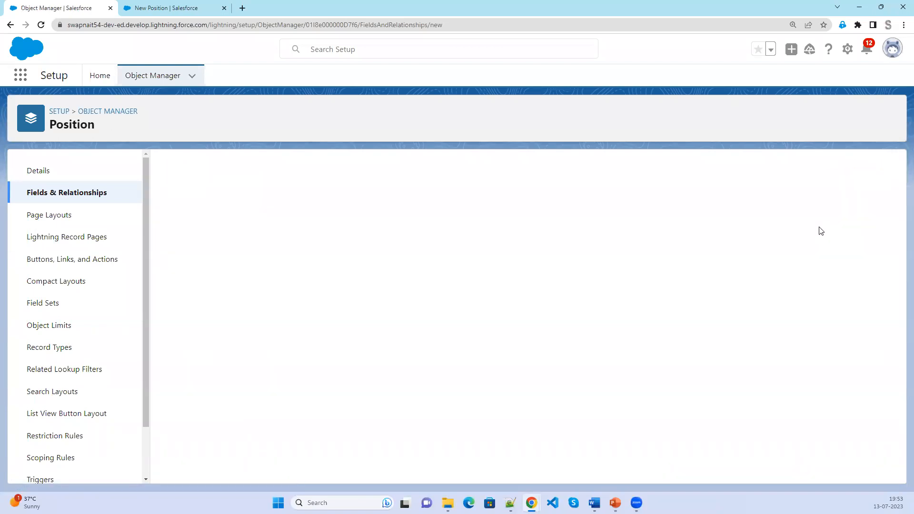
scroll(501, 380, "down", 3)
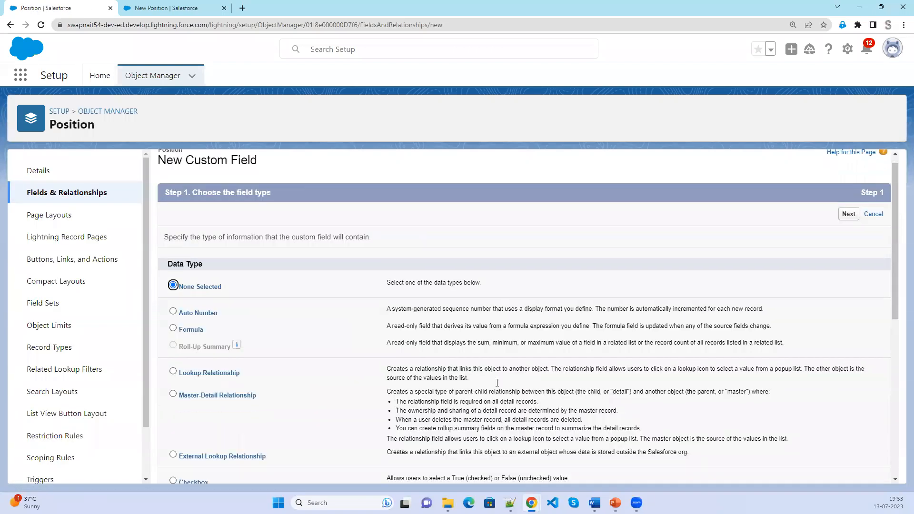
left_click(202, 371)
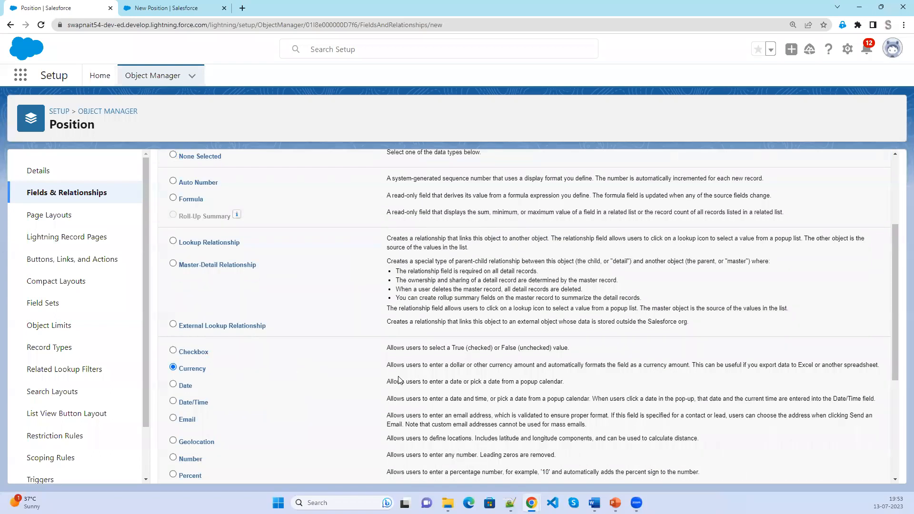
left_click(189, 353)
scroll(601, 381, "up", 2)
scroll(600, 381, "up", 1)
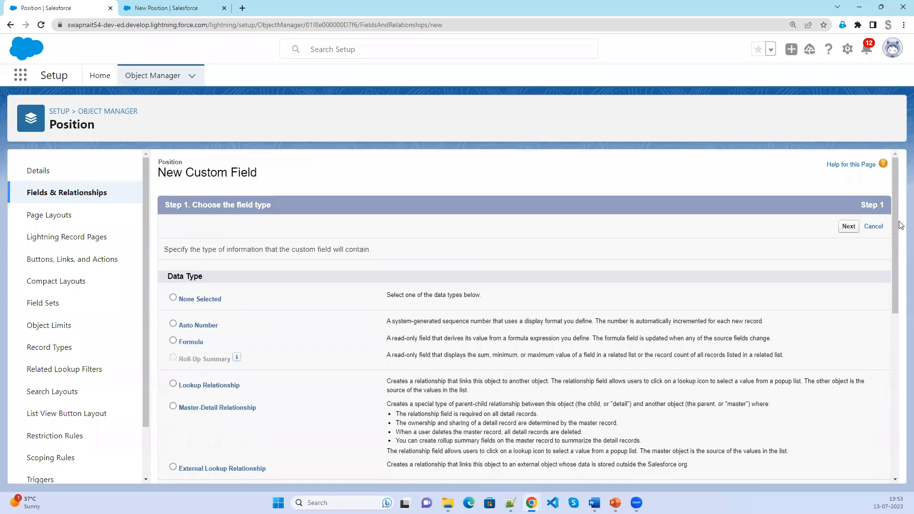
left_click(848, 229)
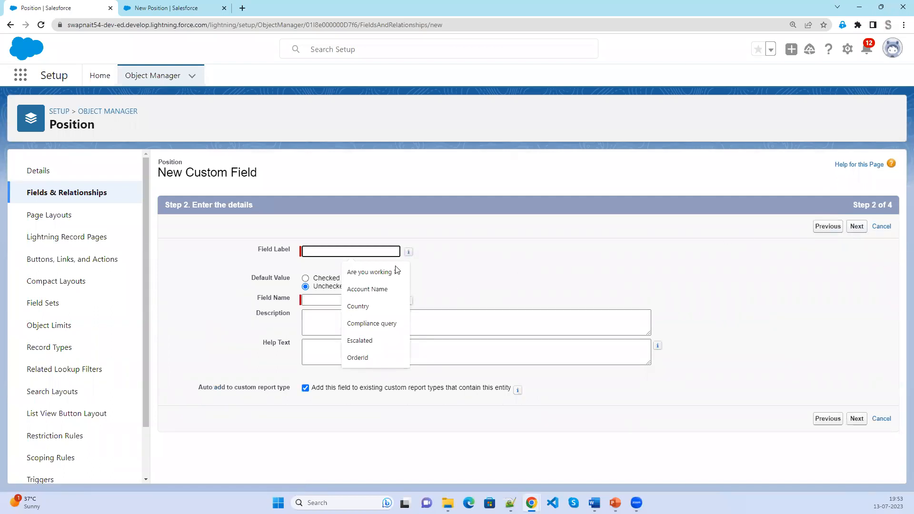
Label the checkbox 'Travel Required' and save it to the Position Layout with Save & New.
type("Travel Required")
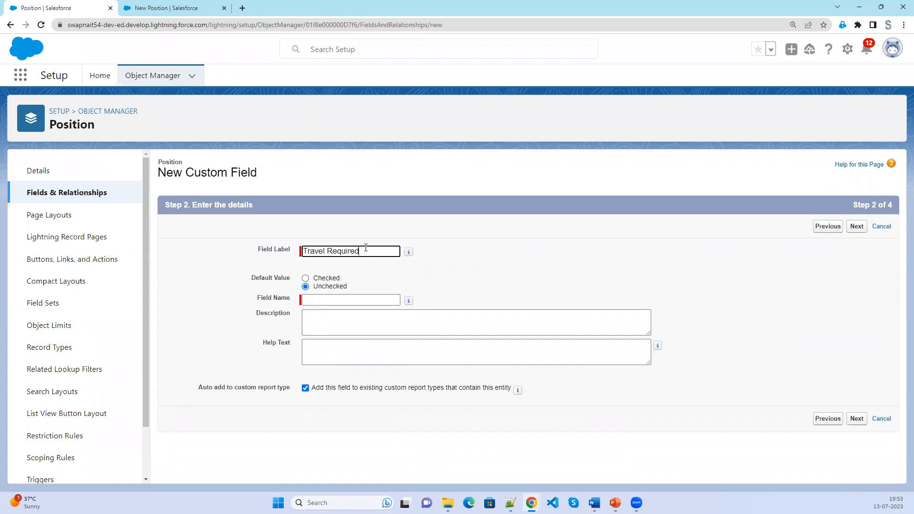
key("Tab")
left_click(857, 228)
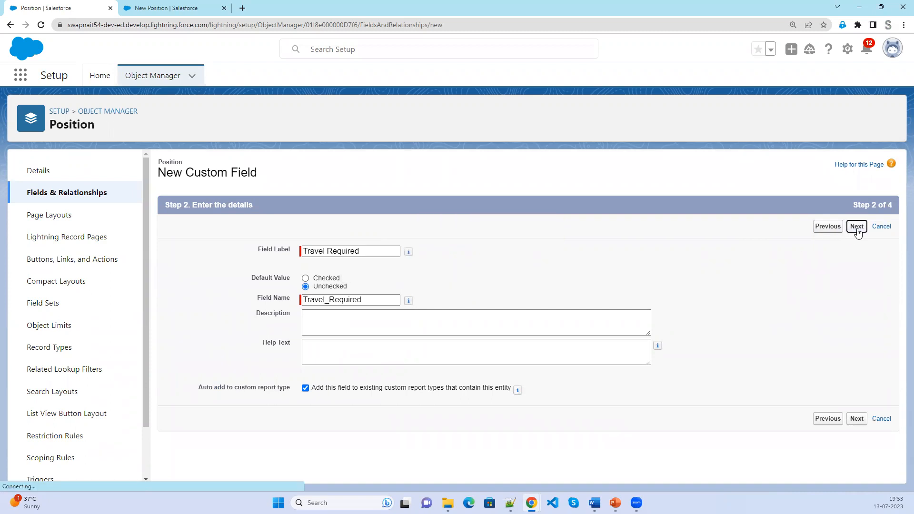
left_click(851, 229)
left_click(820, 226)
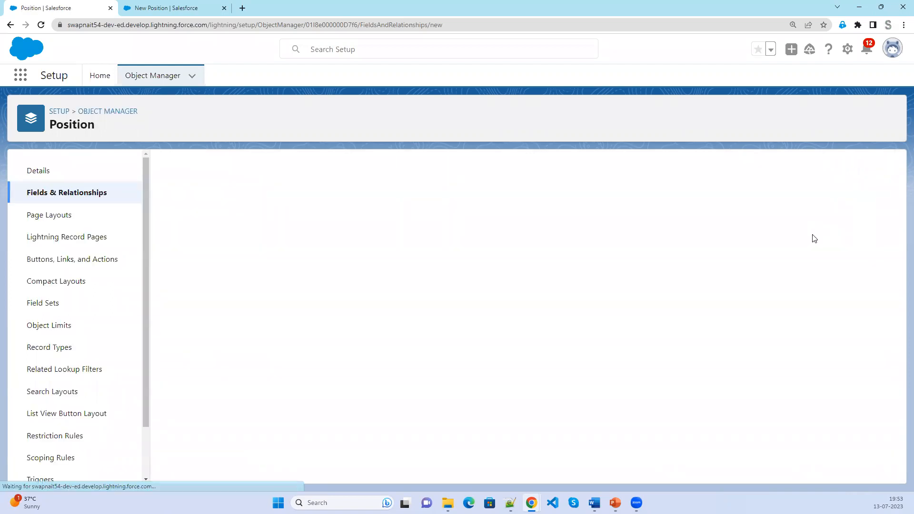
Choose Text Area (Long) as the new field's data type.
scroll(559, 400, "down", 7)
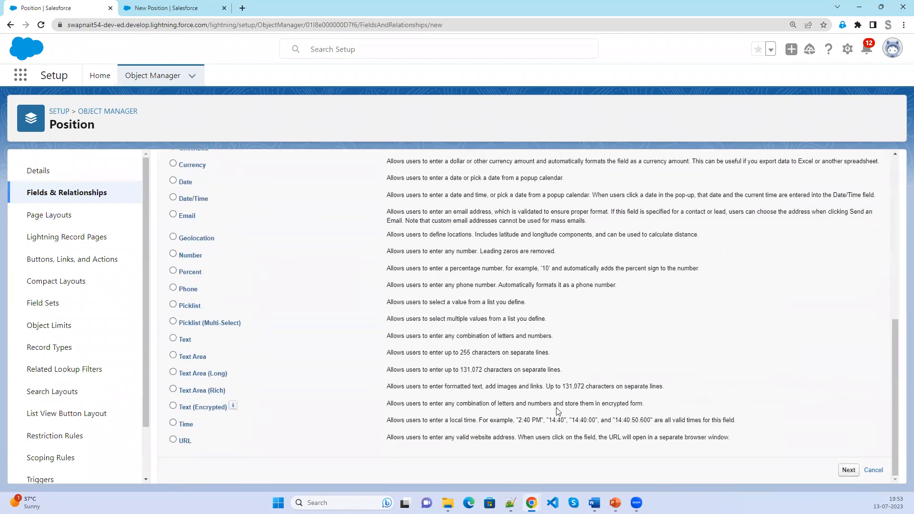
left_click(174, 372)
left_click(849, 471)
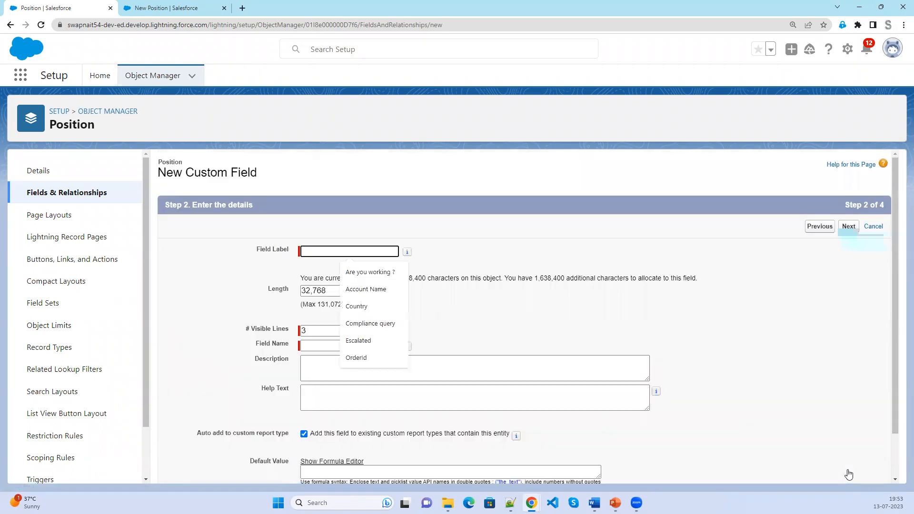
Label it 'Position Description' and save it to the Position Layout with Save & New.
left_click(342, 254)
type("Pos")
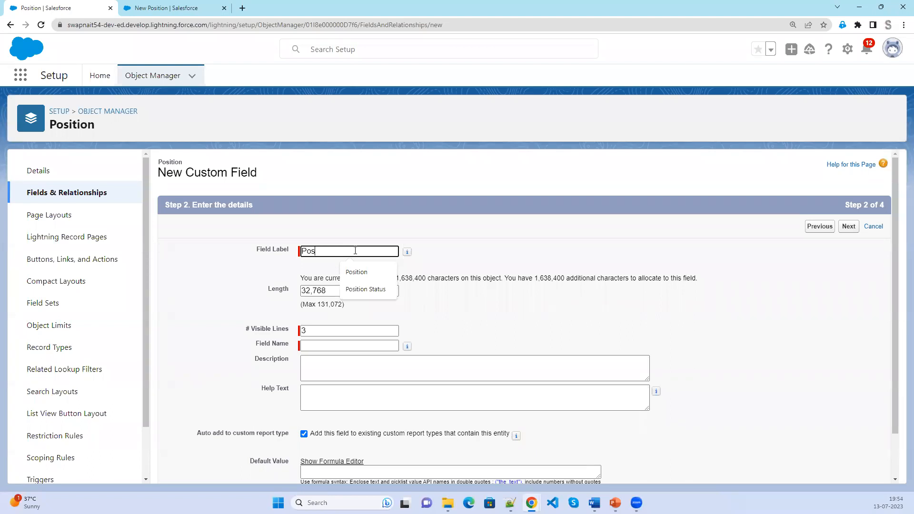
key("BackSpace")
key("BackSpace")
key("BackSpace")
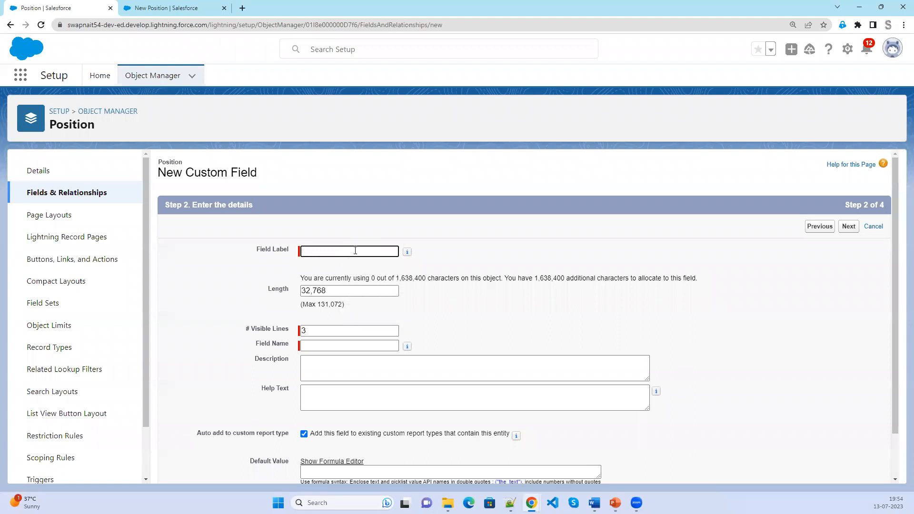
type("Posi")
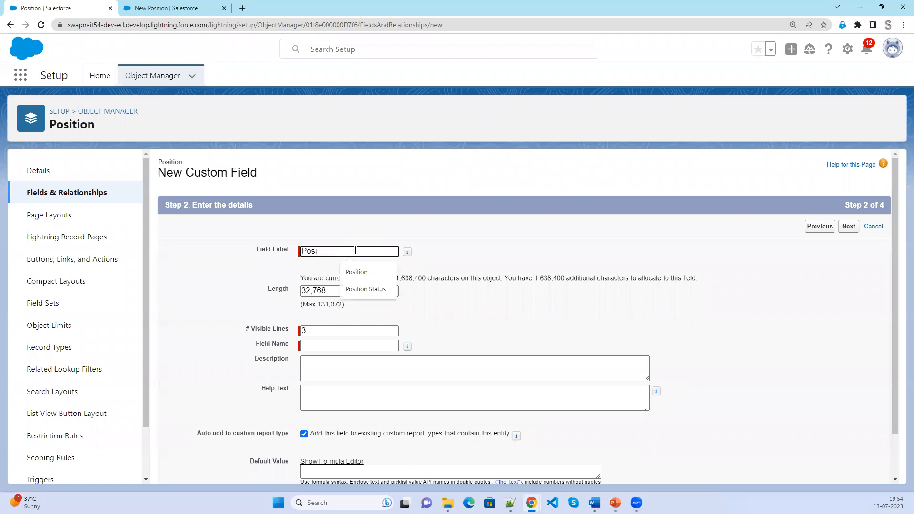
type("tion Descr")
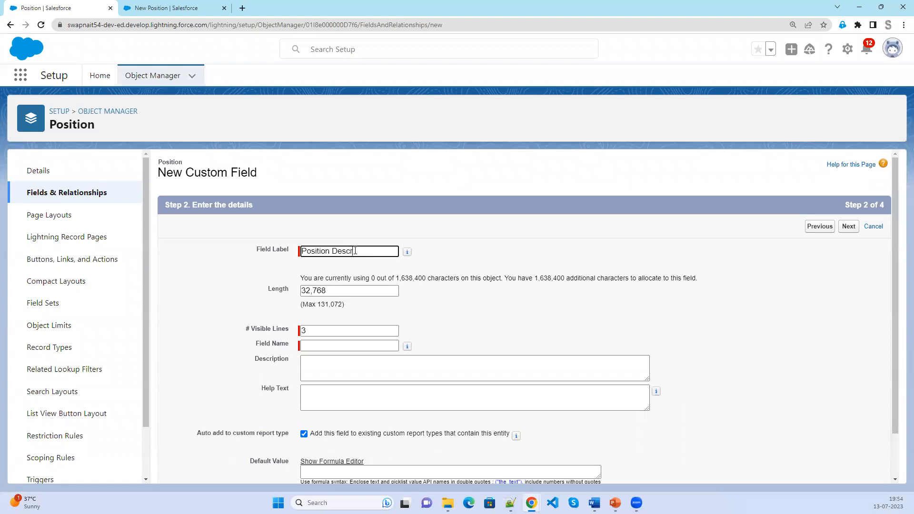
type("iption")
key("Tab")
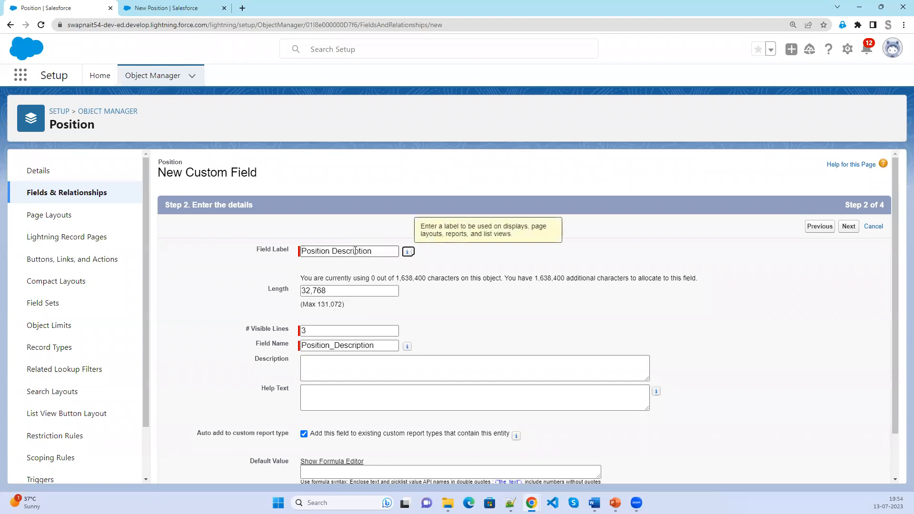
left_click(620, 321)
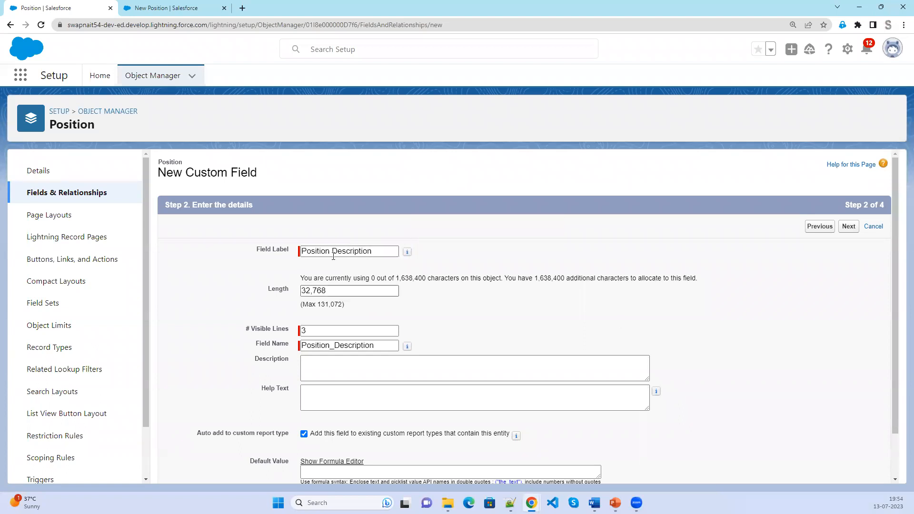
scroll(694, 394, "down", 1)
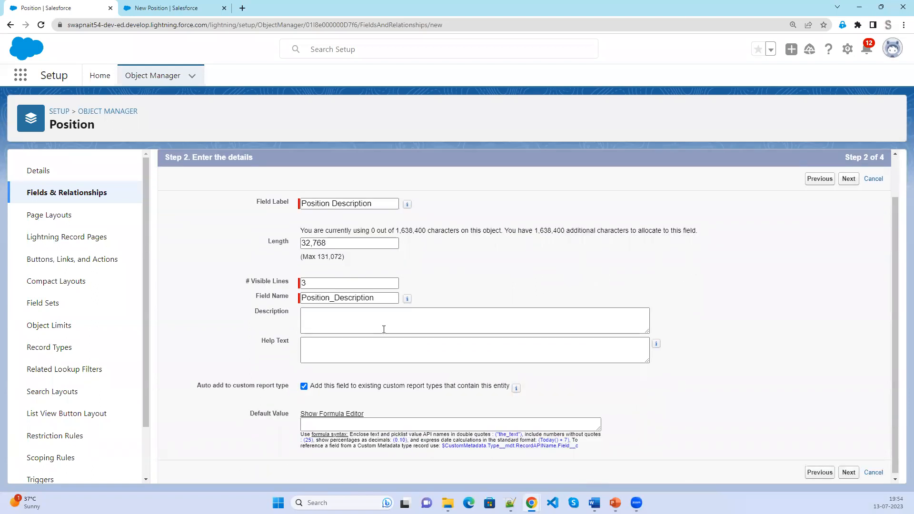
left_click(852, 477)
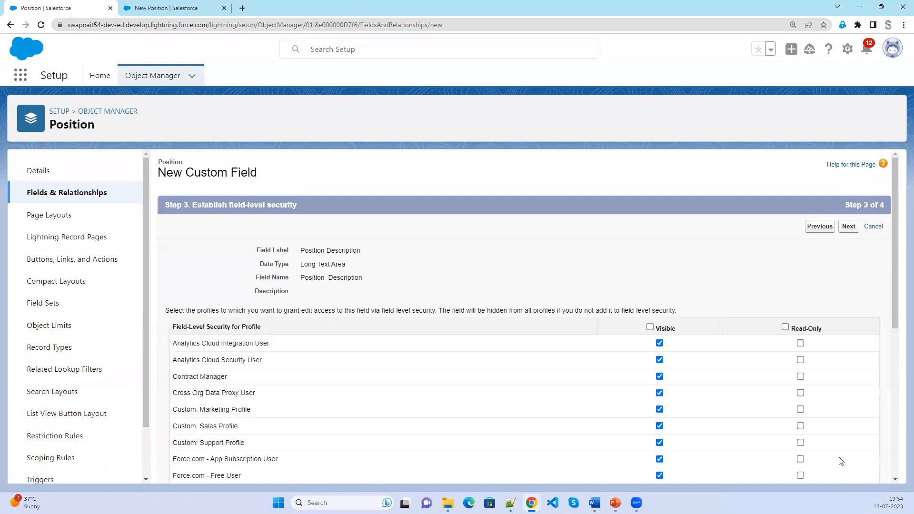
left_click(847, 228)
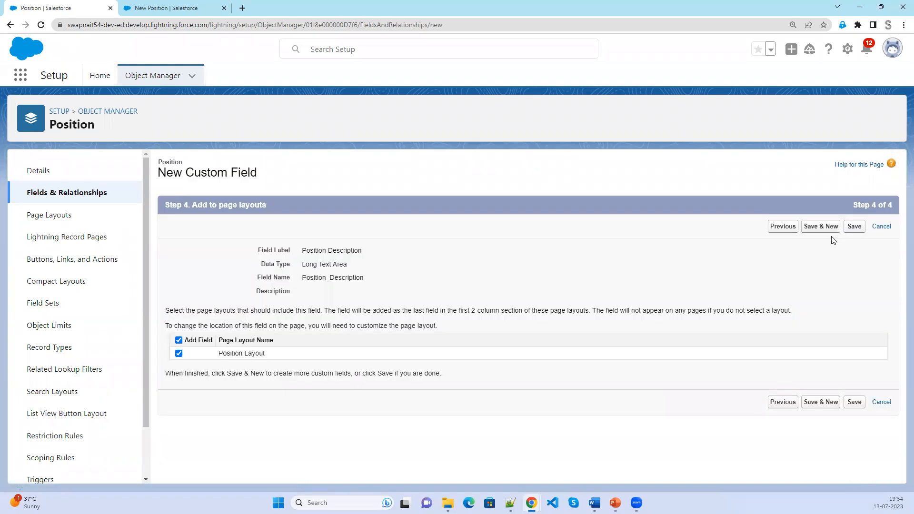
left_click(831, 228)
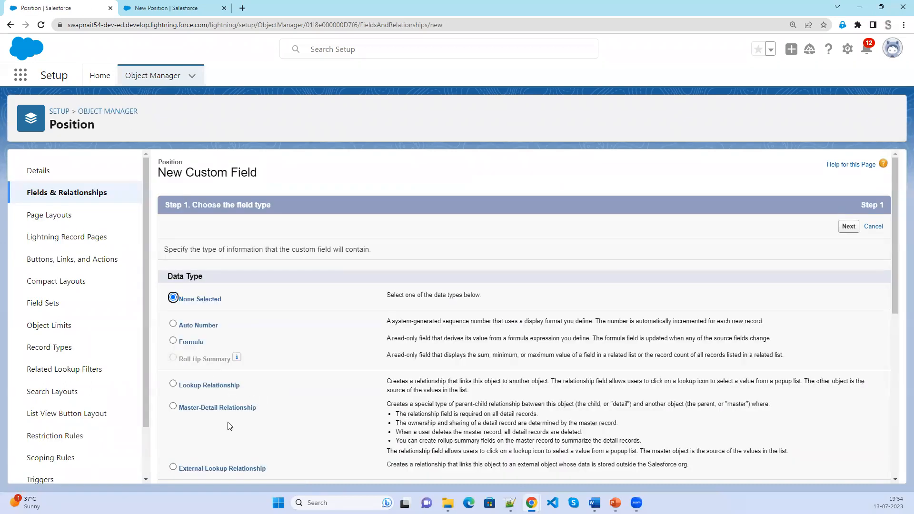
Choose Text Area (Long) as the next field's data type.
scroll(229, 425, "down", 6)
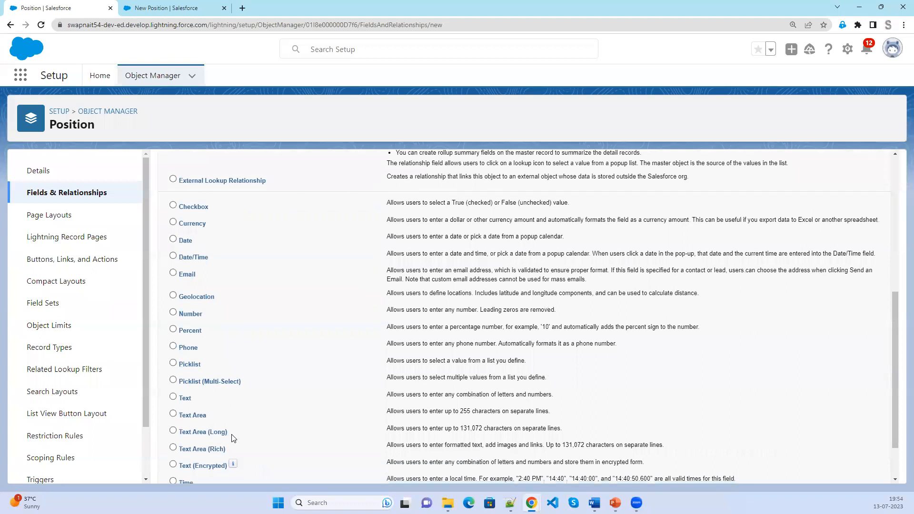
scroll(230, 433, "down", 2)
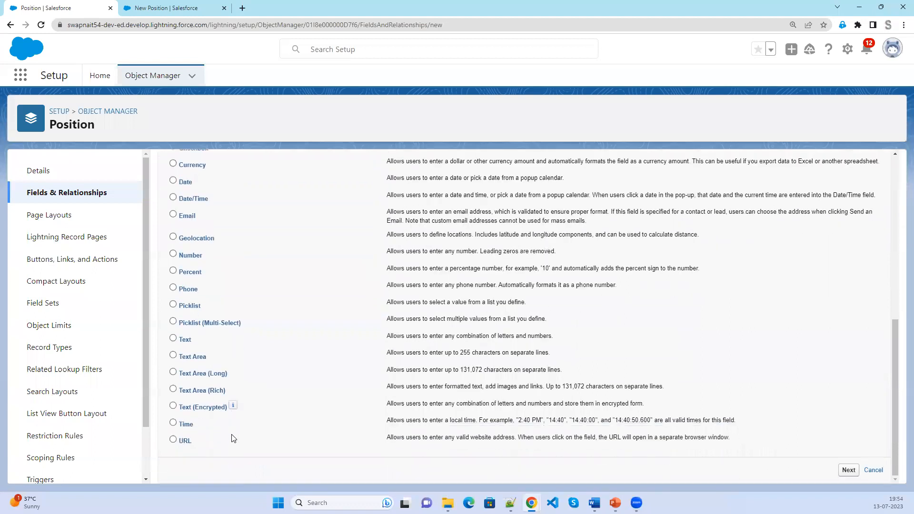
left_click(174, 374)
left_click(848, 470)
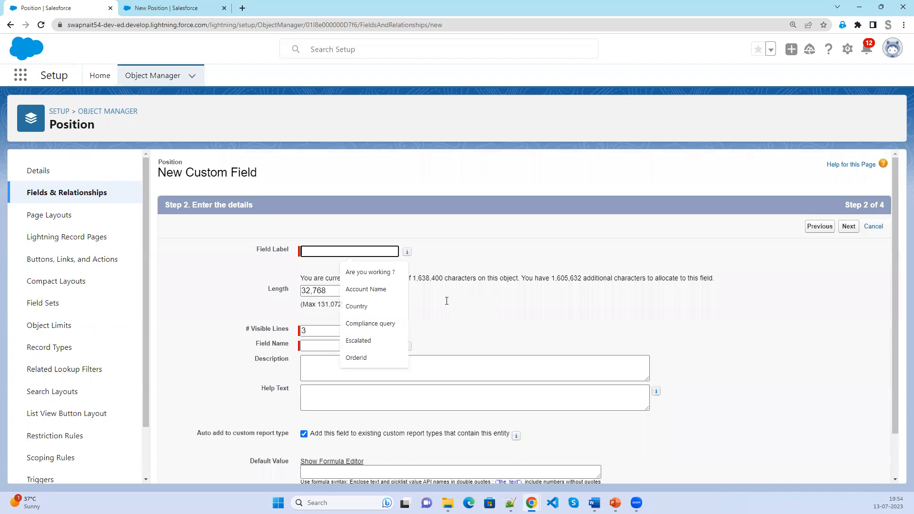
Label it 'Skills Required' and advance past field-level security to page layouts.
type("S")
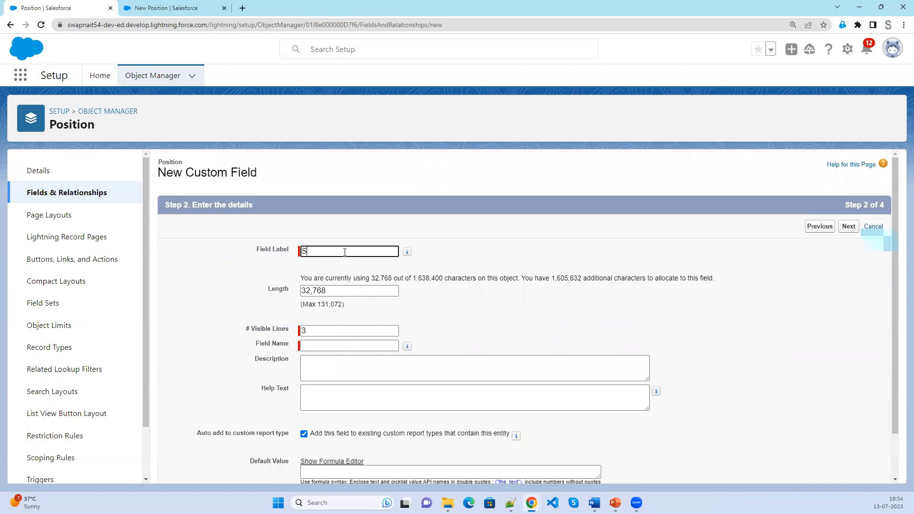
type("kills Required")
key("Tab")
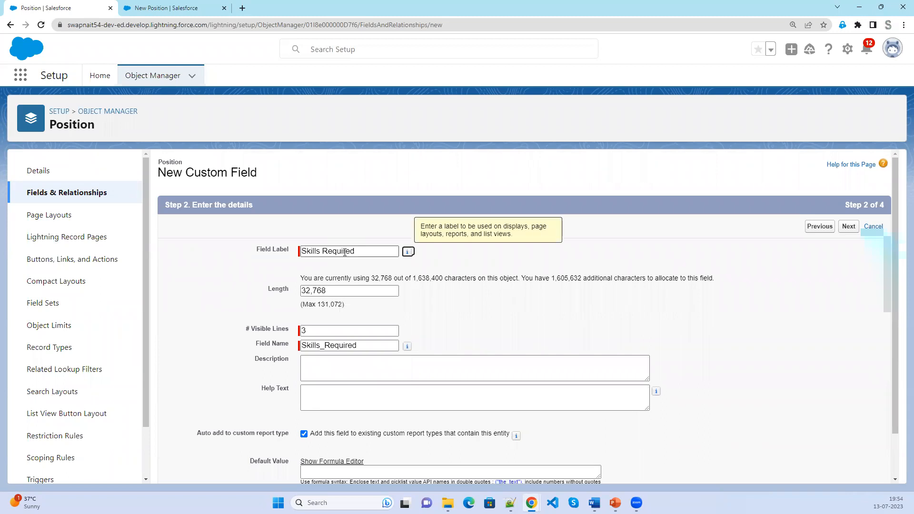
left_click(850, 228)
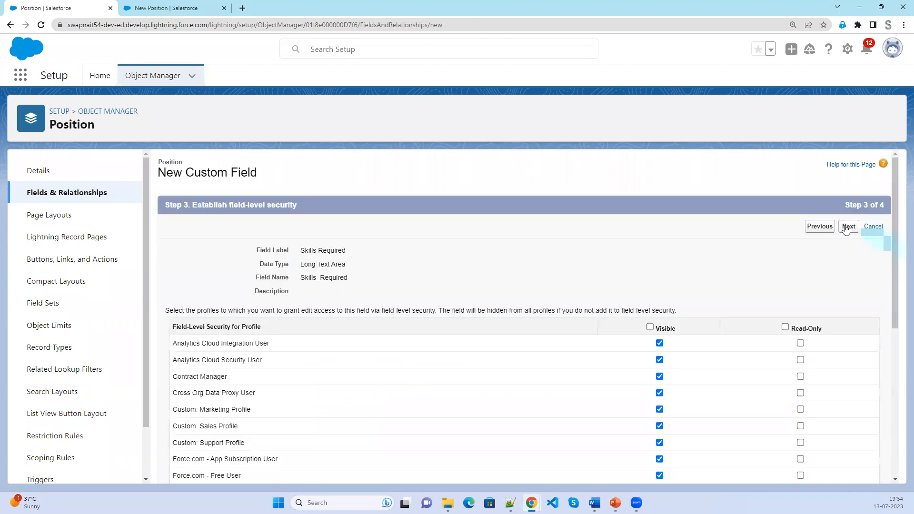
left_click(847, 227)
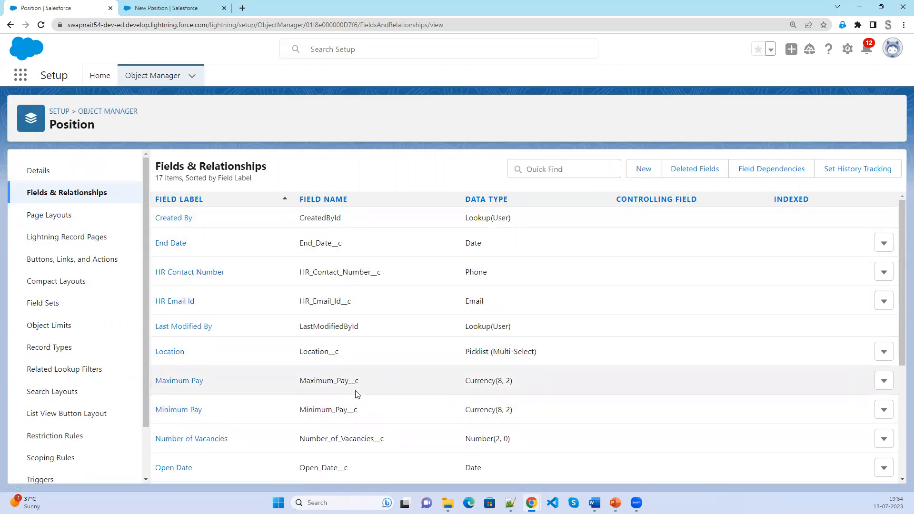
Find Position Description, Long Text Area(32768), in the fields list and open its row actions menu.
scroll(357, 394, "down", 2)
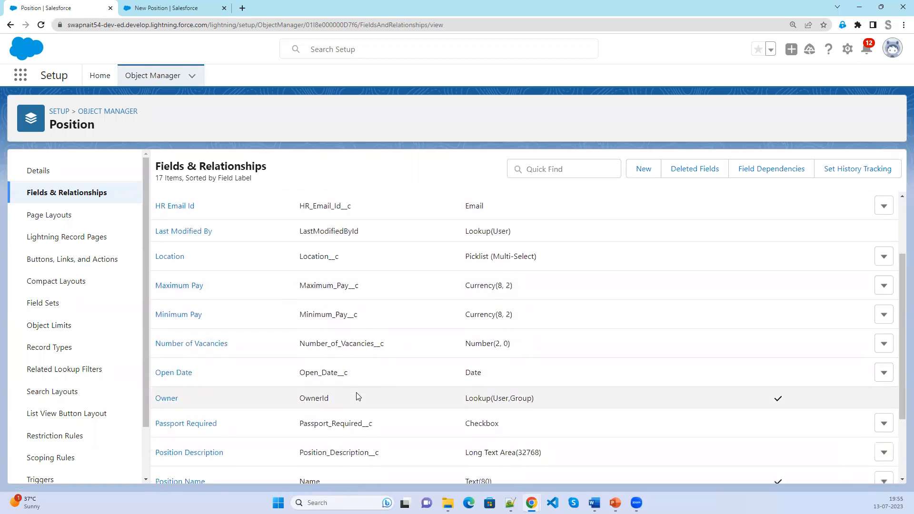
scroll(357, 398, "down", 1)
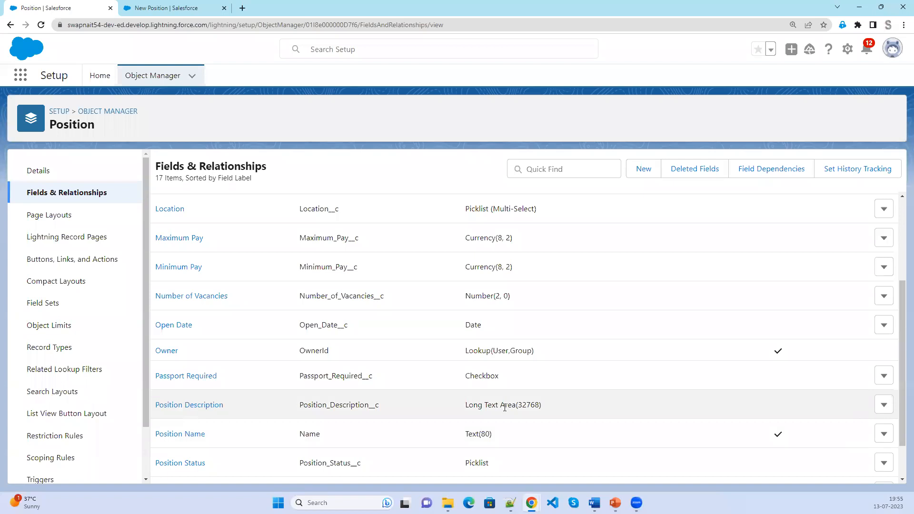
left_click_drag(505, 407, 460, 408)
left_click(885, 406)
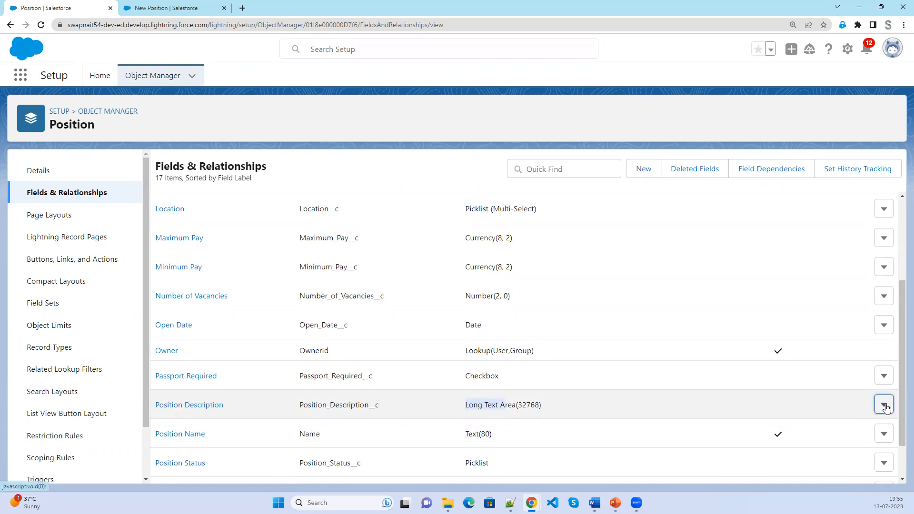
Edit Position Description and choose Change Field Type.
left_click(848, 431)
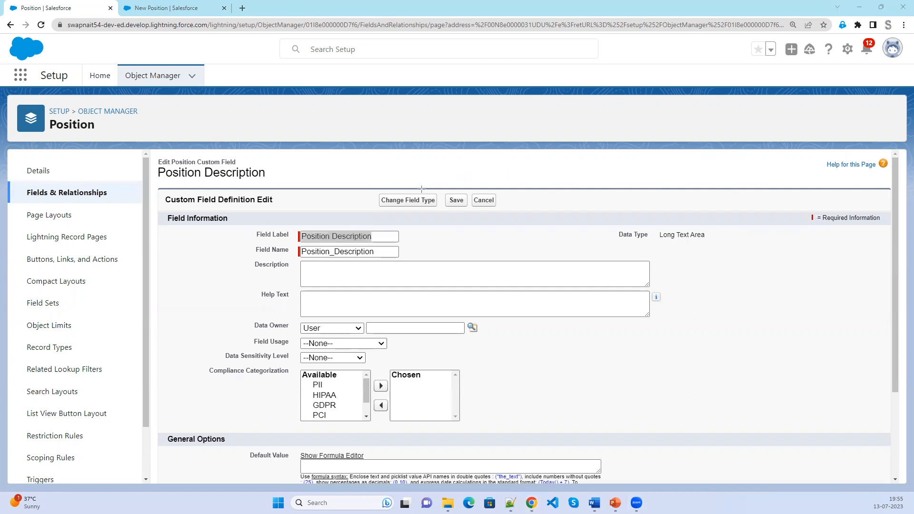
left_click_drag(369, 186, 447, 215)
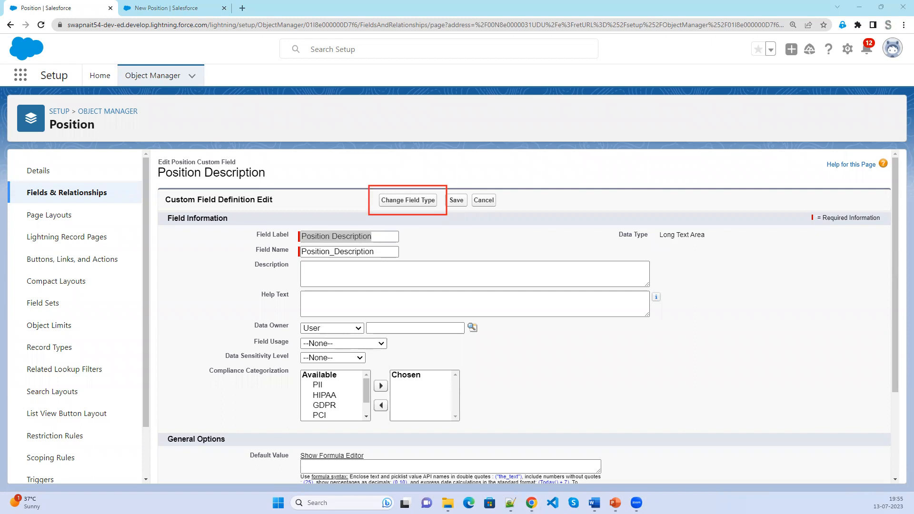
left_click(403, 201)
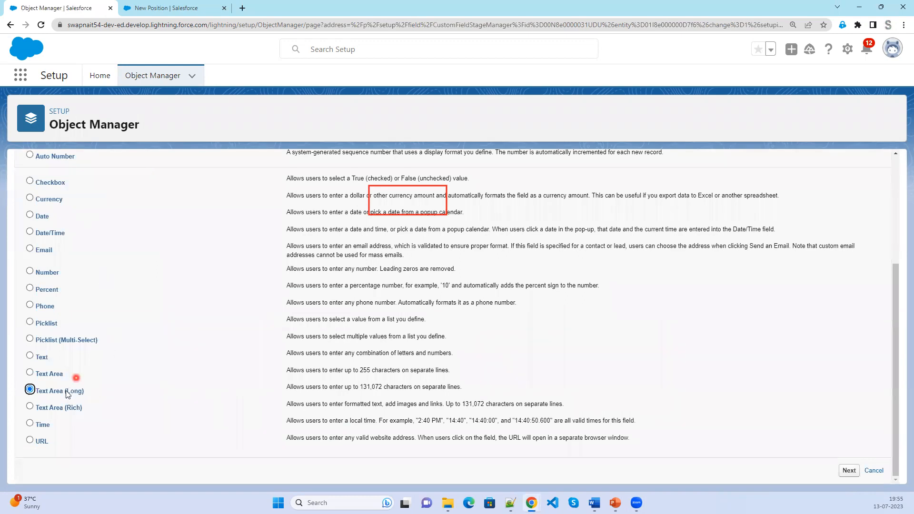
Switch Position Description to Text Area (Rich) and accept the field conversion warning.
left_click(51, 408)
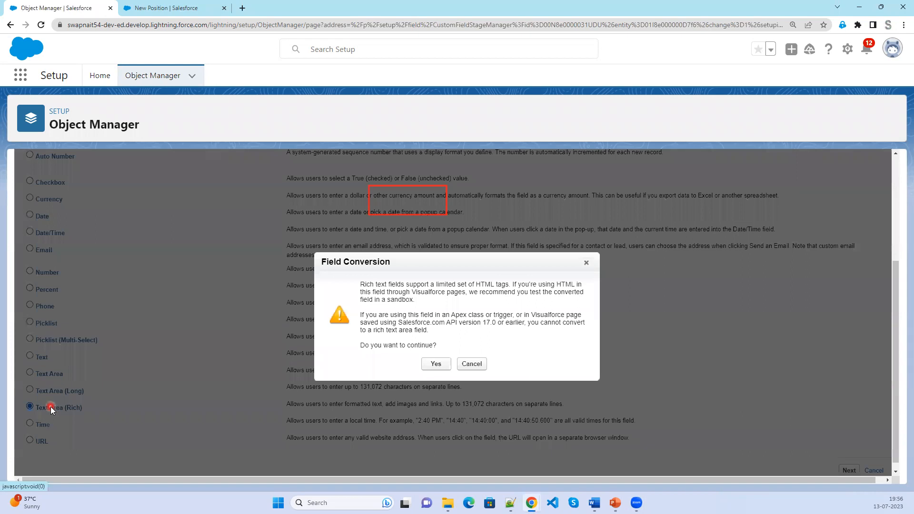
left_click(435, 370)
left_click_drag(365, 284, 509, 287)
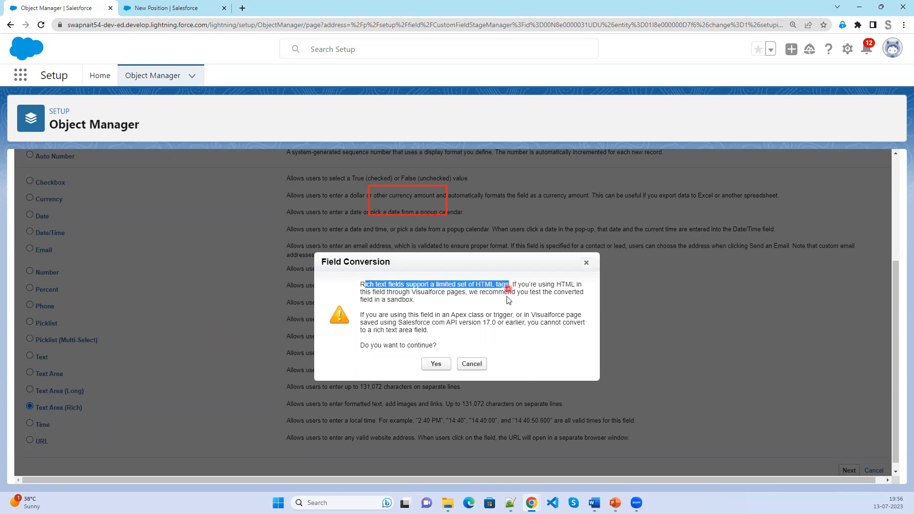
left_click(364, 314)
left_click_drag(416, 316, 514, 315)
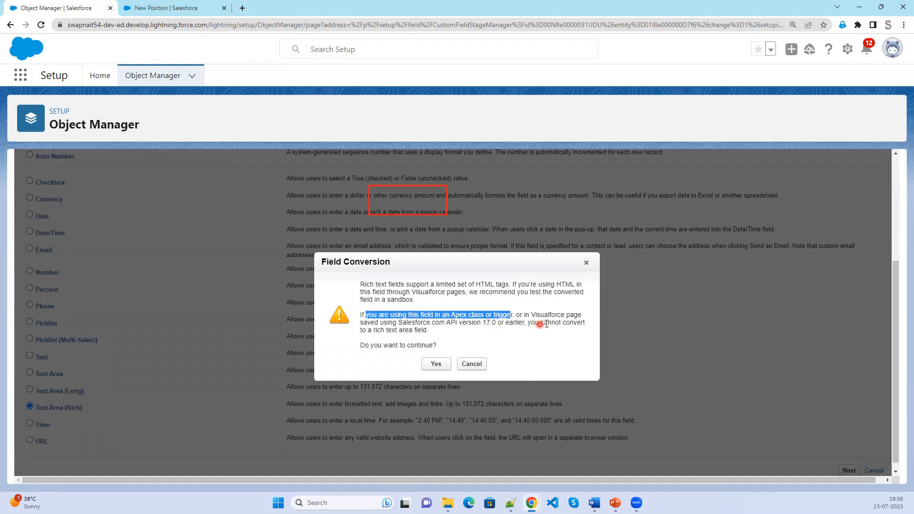
left_click_drag(373, 331, 461, 333)
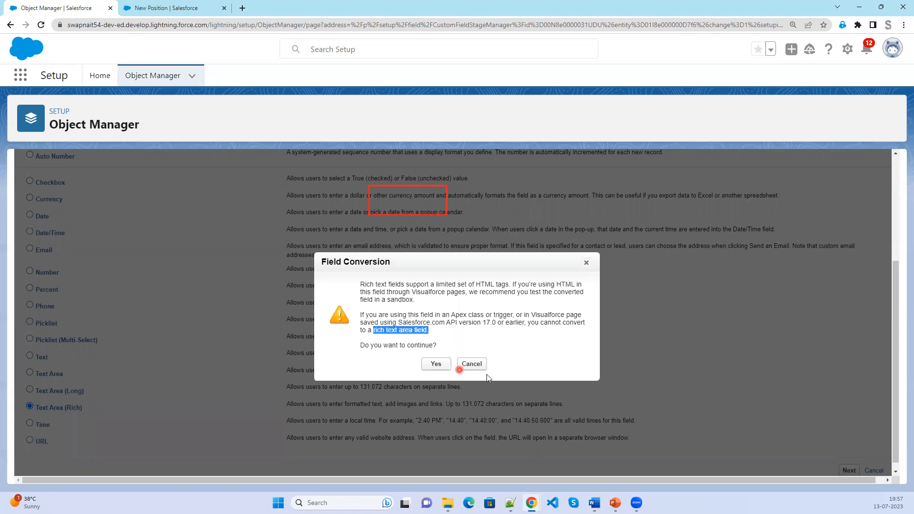
left_click(431, 365)
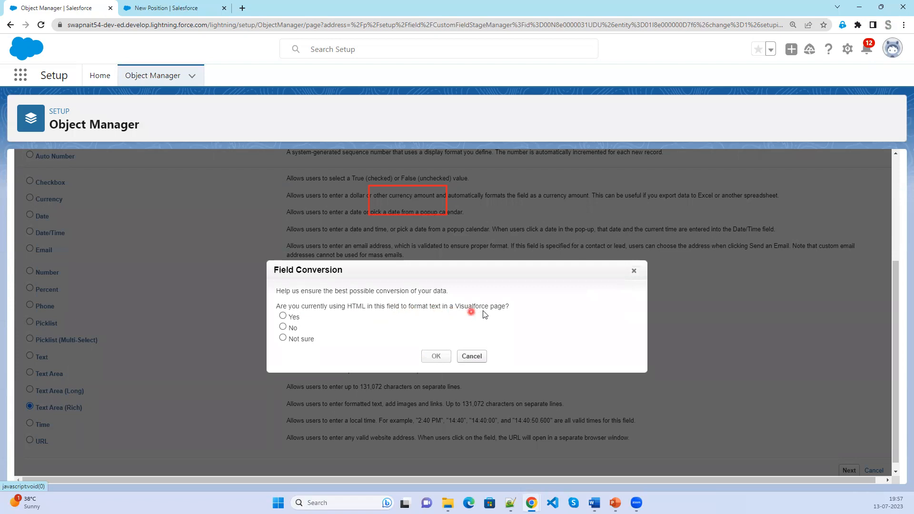
Answer Yes to HTML being used in Visualforce and confirm the Field Conversion prompt.
left_click(294, 317)
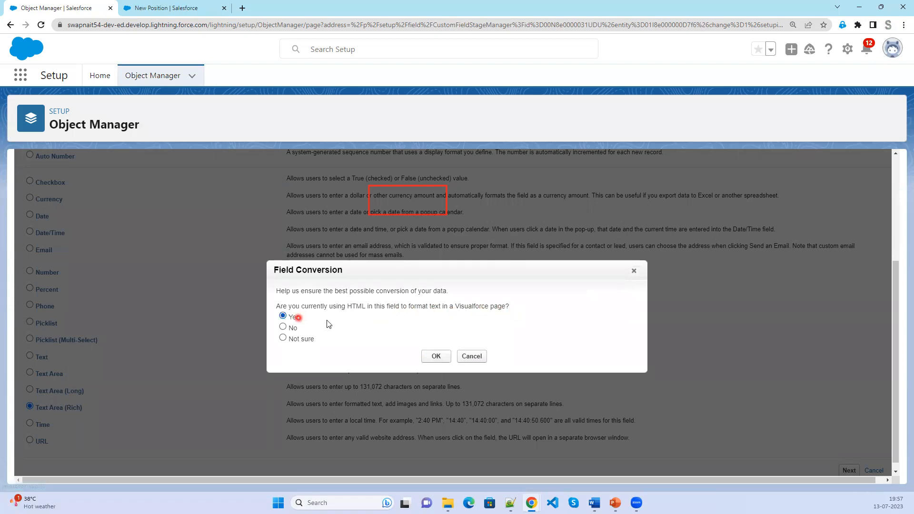
left_click(438, 356)
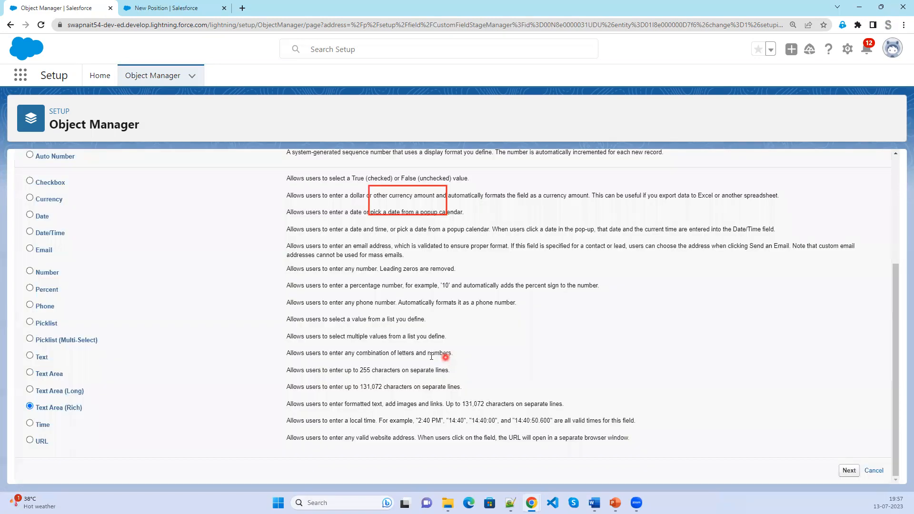
Advance to the field details and enter 12 visible lines.
scroll(467, 379, "up", 4)
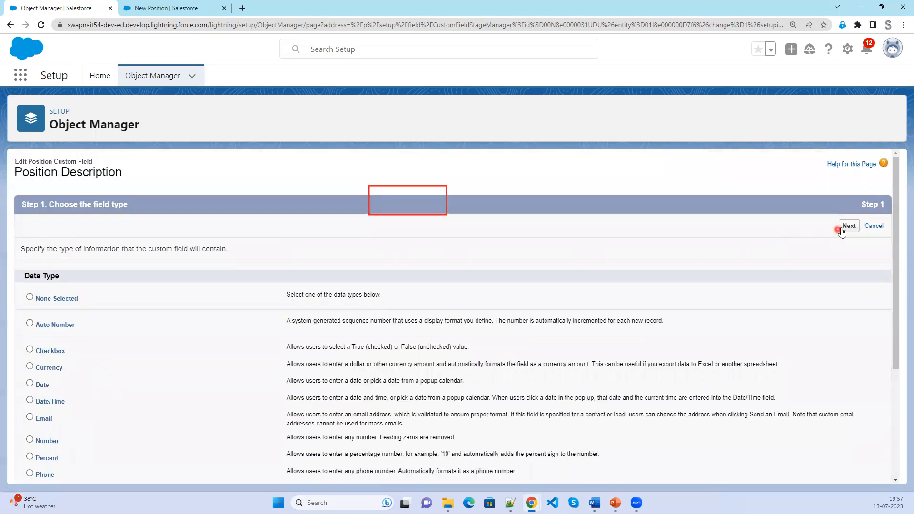
left_click(849, 225)
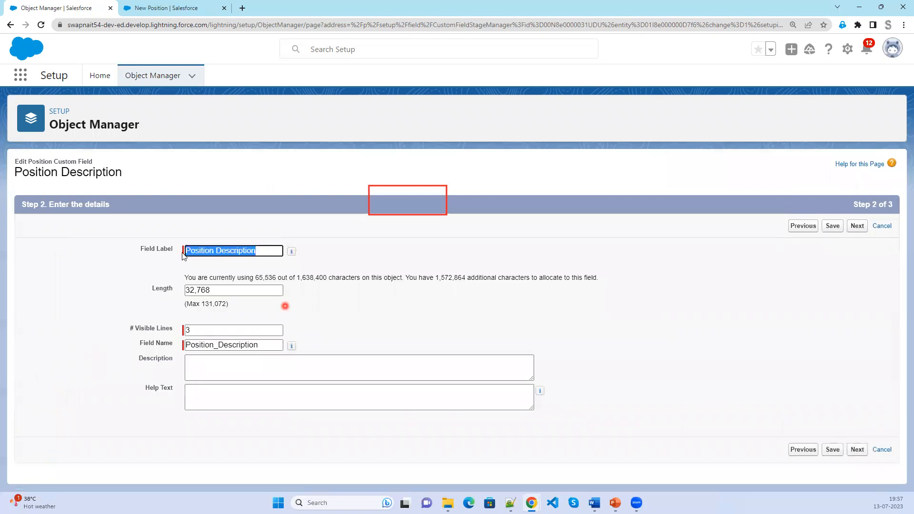
left_click(838, 454)
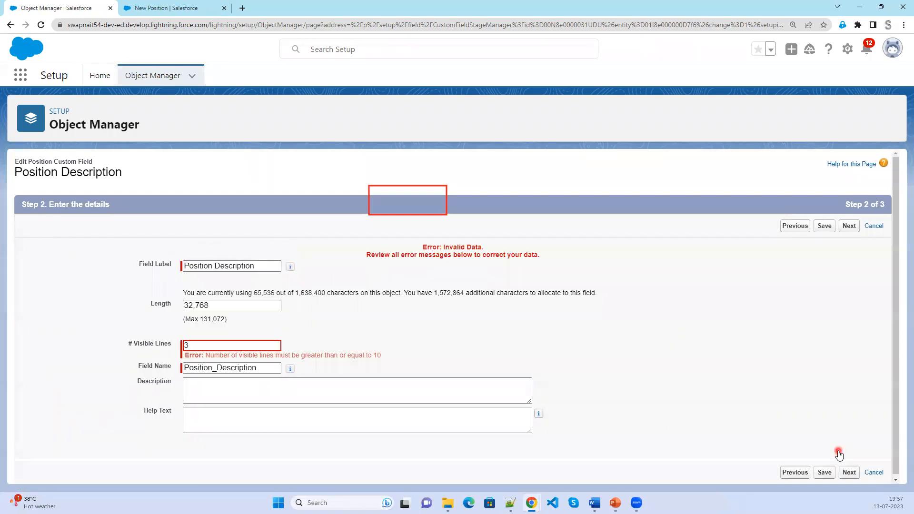
left_click(214, 345)
double_click(185, 346)
type("12")
left_click(826, 476)
Set Length to 131072 by copying the maximum from the hint and removing the comma.
left_click(207, 305)
left_click_drag(174, 304, 159, 301)
left_click_drag(225, 318, 202, 318)
key("shift+Left")
key("ctrl+c")
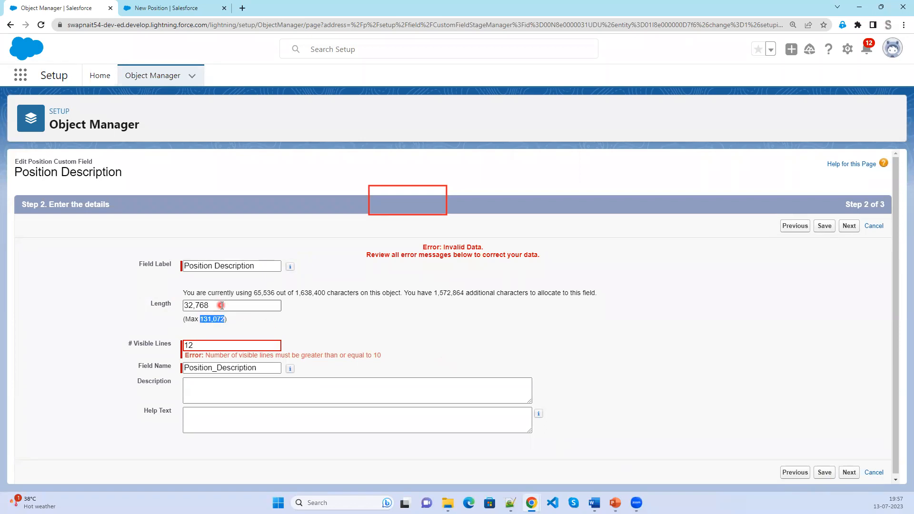
left_click_drag(210, 304, 164, 303)
key("ctrl+v")
left_click(198, 305)
key("BackSpace")
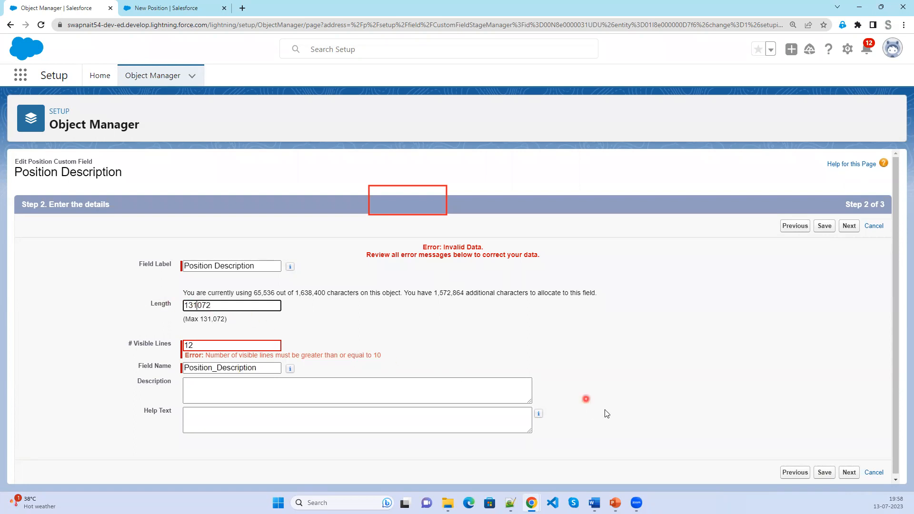
left_click(824, 473)
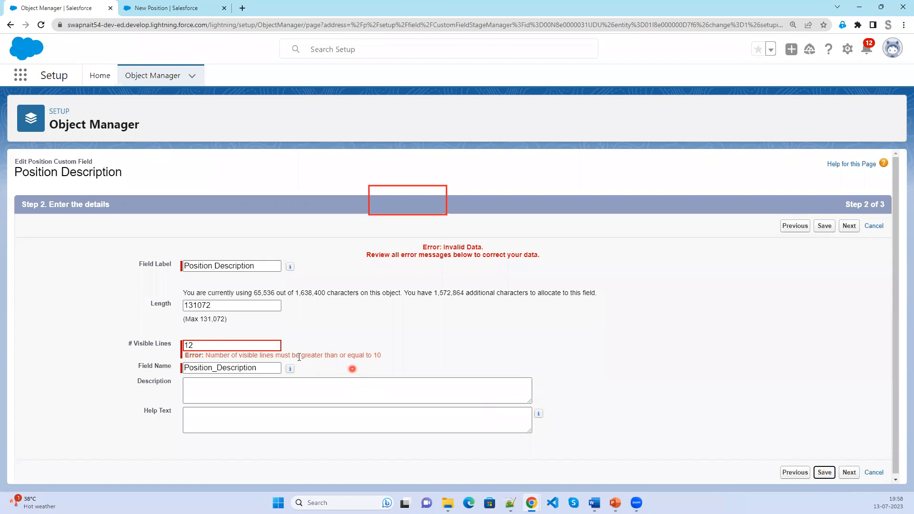
Change visible lines to 10 and save the Position Description field.
left_click(250, 344)
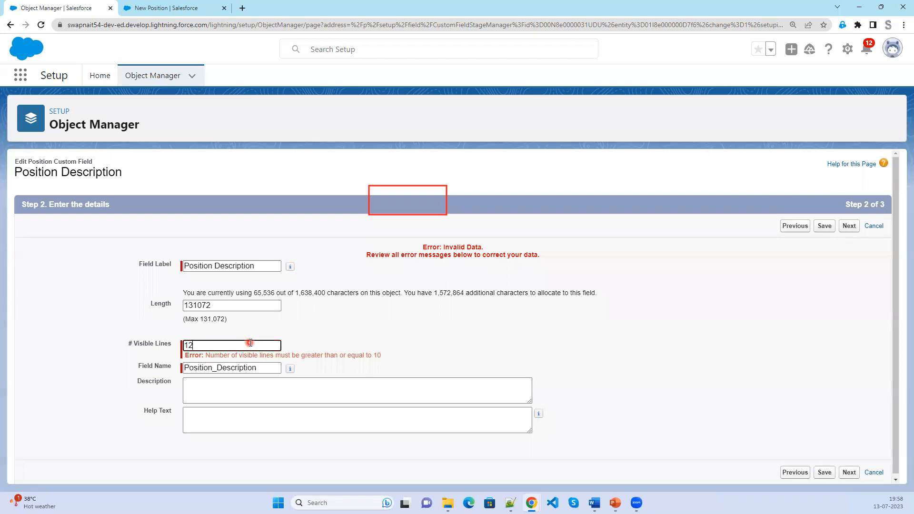
key("BackSpace")
type("0")
left_click(826, 473)
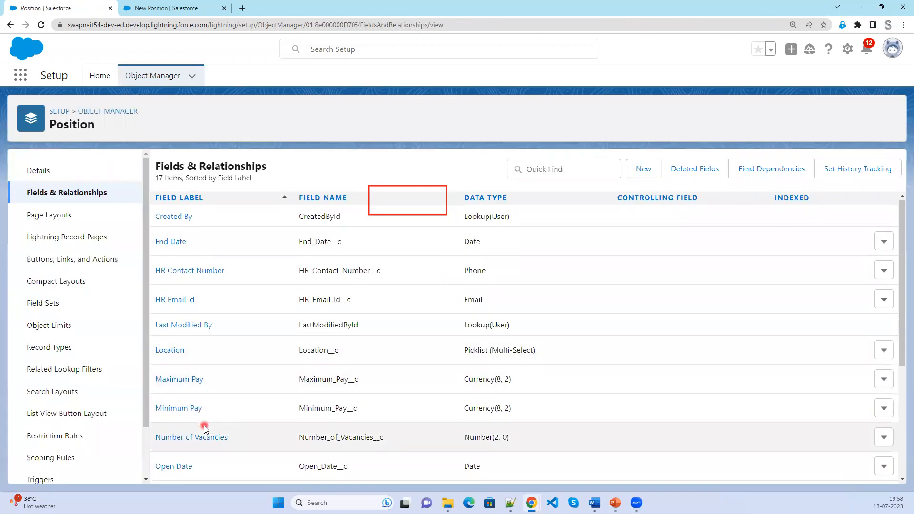
Open the Position Description field details and show where the field is used.
scroll(206, 429, "down", 3)
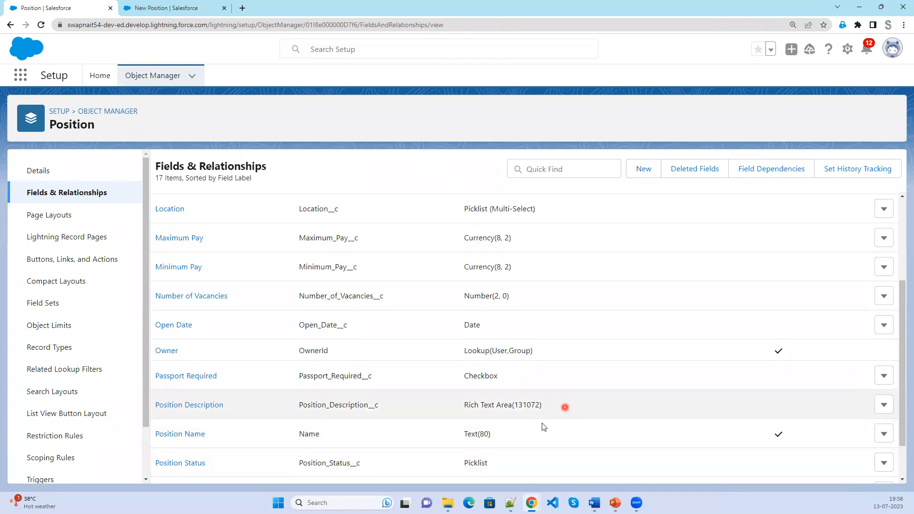
left_click(200, 406)
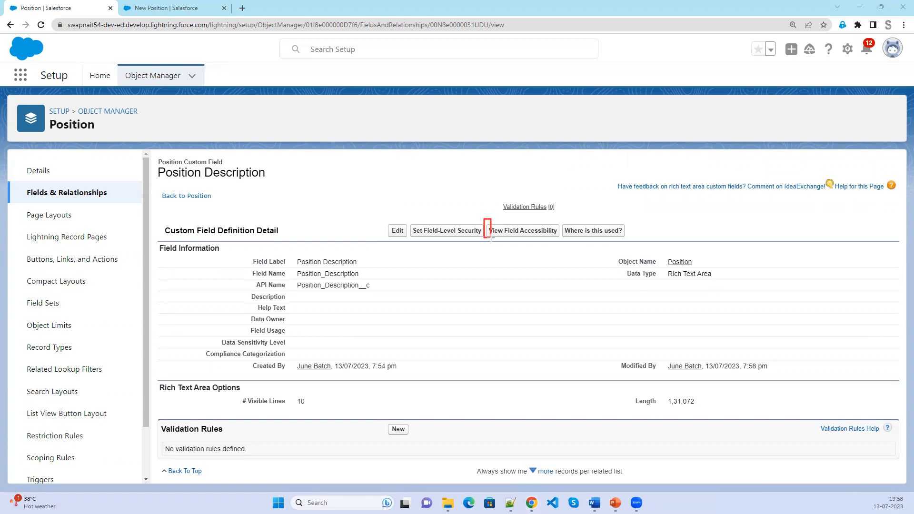
left_click_drag(558, 222, 632, 240)
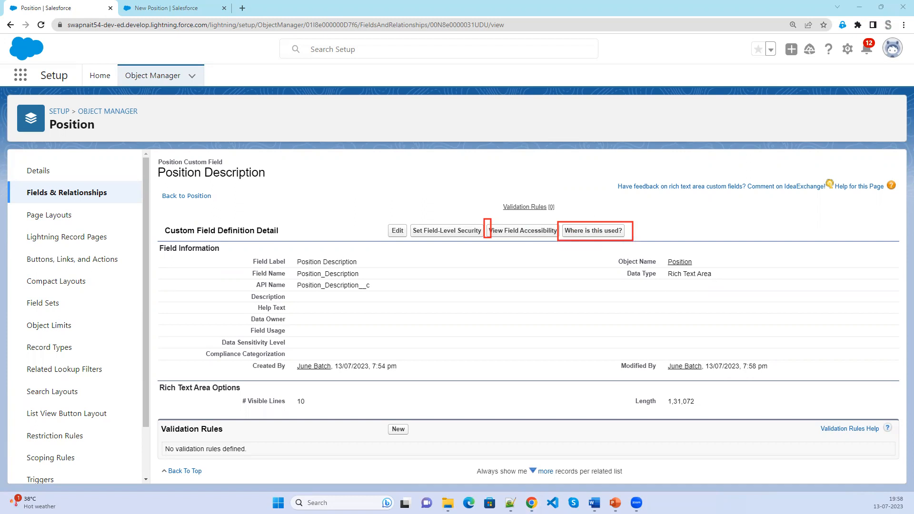
left_click(487, 217)
left_click(588, 231)
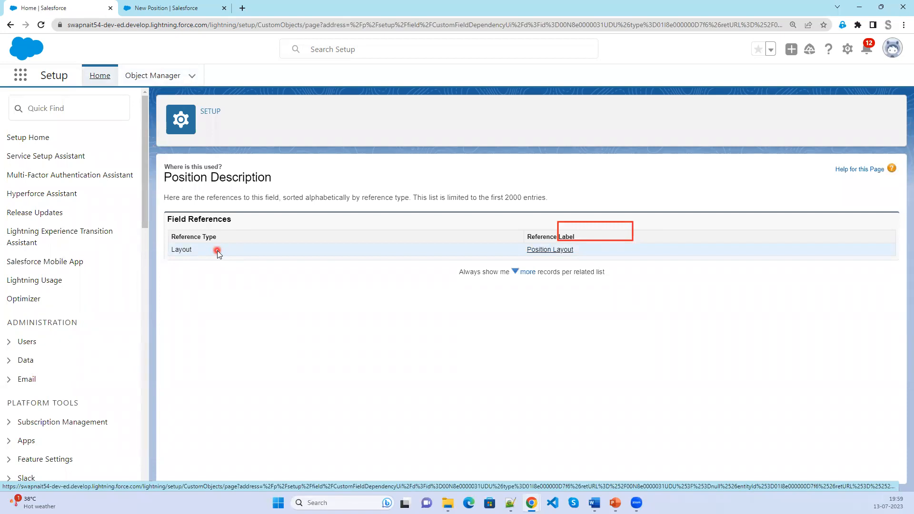
Return to the field details and open the Position object's Page Layouts list.
left_click(10, 25)
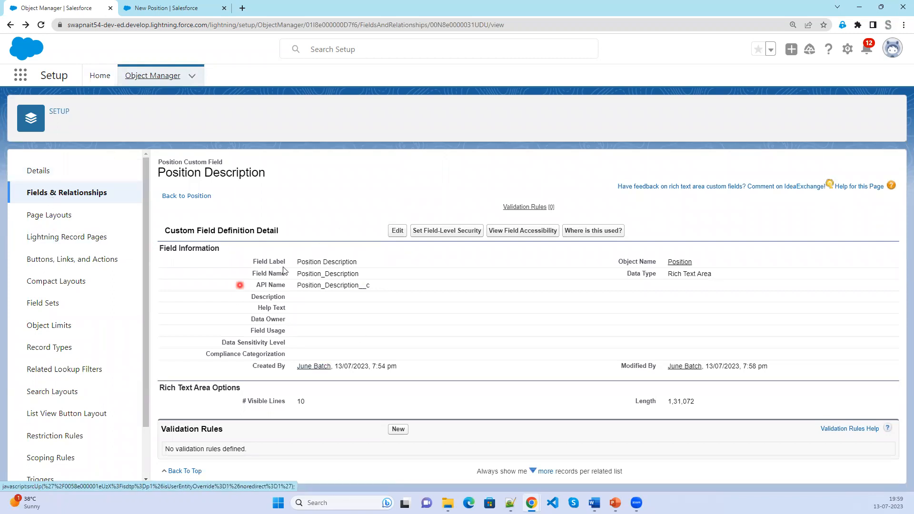
left_click(45, 217)
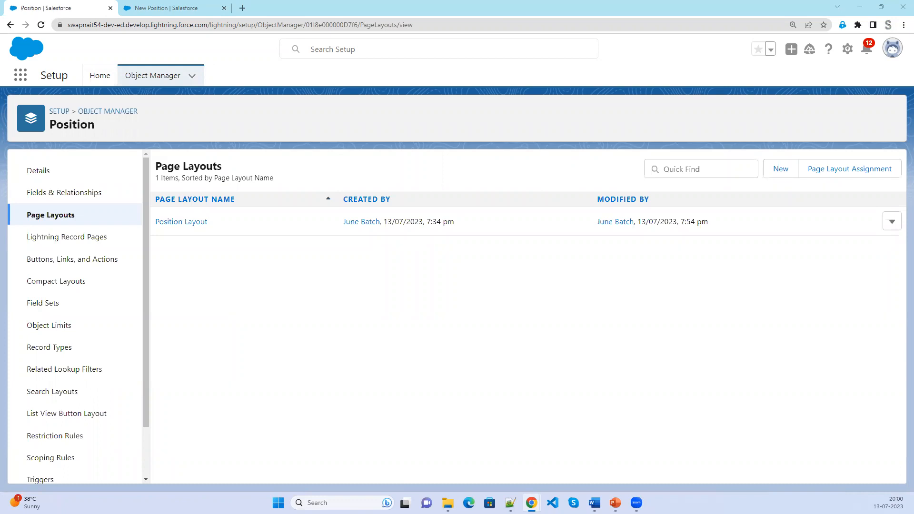
Open Position Layout in the layout editor and scroll to its Information section.
left_click(197, 222)
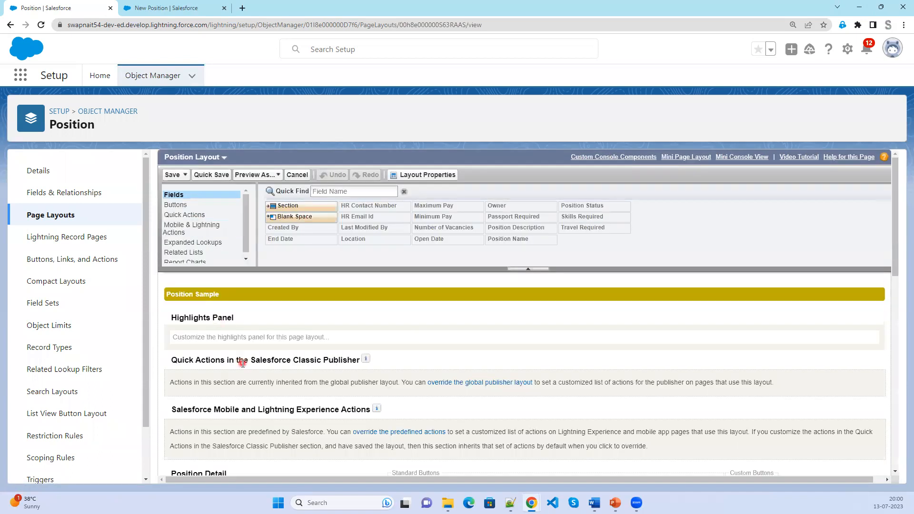
scroll(242, 363, "down", 1)
scroll(242, 363, "down", 8)
scroll(242, 363, "up", 3)
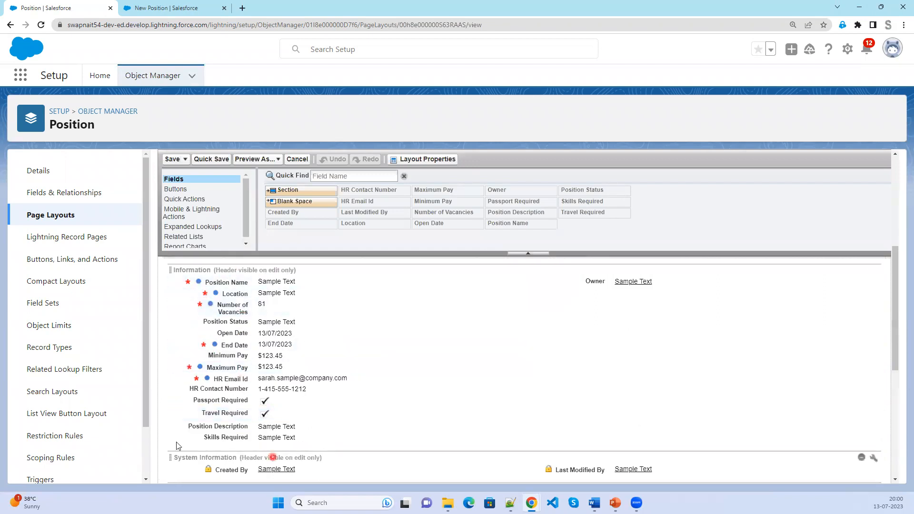
Reload the New Position page in its browser tab.
left_click(161, 9)
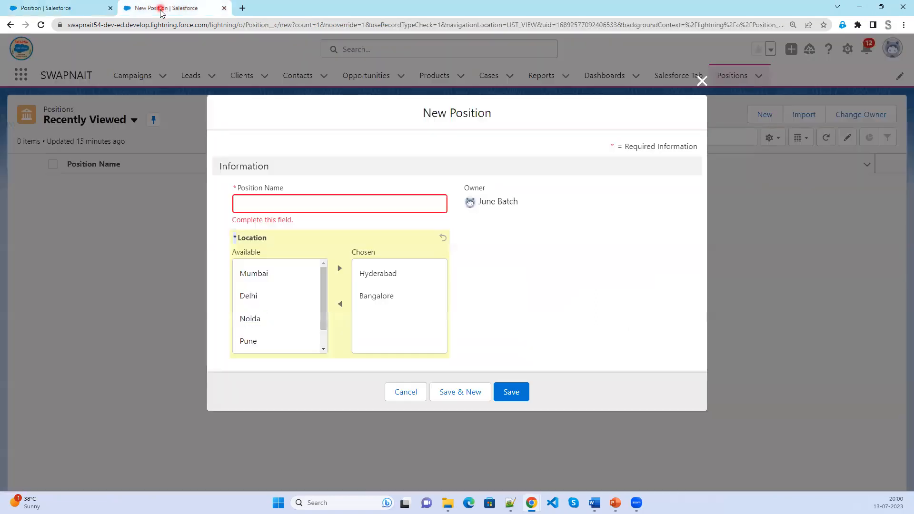
left_click(43, 29)
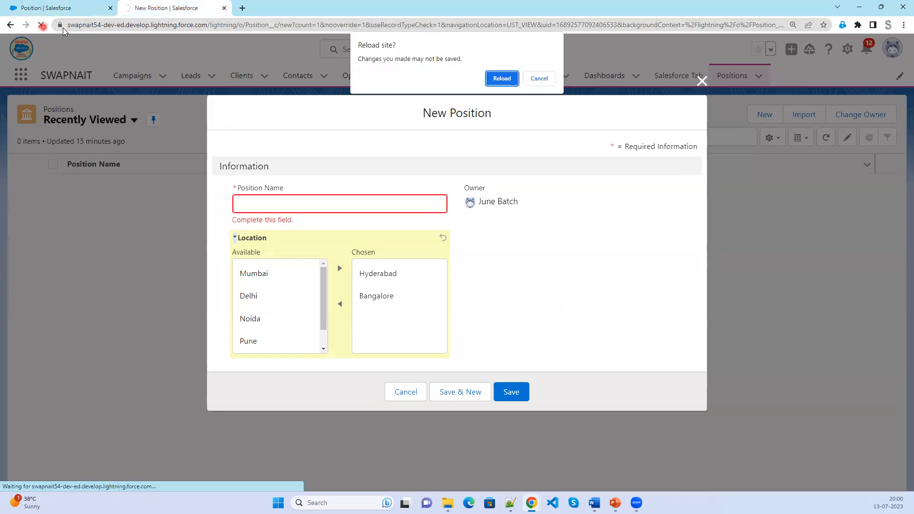
left_click(505, 80)
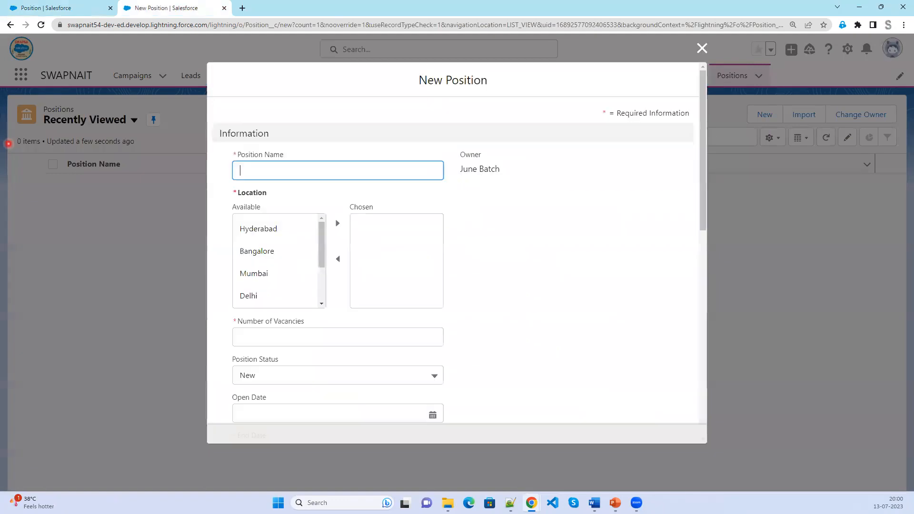
Scroll through the refreshed form's new fields from Location to Position Description.
mouse_move(218, 141)
left_mouse_down()
mouse_move(338, 187)
mouse_move(492, 432)
mouse_move(461, 426)
left_mouse_up()
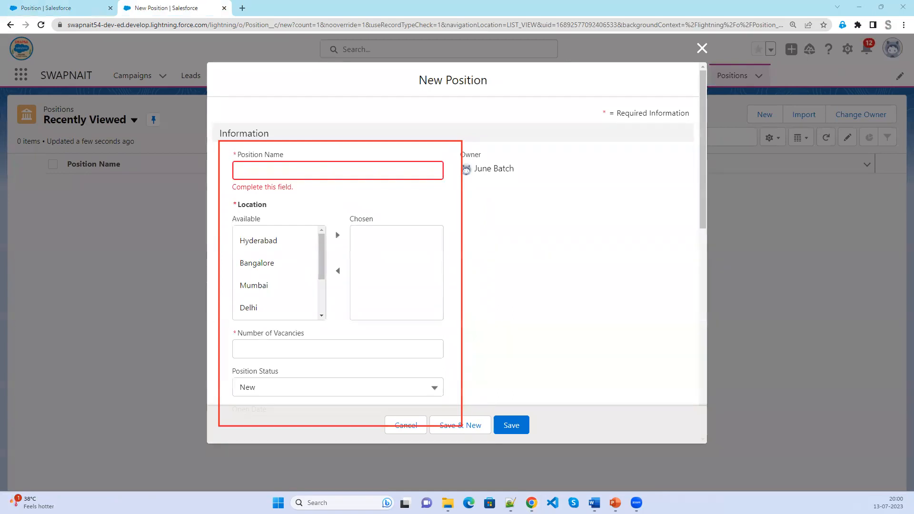
scroll(500, 284, "down", 5)
scroll(587, 328, "down", 3)
scroll(575, 293, "down", 2)
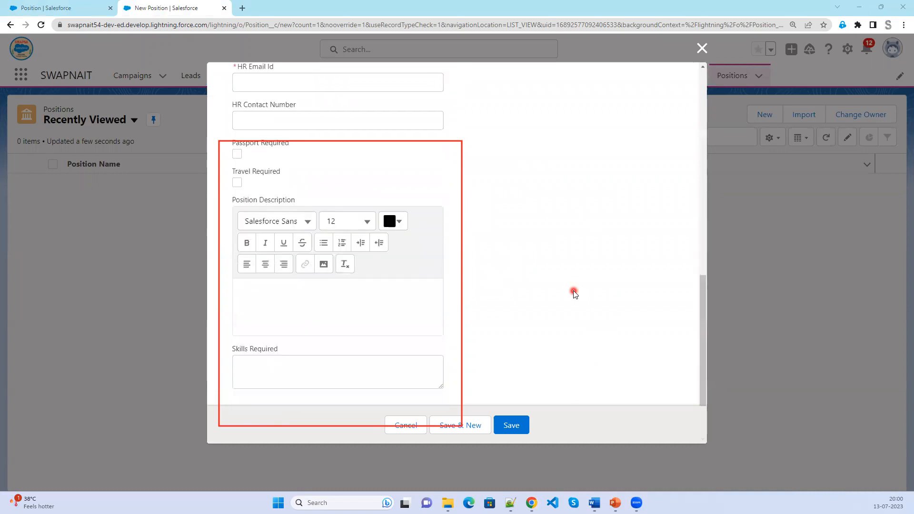
scroll(574, 293, "up", 10)
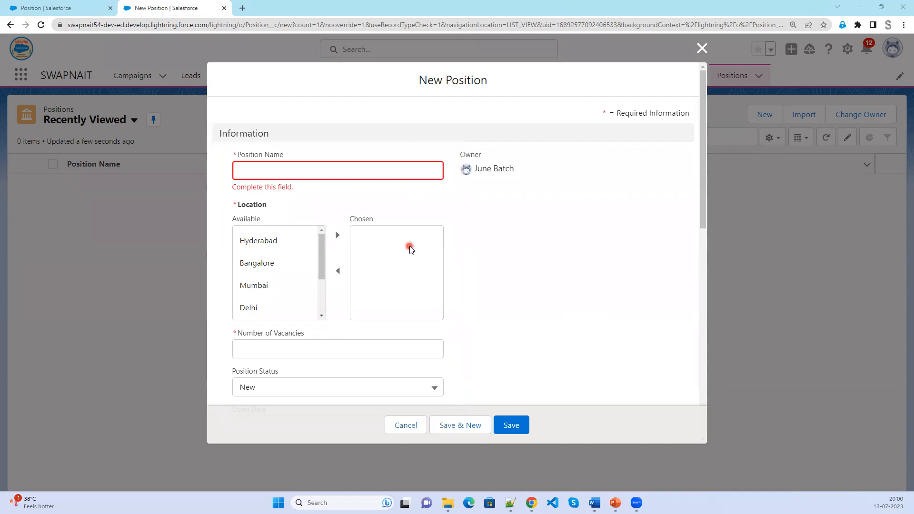
scroll(408, 257, "down", 1)
scroll(408, 262, "down", 1)
scroll(394, 286, "up", 2)
scroll(274, 296, "down", 2)
scroll(309, 359, "down", 9)
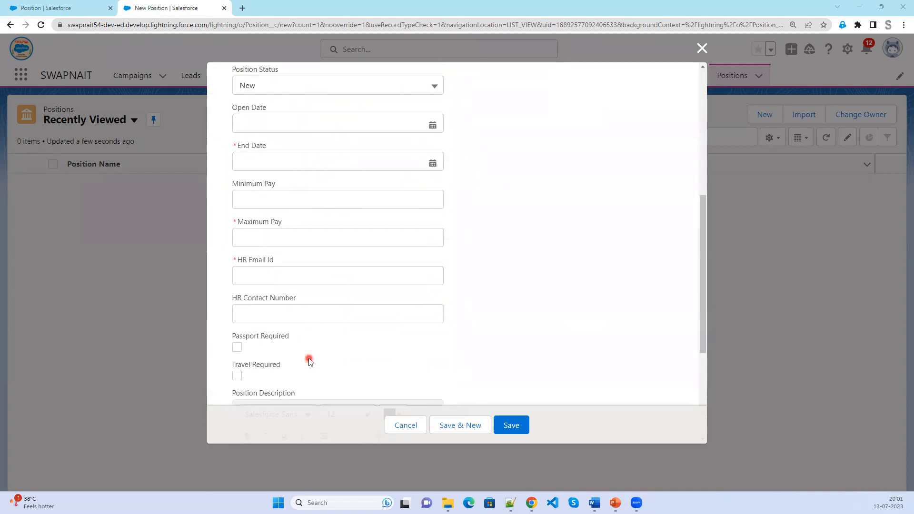
scroll(309, 362, "down", 1)
scroll(309, 361, "up", 10)
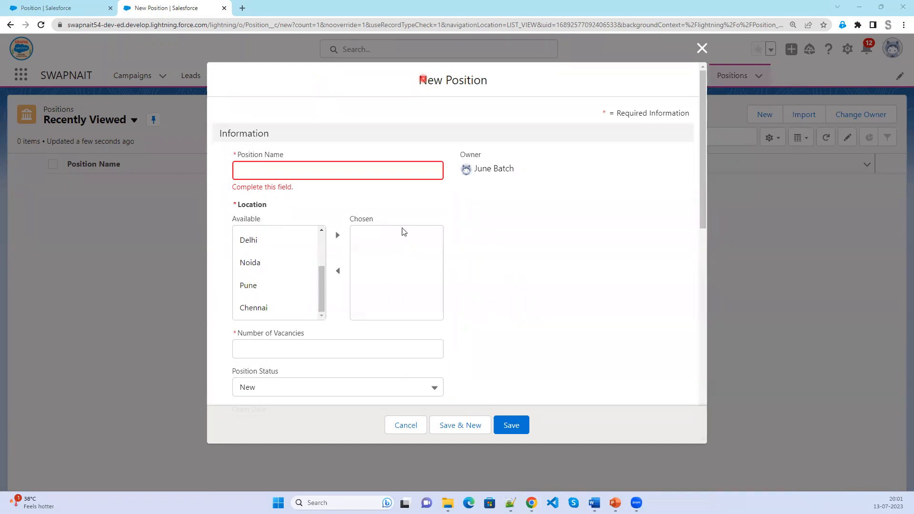
Mark the Open/End Date, Vacancies/Status and HR Email Id field groups, then return to the layout editor.
scroll(410, 268, "down", 3)
scroll(410, 270, "down", 1)
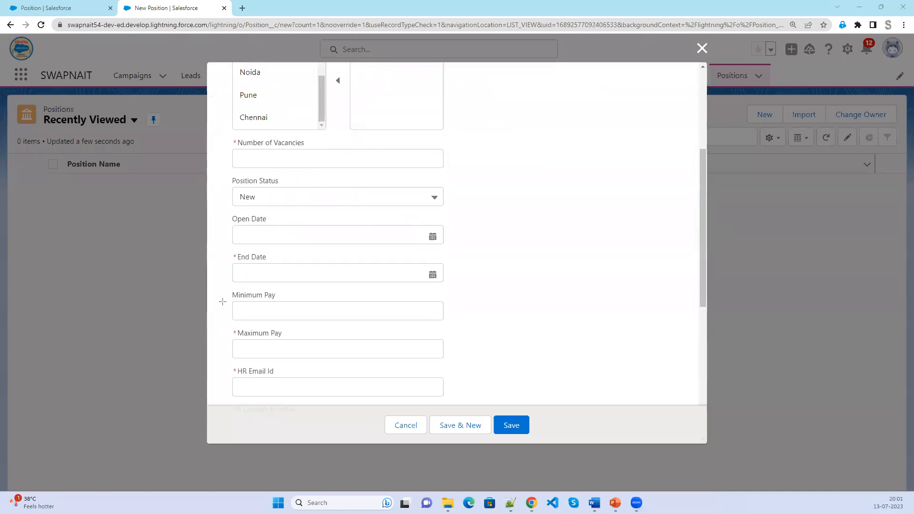
mouse_move(221, 287)
left_mouse_down()
mouse_move(390, 360)
mouse_move(708, 369)
left_mouse_up()
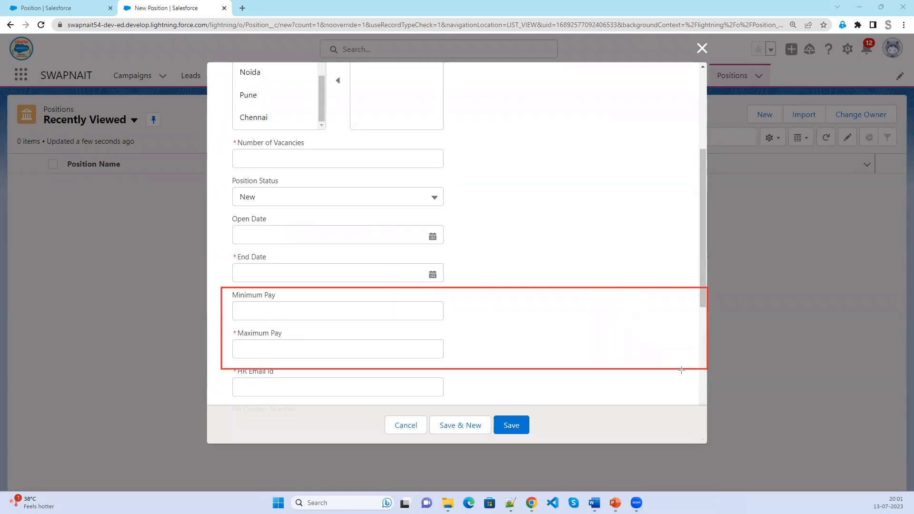
mouse_move(214, 205)
left_mouse_down()
mouse_move(718, 300)
mouse_move(698, 286)
left_mouse_up()
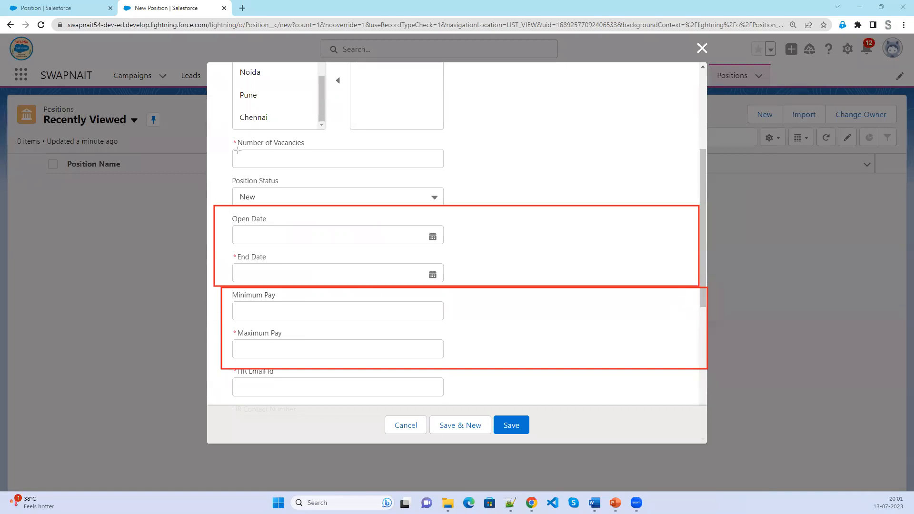
mouse_move(224, 132)
left_mouse_down()
mouse_move(418, 177)
mouse_move(636, 213)
left_mouse_up()
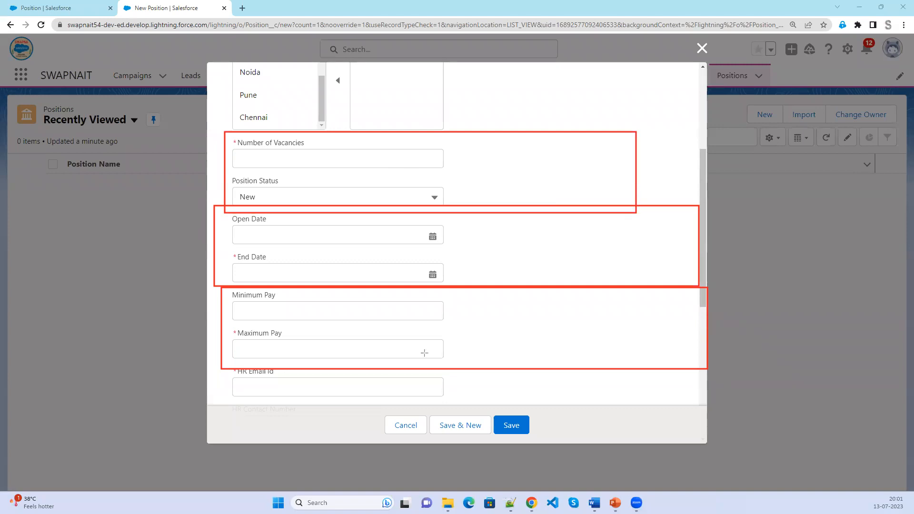
mouse_move(217, 362)
left_mouse_down()
mouse_move(332, 401)
mouse_move(638, 438)
mouse_move(703, 422)
left_mouse_up()
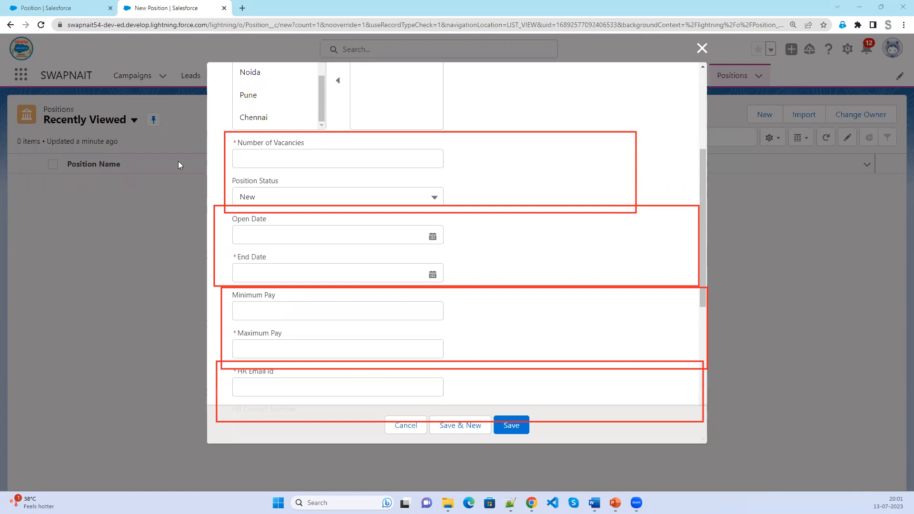
left_click(74, 4)
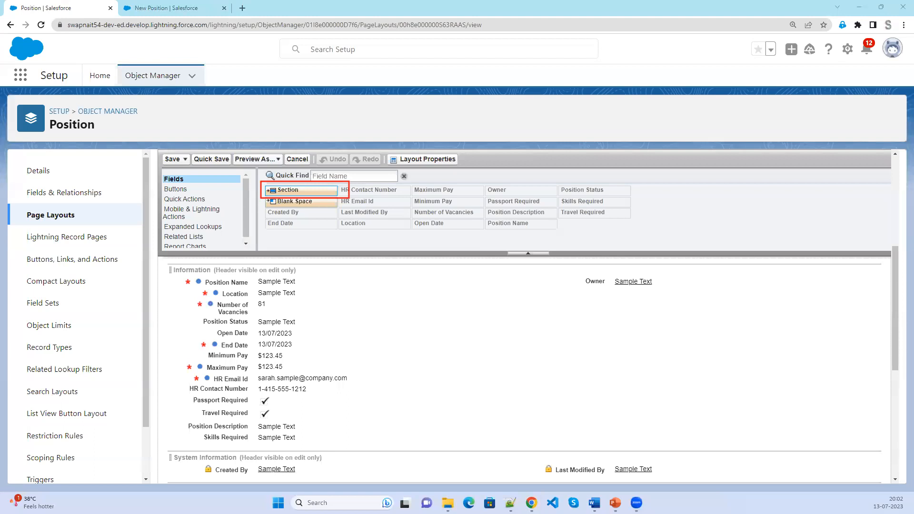
Add a 2-column section named 'HR Information' and close the unsaved New Position form.
left_click(190, 178)
left_click_drag(271, 345, 248, 380)
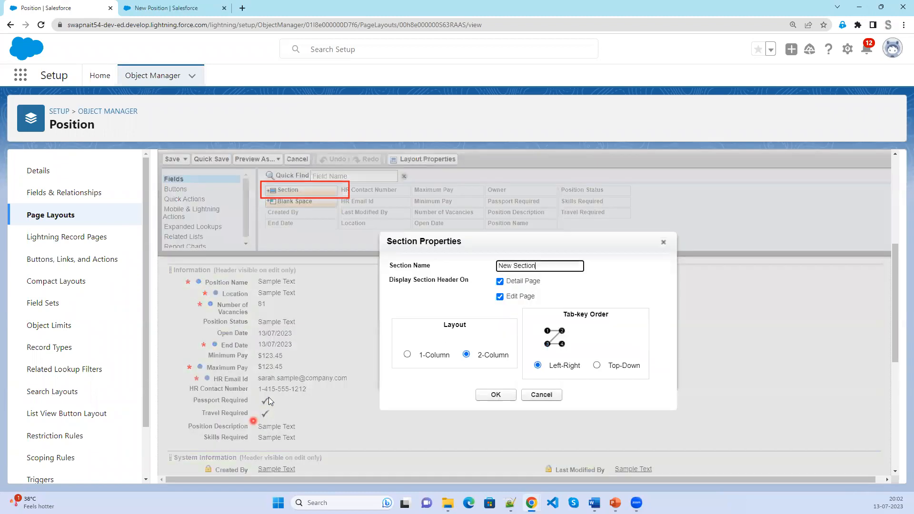
left_click(385, 260)
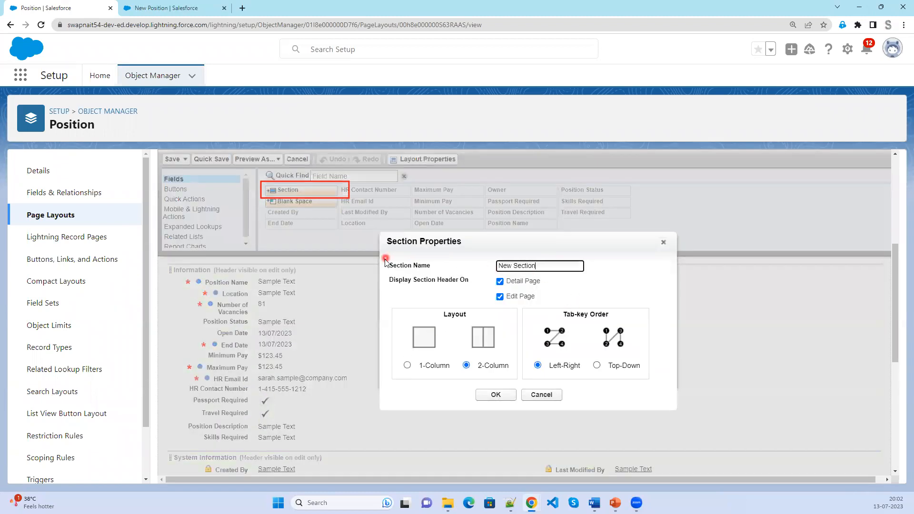
left_click(543, 267)
left_click_drag(544, 267, 461, 269)
type("HR Inform")
left_click(500, 282)
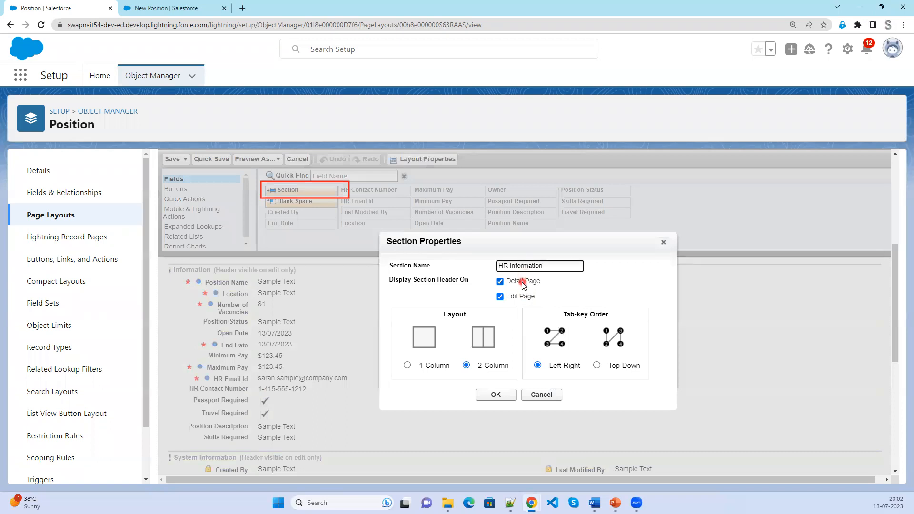
left_click(164, 8)
left_click(702, 48)
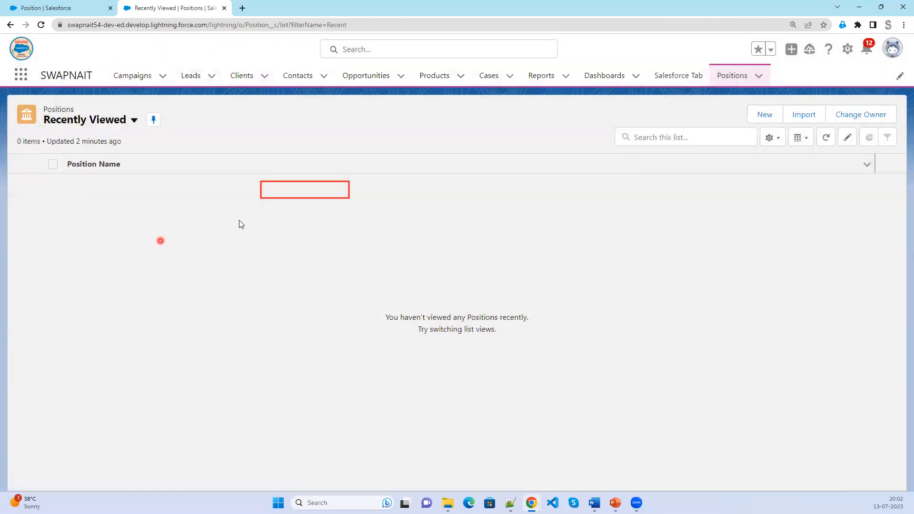
Open the Infosys client record from Clients and view its Details.
left_click(241, 78)
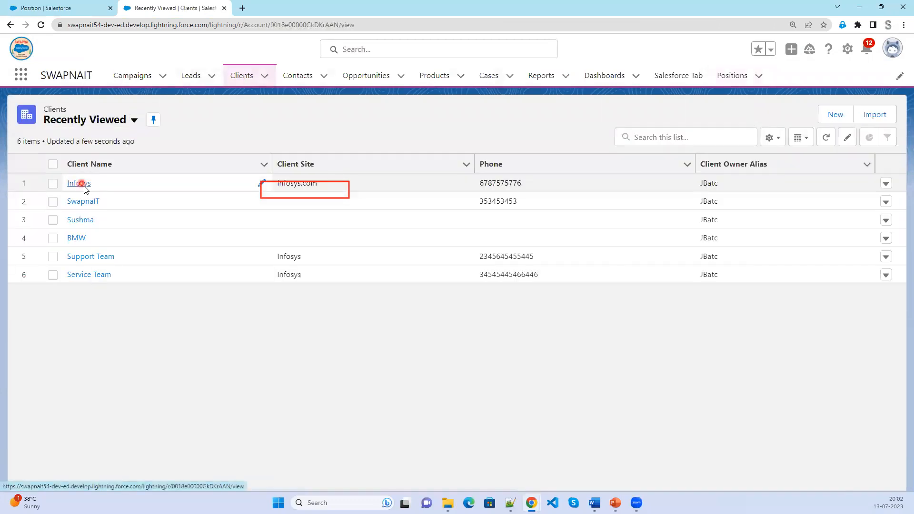
left_click(82, 184)
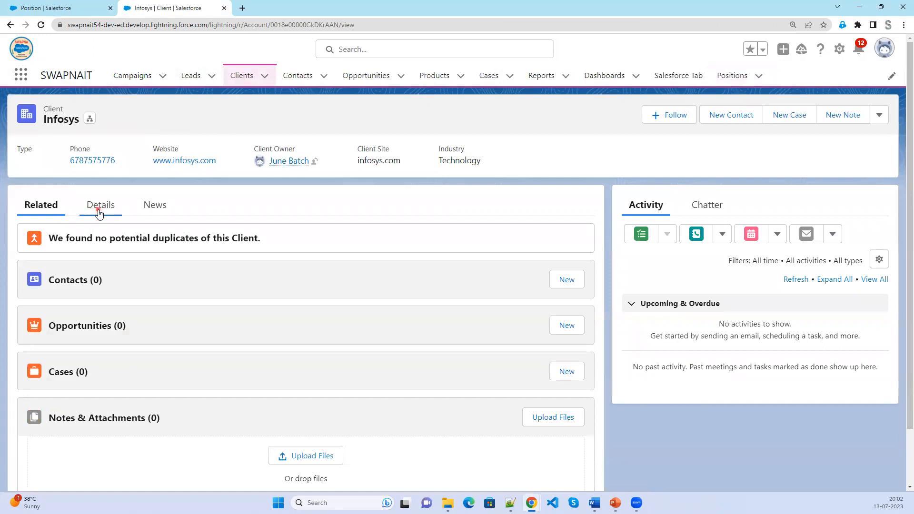
left_click(97, 210)
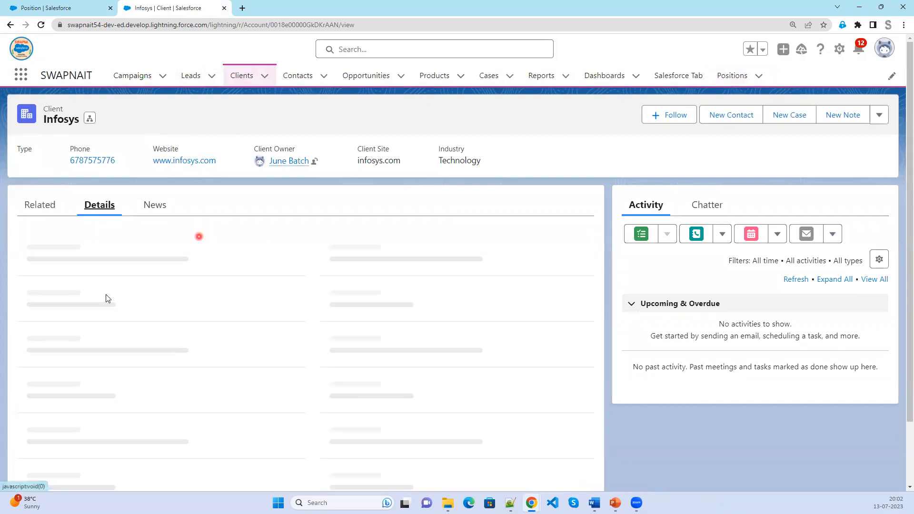
Open and close Infosys's edit form unchanged, then keep Left-Right tab order for the section.
left_click(880, 114)
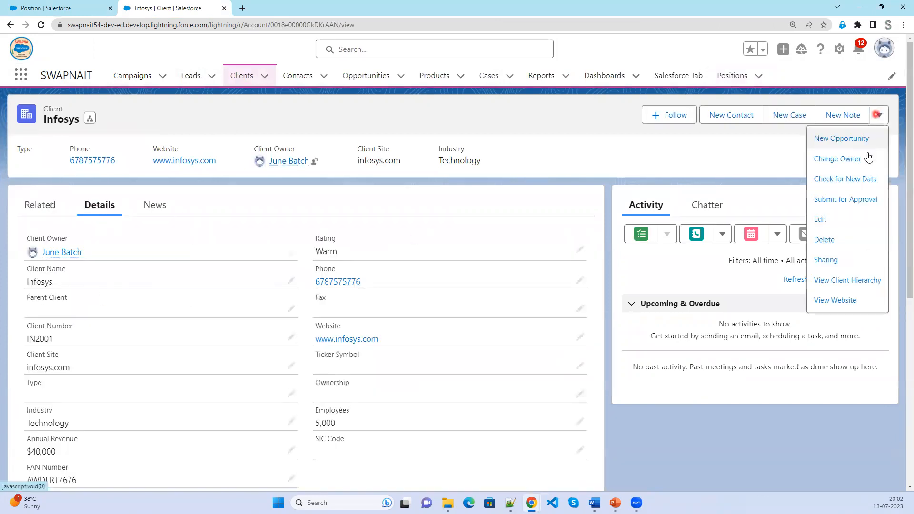
left_click(836, 224)
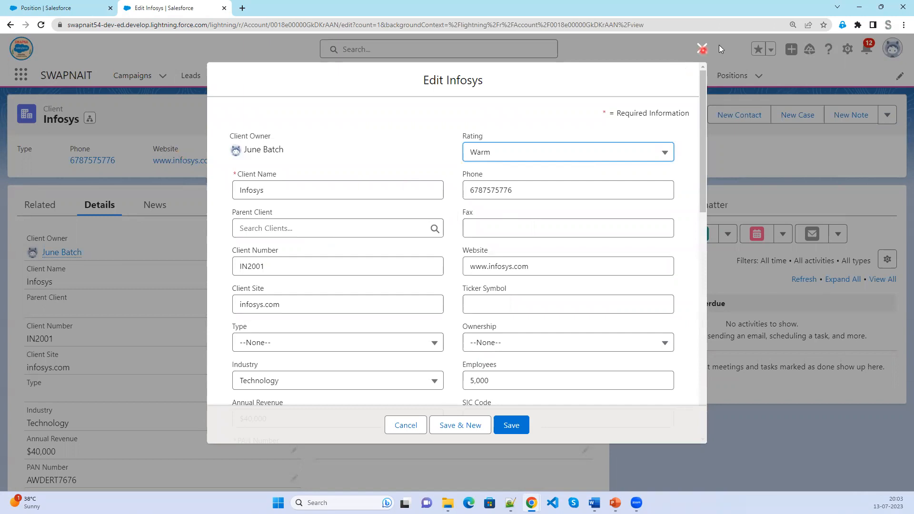
left_click(702, 49)
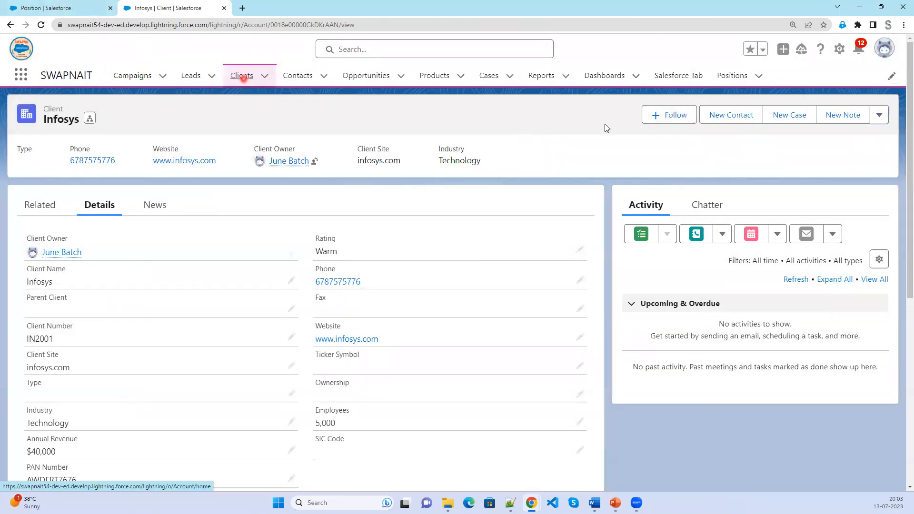
left_click(241, 75)
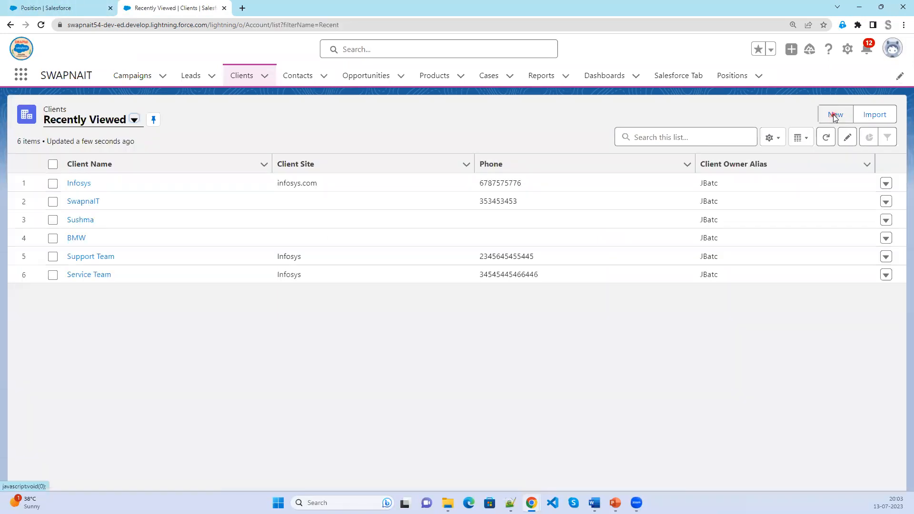
left_click(835, 114)
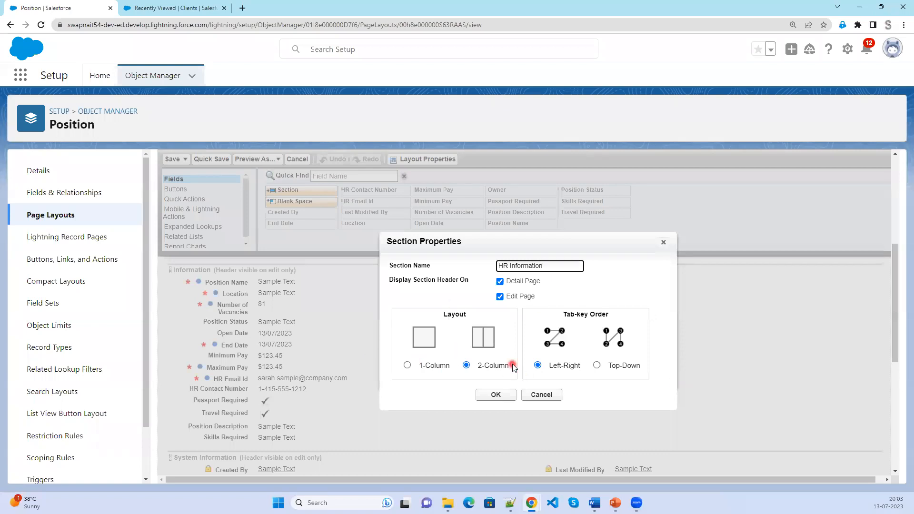
left_click(547, 366)
Open a blank New Client form and focus the Client Name field.
left_click(122, 8)
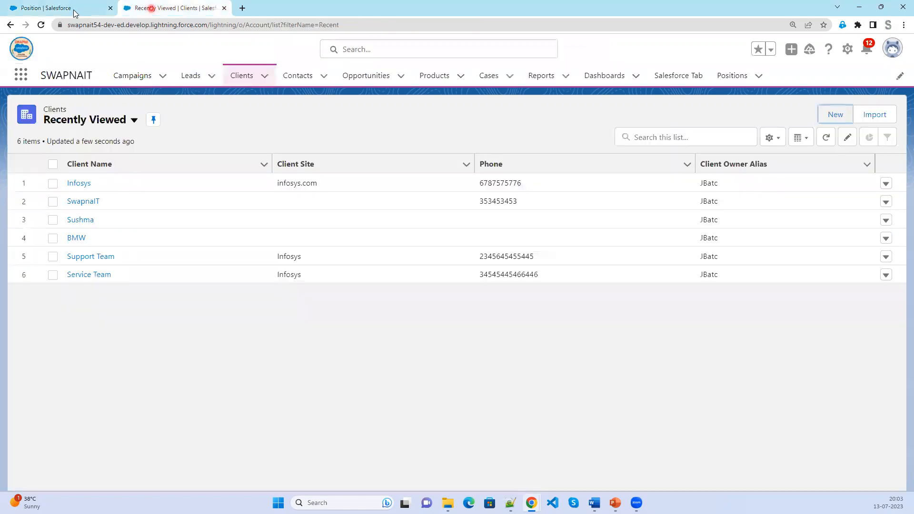
left_click(834, 114)
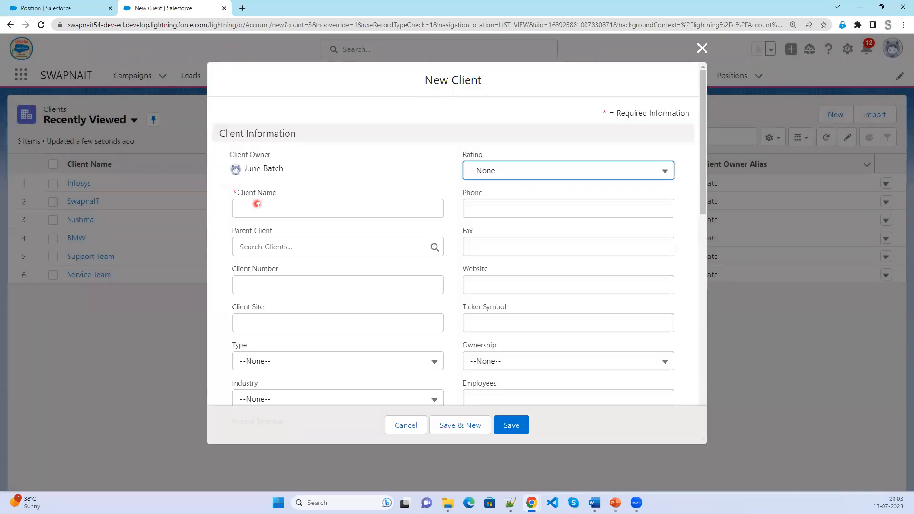
left_click(257, 207)
left_click(418, 157)
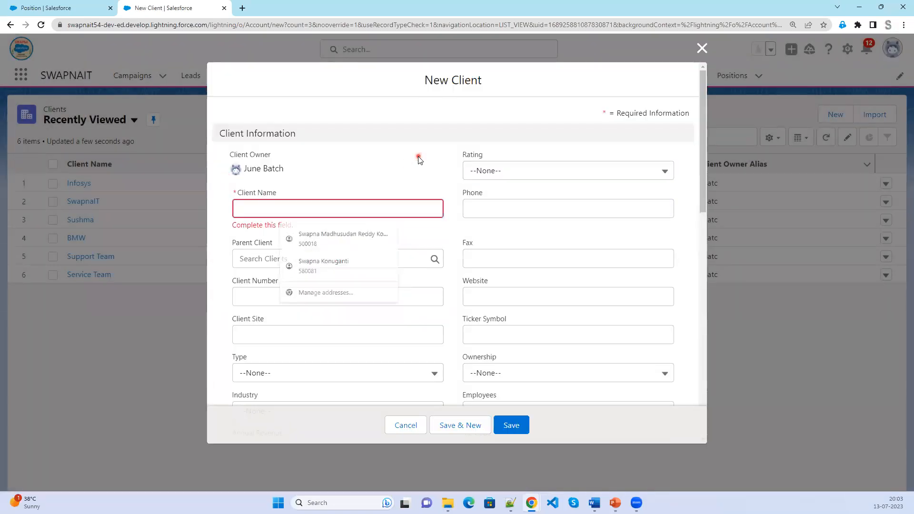
left_click(319, 212)
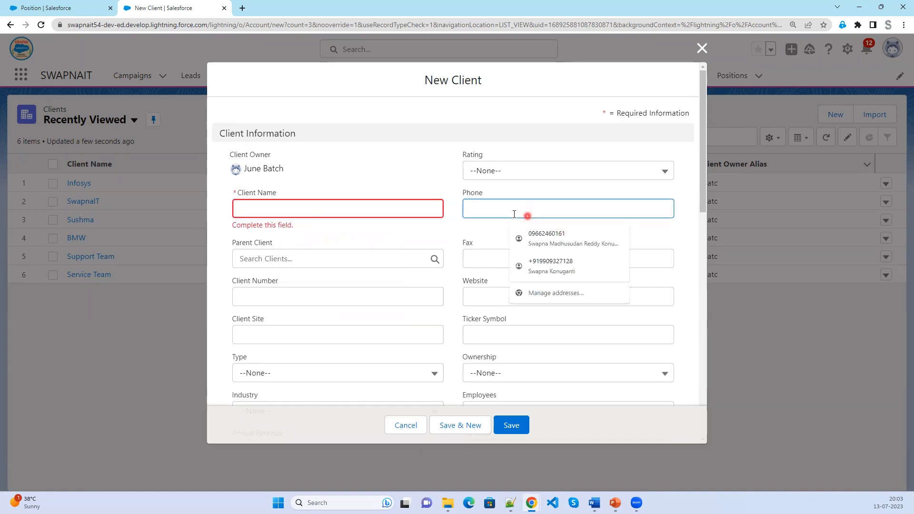
Tab through the New Client fields to show Left-Right order, then return to the Position layout.
key("Tab")
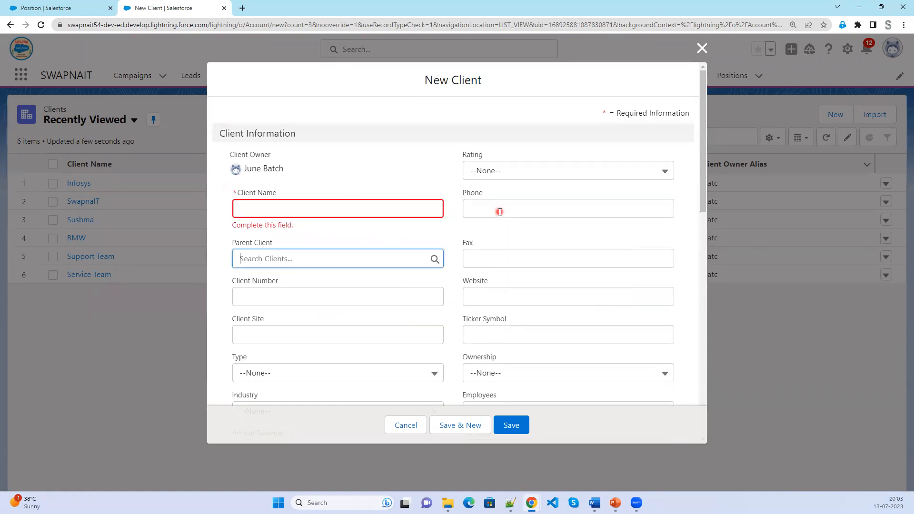
key("Tab")
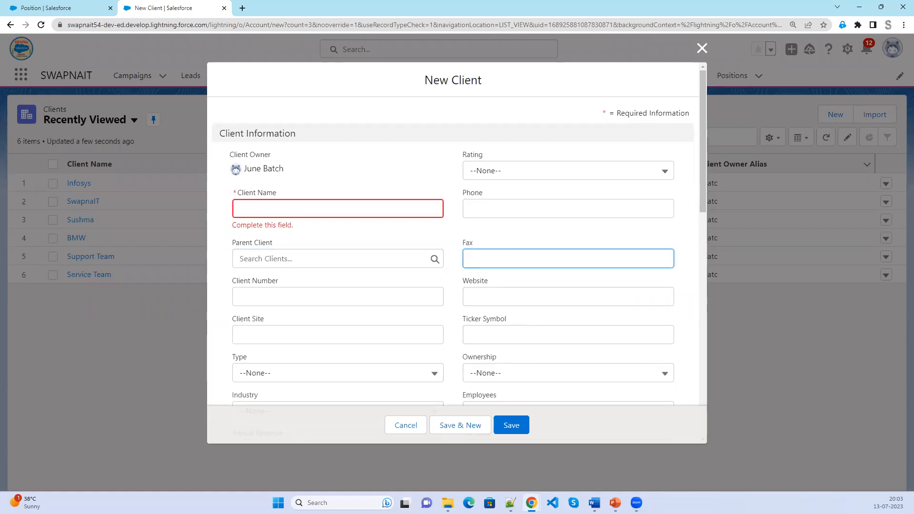
mouse_move(265, 203)
left_mouse_down()
mouse_move(482, 206)
mouse_move(259, 257)
mouse_move(465, 265)
left_mouse_up()
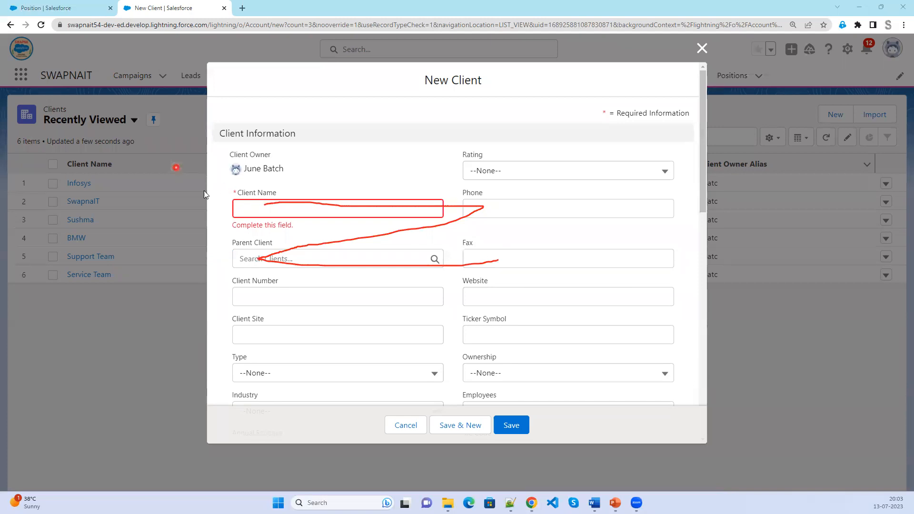
key("Tab")
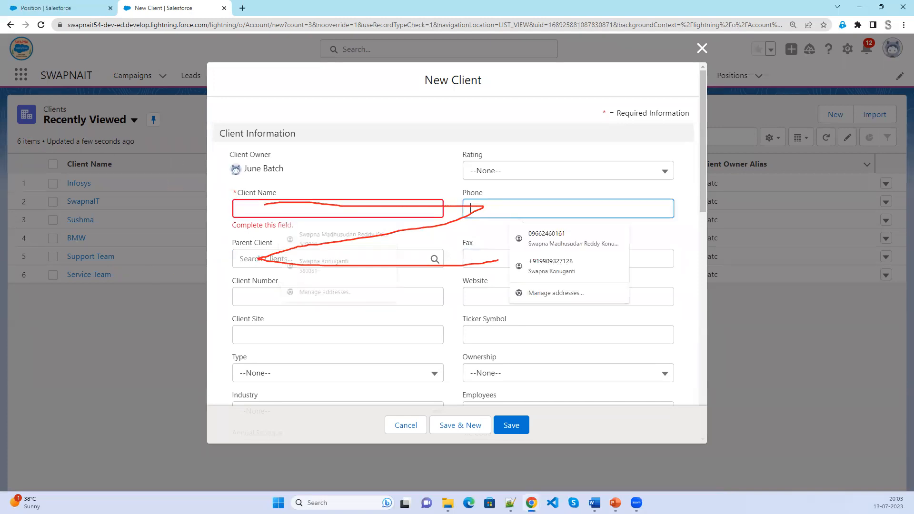
key("Tab")
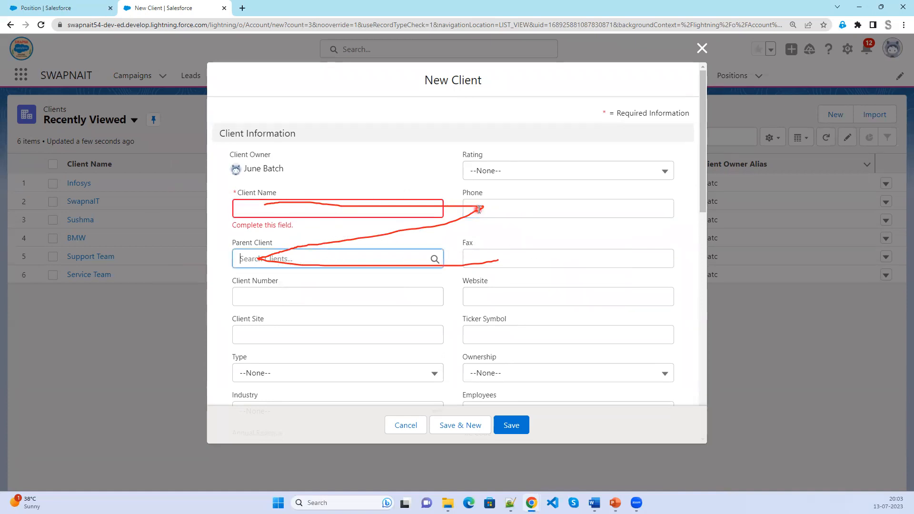
key("Tab")
key("Tab")
key("Tab")
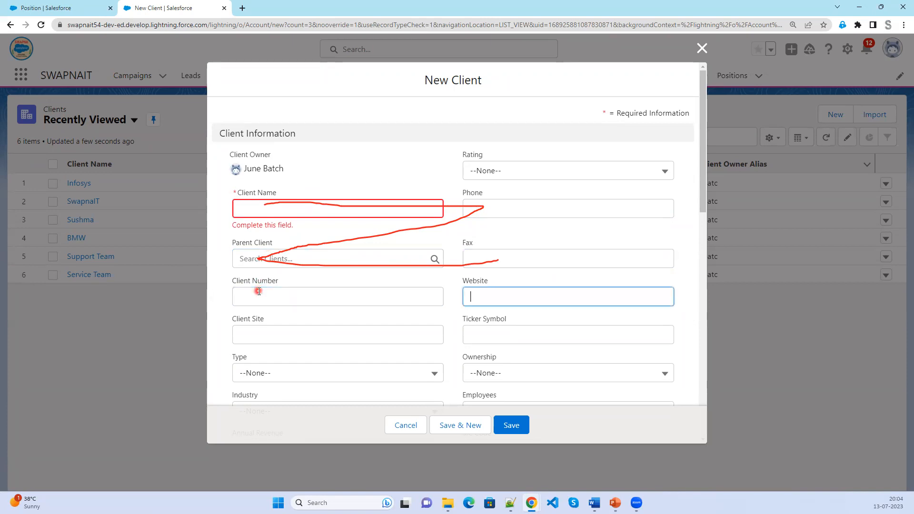
key("Tab")
key("Tab")
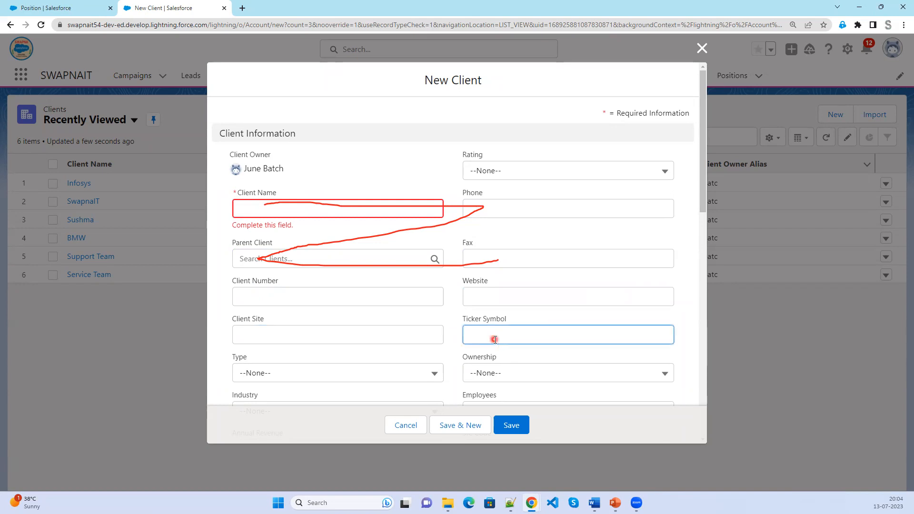
left_click(29, 6)
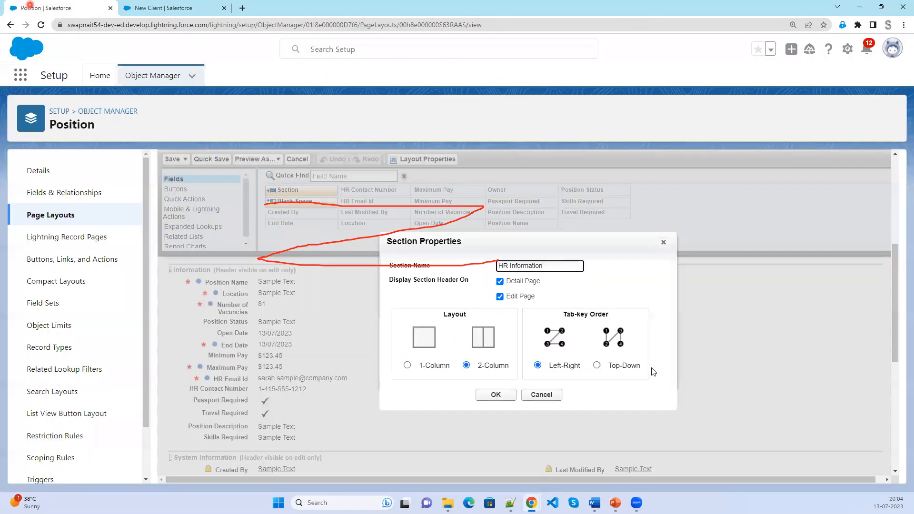
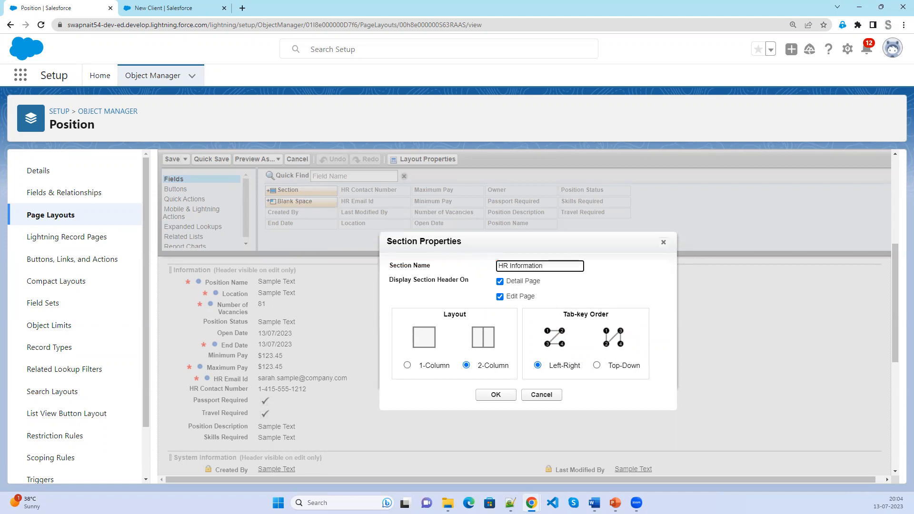
Create the HR Information section with HR Email Id and HR Contact Number side by side.
left_click(496, 395)
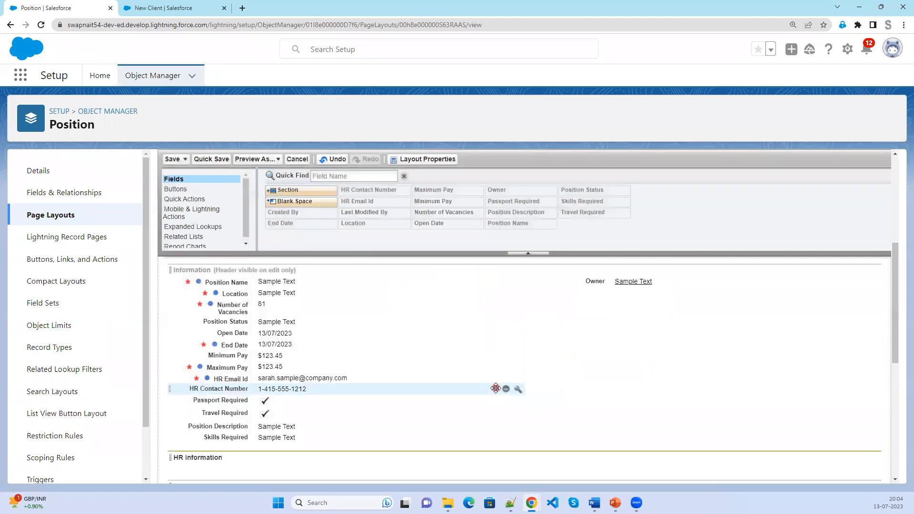
scroll(496, 389, "down", 1)
left_click(319, 333)
left_click_drag(283, 409, 279, 415)
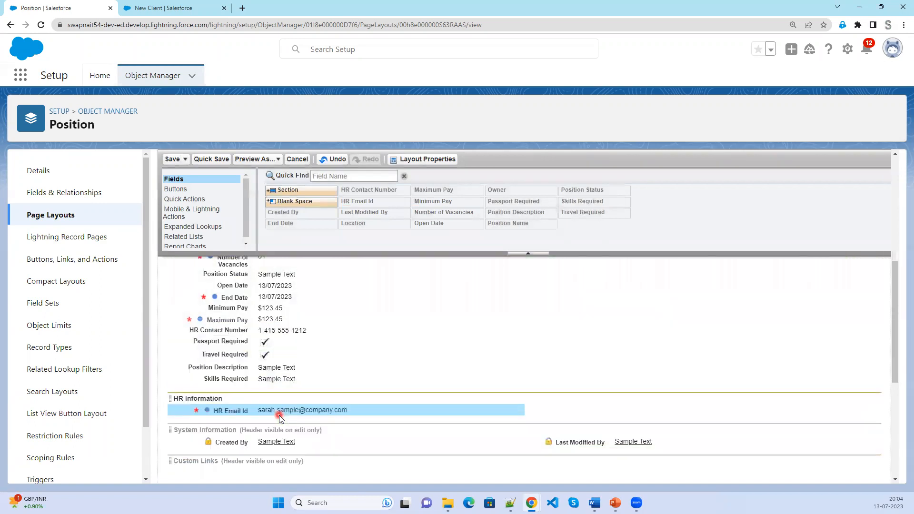
left_click_drag(248, 342, 585, 409)
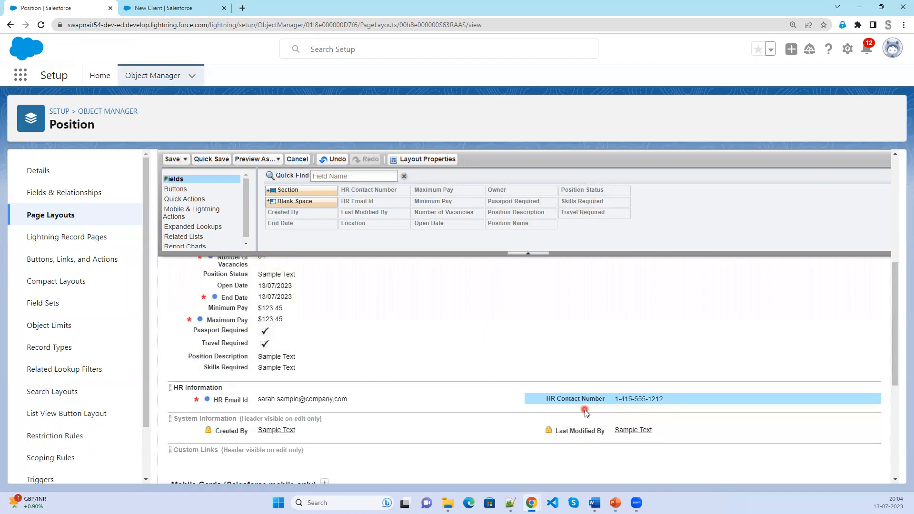
mouse_move(300, 190)
left_mouse_down()
mouse_move(280, 361)
mouse_move(252, 405)
left_mouse_up()
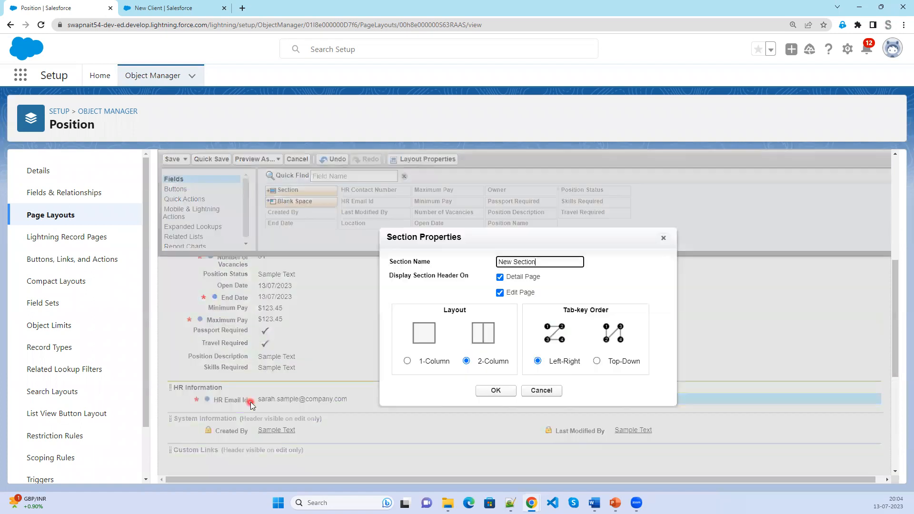
Add a Salary Details section holding Open Date, End Date, Minimum Pay and Maximum Pay.
left_click(547, 262)
left_click(444, 266)
type("Salary Details")
left_click(491, 390)
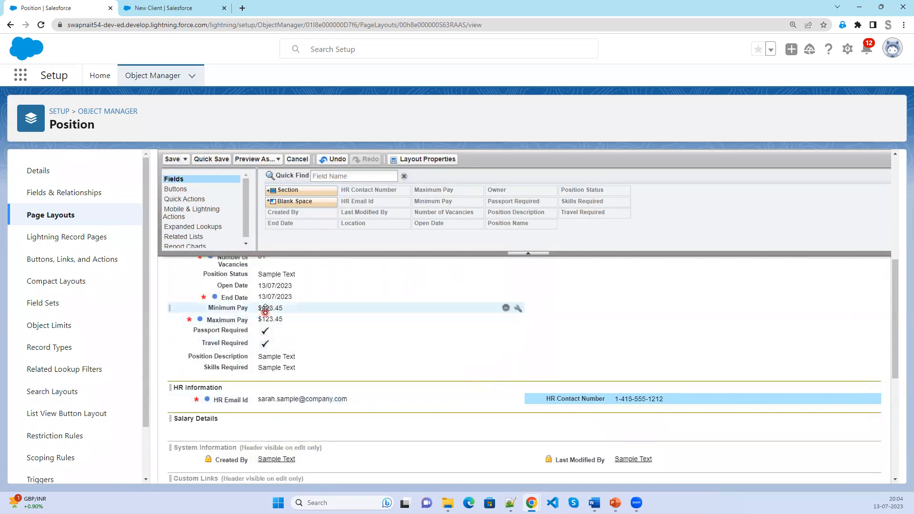
left_click_drag(255, 343, 266, 419)
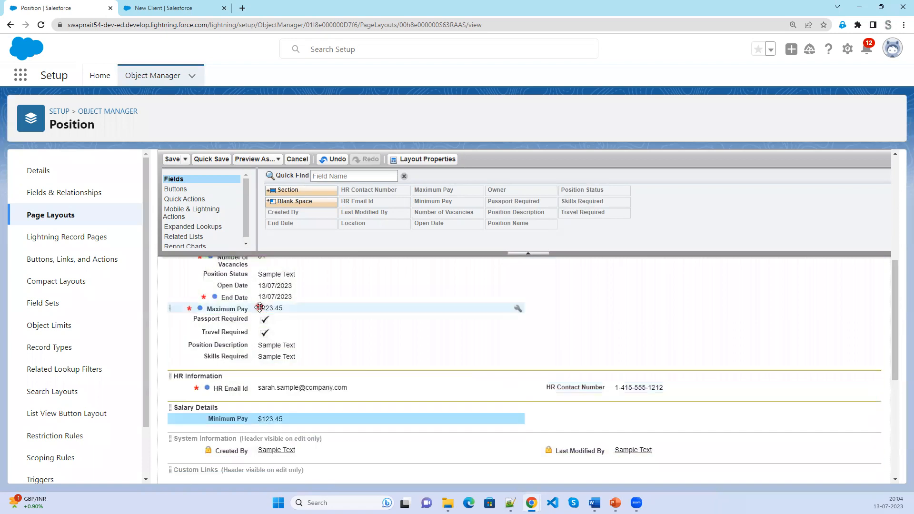
left_click_drag(601, 450, 618, 418)
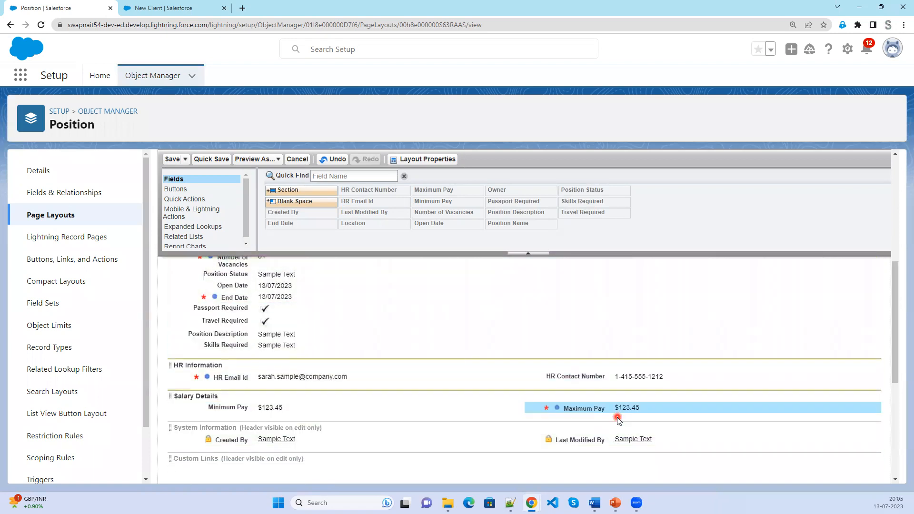
left_click_drag(261, 286, 253, 401)
left_click_drag(238, 286, 614, 388)
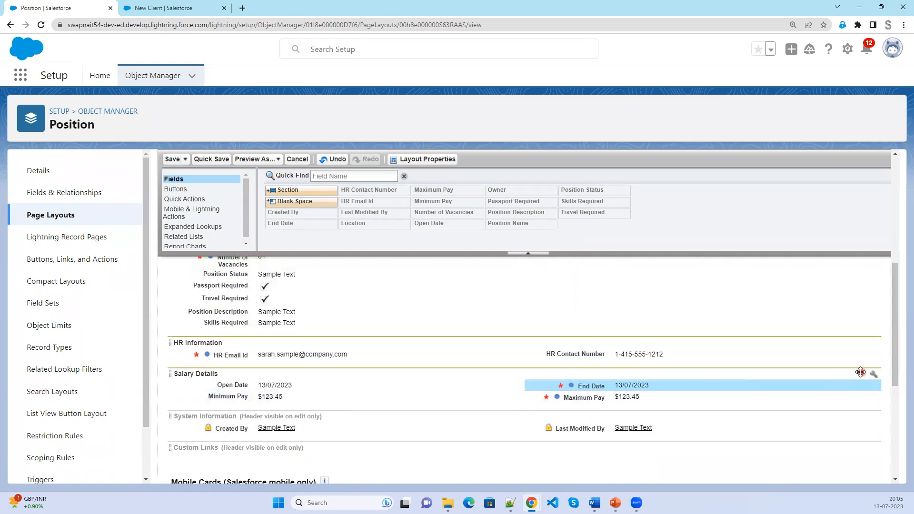
Rename the Salary Details section to Salary Information.
left_click(875, 375)
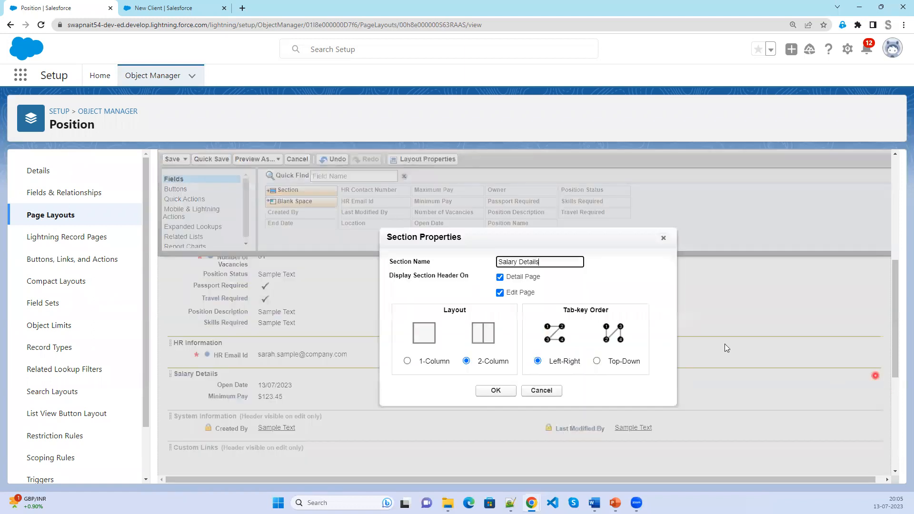
double_click(529, 262)
type("Information")
left_click(496, 391)
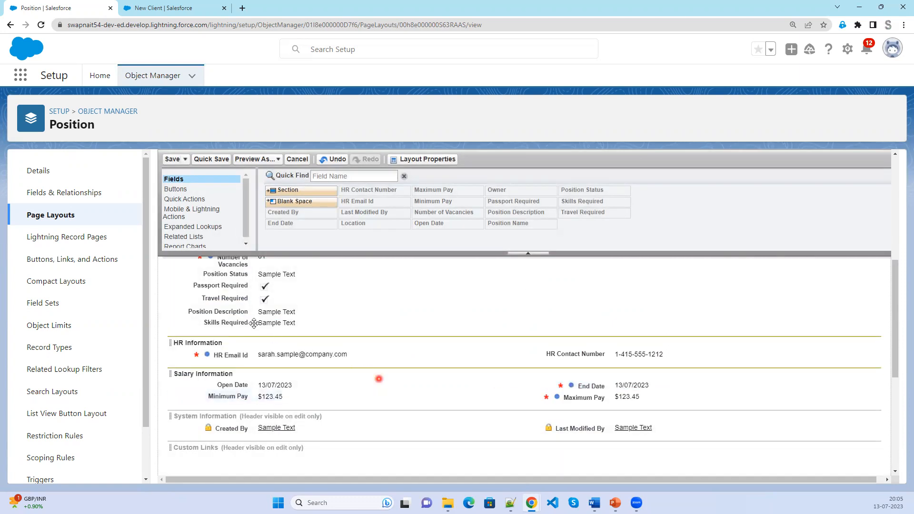
Drag in another new section and begin naming it Travel Information.
left_click_drag(294, 191, 253, 401)
left_click_drag(581, 262, 457, 261)
type("Travel Information")
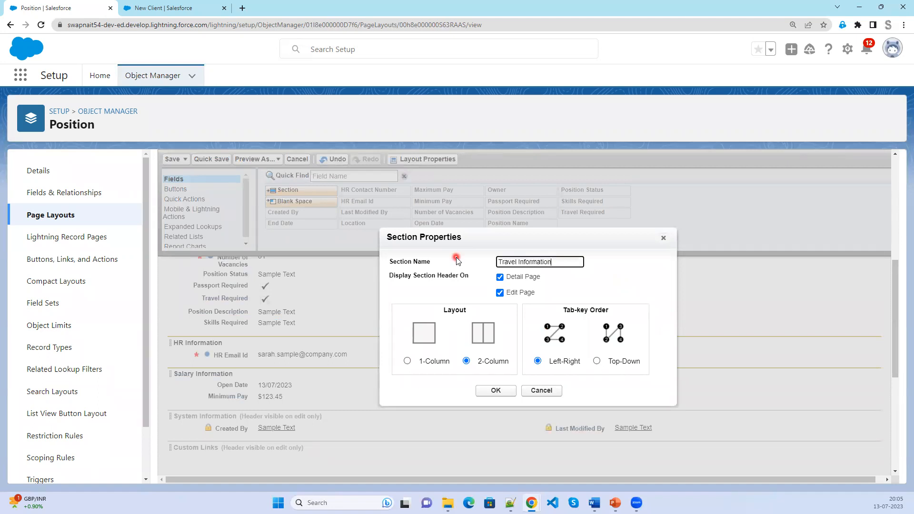
Fill the Travel Information section with Travel Required and Passport Required, then add another section above System Information.
left_click(492, 391)
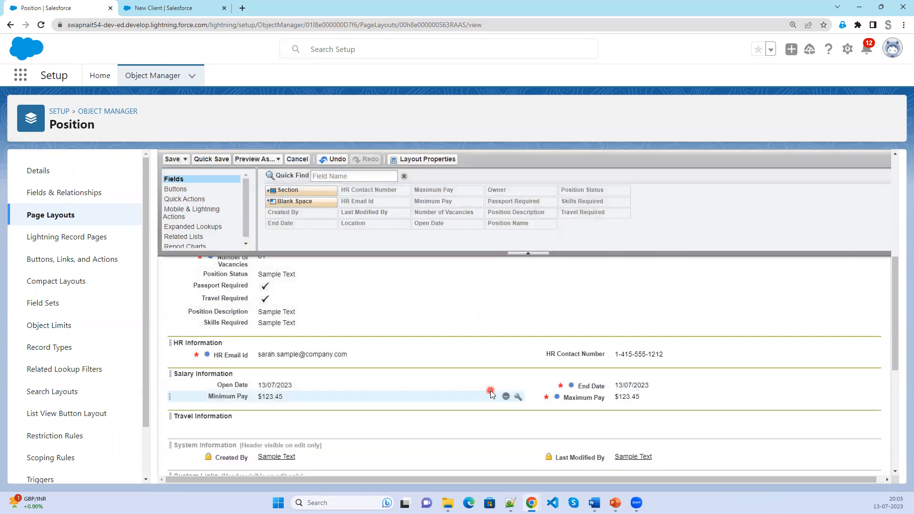
left_click(227, 427)
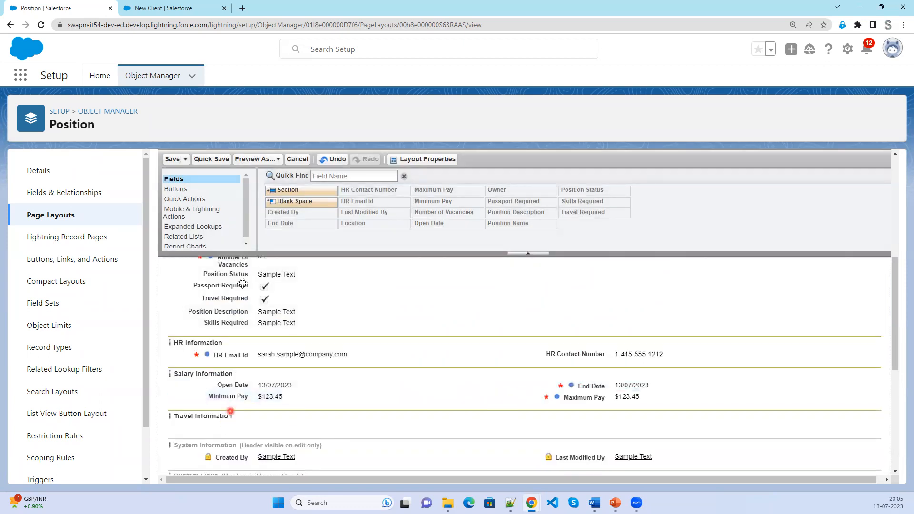
left_click_drag(238, 298, 241, 357)
left_click_drag(233, 409, 236, 426)
left_click_drag(238, 284, 621, 406)
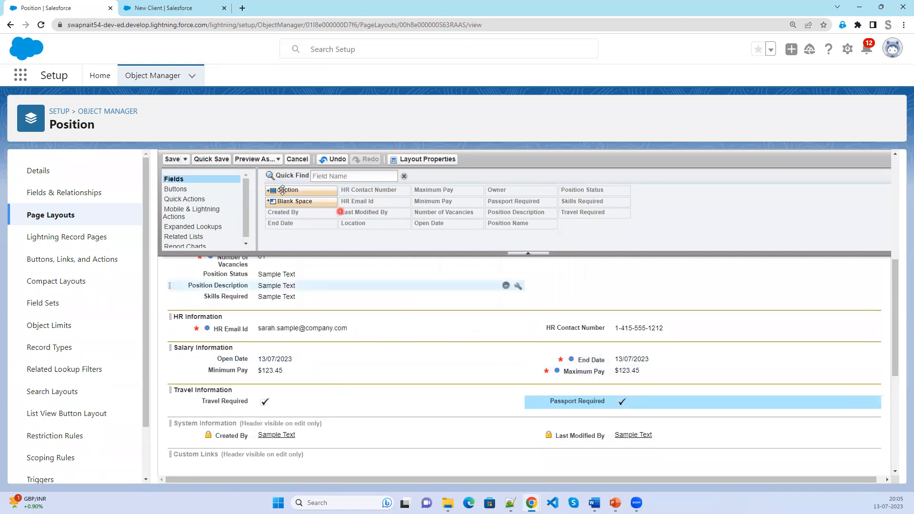
left_click_drag(305, 192, 265, 410)
left_click_drag(559, 261, 452, 261)
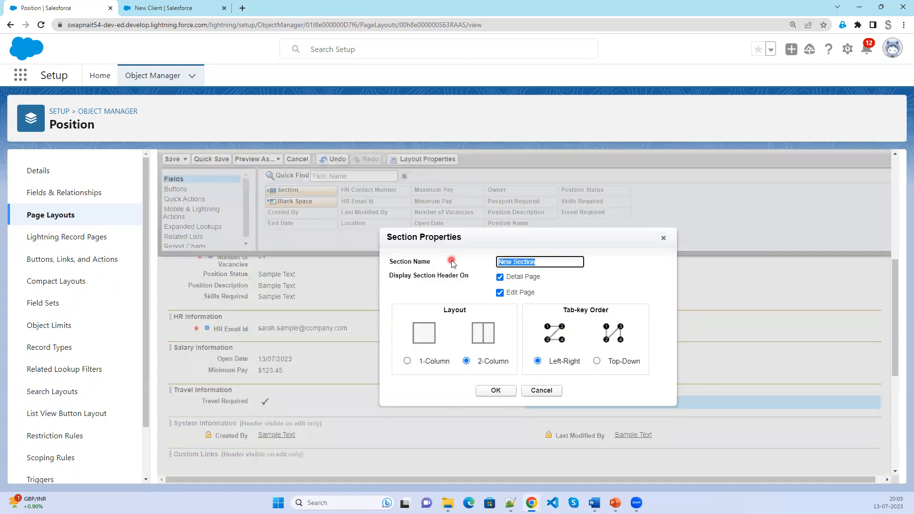
Name the section Description, make it 1-column, and place Skills Required and Position Description in it.
type("D")
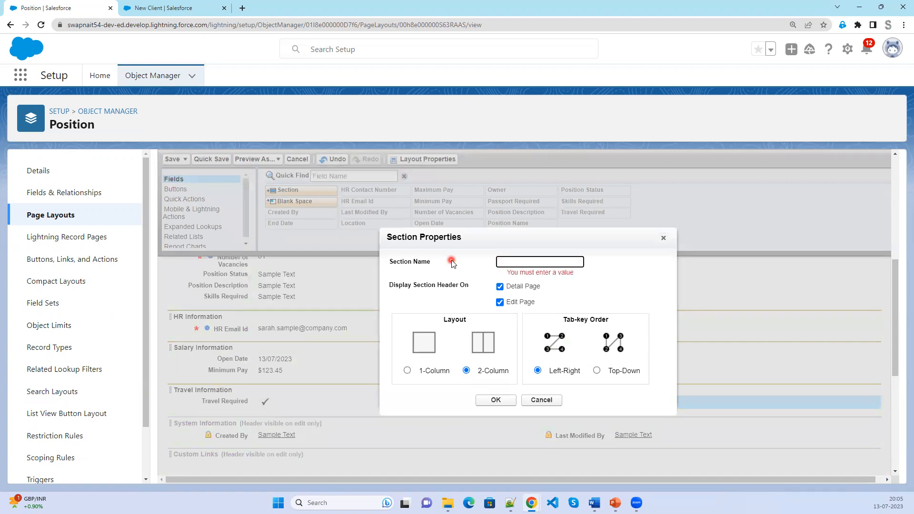
type("escription")
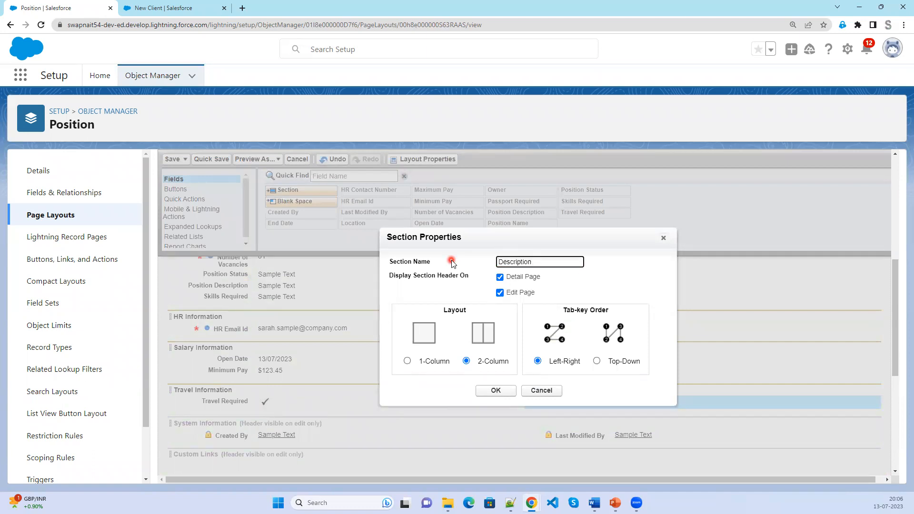
left_click(438, 364)
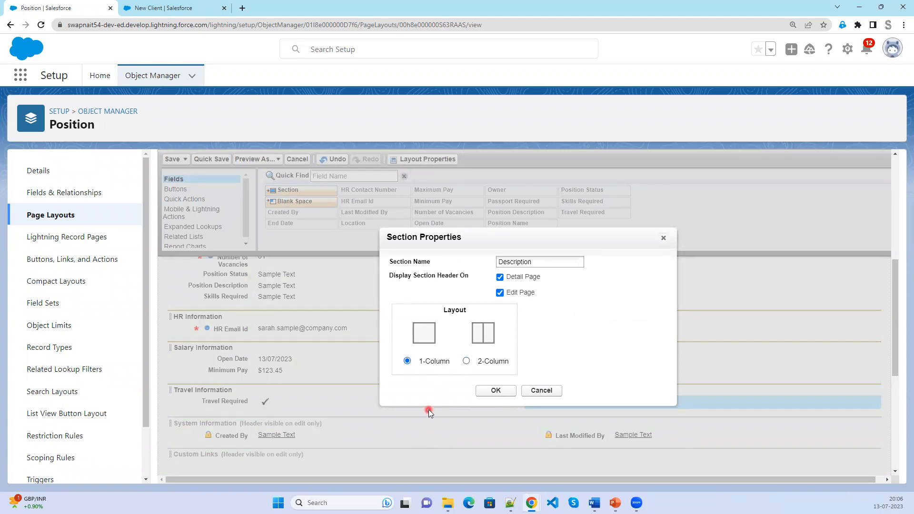
left_click(501, 389)
left_click_drag(261, 300, 286, 425)
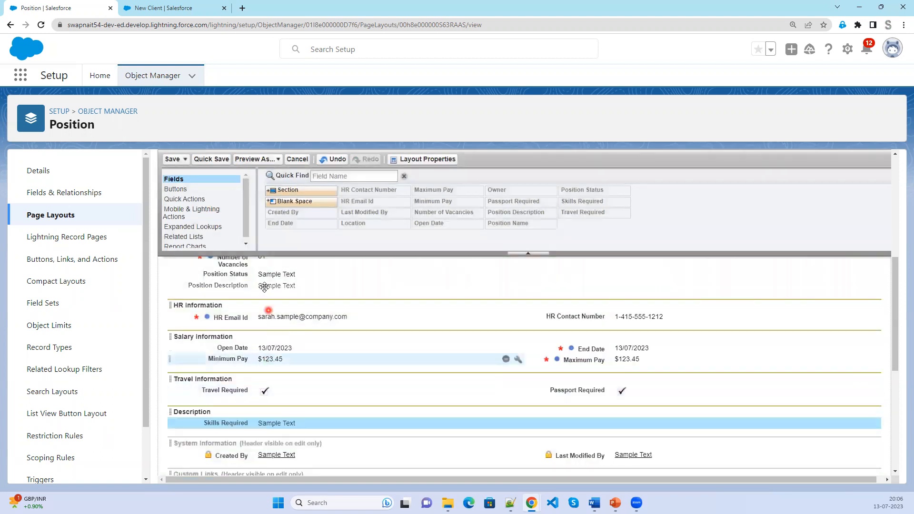
left_click_drag(264, 287, 280, 426)
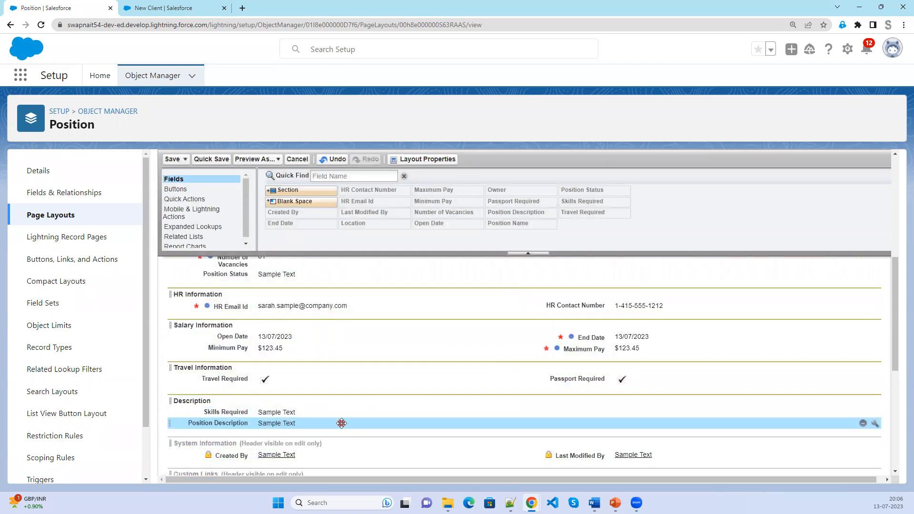
Move Location under Owner and Number of Vacancies below Position Status, then save the layout.
scroll(342, 423, "up", 1)
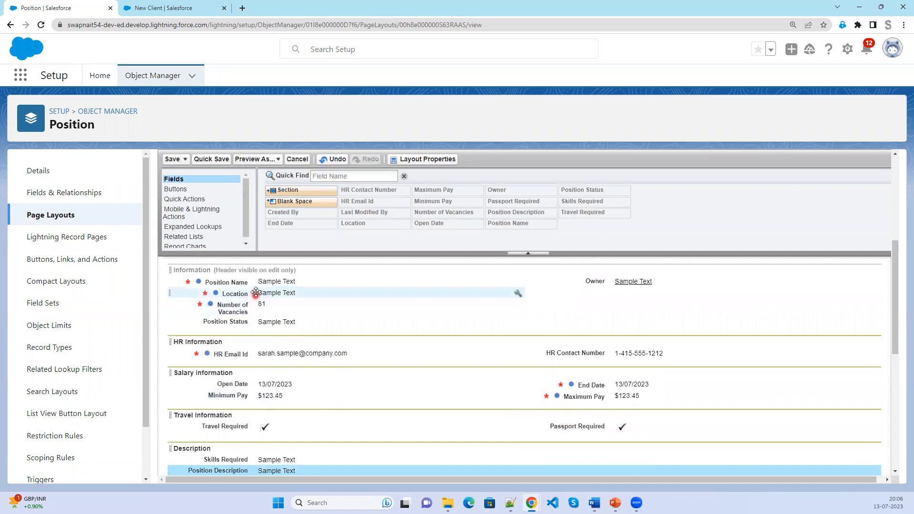
left_click(395, 292)
left_click_drag(395, 293, 615, 294)
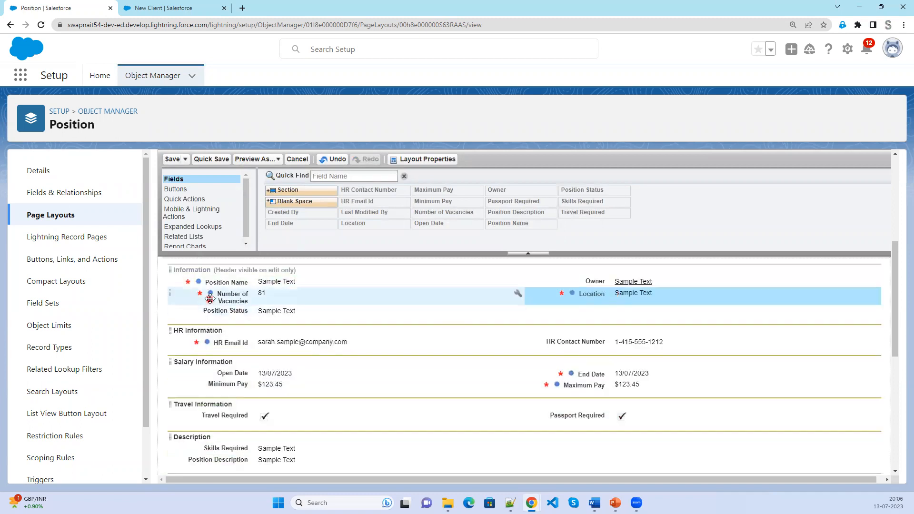
left_click_drag(210, 298, 273, 317)
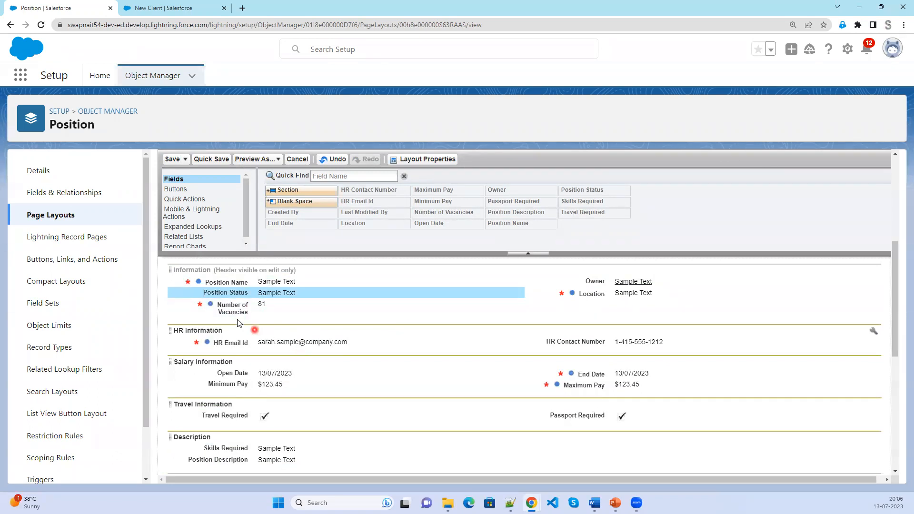
left_click(173, 160)
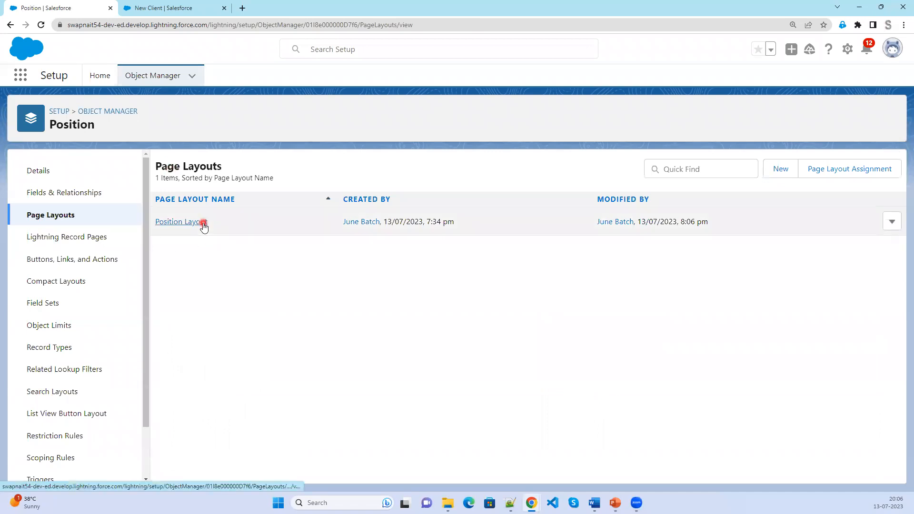
Discard the unfinished New Client form, go to Positions, and reload the page.
left_click(180, 8)
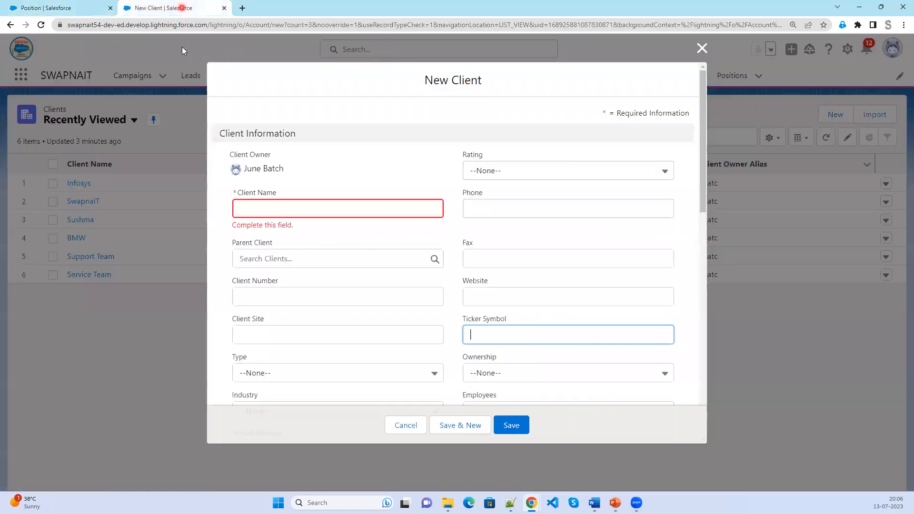
left_click(700, 49)
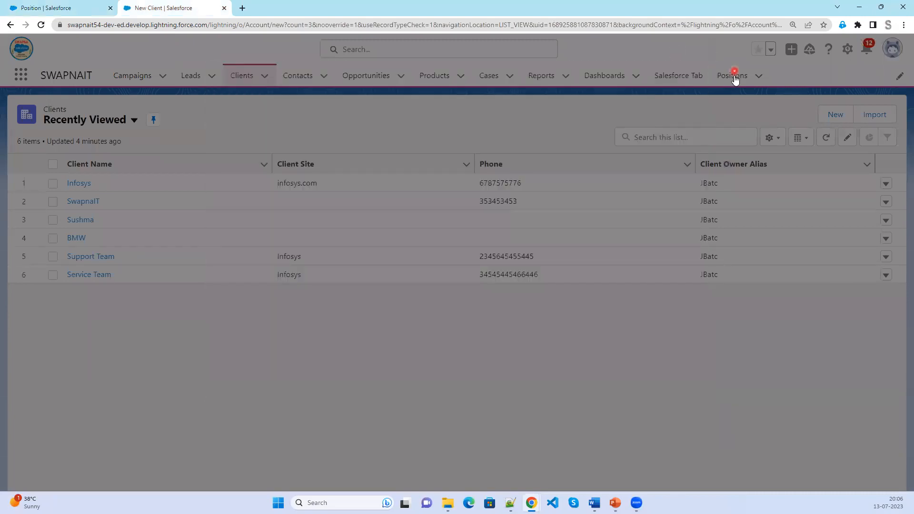
left_click(732, 75)
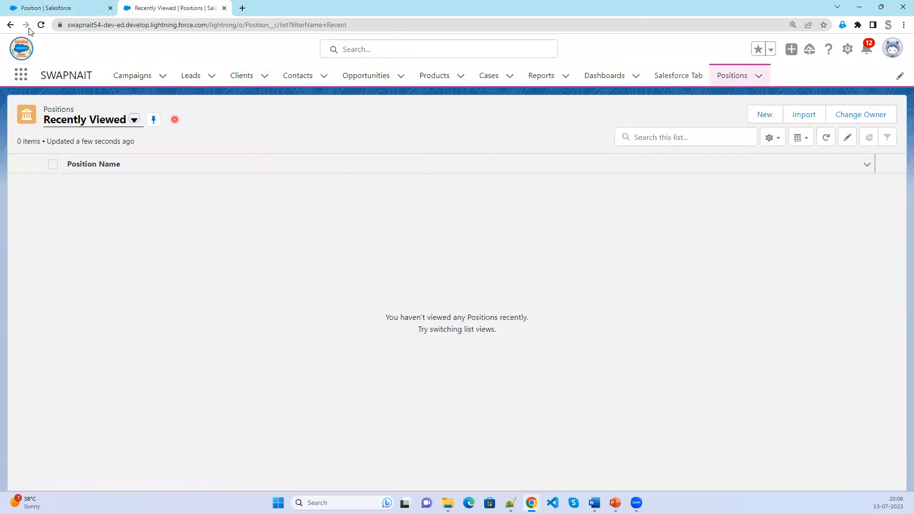
left_click(46, 28)
Start a new Position named Salesforce Developer with Hyderabad and Pune locations and status New.
left_click(759, 116)
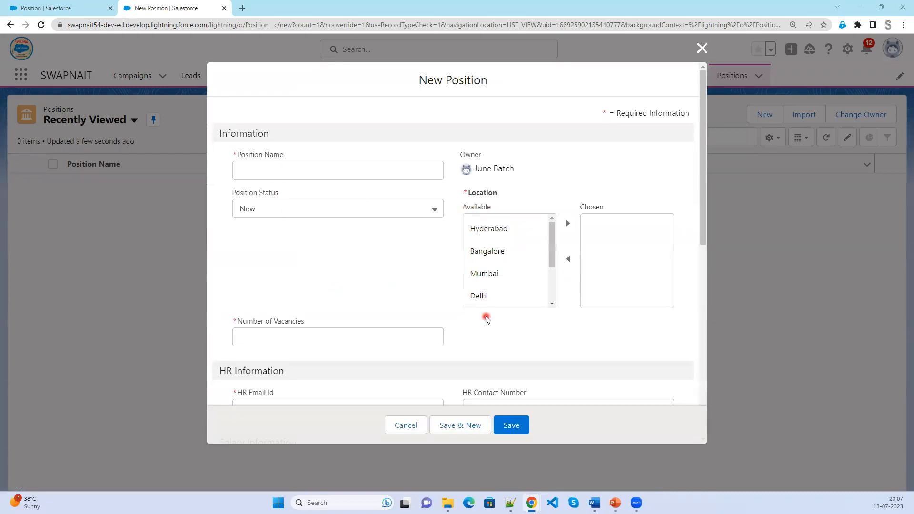
left_click(265, 165)
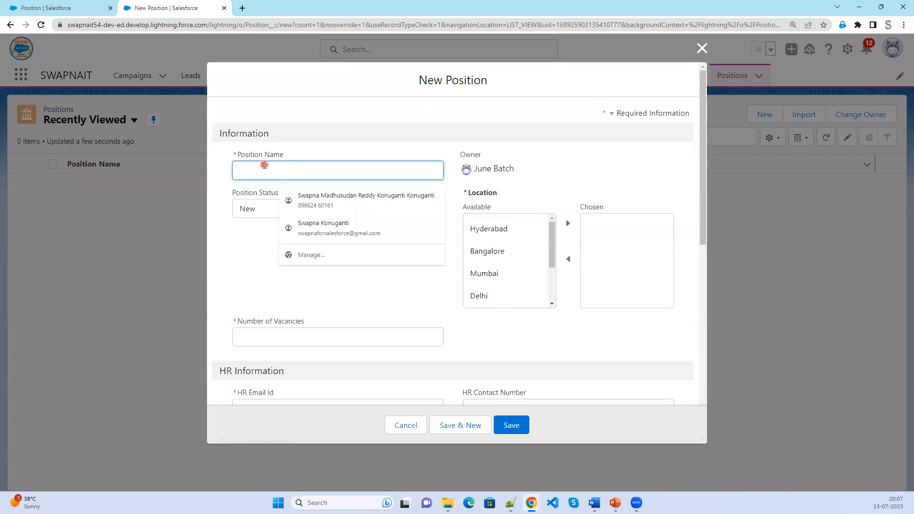
type("Salesforce ")
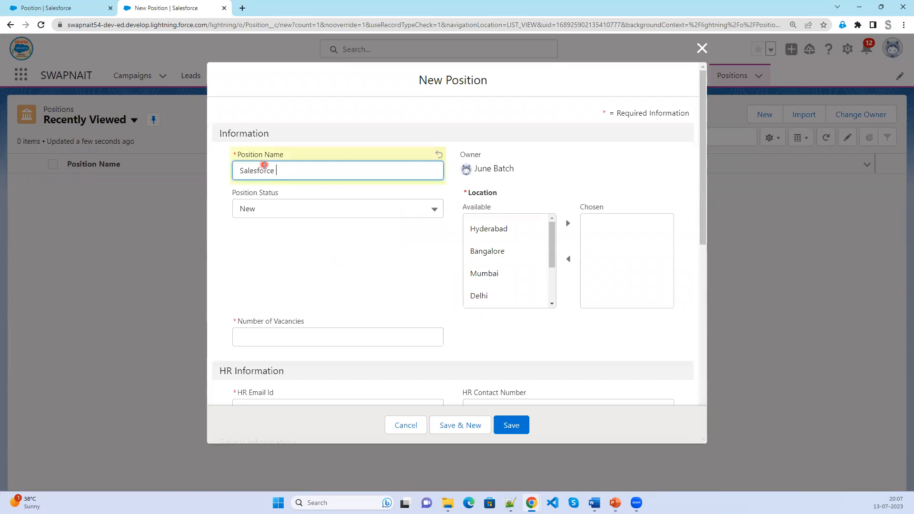
type("Developer")
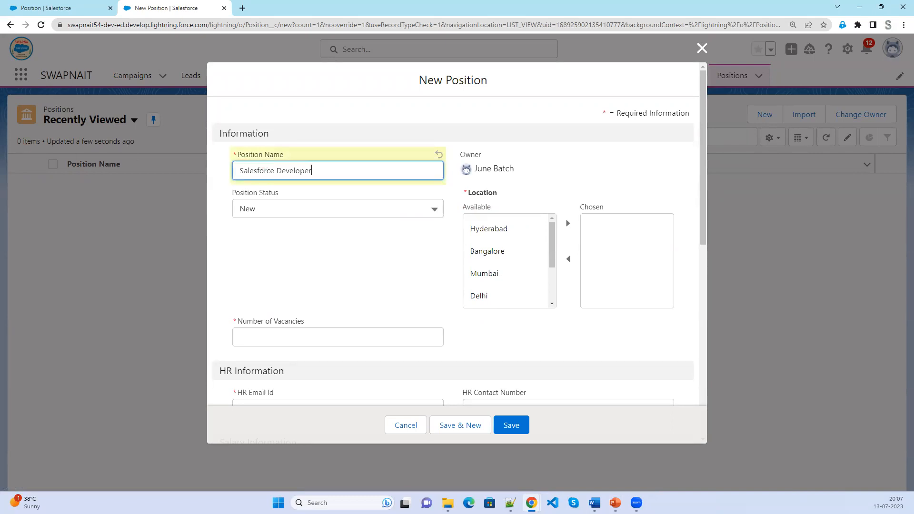
left_click(490, 230)
left_click(568, 224)
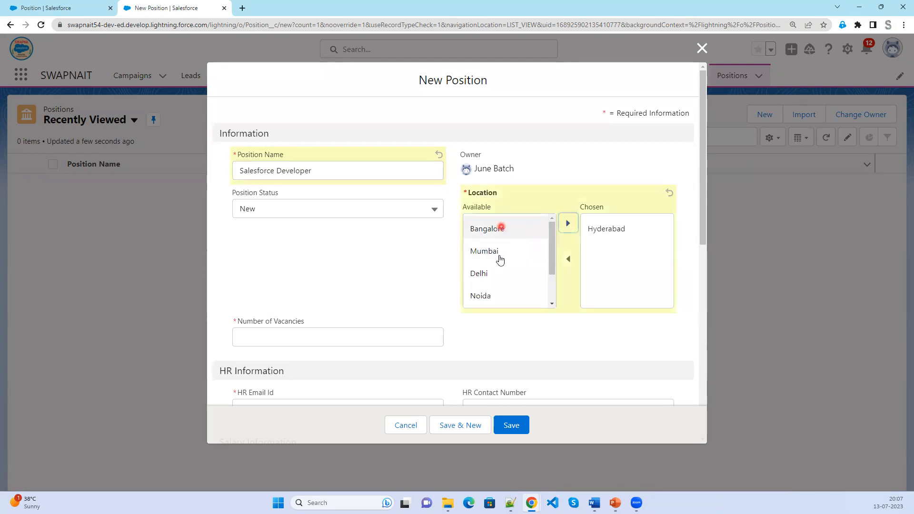
scroll(492, 285, "down", 2)
left_click(490, 275)
left_click(568, 224)
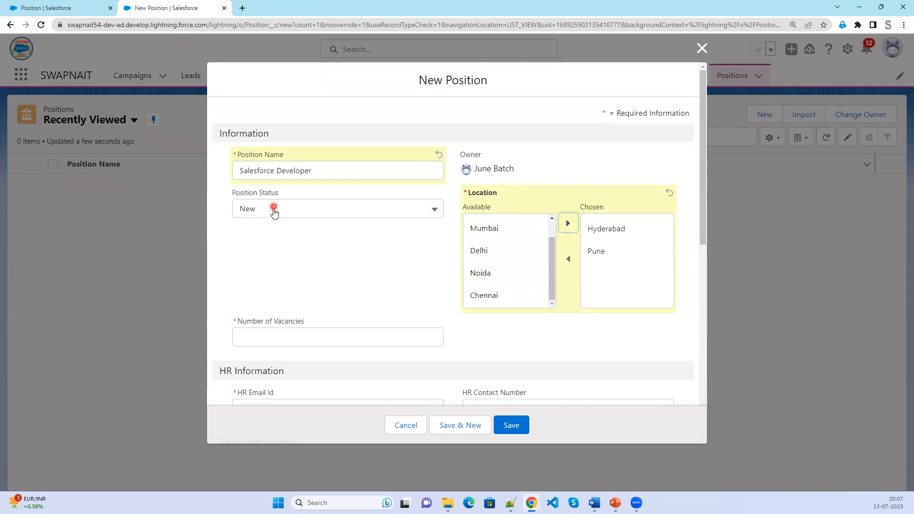
left_click(275, 211)
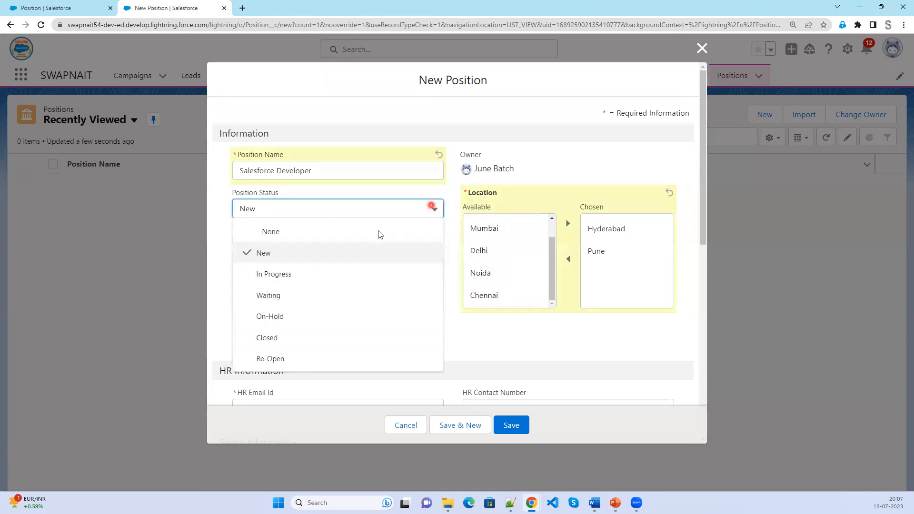
left_click(208, 256)
Enter 4 vacancies and fill in the HR email address and HR contact number.
left_click(293, 339)
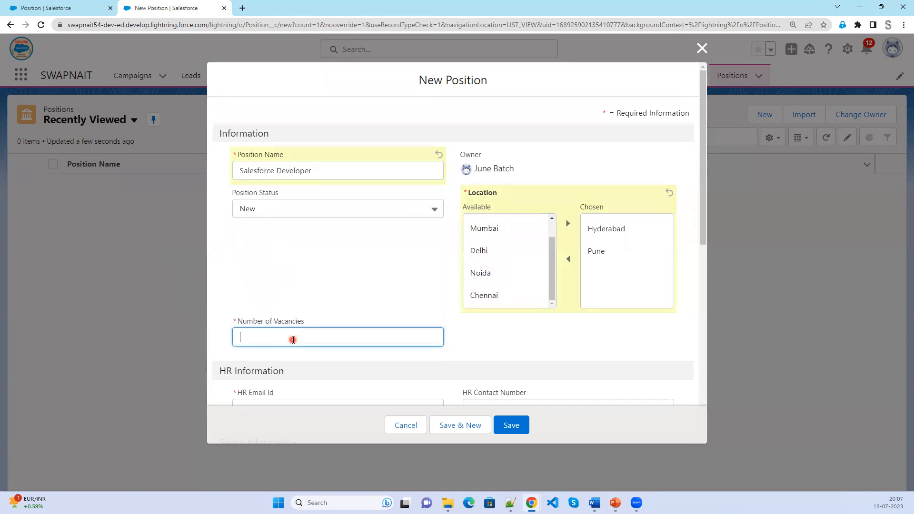
type("4")
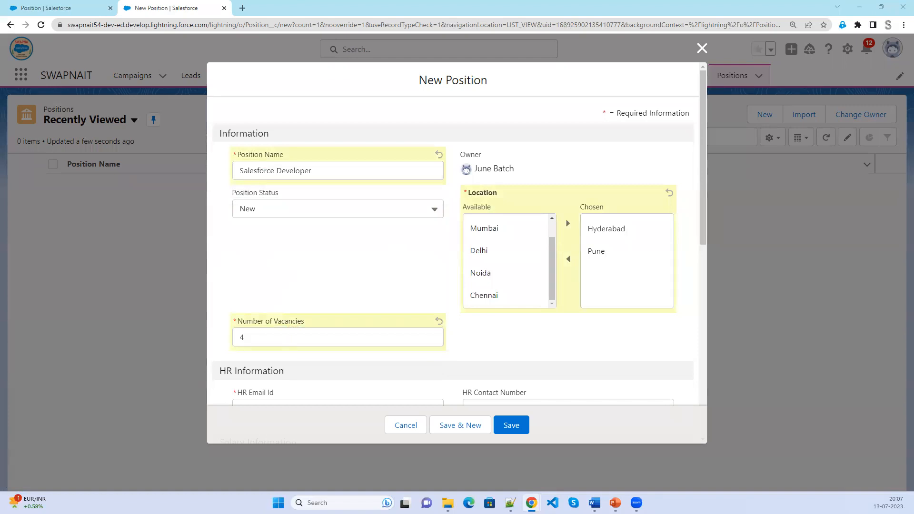
scroll(308, 285, "down", 2)
left_click(288, 315)
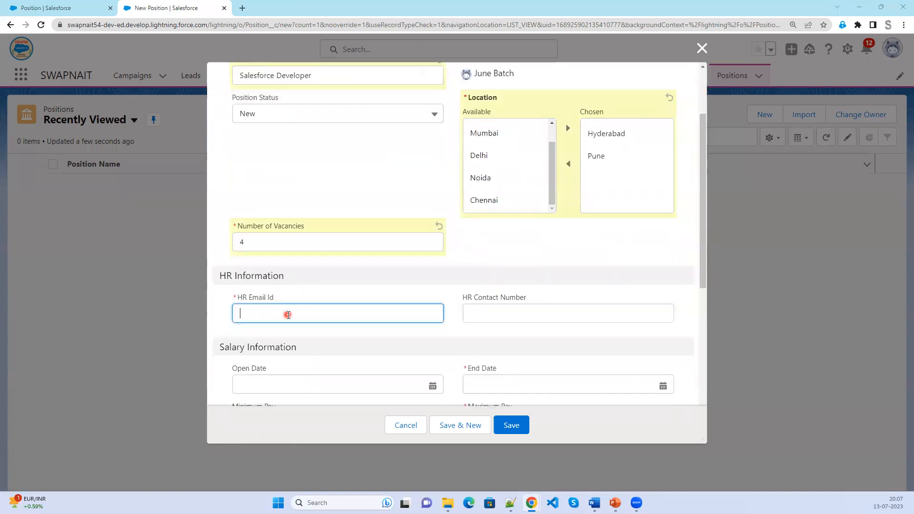
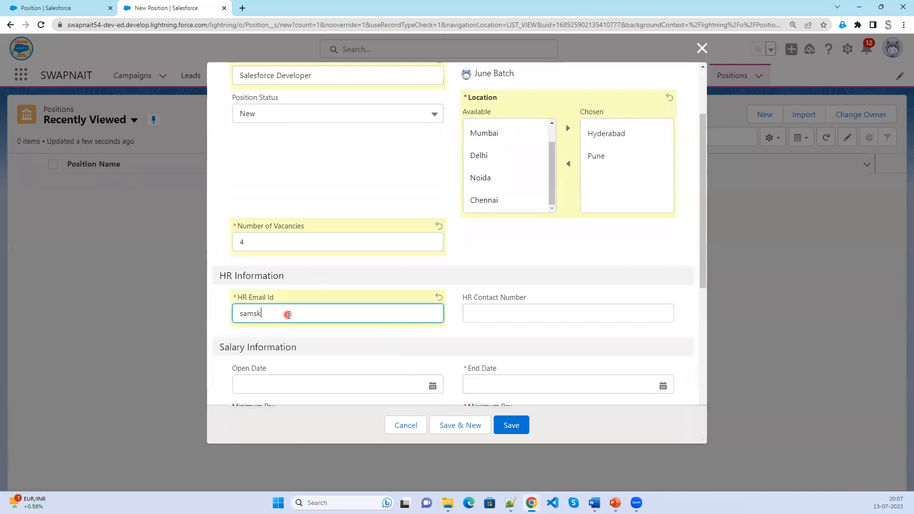
key("Tab")
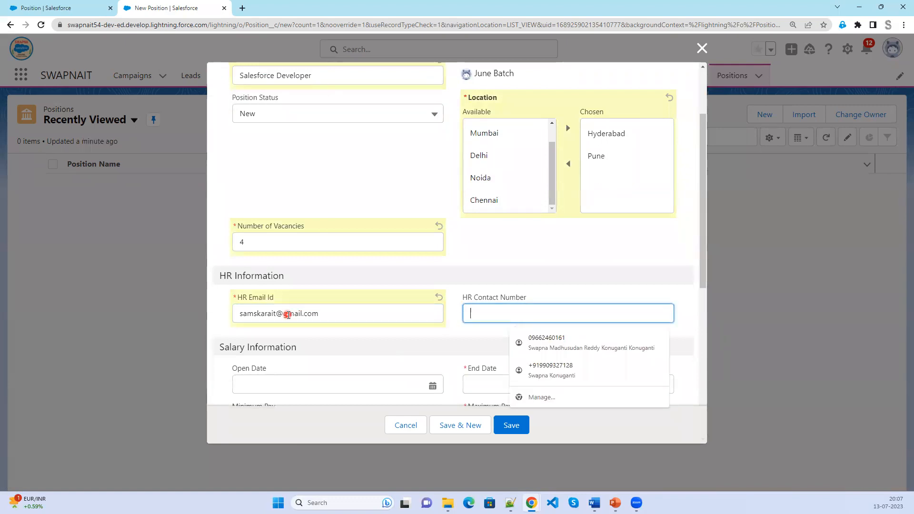
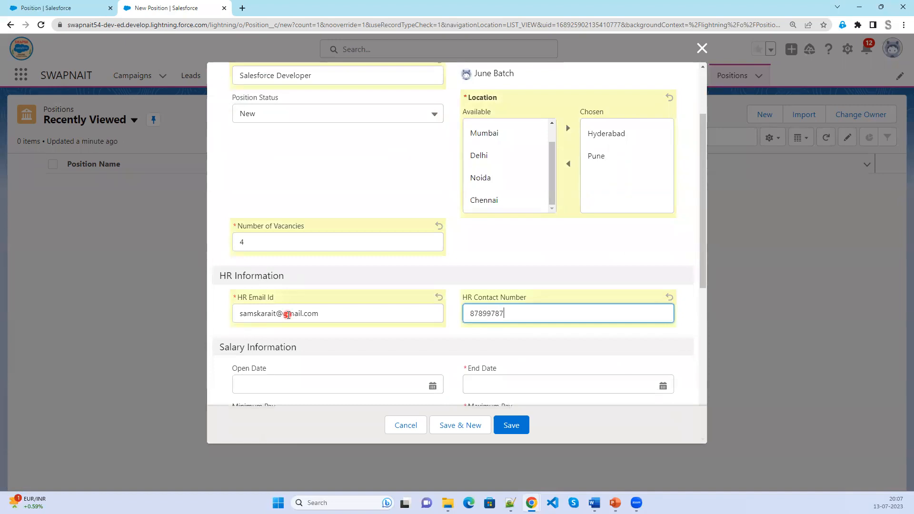
Set the open date to 17/07/2023 and the end date to 18/08/2023.
scroll(284, 309, "down", 2)
left_click(278, 287)
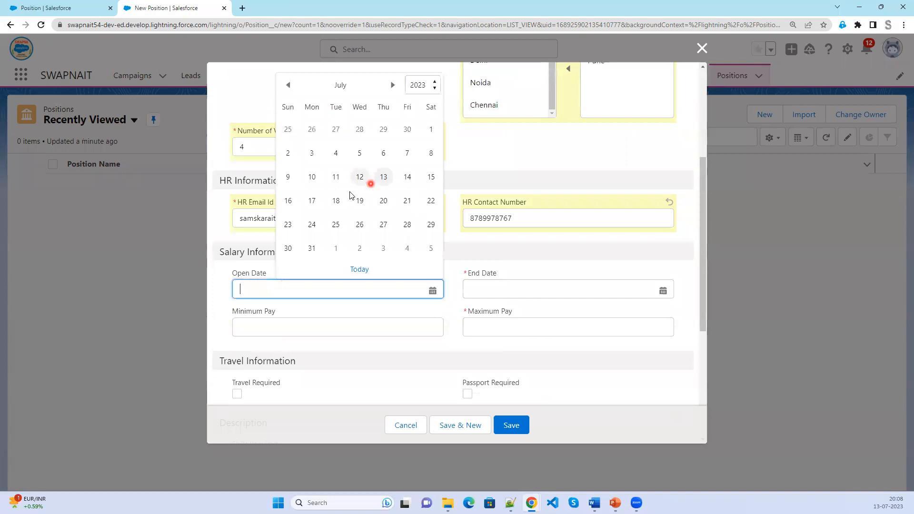
left_click(312, 203)
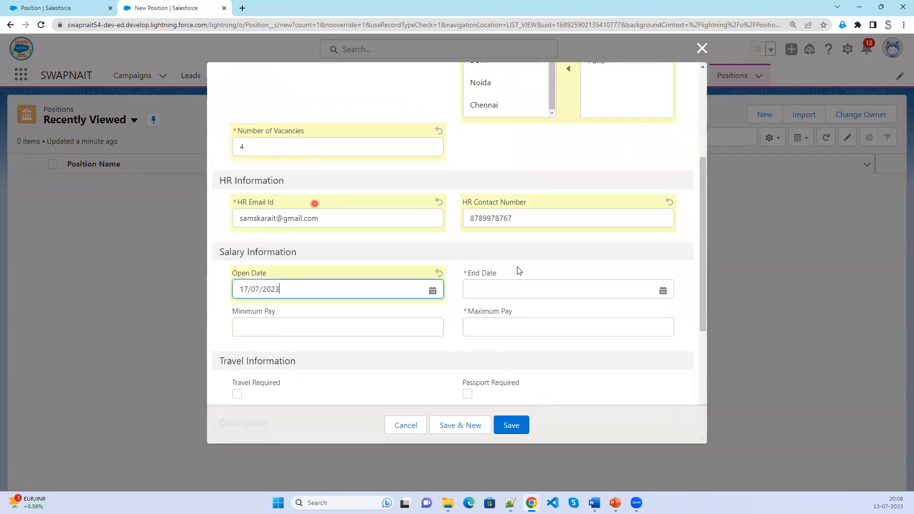
left_click(525, 287)
left_click(622, 86)
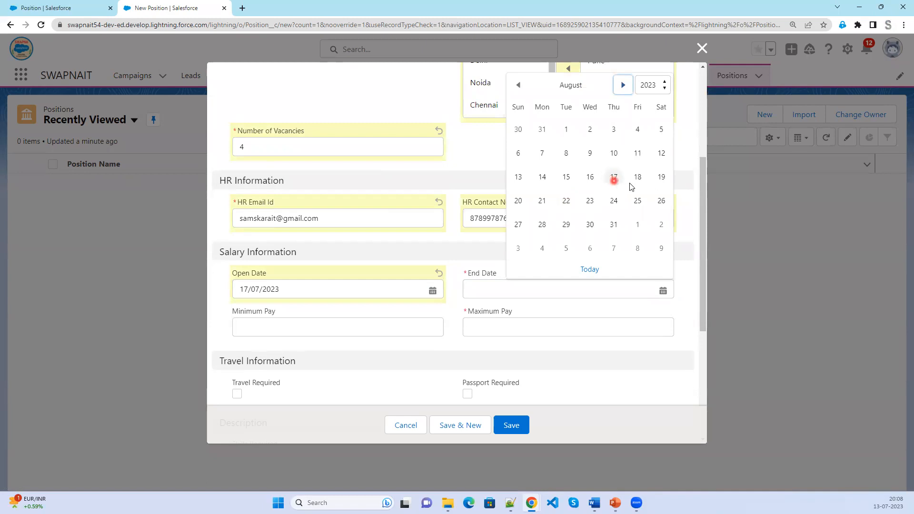
left_click(637, 179)
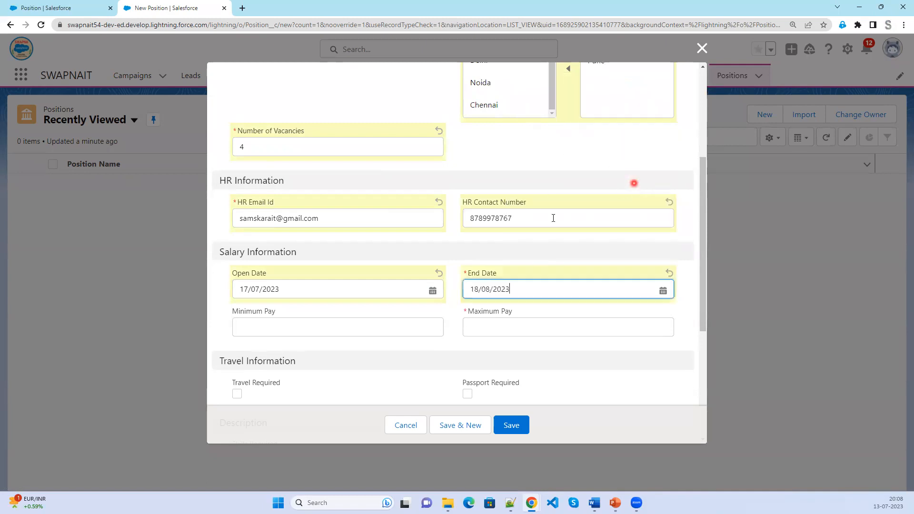
Set minimum pay to $2,00,000.00 and maximum pay to $4,00,000.00.
left_click(255, 329)
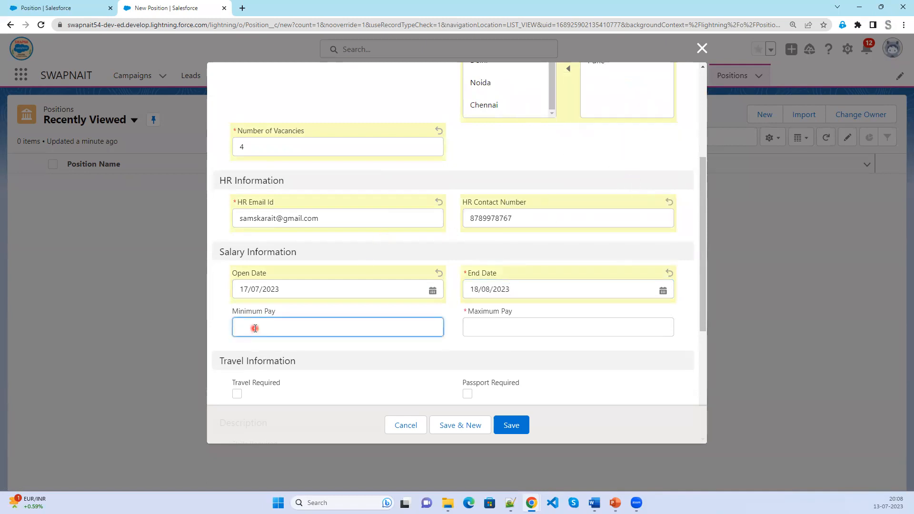
type("20000")
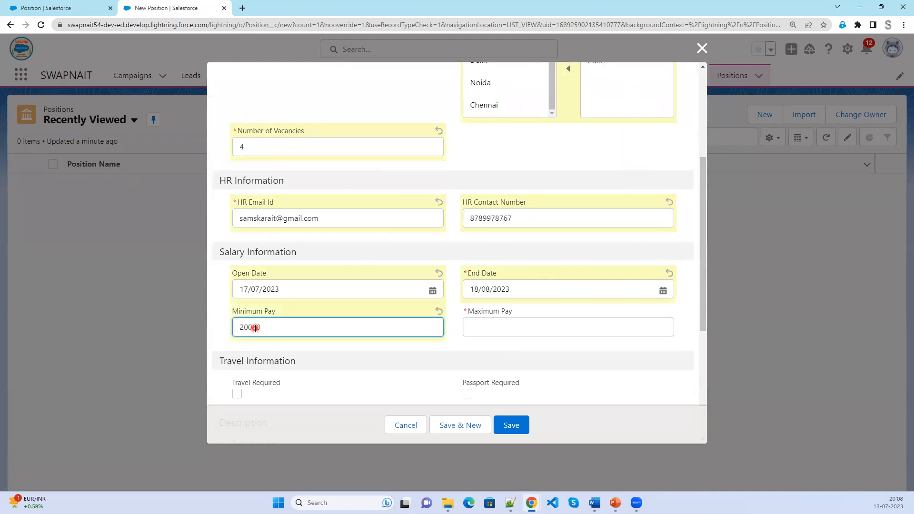
left_click(502, 327)
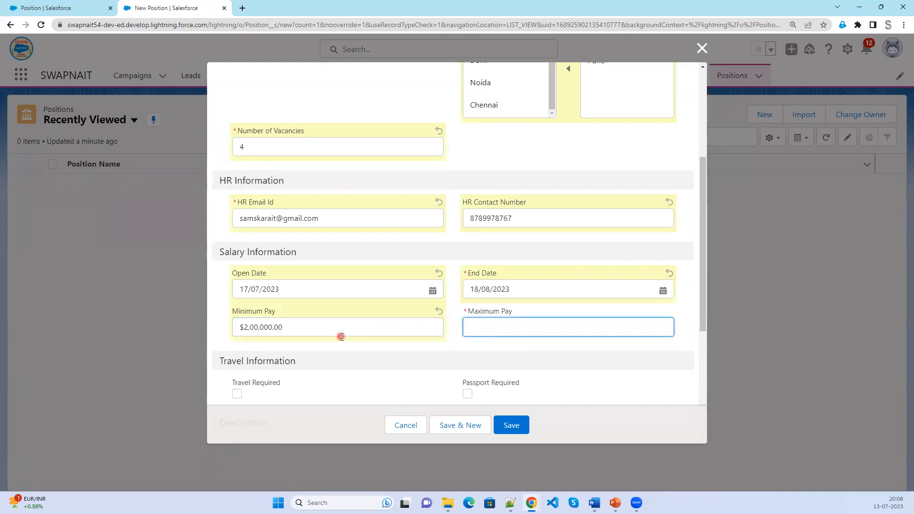
left_click(315, 325)
left_click_drag(290, 326, 199, 328)
key("ctrl+c")
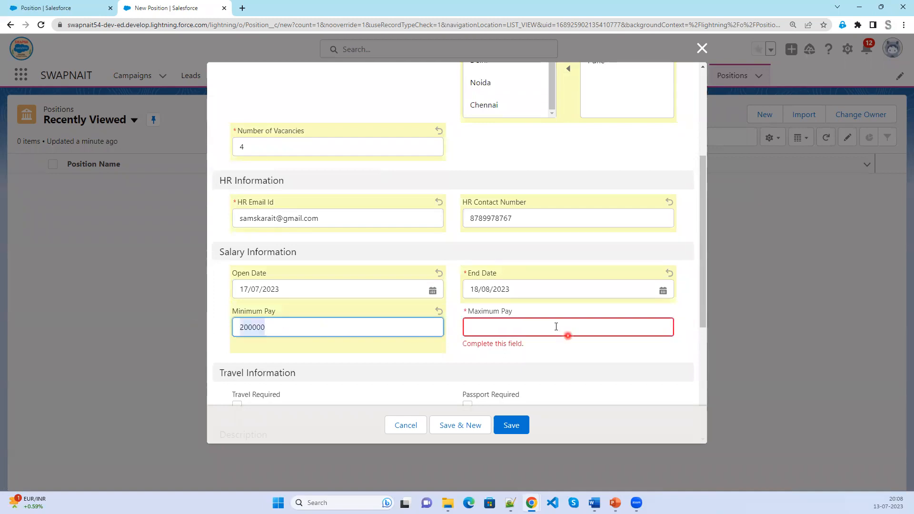
left_click(556, 327)
key("ctrl+v")
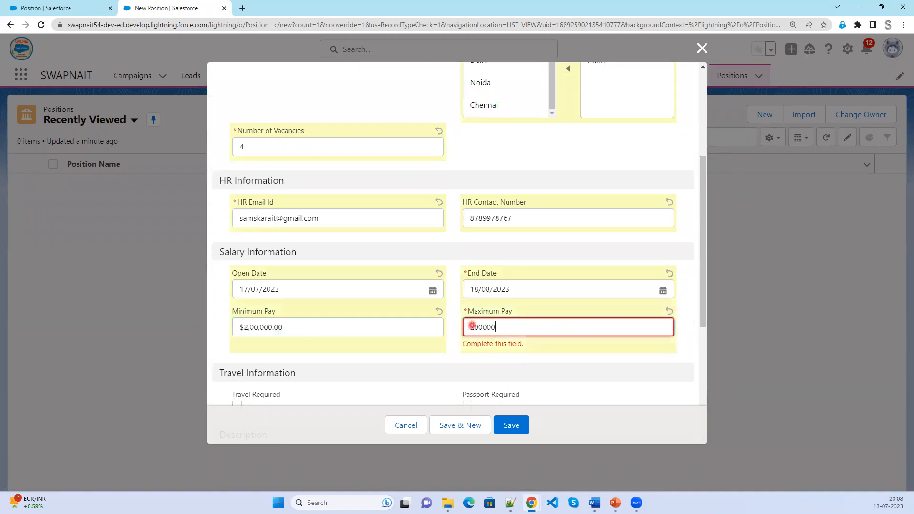
left_click(466, 325)
type("4")
left_click(562, 362)
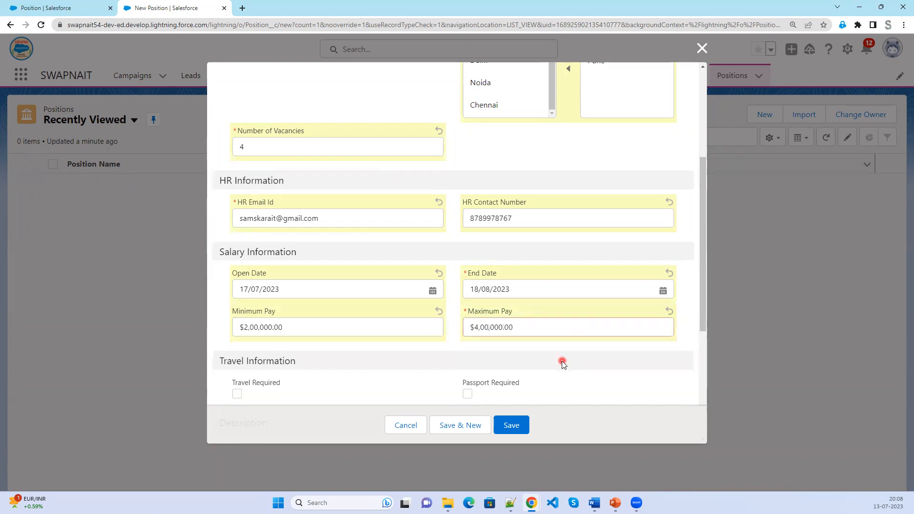
scroll(563, 364, "down", 4)
Tick Travel and Passport Required; list Admin, Object, Fields, Sales/Service/Marketing Cloud, FSL, CPQ, APEX, Visualforce as skills.
left_click(237, 204)
left_click(467, 205)
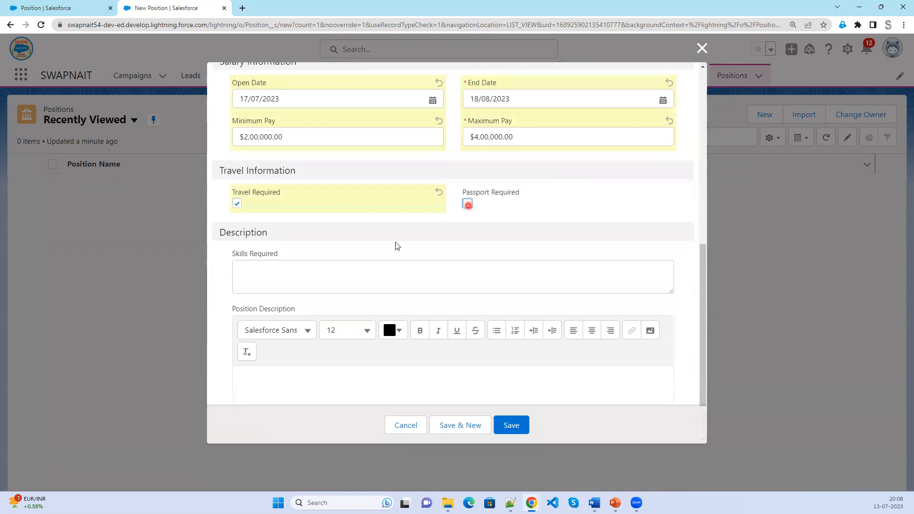
left_click(252, 270)
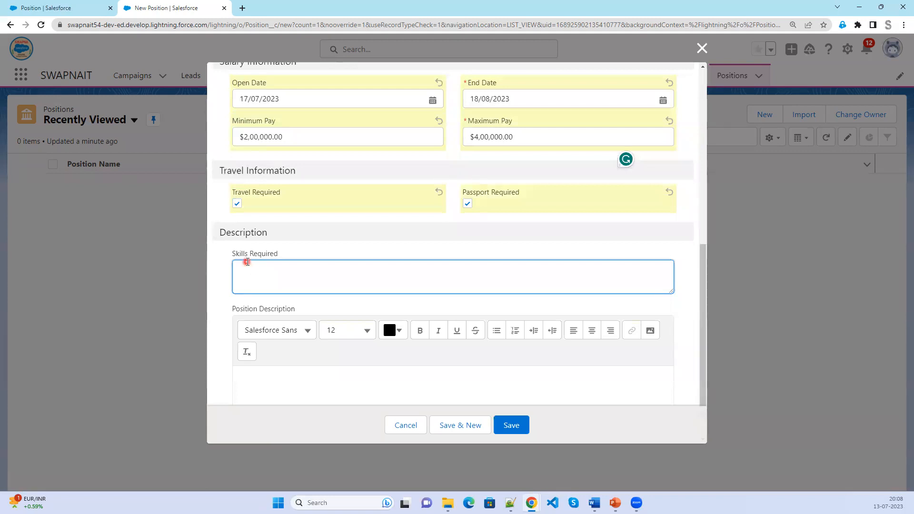
type("Admi")
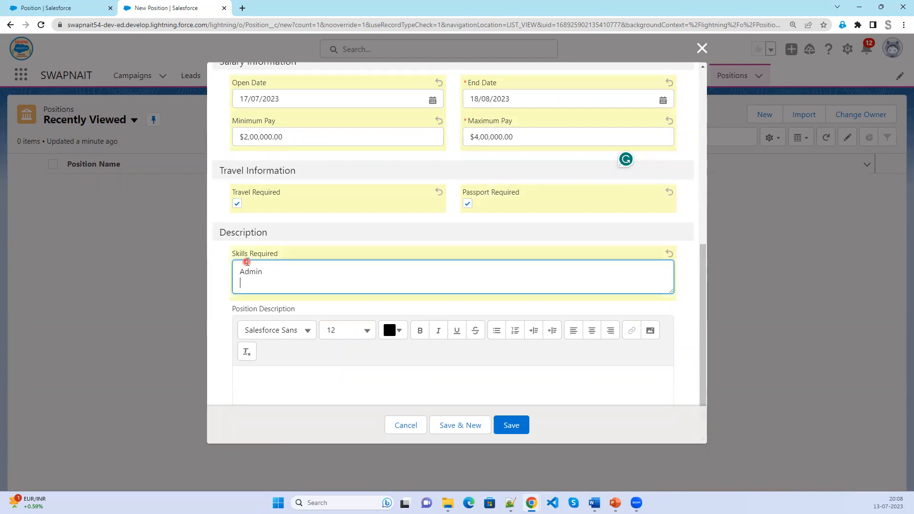
type("n")
key("Return")
type("Object, Fields")
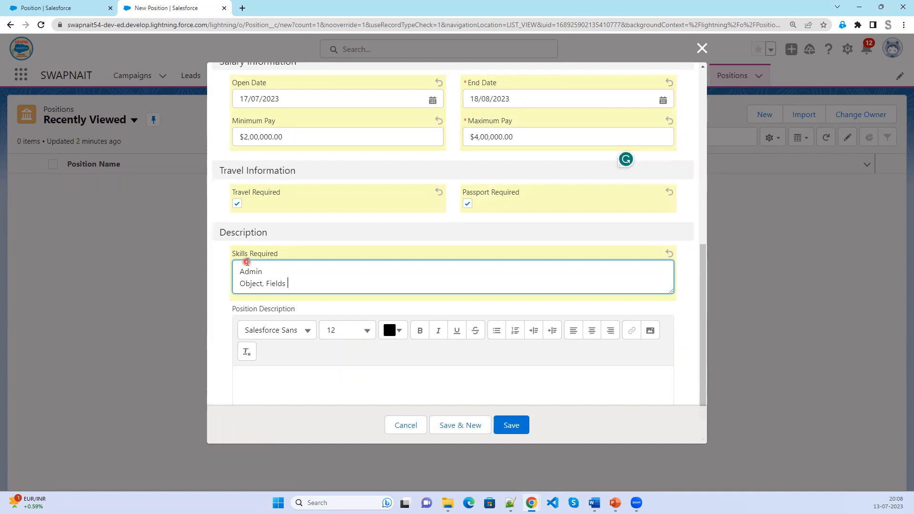
type(" , Sales Cloud, Service Cloud")
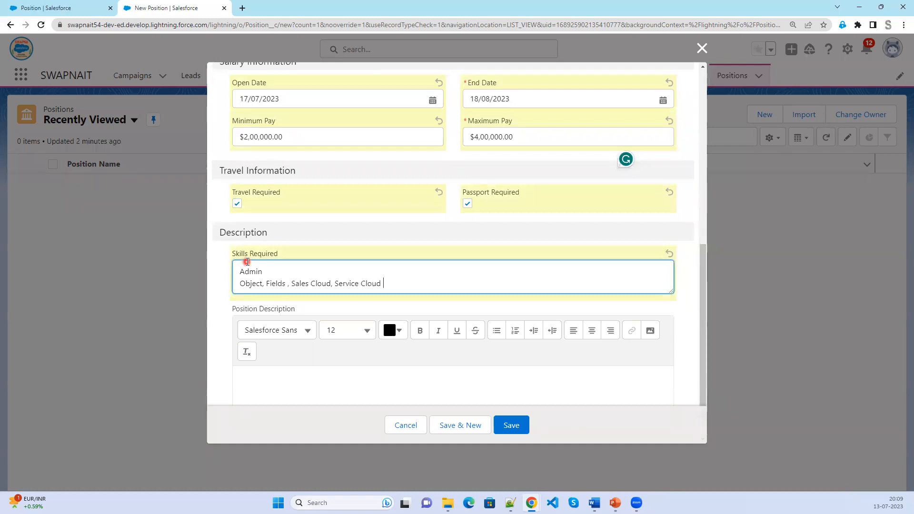
type(" , Marketing Cloud")
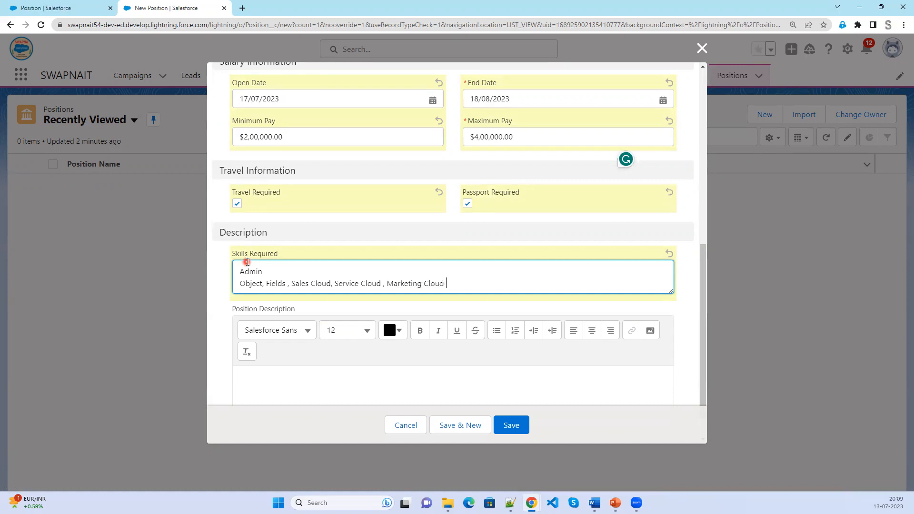
type(" , FSL, CPQ")
key("Return")
type("APEX, Visua")
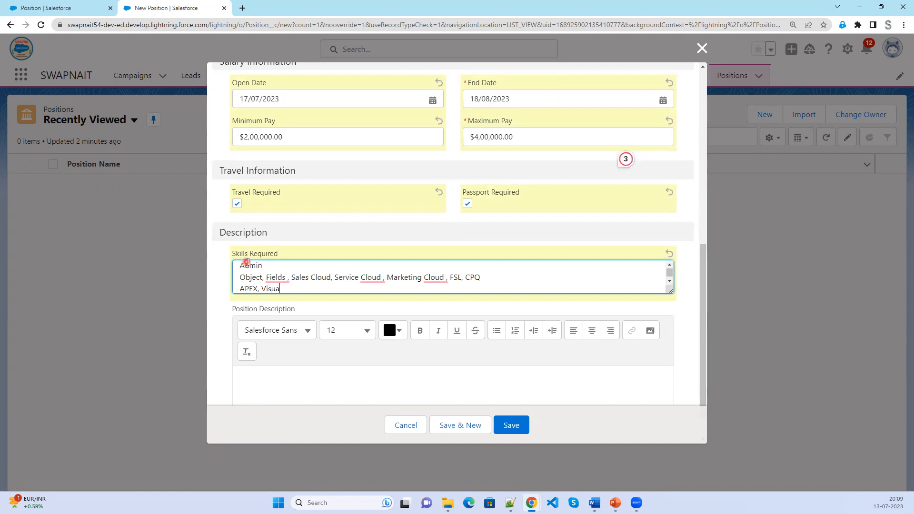
type("lforce")
key("alt+Tab")
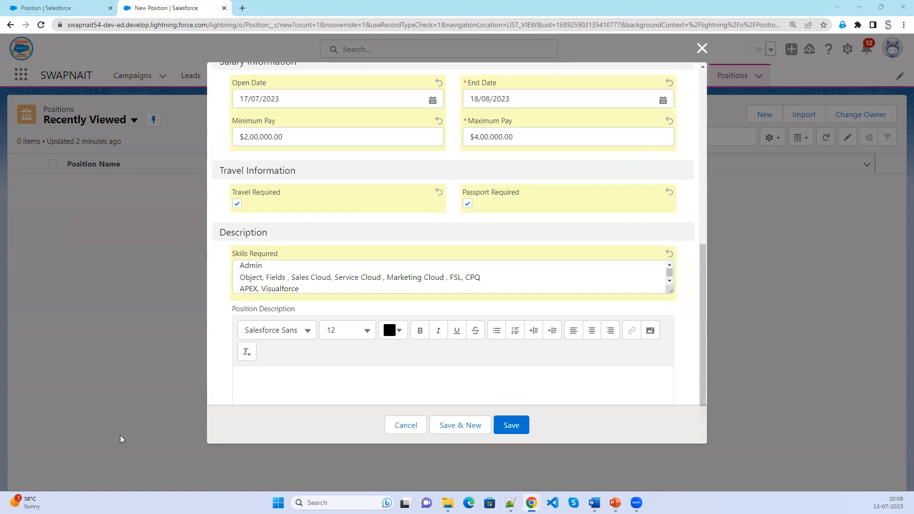
Paste a job description into Position Description, replacing it with a longer pasted version.
scroll(320, 379, "down", 1)
left_click(291, 348)
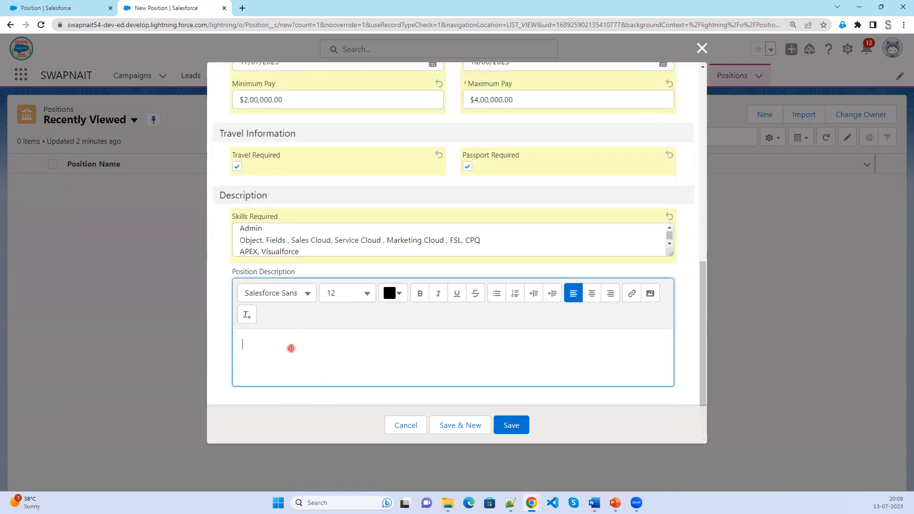
key("ctrl+v")
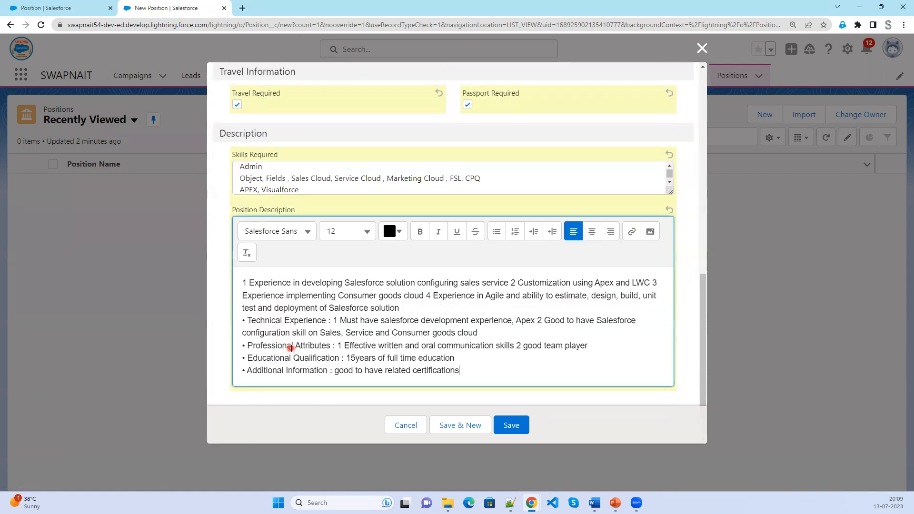
left_click(244, 281)
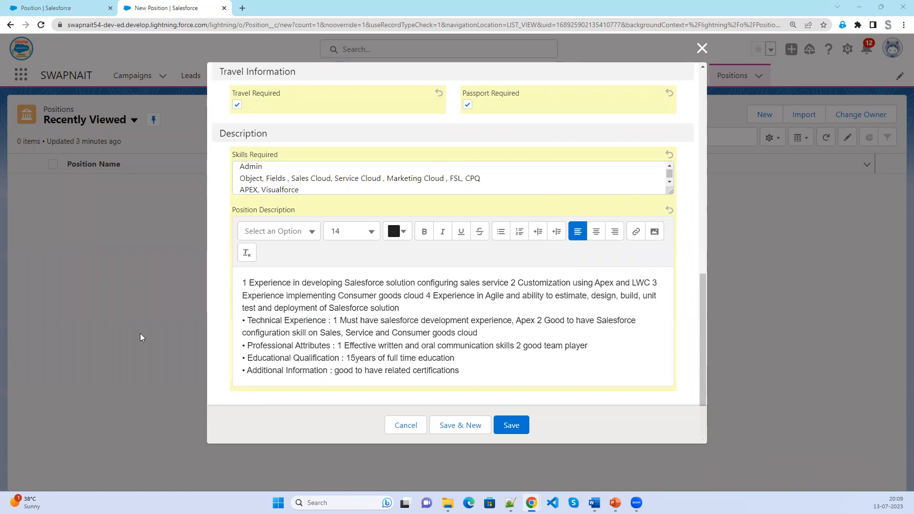
left_click(500, 368)
left_click_drag(473, 370, 239, 286)
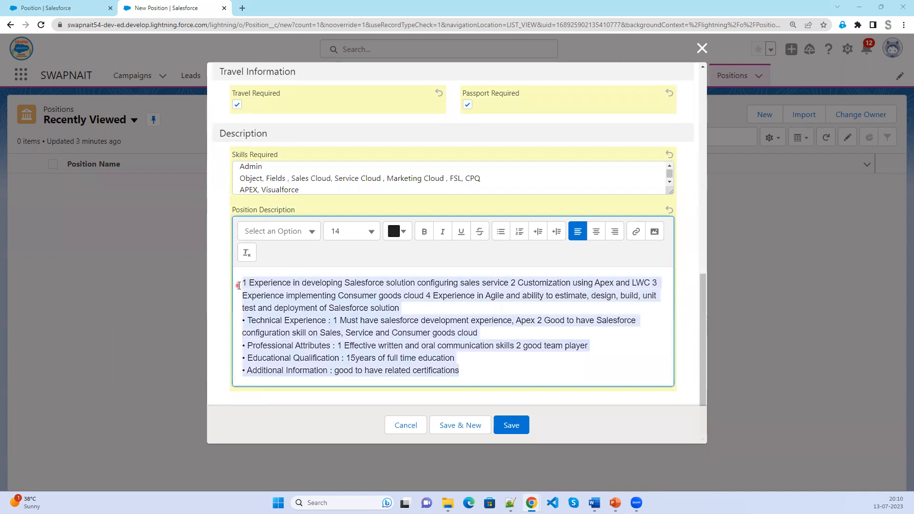
key("ctrl+v")
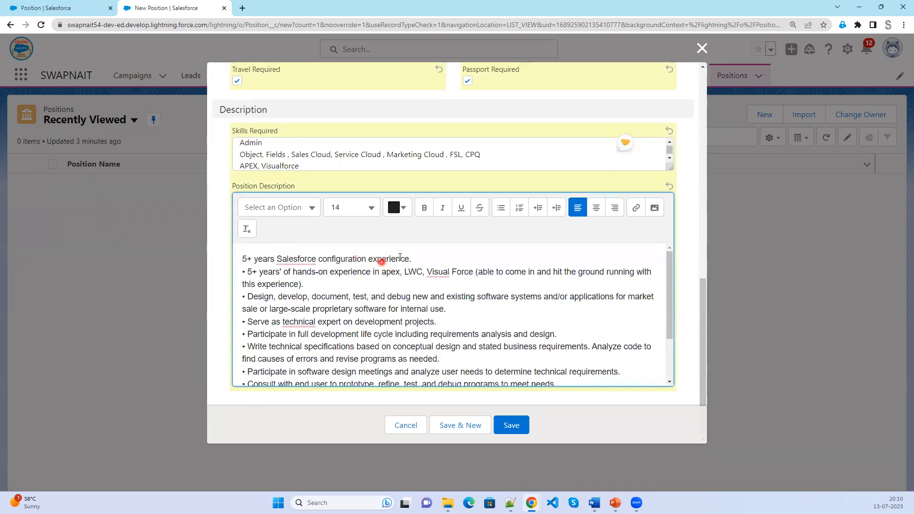
Strip the leading bullets and gaps from the Design, Serve and Write technical specifications lines.
left_click(248, 271)
key("BackSpace")
key("BackSpace")
left_click_drag(287, 272, 410, 271)
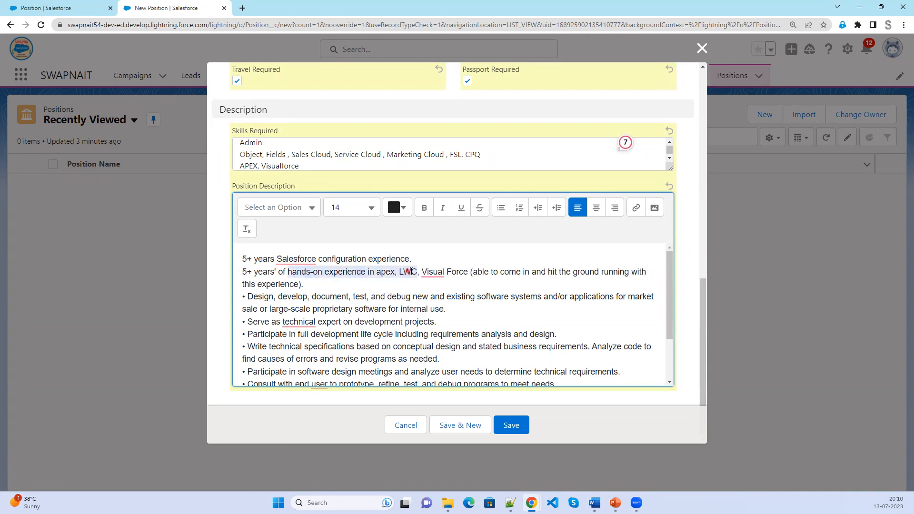
left_click(247, 298)
key("BackSpace")
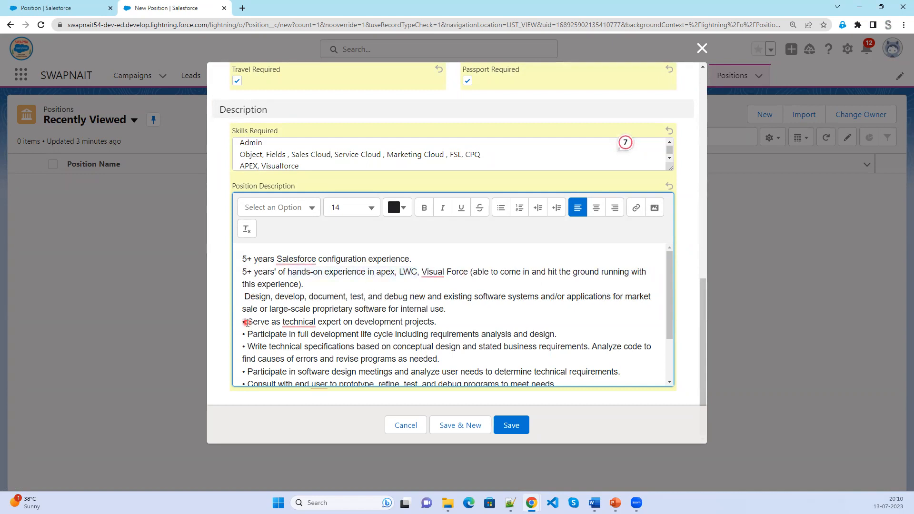
left_click(247, 321)
key("BackSpace")
left_click(246, 335)
left_click(240, 346)
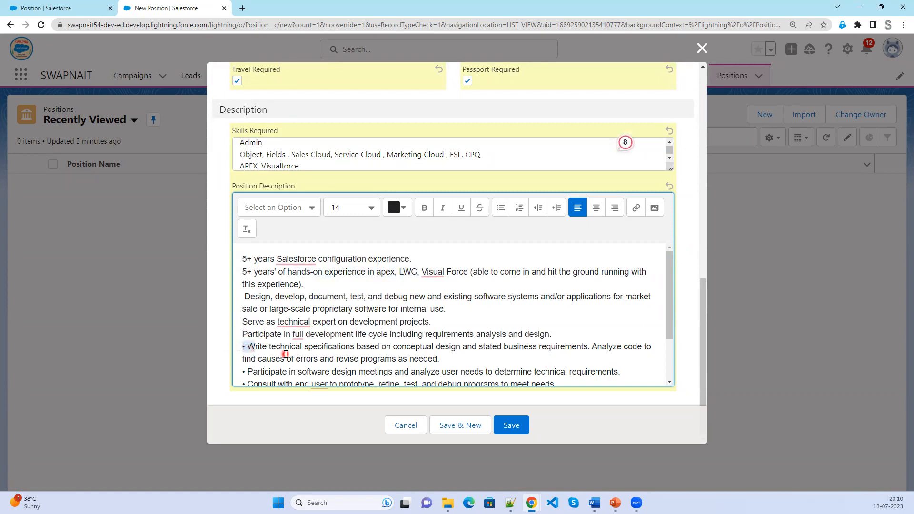
key("BackSpace")
key("Delete")
Delete the remaining bulleted lines at the end and select the whole description.
scroll(247, 310, "down", 2)
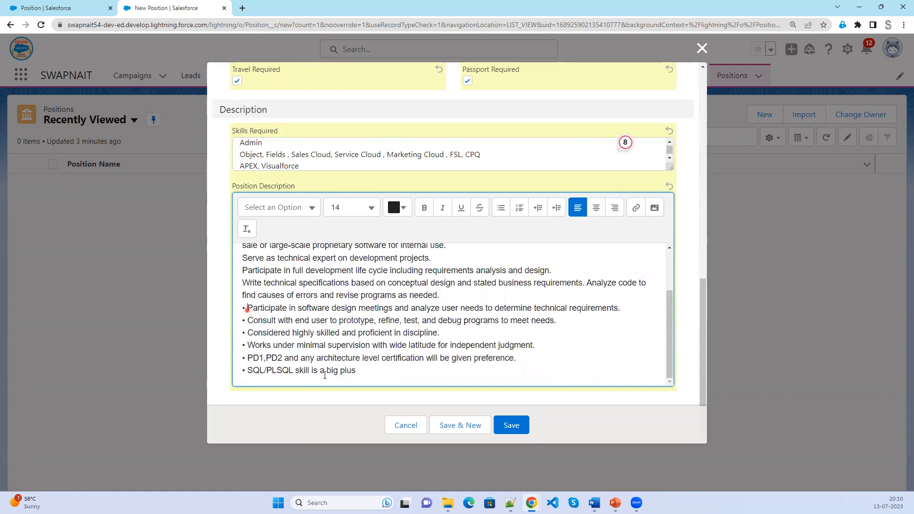
left_click_drag(325, 375, 372, 377)
key("BackSpace")
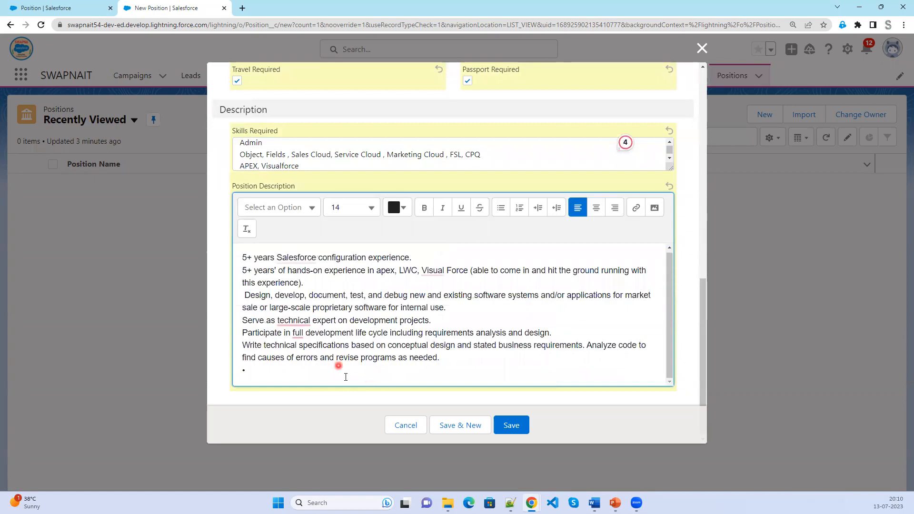
left_click_drag(467, 356, 200, 249)
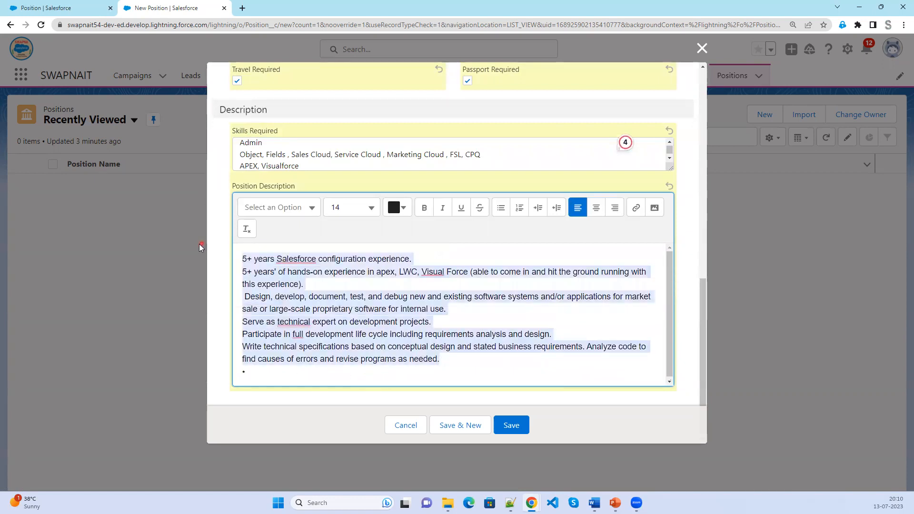
Turn the description into a bulleted list and delete the stray empty last bullet.
left_click(501, 208)
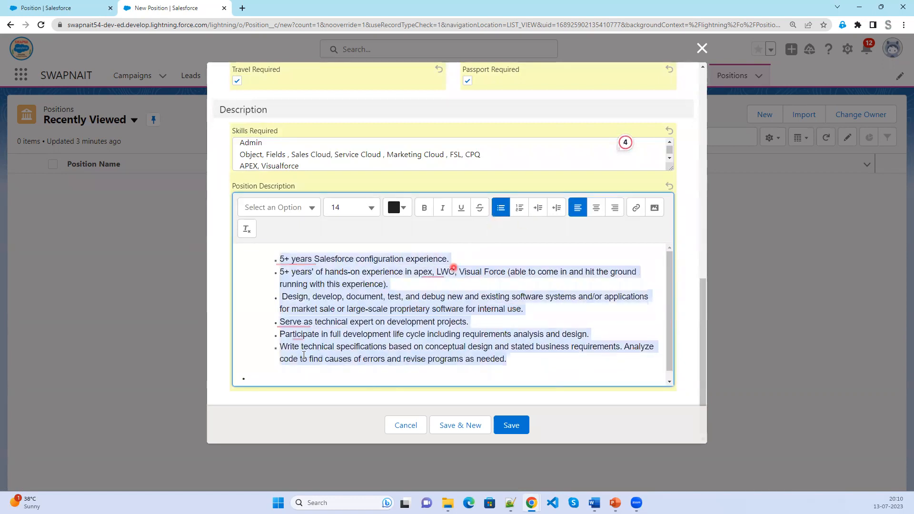
left_click(336, 386)
key("BackSpace")
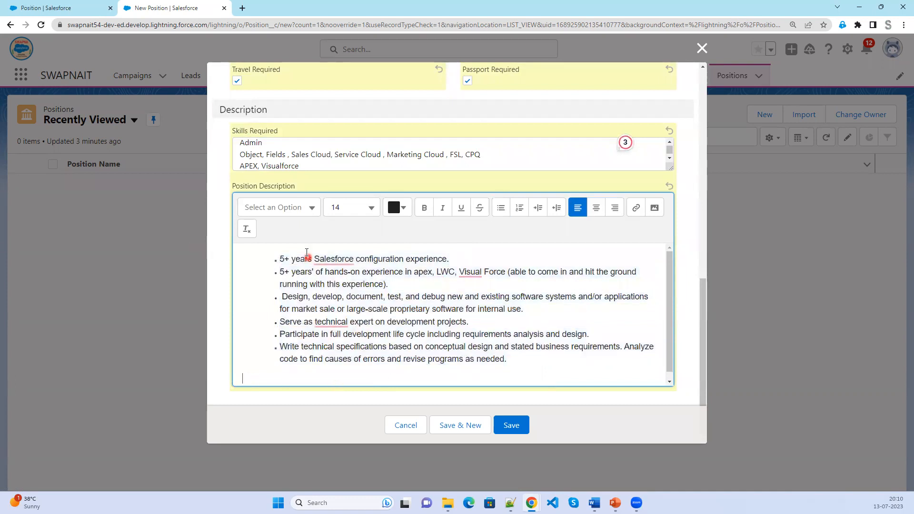
Make the words 'configuration' and 'LWC' bold.
double_click(383, 259)
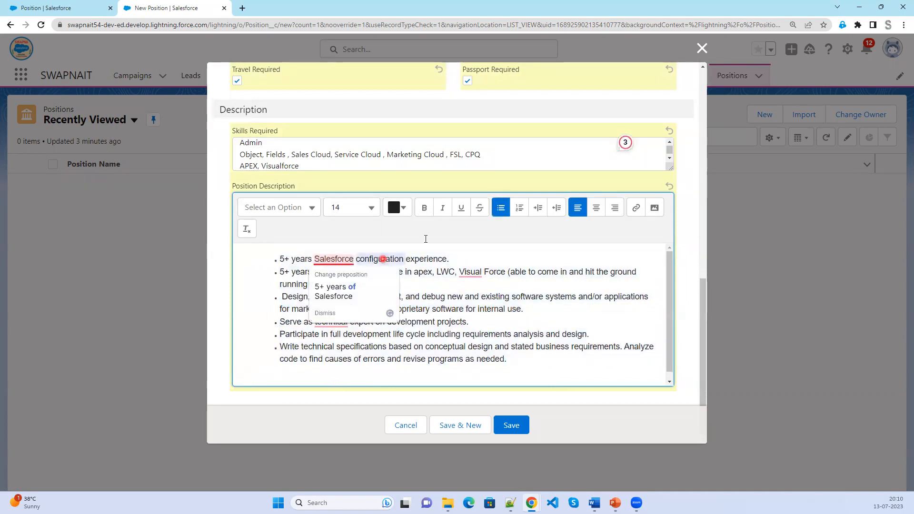
left_click(424, 208)
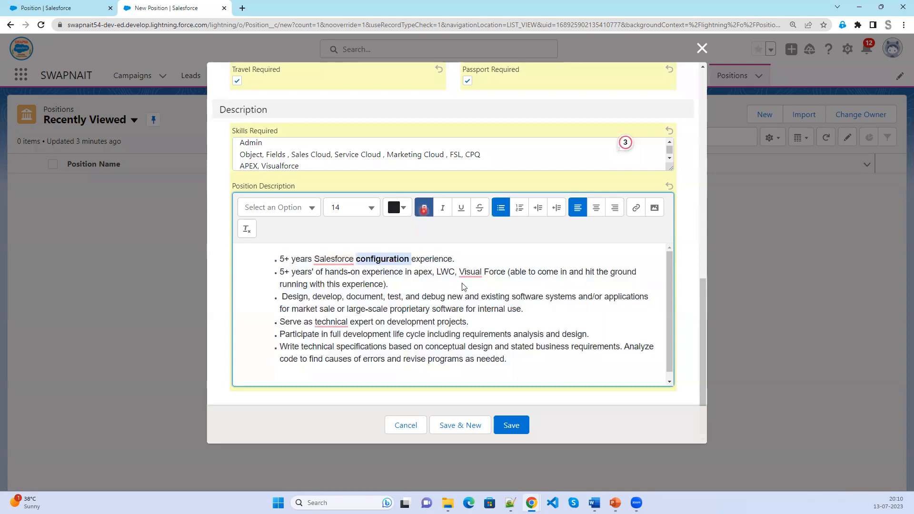
double_click(446, 272)
left_click(424, 208)
Join 'Visual Force' into a bold 'VisualForce' and start picking a red text colour.
double_click(470, 272)
left_click(484, 272)
key("BackSpace")
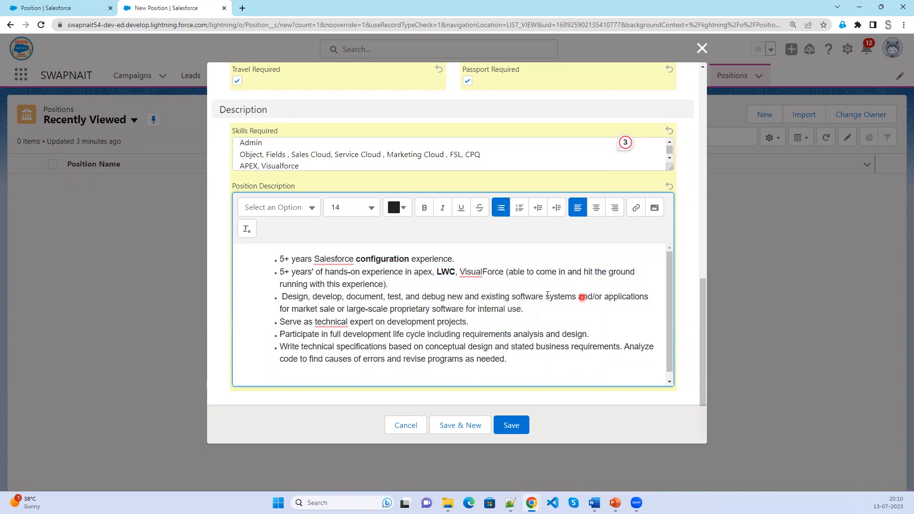
double_click(481, 271)
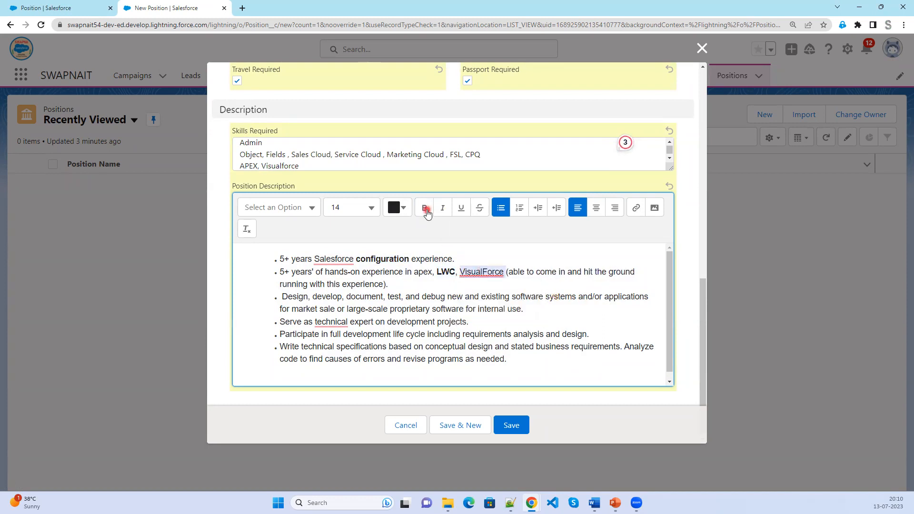
left_click(424, 210)
left_click(404, 214)
left_click(486, 286)
Colour VisualForce dark red and LWC a pinkish red.
left_click(502, 257)
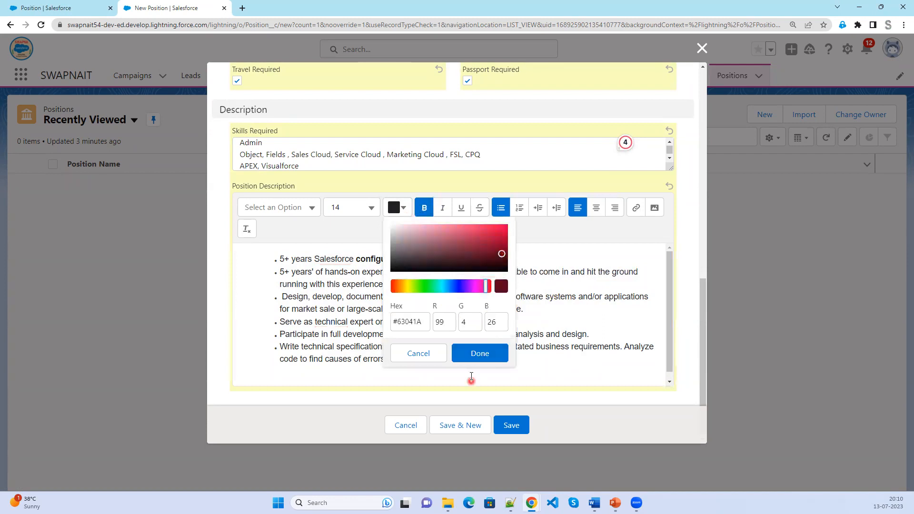
left_click(478, 354)
double_click(447, 270)
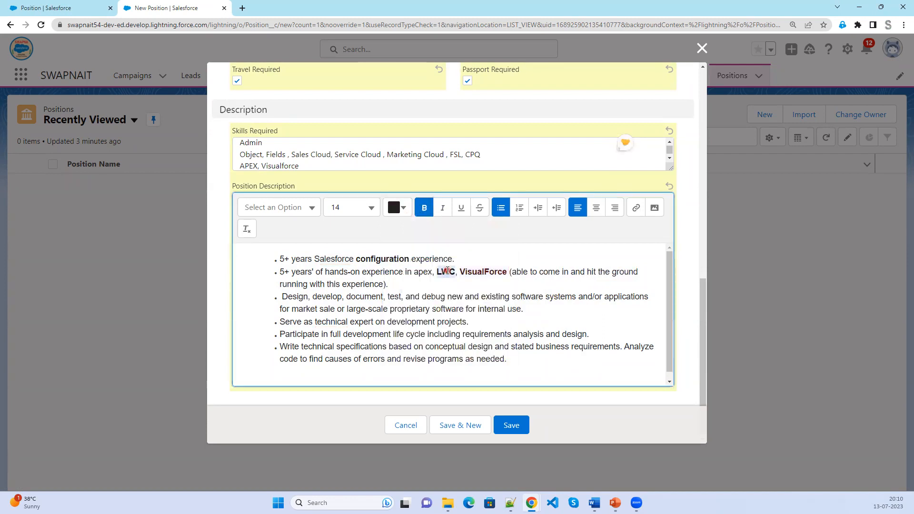
left_click(392, 209)
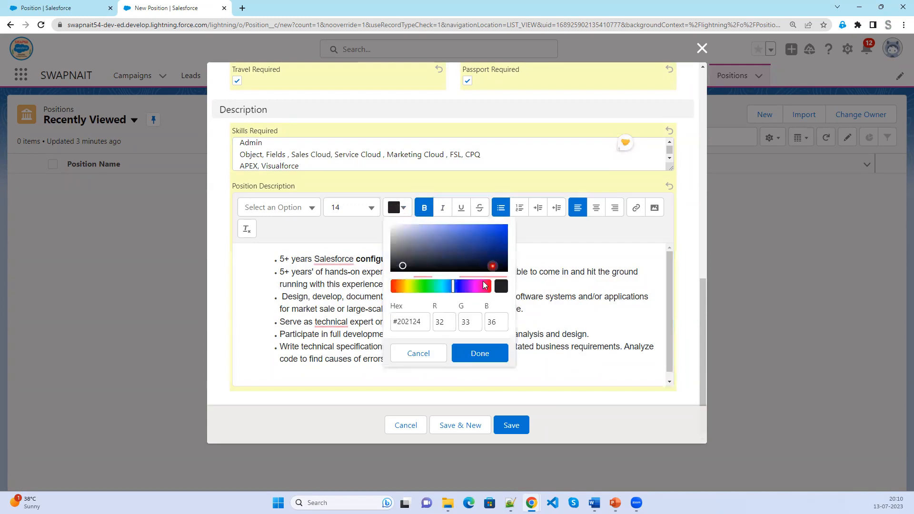
left_click(484, 236)
left_click(494, 354)
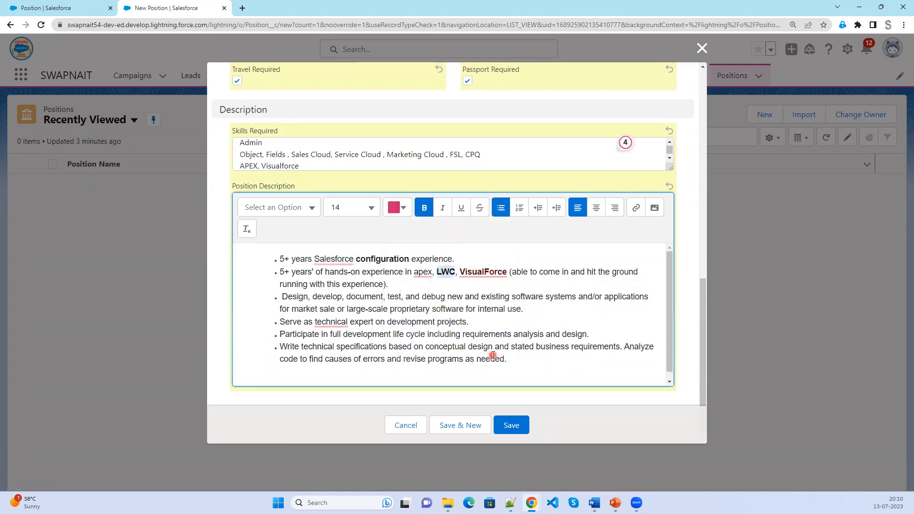
left_click(462, 297)
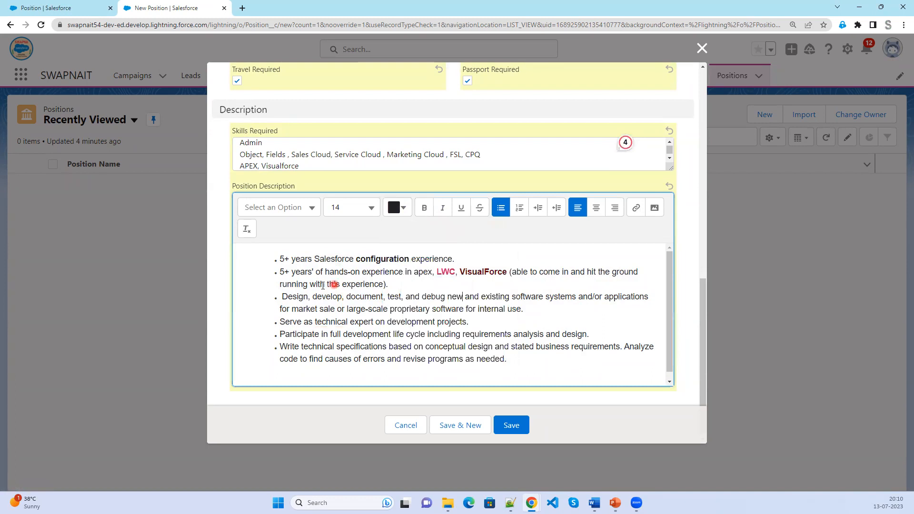
Make 'Design, develop, document, test, and debug' bold and brown.
left_click_drag(282, 295, 452, 303)
left_click(423, 208)
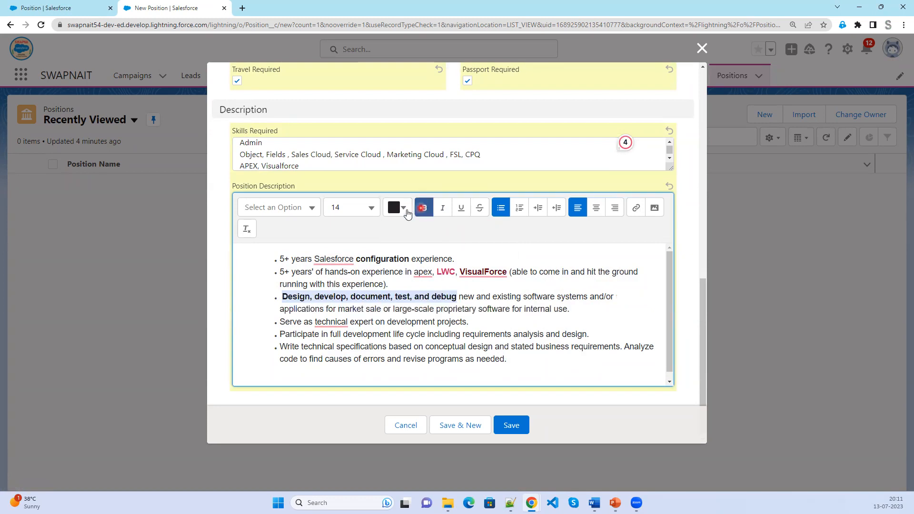
left_click(403, 209)
left_click(490, 251)
left_click(480, 353)
Bold 'technical specifications' in the last bullet and save the Salesforce Developer position.
left_click_drag(550, 314, 548, 325)
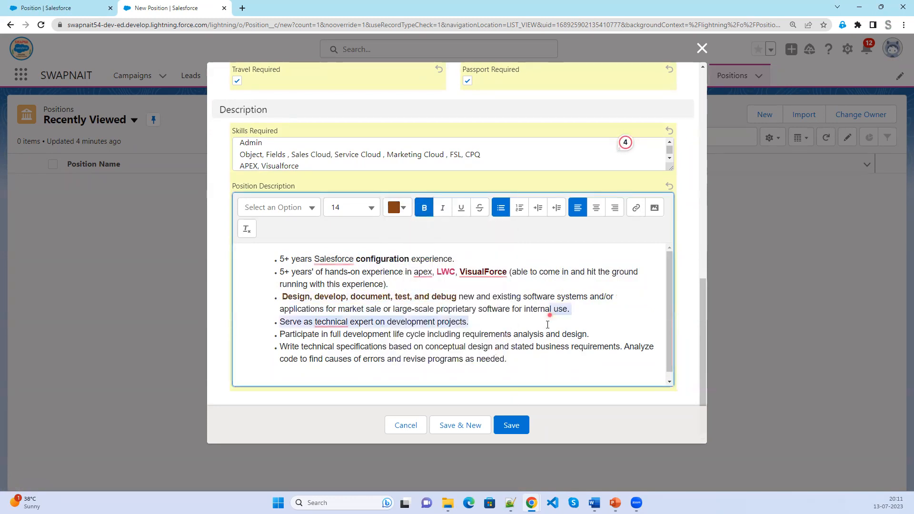
left_click(506, 334)
left_click(478, 322)
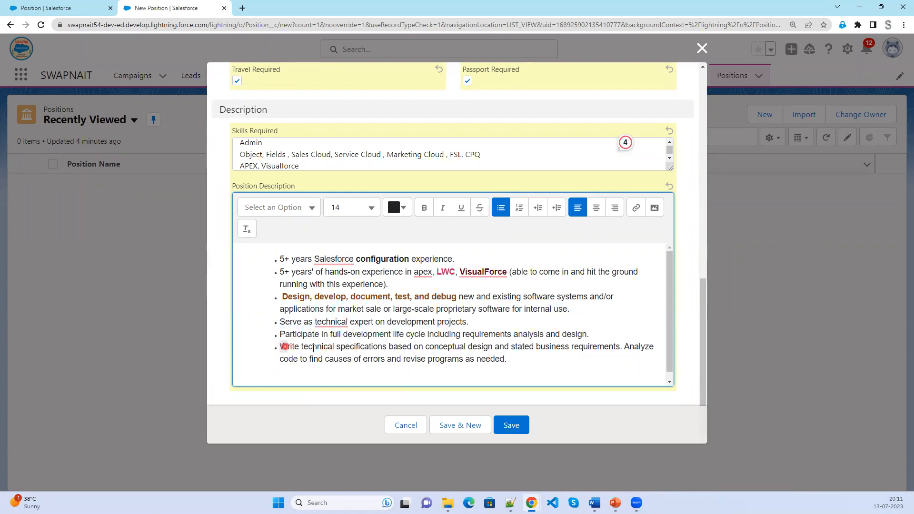
left_click_drag(300, 345, 391, 344)
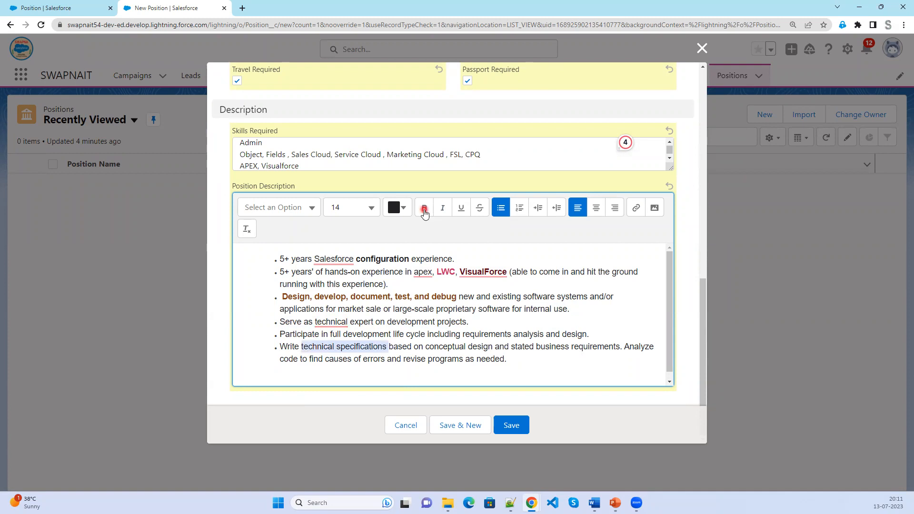
left_click(425, 215)
left_click(570, 368)
left_click(520, 426)
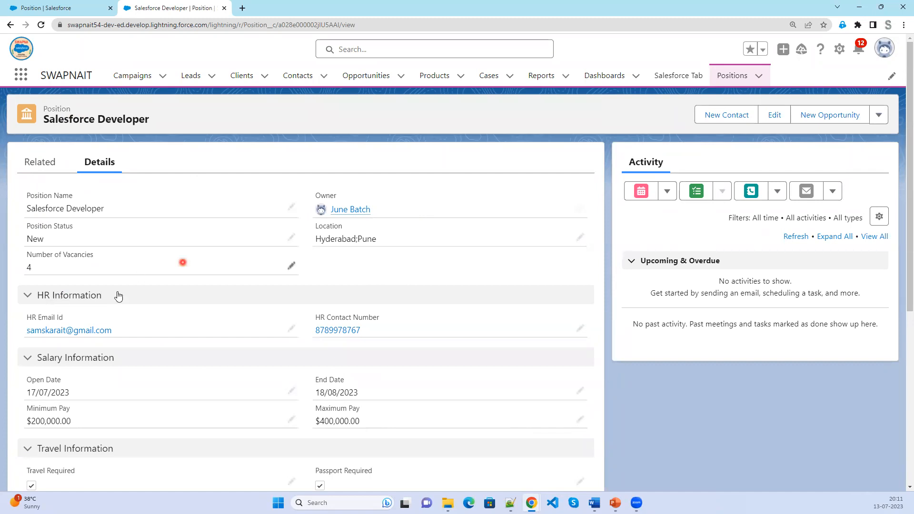
Collapse the HR, Salary, Travel Information and Description sections of the record.
left_click(26, 296)
left_click(27, 325)
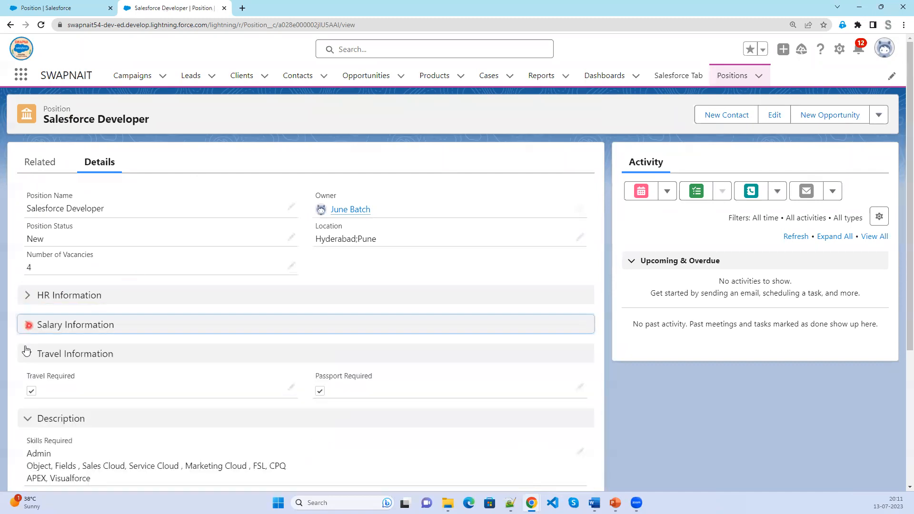
left_click(26, 353)
left_click(27, 383)
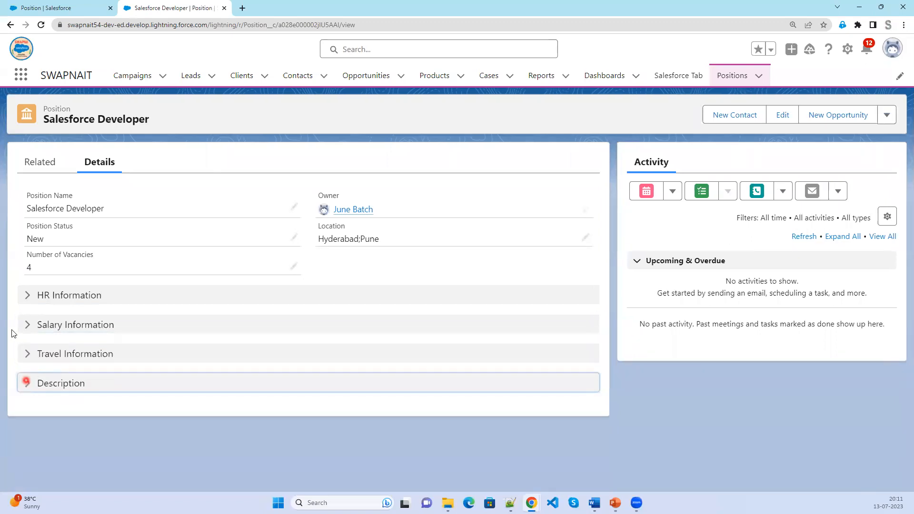
Review HR, Salary and Travel sections one by one, collapsing each again, then switch to PowerPoint.
left_click(28, 297)
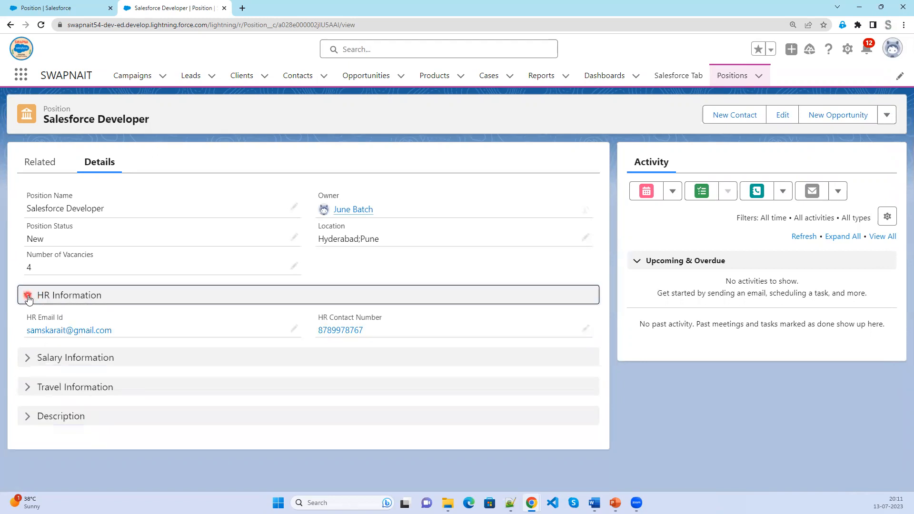
left_click(101, 331)
left_click(27, 296)
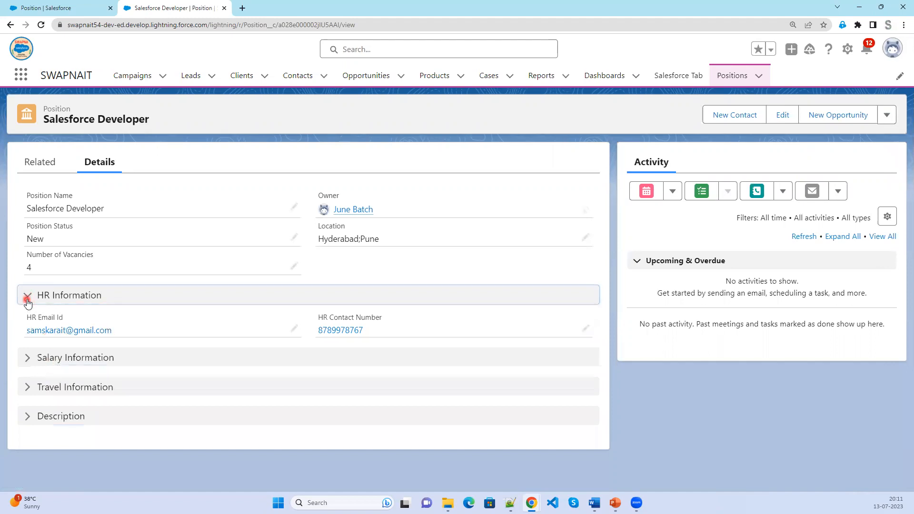
left_click(27, 325)
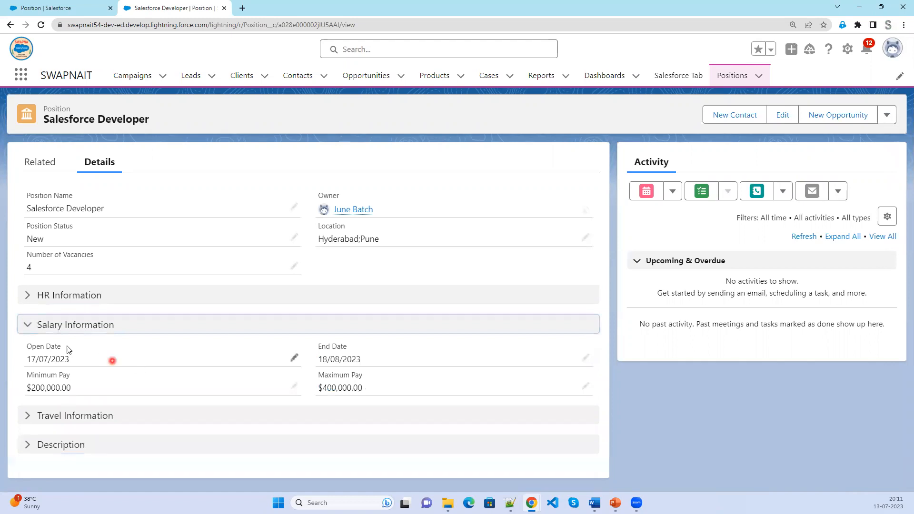
left_click(27, 326)
left_click(28, 359)
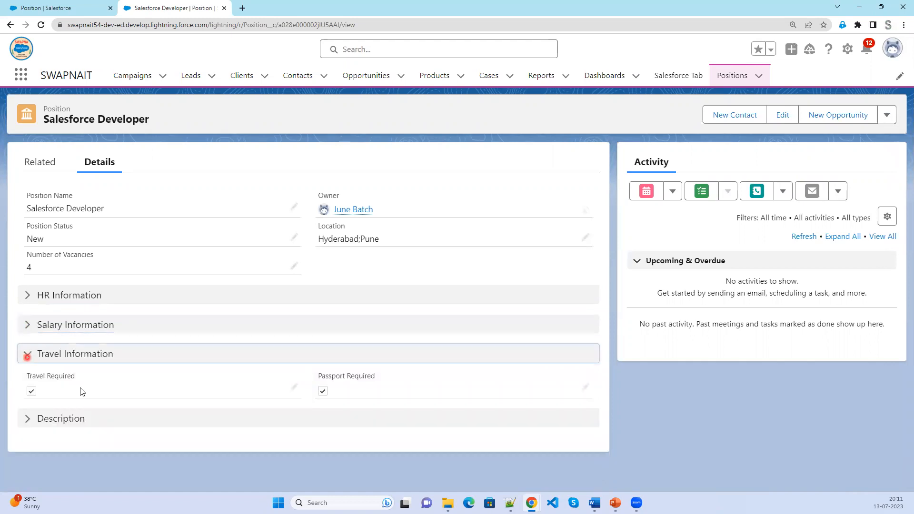
left_click(24, 354)
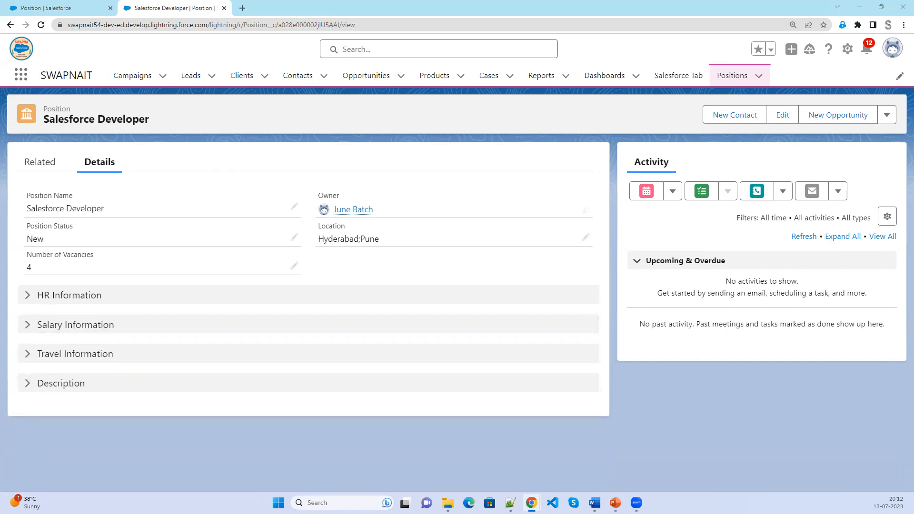
key("alt+Tab")
Show the Creating Custom Fields slide with its intro, Object Manager and Schema Builder bullets.
left_click(518, 377)
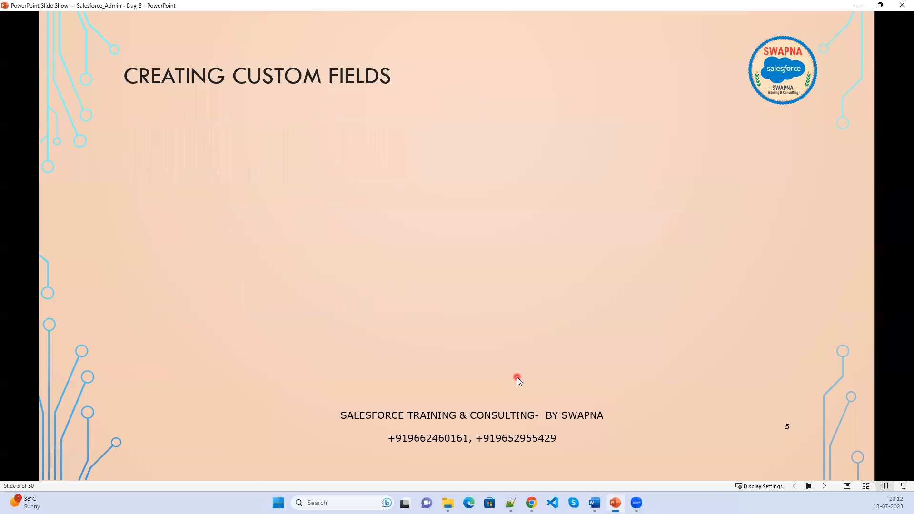
left_click(517, 377)
left_click(517, 377)
left_click(517, 377)
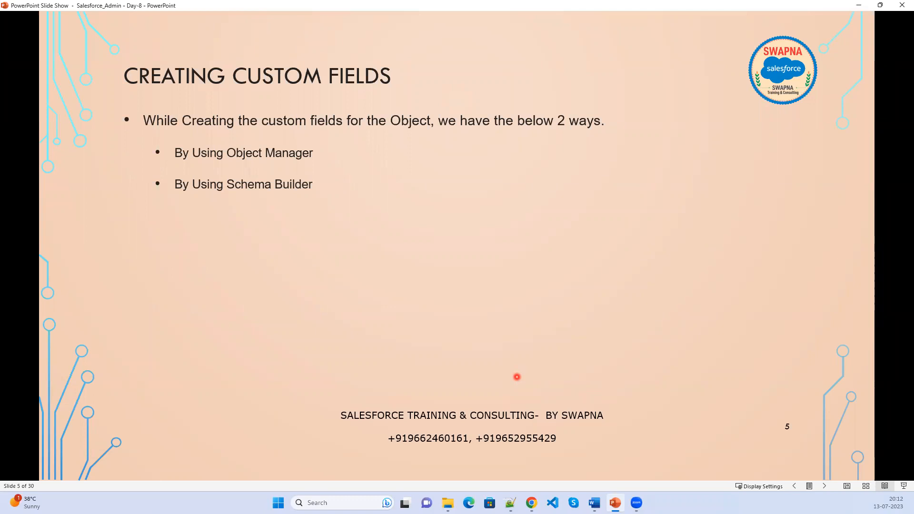
Advance through the Using Object Manager slides up to the Step 4 page layouts points.
left_click(517, 377)
scroll(517, 377, "down", 10)
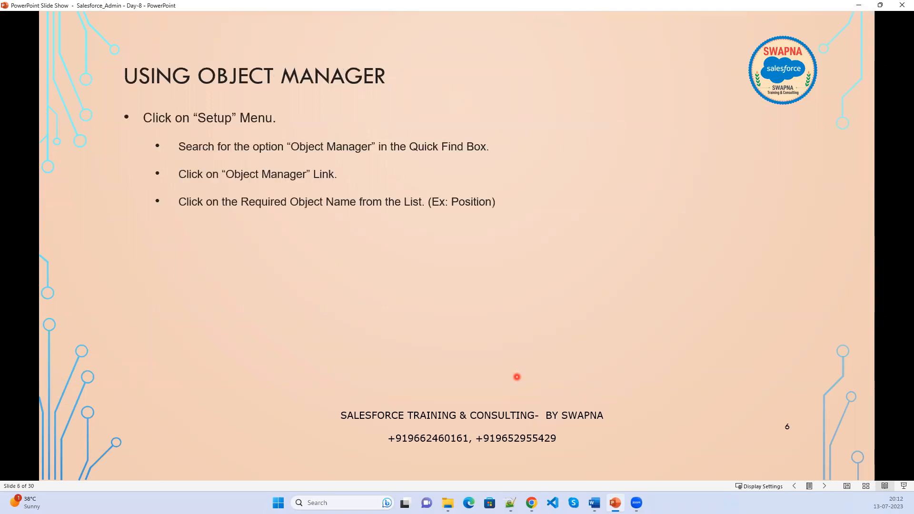
scroll(517, 377, "down", 7)
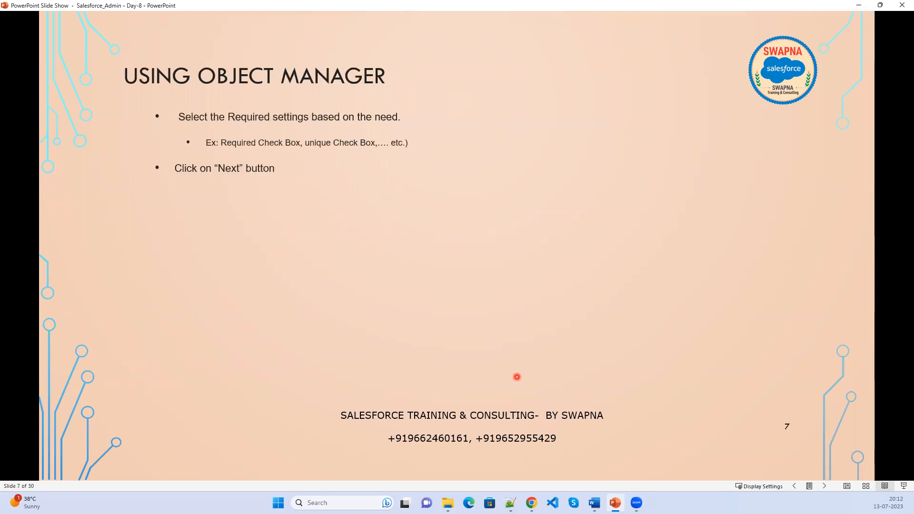
scroll(517, 377, "down", 1)
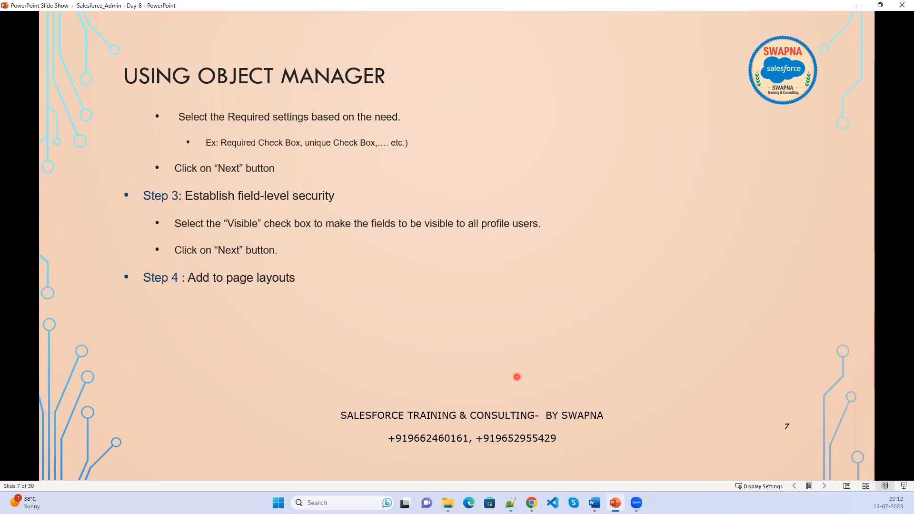
scroll(517, 377, "down", 1)
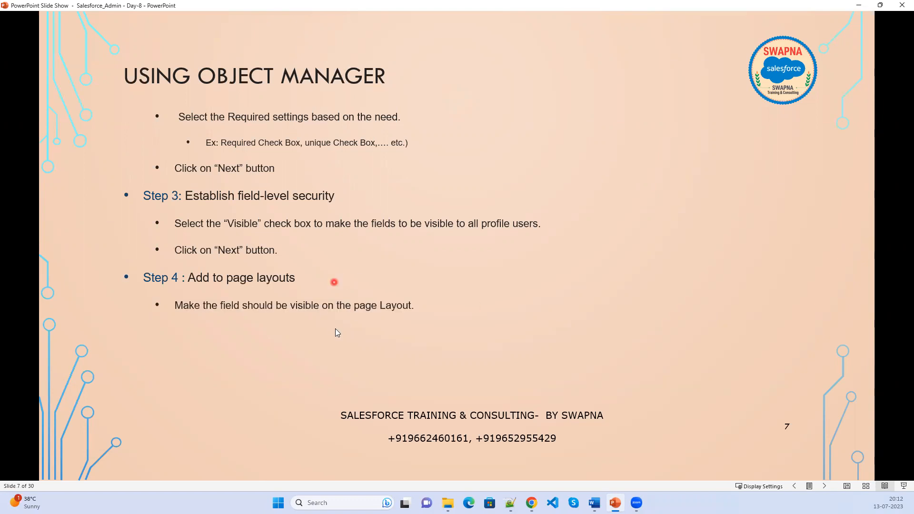
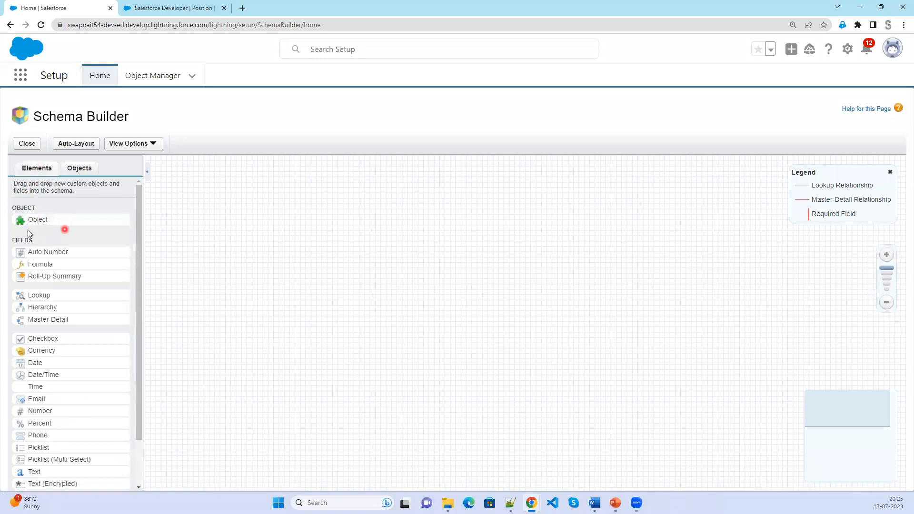
Place a new custom object on the Schema Builder canvas.
left_click(36, 221)
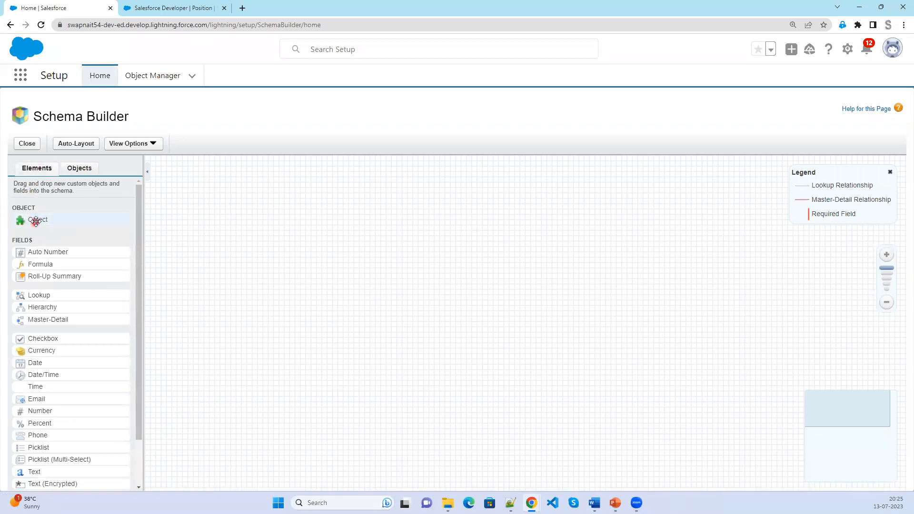
left_click(76, 174)
left_click(46, 174)
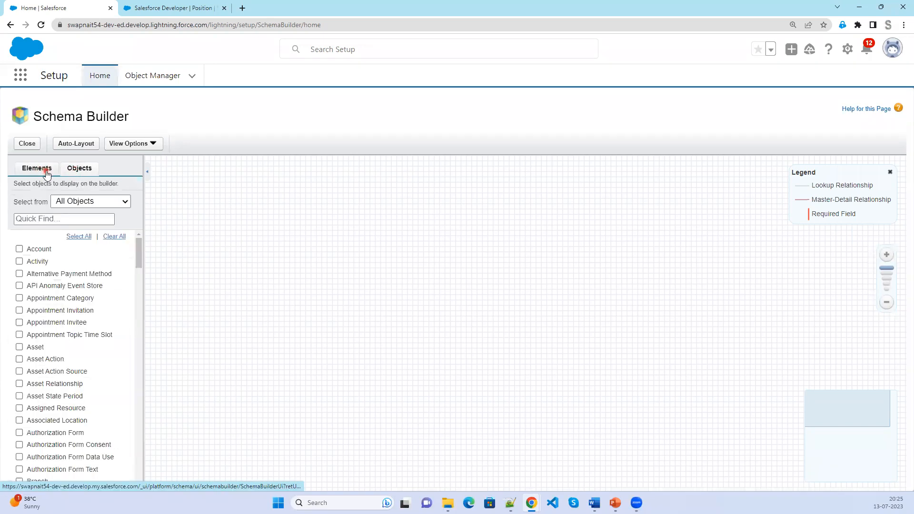
left_click(80, 169)
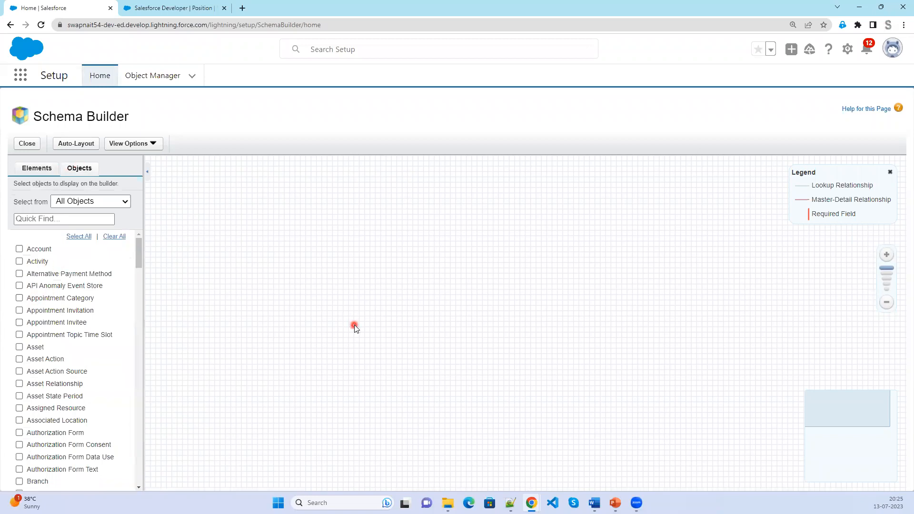
left_click(34, 169)
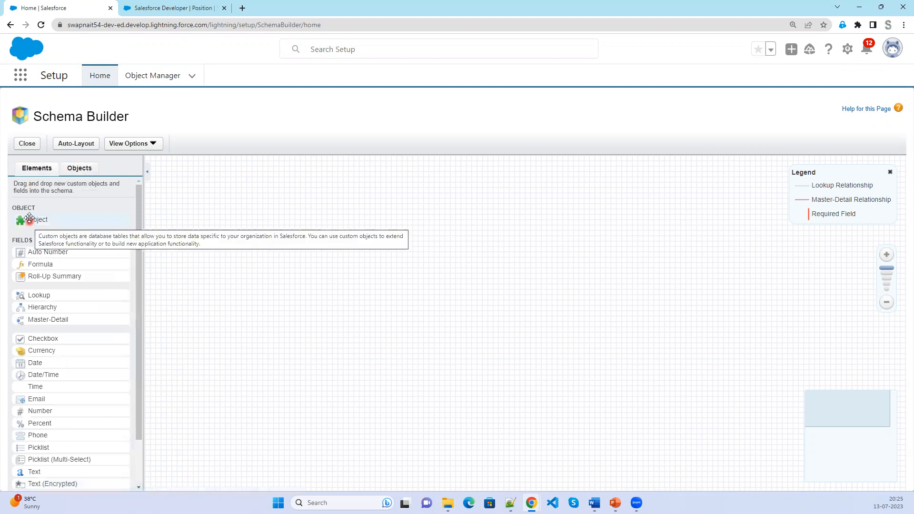
left_click_drag(30, 218, 347, 248)
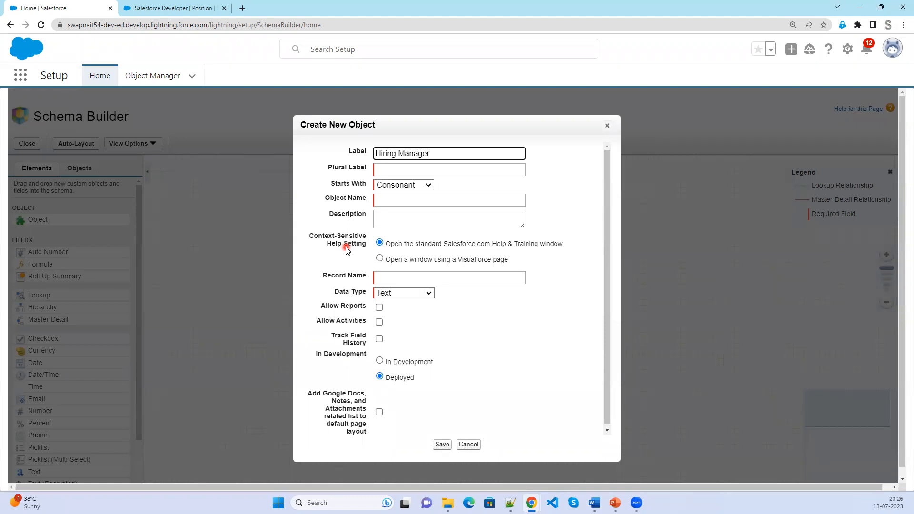
Label the object Hiring Manager, plural Hiring Managers, keeping Text as the record name type.
key("Tab")
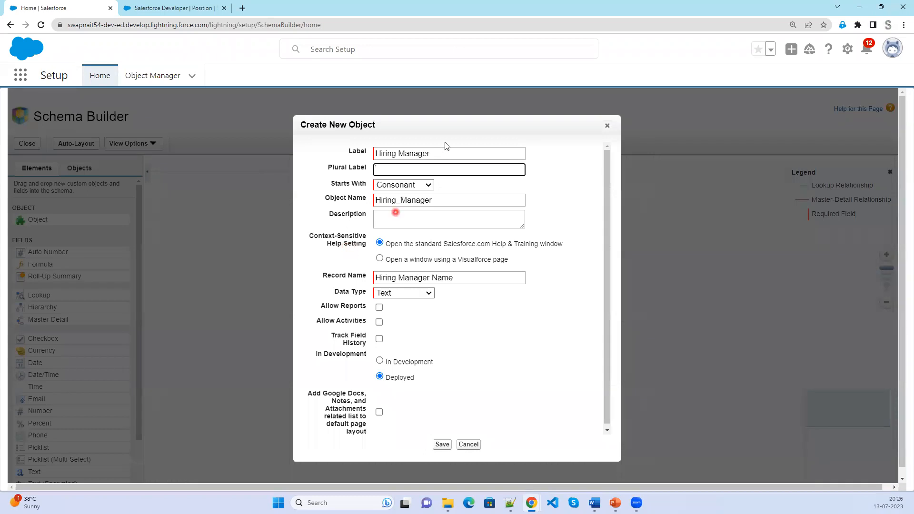
left_click_drag(431, 154, 368, 159)
key("ctrl+c")
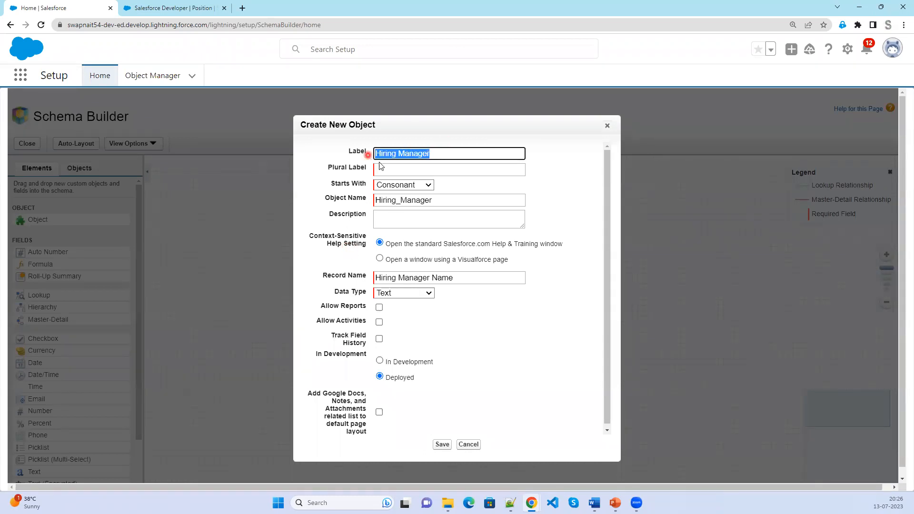
left_click(409, 168)
key("ctrl+v")
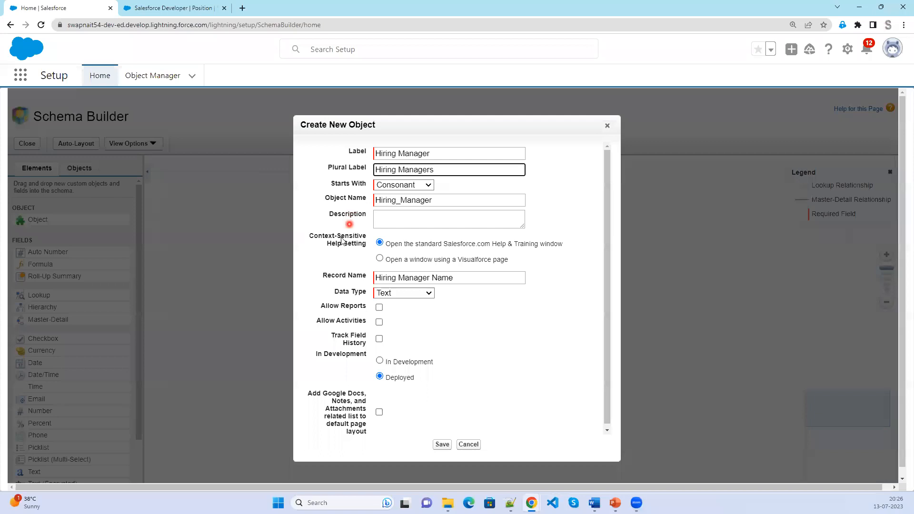
left_click_drag(313, 237, 428, 244)
left_click(538, 267)
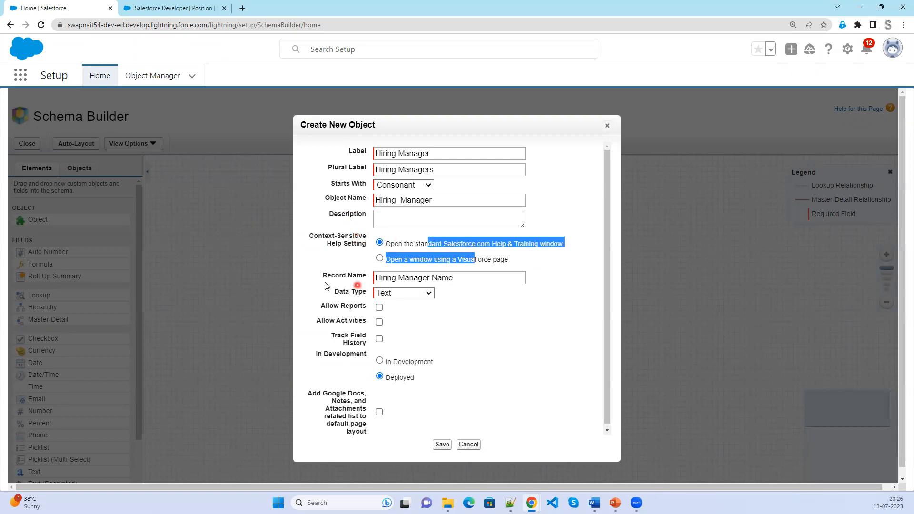
left_click_drag(323, 276, 400, 298)
left_click(400, 296)
left_click(491, 309)
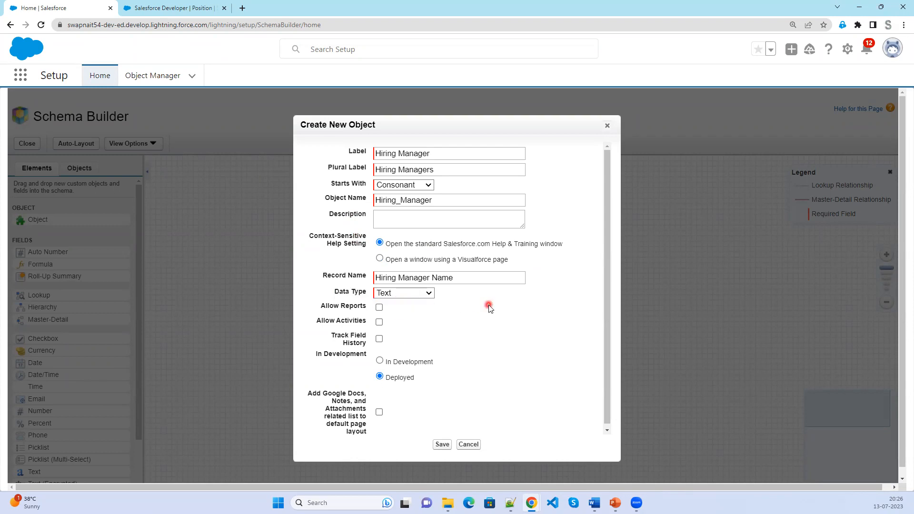
Allow reports and activities, track field history, and keep the object Deployed.
left_click(318, 305)
left_click(380, 308)
left_click(380, 322)
left_click(379, 340)
left_click(380, 377)
scroll(510, 388, "down", 1)
scroll(510, 388, "up", 1)
left_click(175, 7)
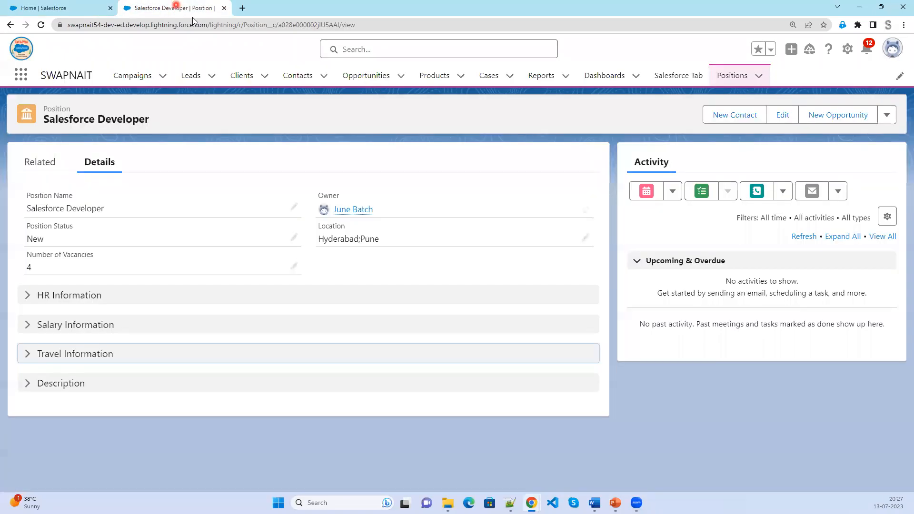
Open Setup in a new browser tab beside the Position record tab.
left_click(849, 52)
left_click(825, 81)
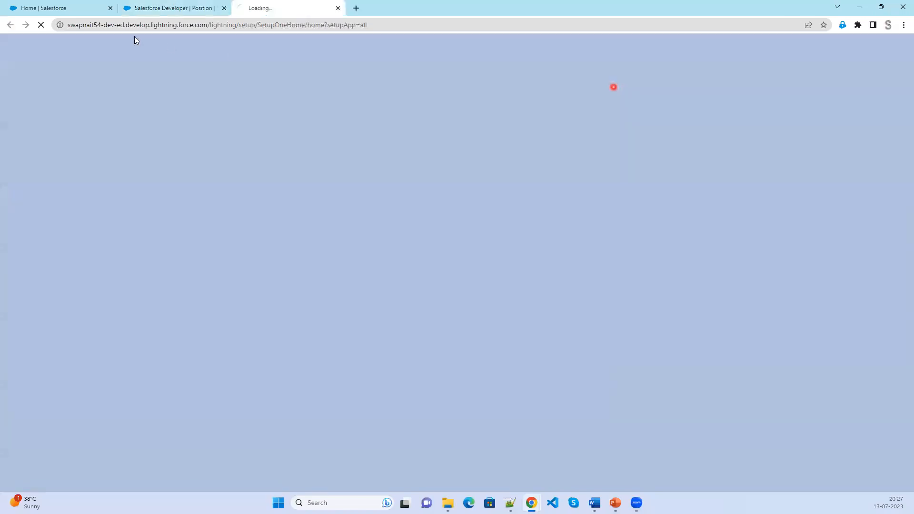
left_click_drag(154, 11, 360, 11)
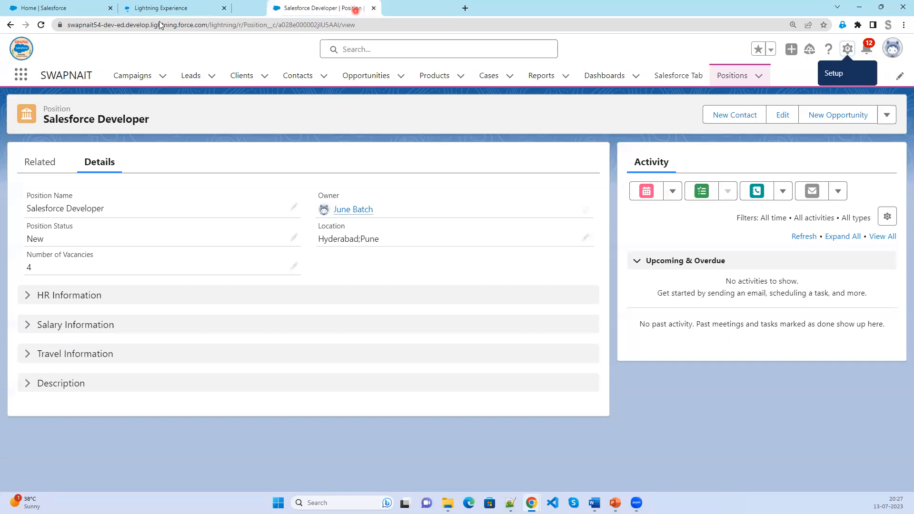
left_click(40, 11)
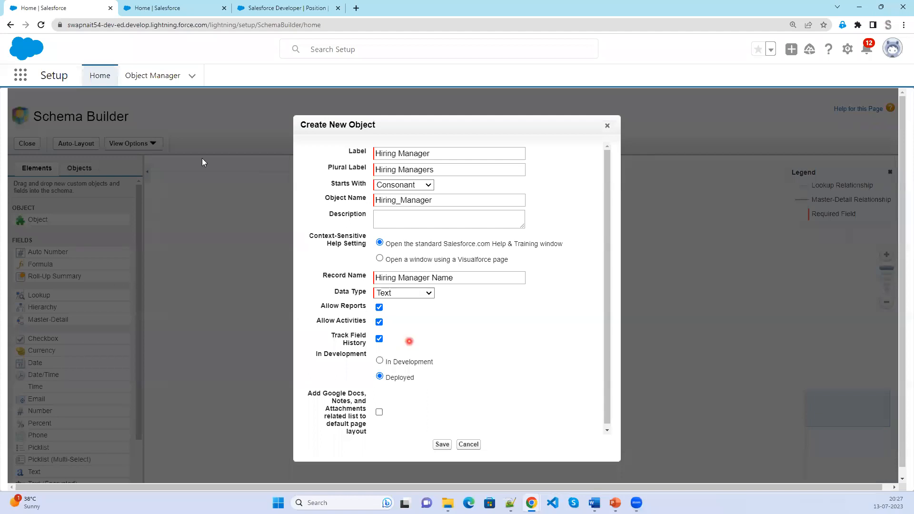
left_click(162, 8)
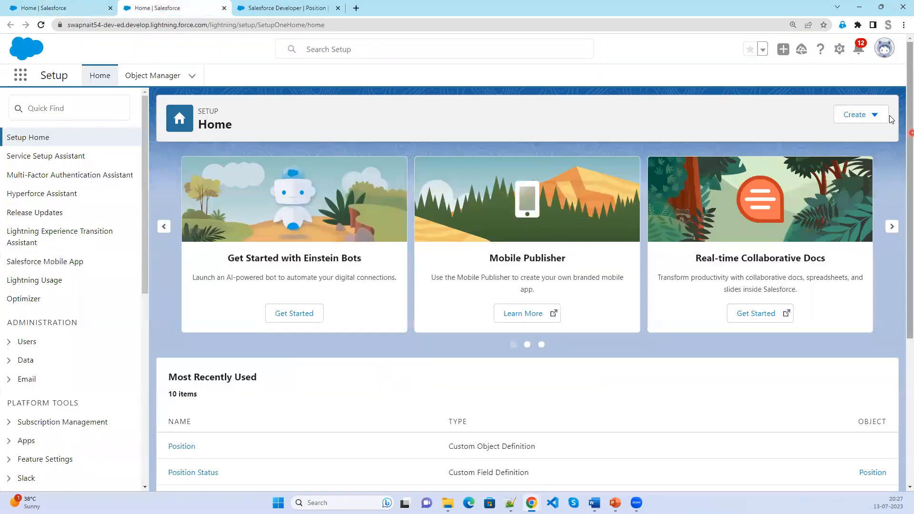
Start a New Custom Object from Setup and look through its full form.
left_click(876, 115)
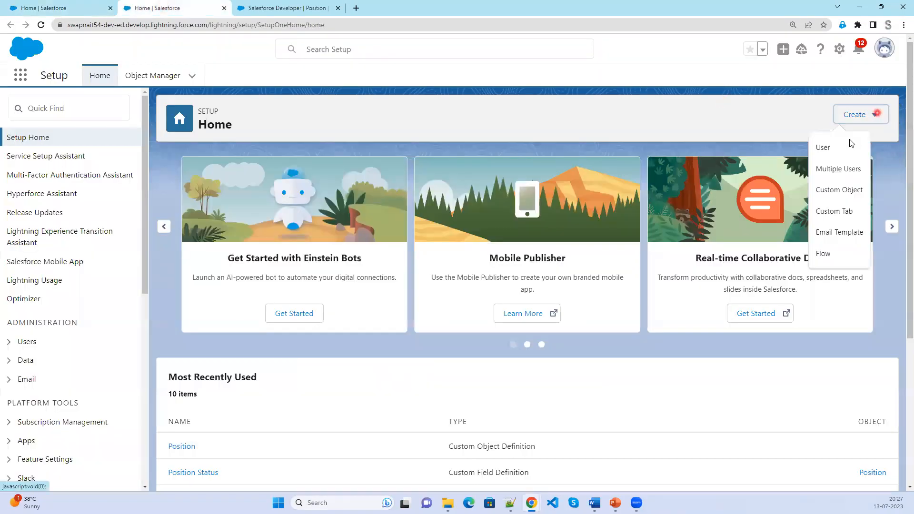
left_click(850, 195)
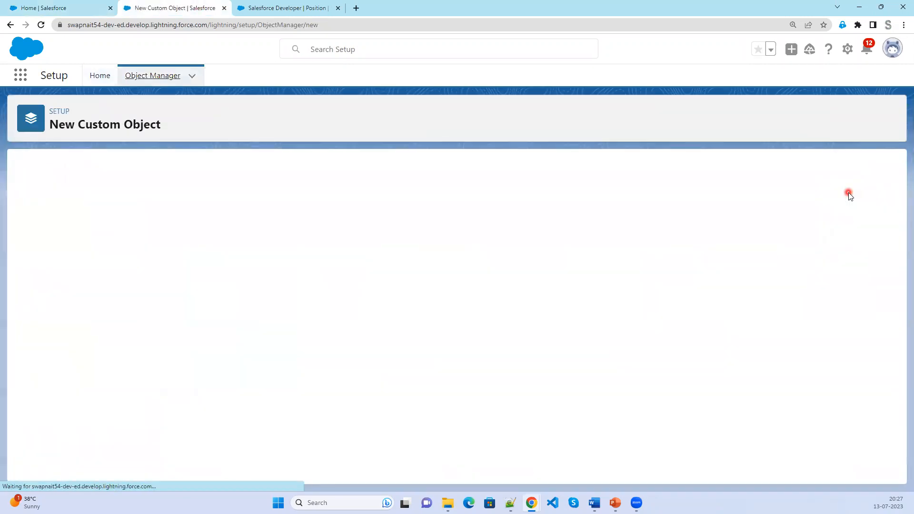
scroll(418, 310, "down", 3)
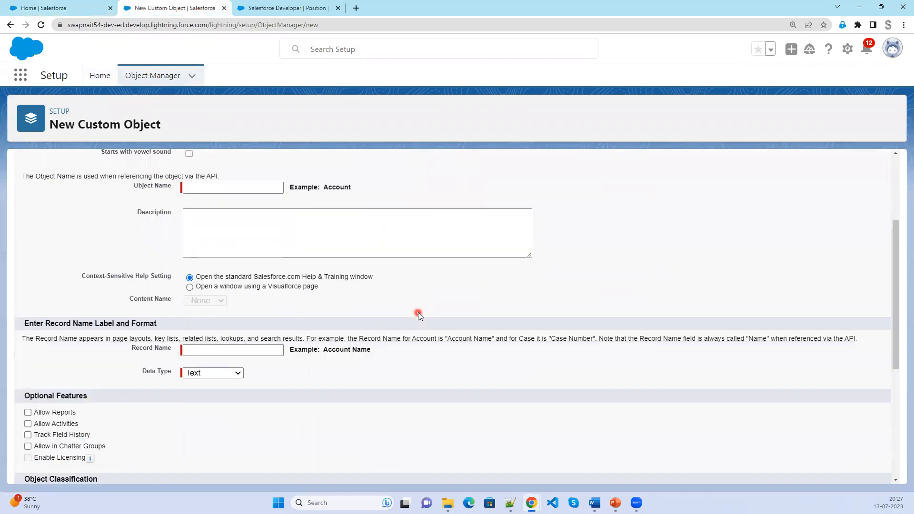
scroll(418, 316, "up", 2)
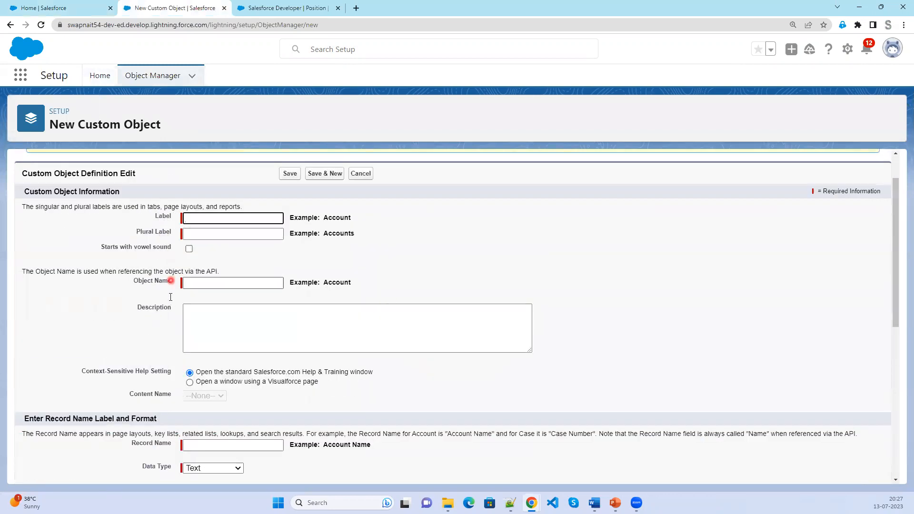
scroll(235, 319, "down", 2)
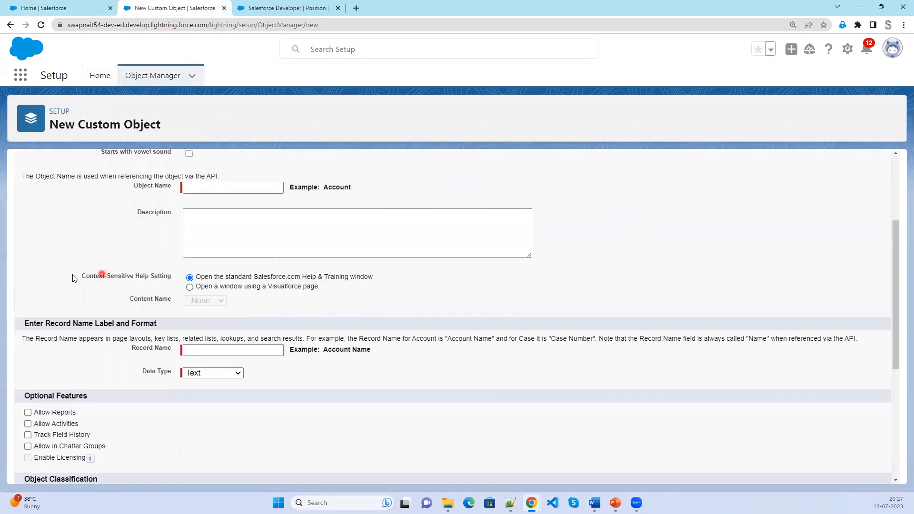
left_click_drag(82, 276, 223, 289)
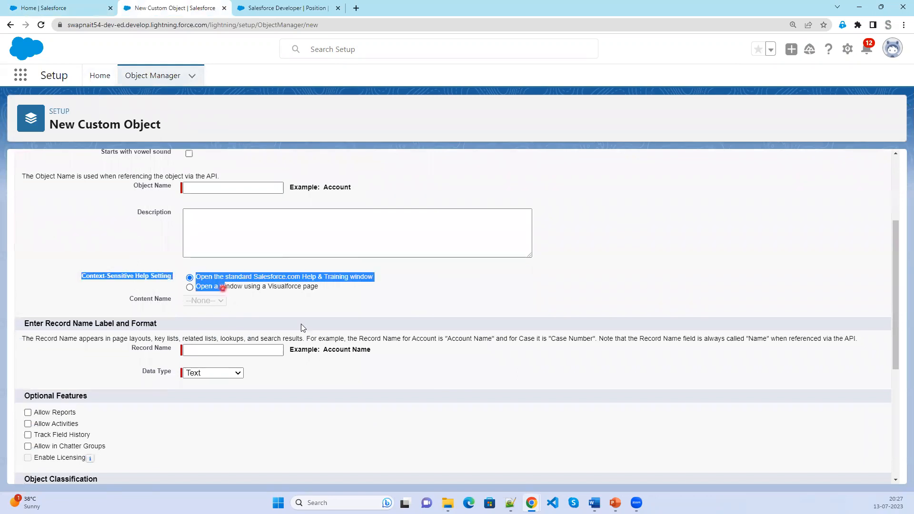
scroll(339, 339, "down", 2)
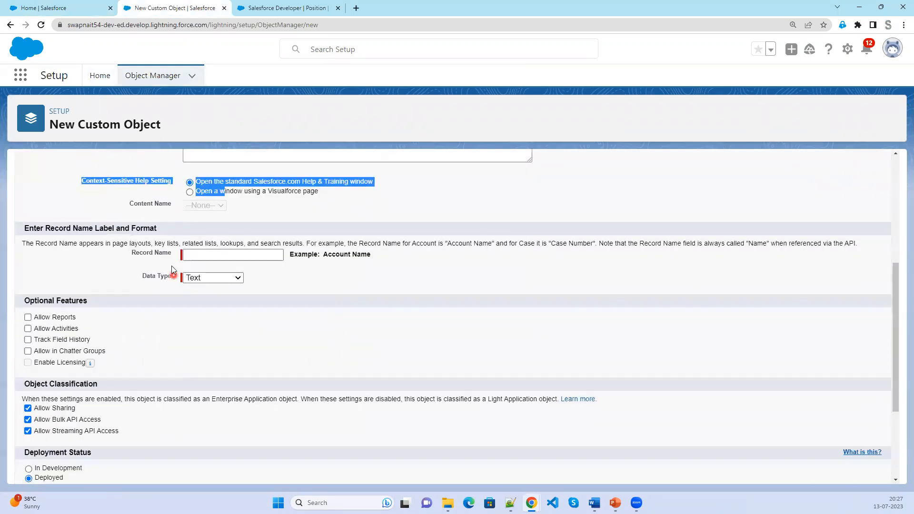
scroll(199, 297, "down", 2)
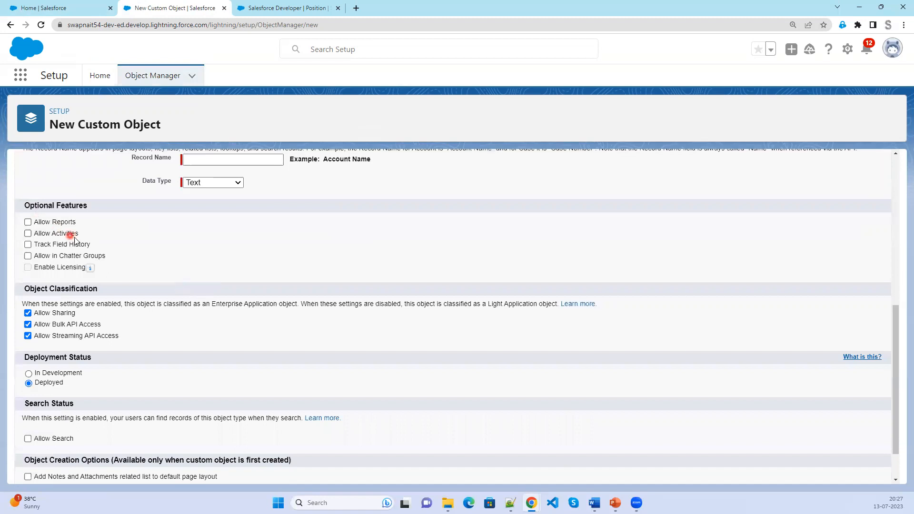
scroll(151, 298, "down", 1)
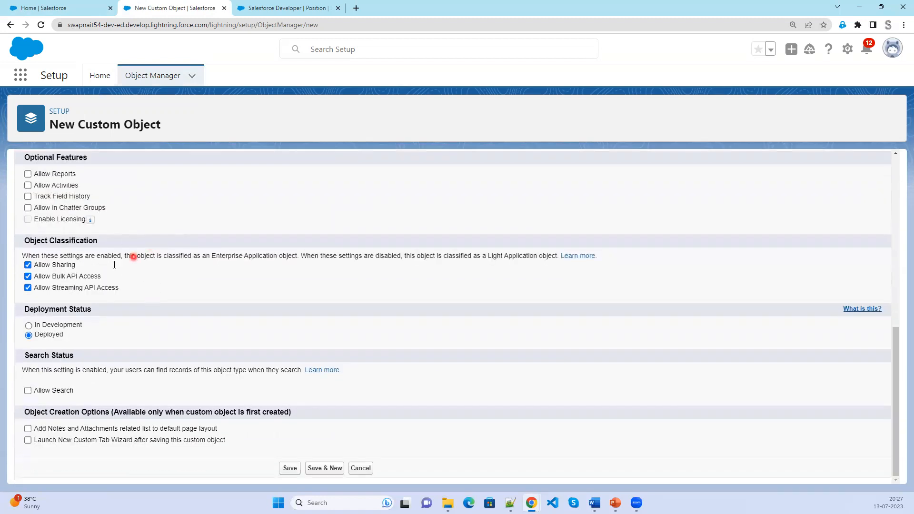
left_click(46, 8)
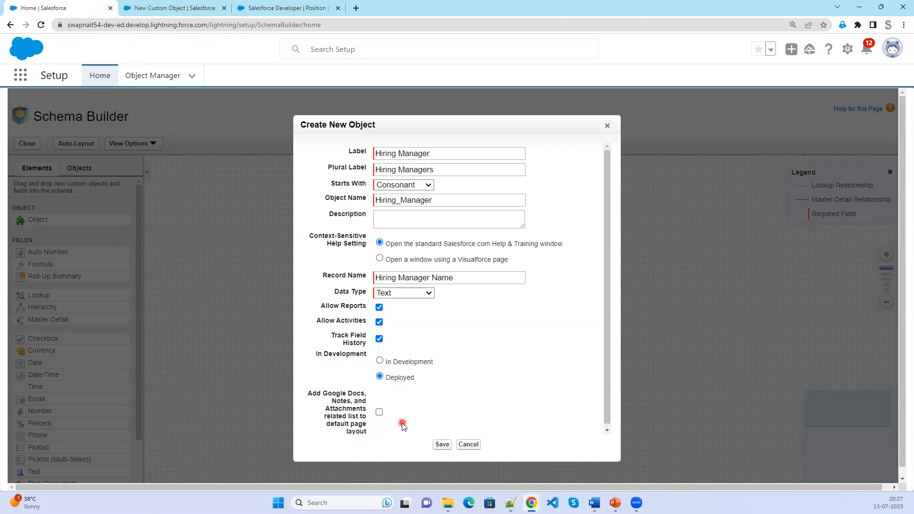
Save the new Hiring Manager custom object.
left_click(440, 445)
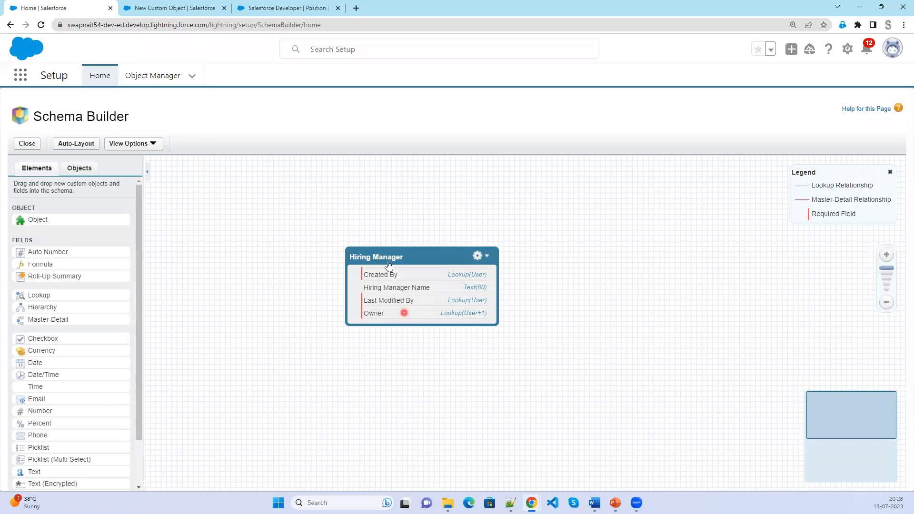
left_click(261, 7)
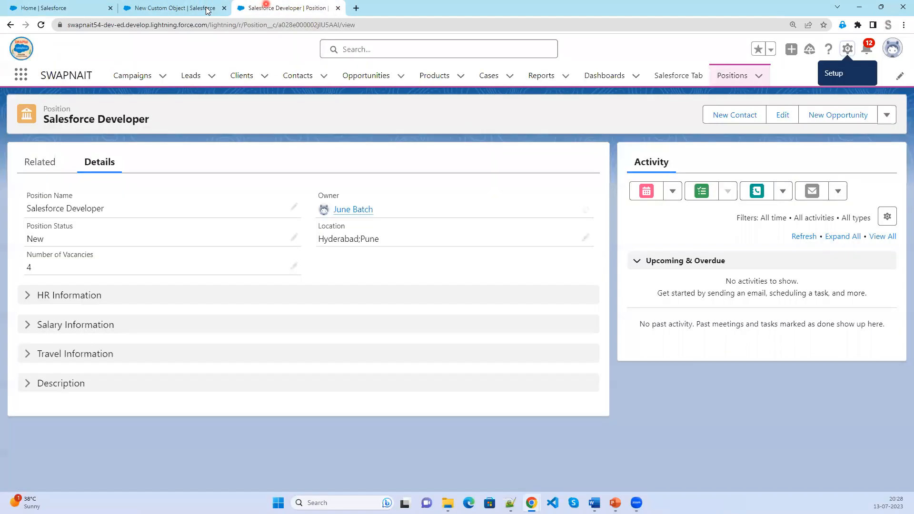
left_click(185, 8)
Find Hiring Manager in Object Manager by searching 'hi' and view its Fields & Relationships.
left_click(162, 75)
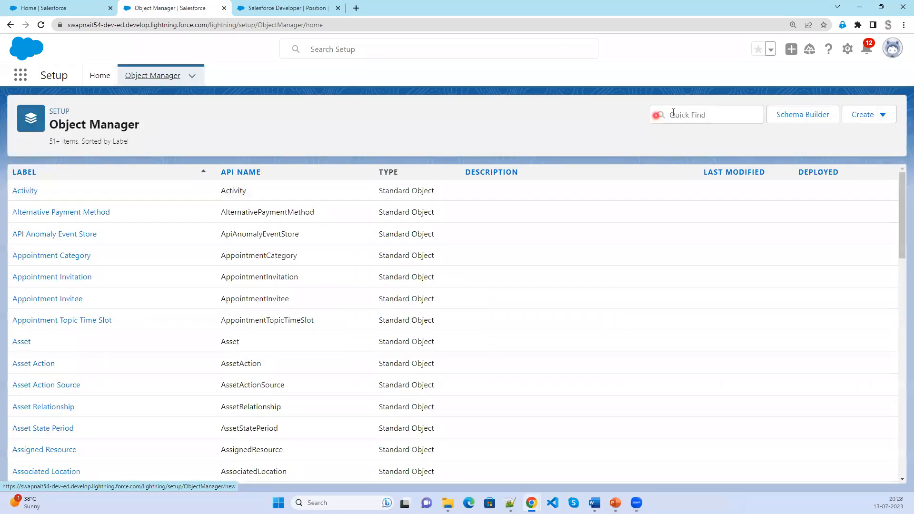
left_click(673, 114)
type("hi")
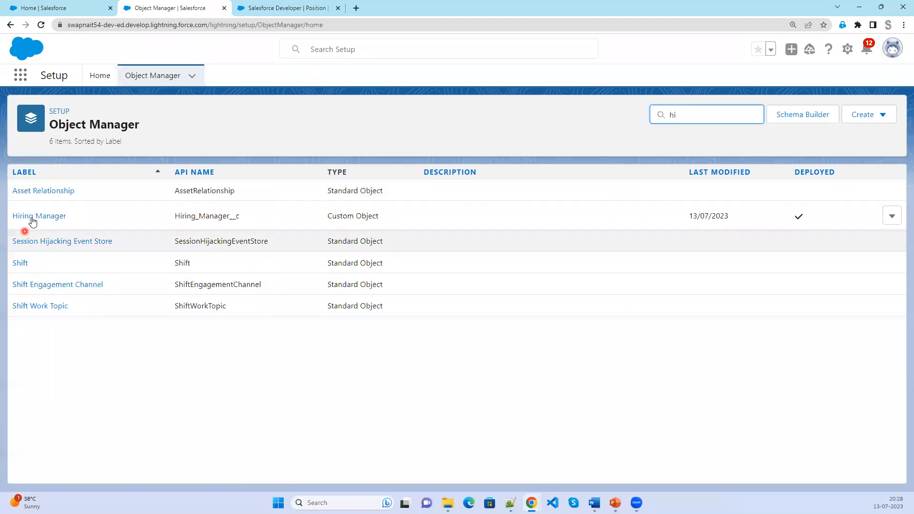
left_click(31, 217)
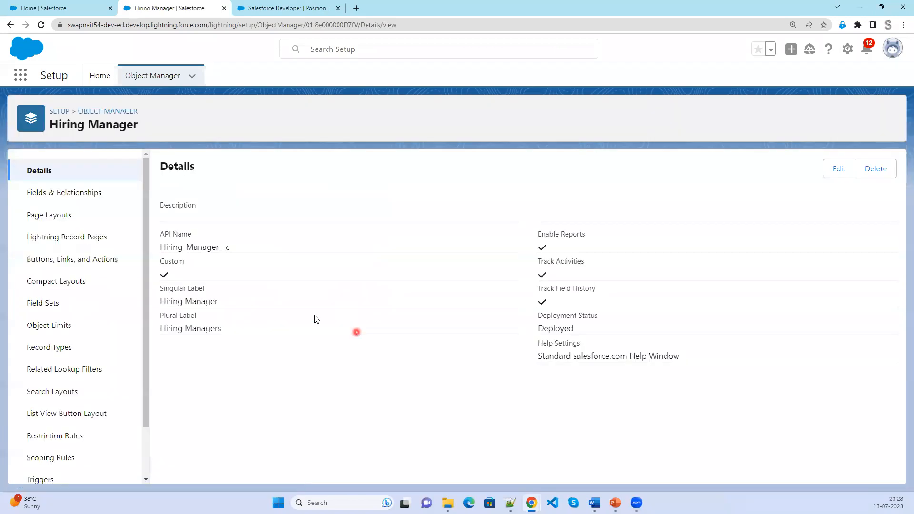
left_click(79, 193)
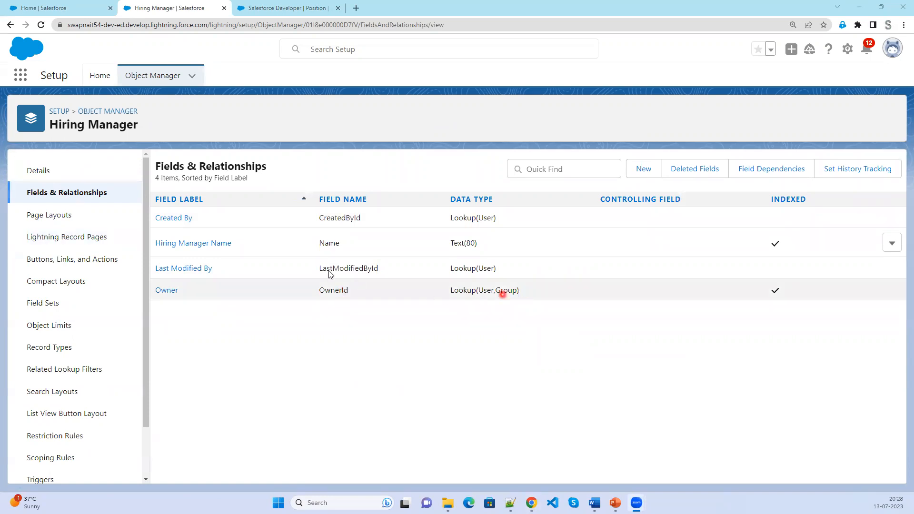
Start a new custom object tab for Hiring Manager with the Hands tab style.
left_click(97, 76)
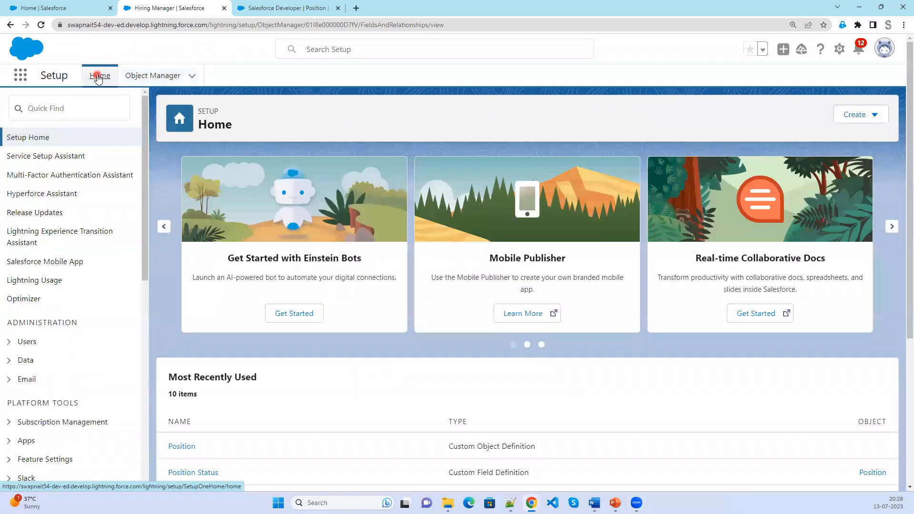
left_click(82, 105)
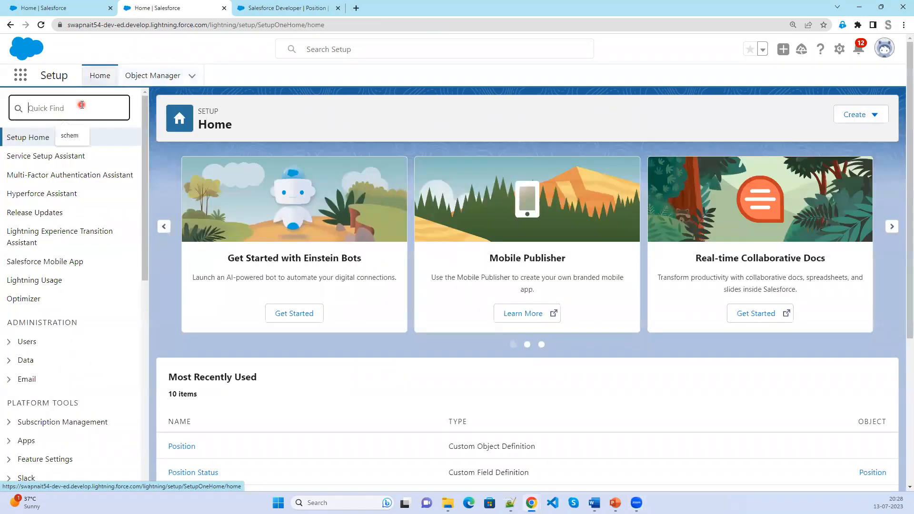
type("t")
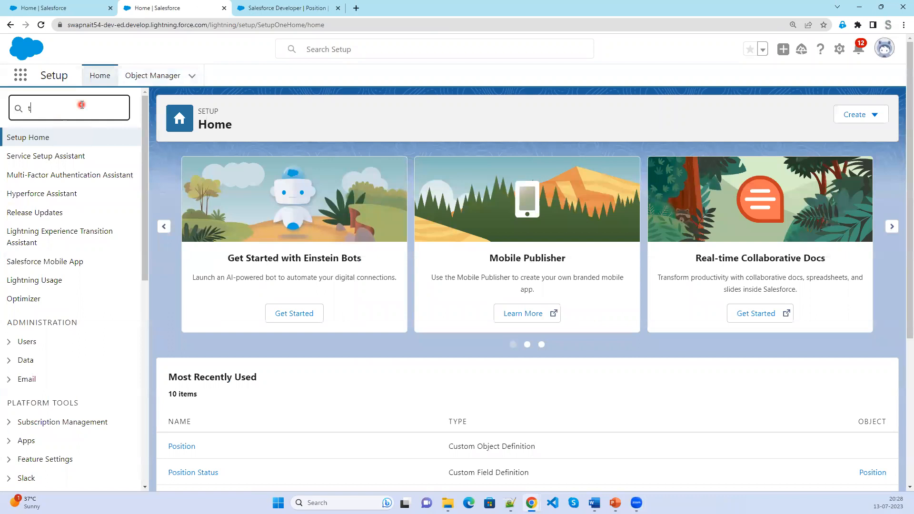
type("abs")
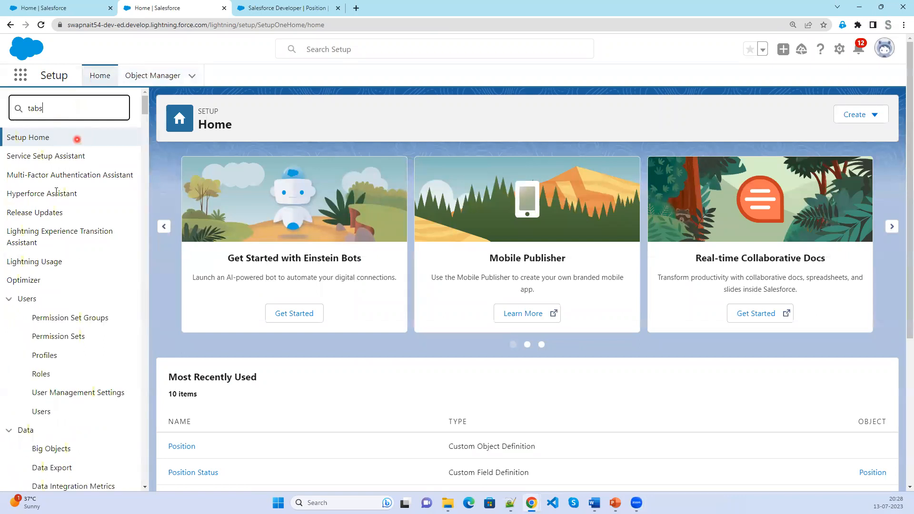
left_click(40, 175)
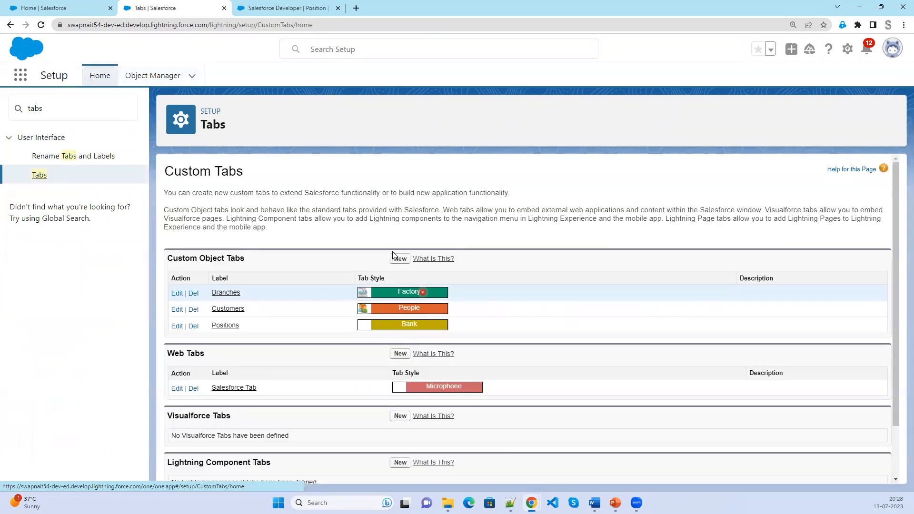
left_click(399, 259)
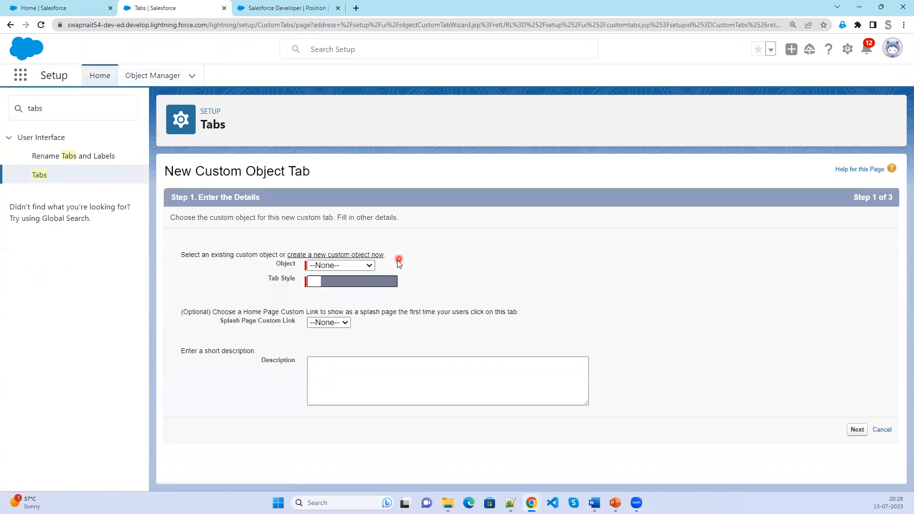
left_click(360, 266)
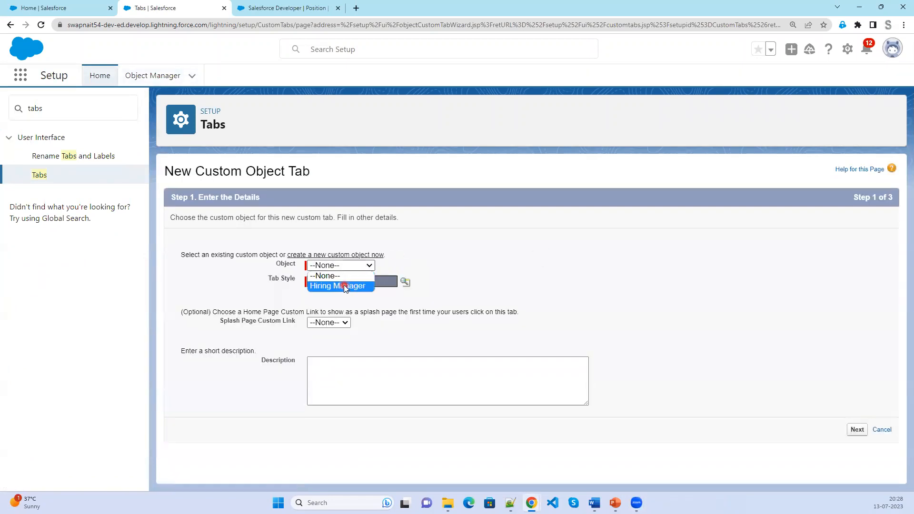
left_click(344, 285)
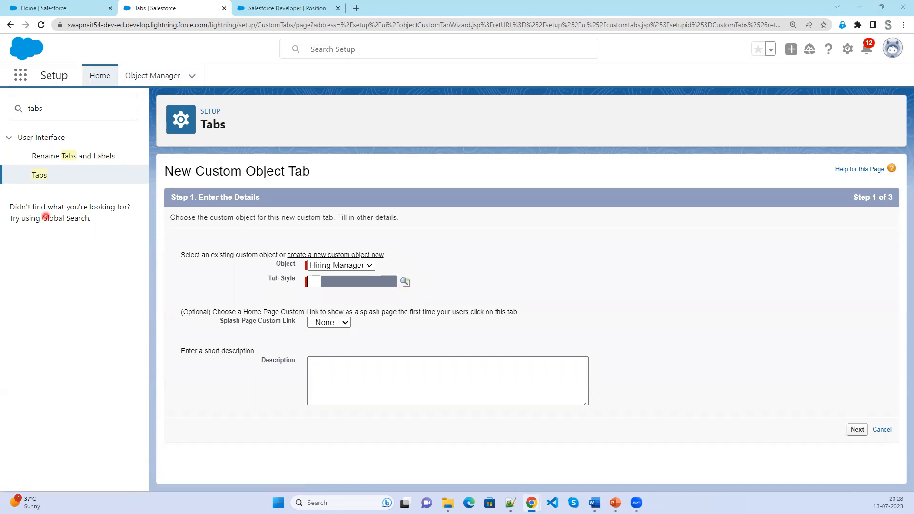
left_click(456, 375)
scroll(456, 376, "down", 2)
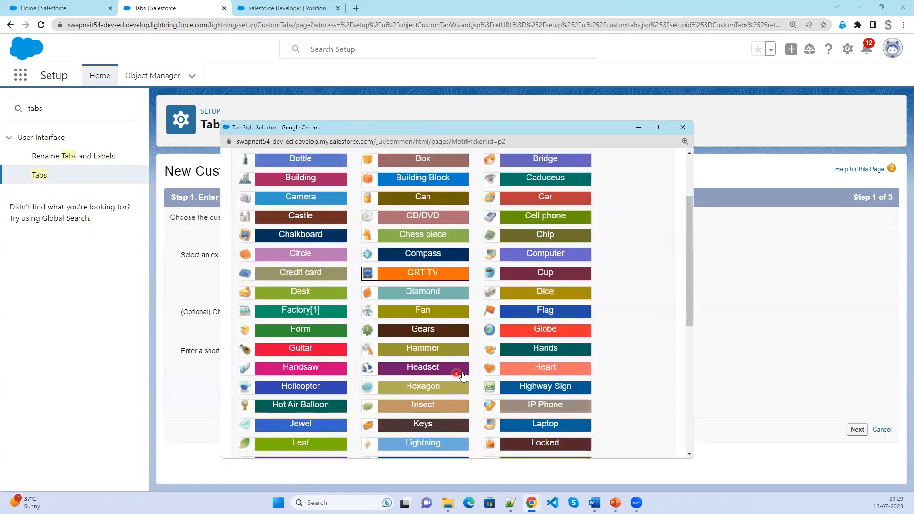
left_click(548, 355)
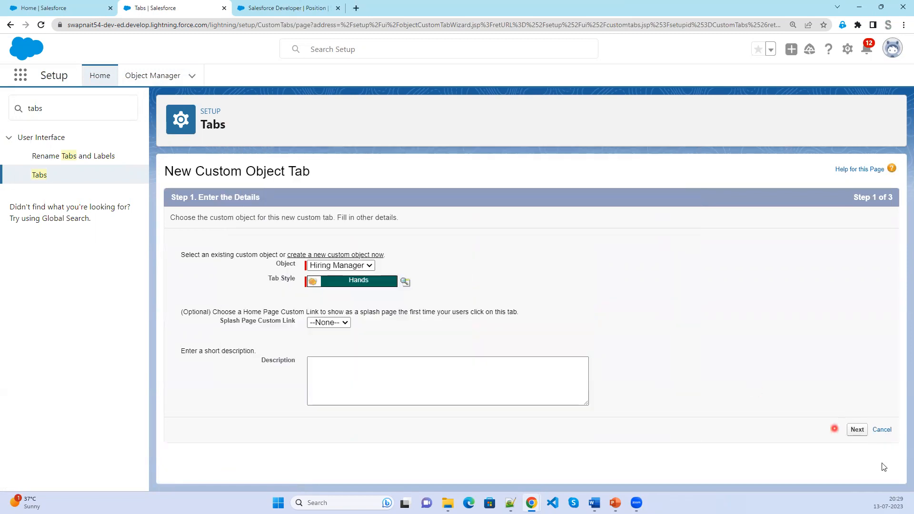
Accept the default profile and app visibility and save the Hiring Managers tab.
left_click(862, 430)
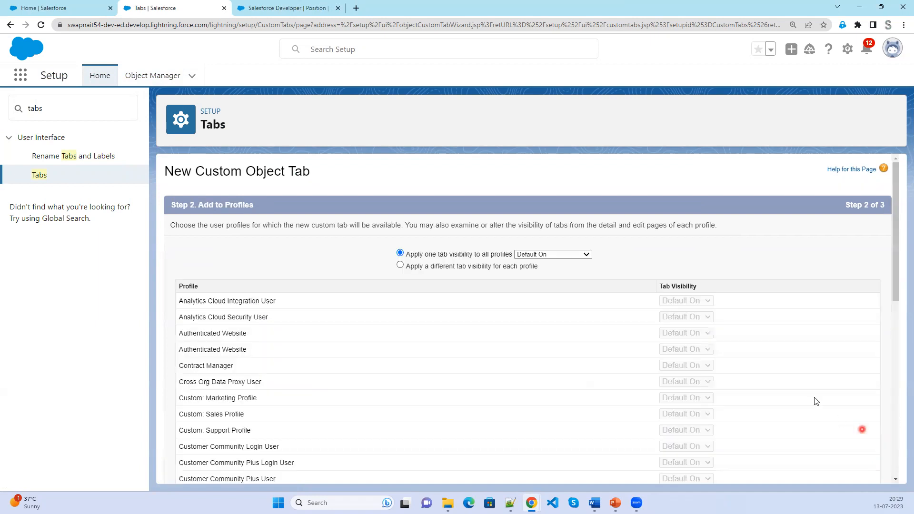
scroll(826, 457, "down", 3)
scroll(829, 466, "down", 6)
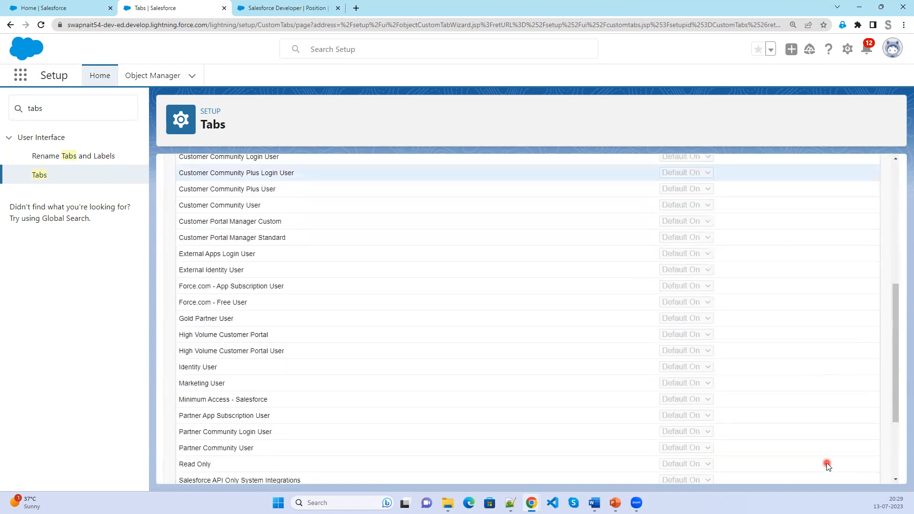
left_click(848, 470)
scroll(849, 474, "down", 5)
left_click(847, 470)
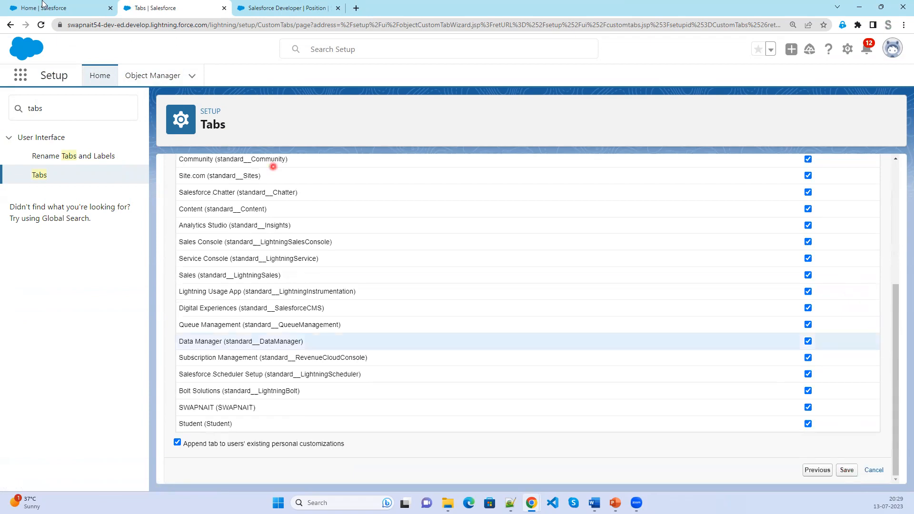
Check the Schema Builder tab, then return to the Custom Tabs setup page.
left_click(62, 7)
left_click(325, 339)
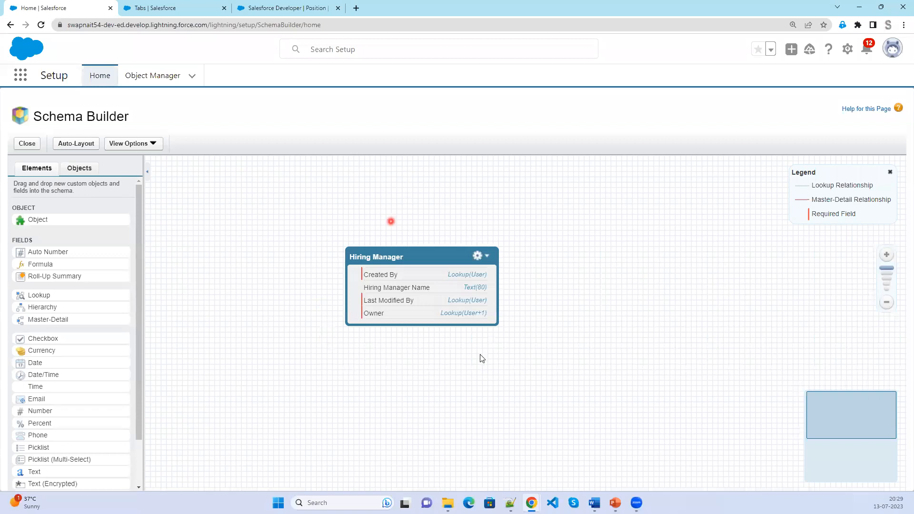
left_click(429, 275)
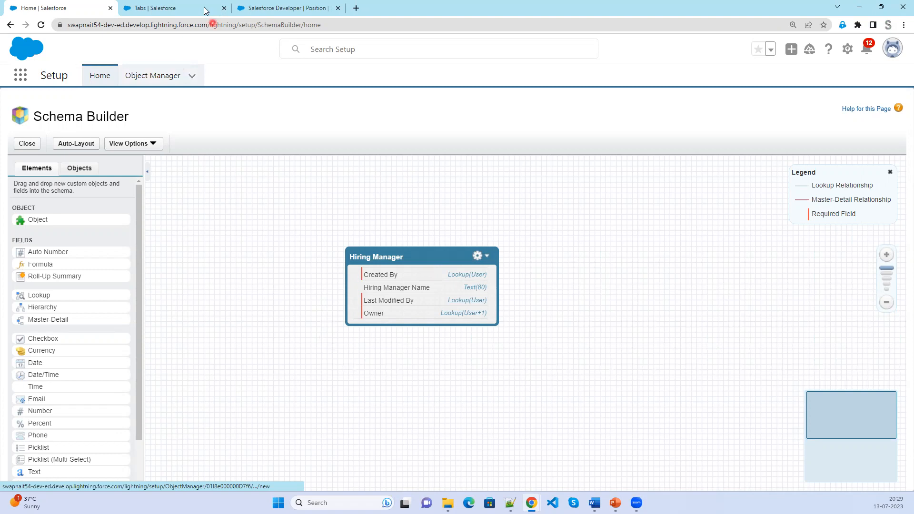
left_click(181, 8)
left_click(35, 105)
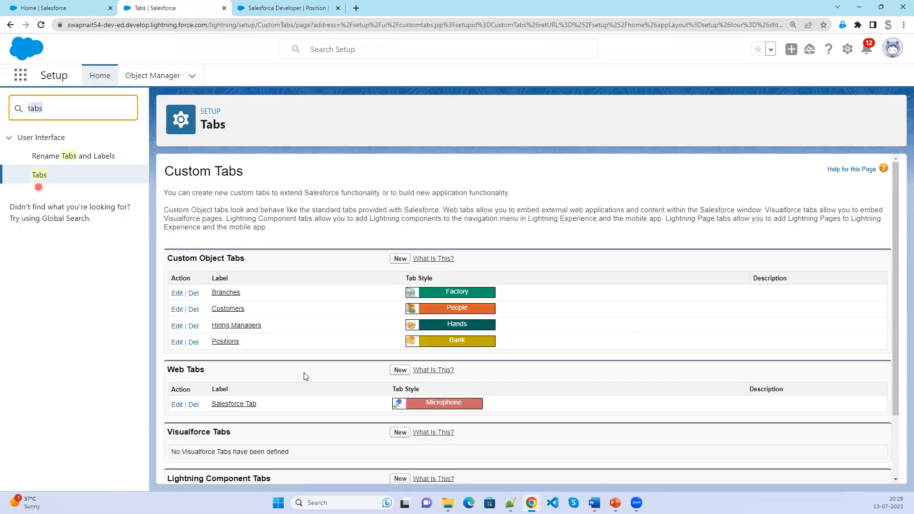
Open the Object Manager list, show Schema Builder, then return to the USE CASE slide show.
left_click(141, 82)
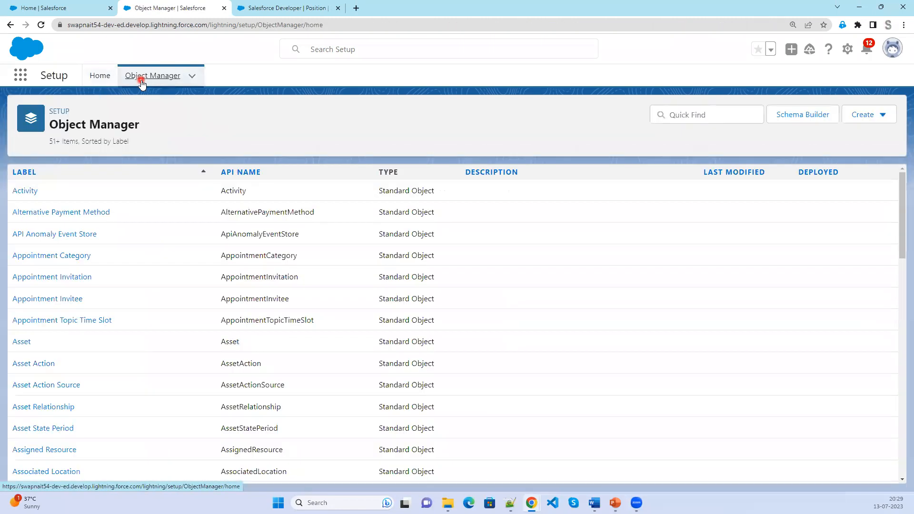
left_click(68, 6)
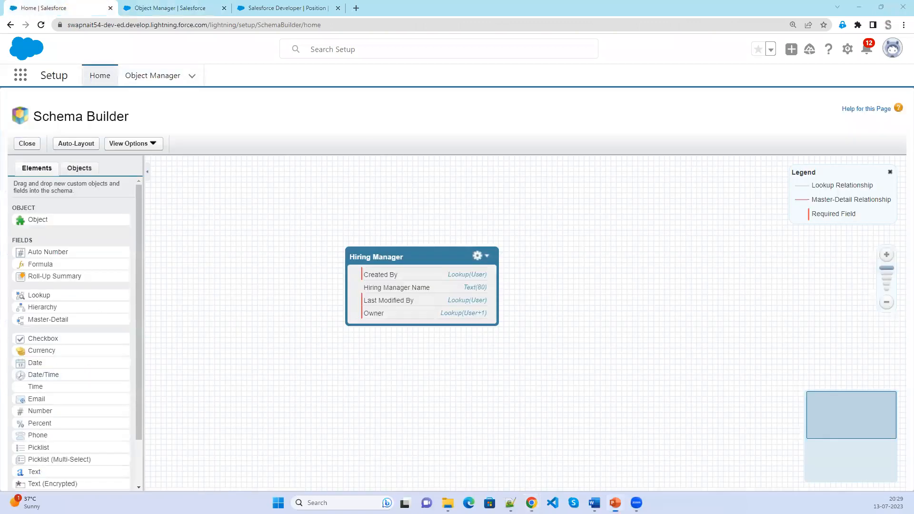
key("alt+Tab")
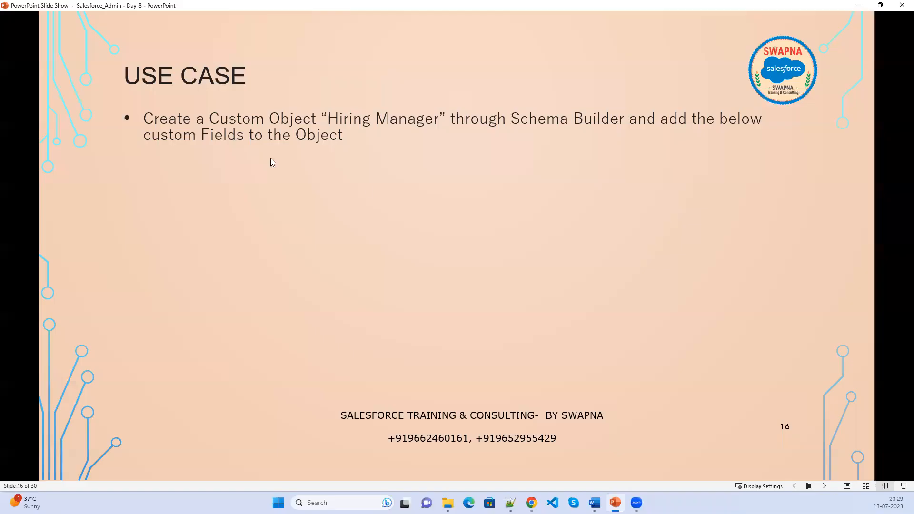
Reveal Hiring Manager Name and the Location picklist of seven cities, then minimise the show.
left_click(311, 362)
left_click(300, 362)
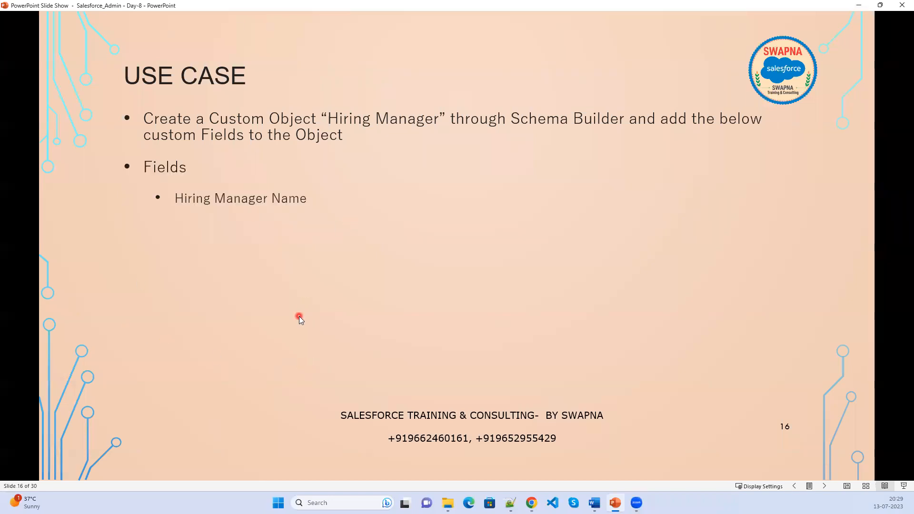
left_click(220, 307)
left_click(212, 256)
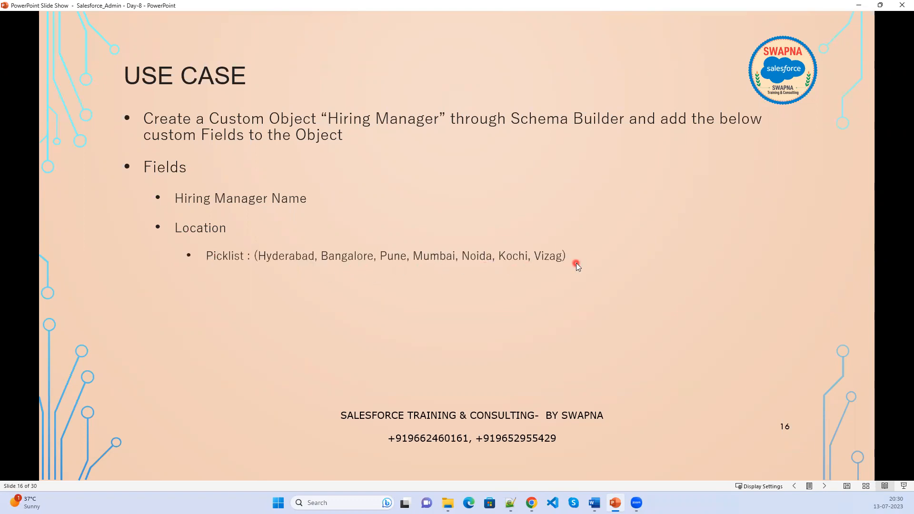
left_click(860, 7)
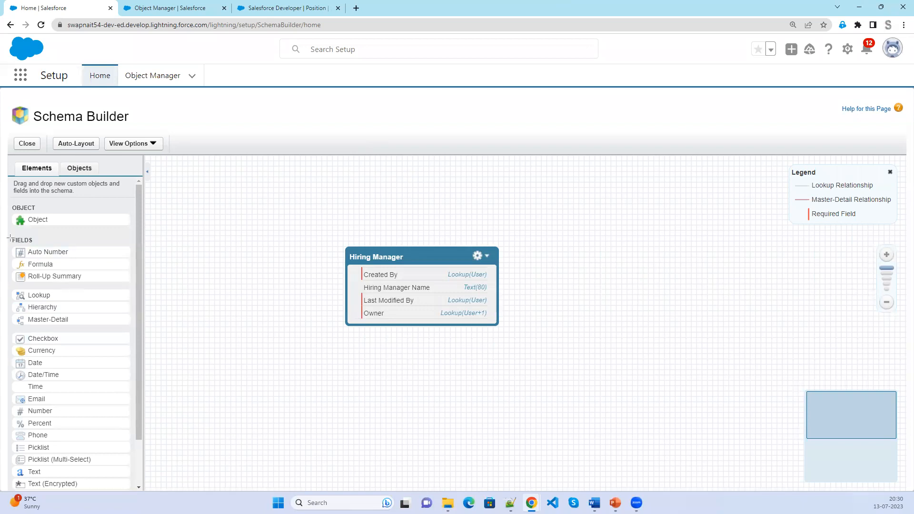
Drop a new picklist field onto Hiring Manager and label it Location.
mouse_move(12, 235)
left_mouse_down()
mouse_move(98, 496)
mouse_move(135, 497)
left_mouse_up()
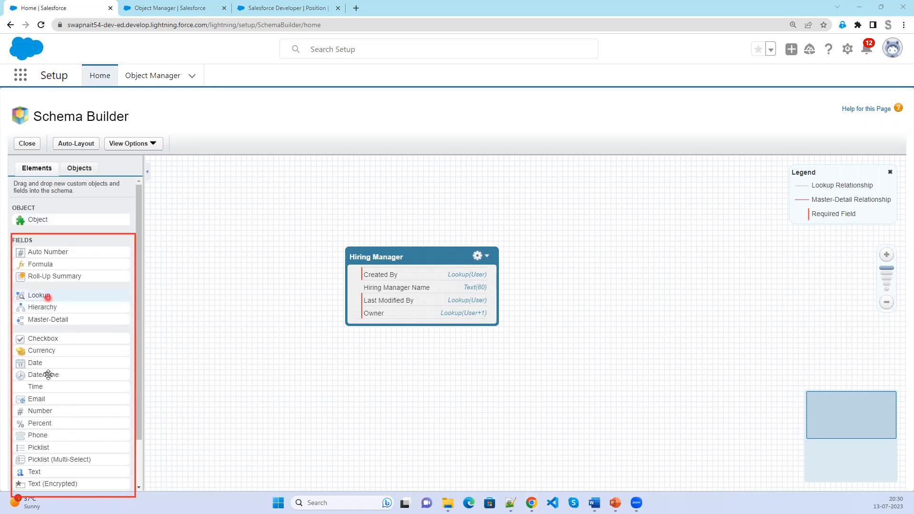
left_click_drag(49, 450, 403, 304)
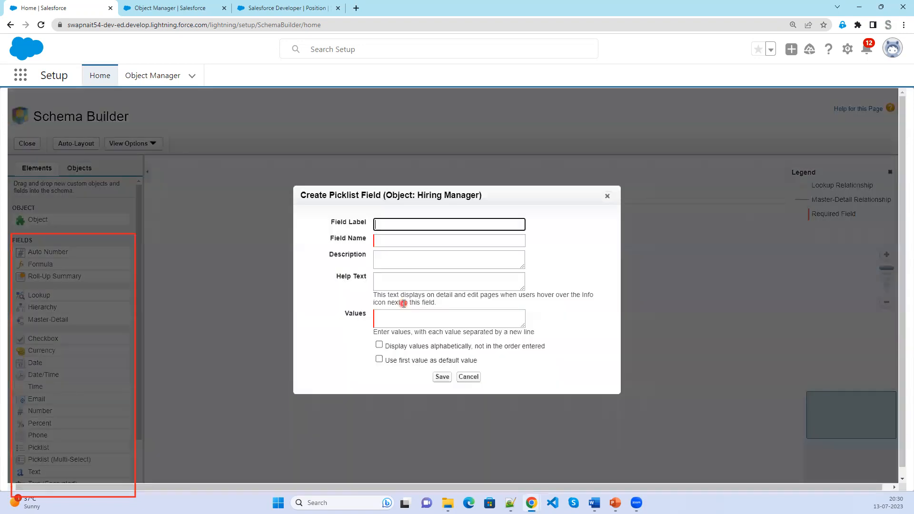
left_click(412, 222)
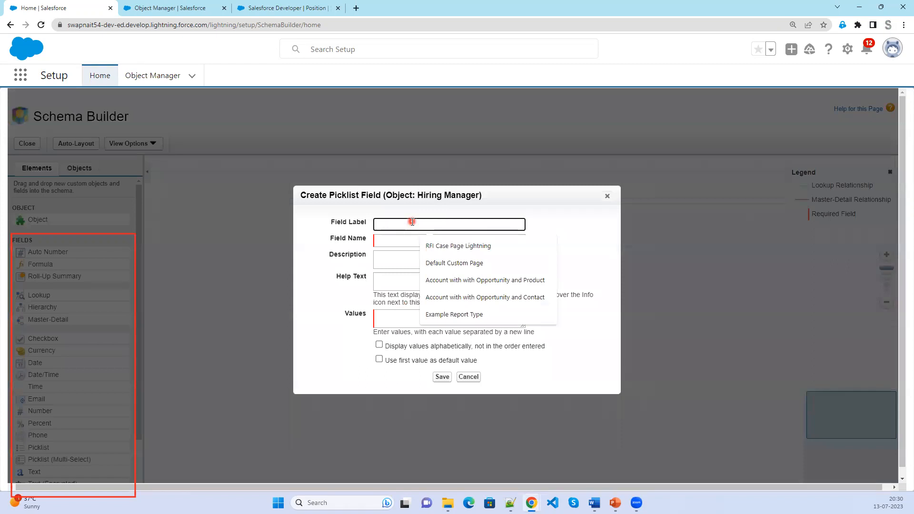
type("Location")
key("Tab")
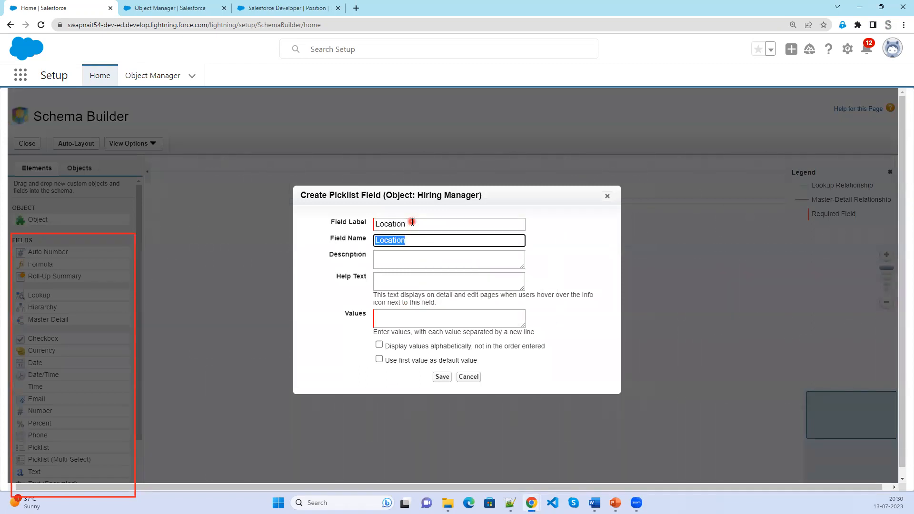
Enter the picklist values Hyderaba, Bangalore, Pune, Mumbai, Noida, Kochi and Vizag.
left_click(406, 316)
type("Hyderabad")
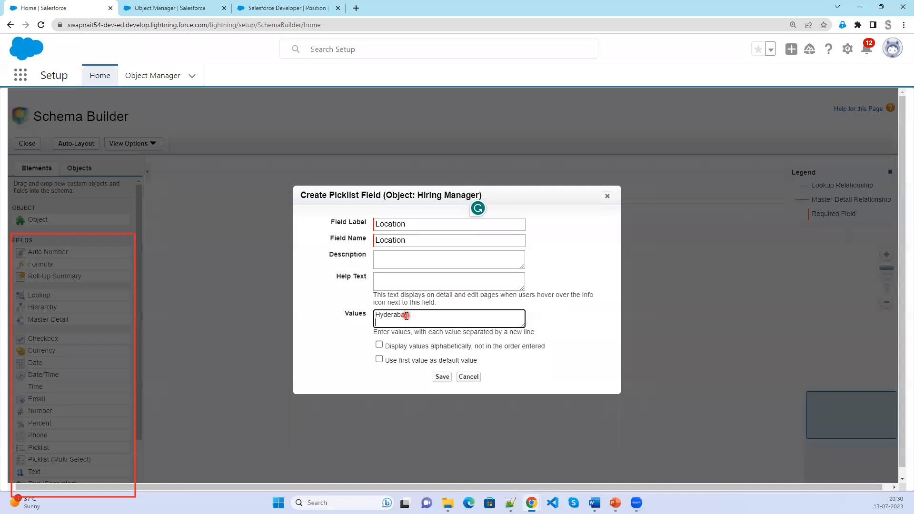
key("Return")
type("Bangalore")
key("Return")
type("Pune")
key("Return")
type("Mumbai")
key("Return")
type("Noida")
key("Return")
type("Kochi")
key("Return")
type("Vizag")
Sort the values alphabetically and save the Location field.
left_click(379, 344)
left_click(443, 377)
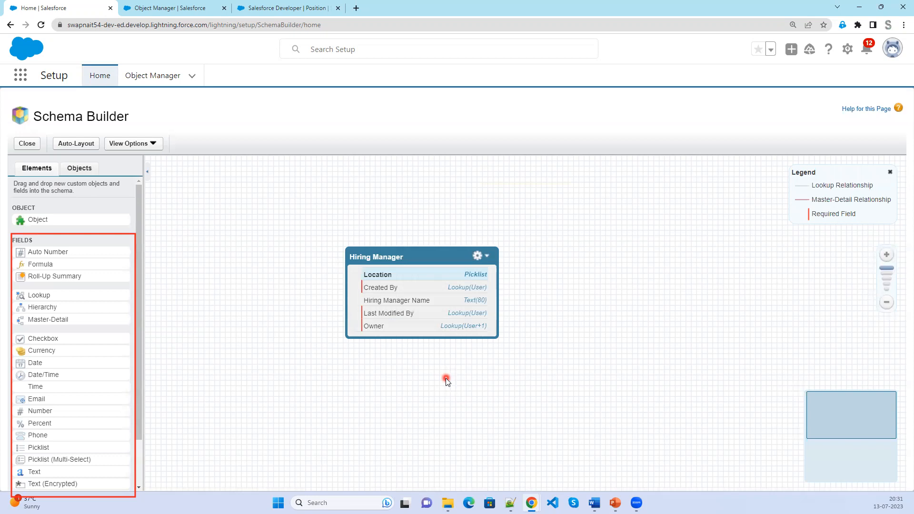
left_click(157, 5)
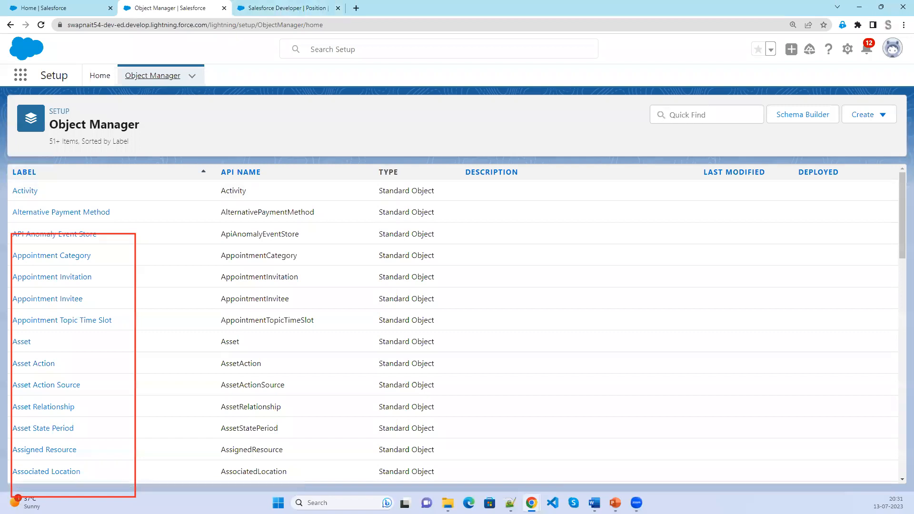
Search 'Hir' in Object Manager and open field-level security for Hiring Manager Name.
left_click(687, 116)
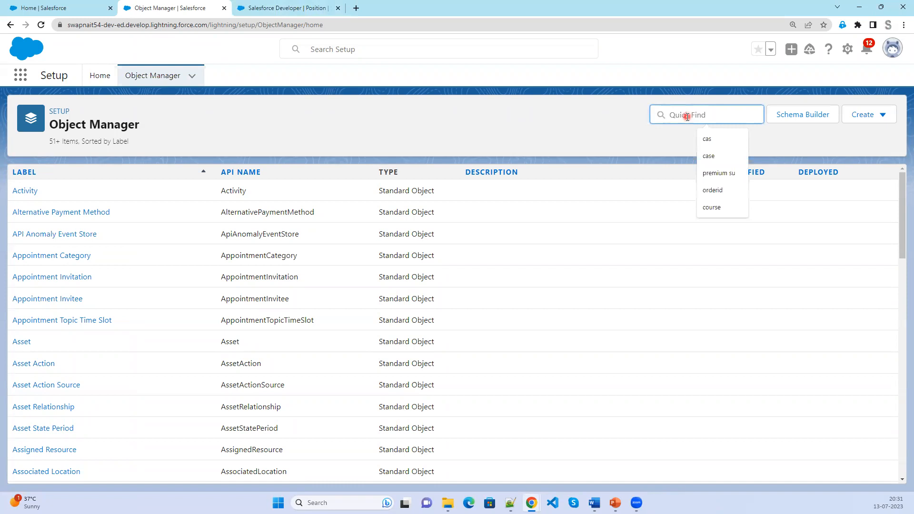
type("Hiri")
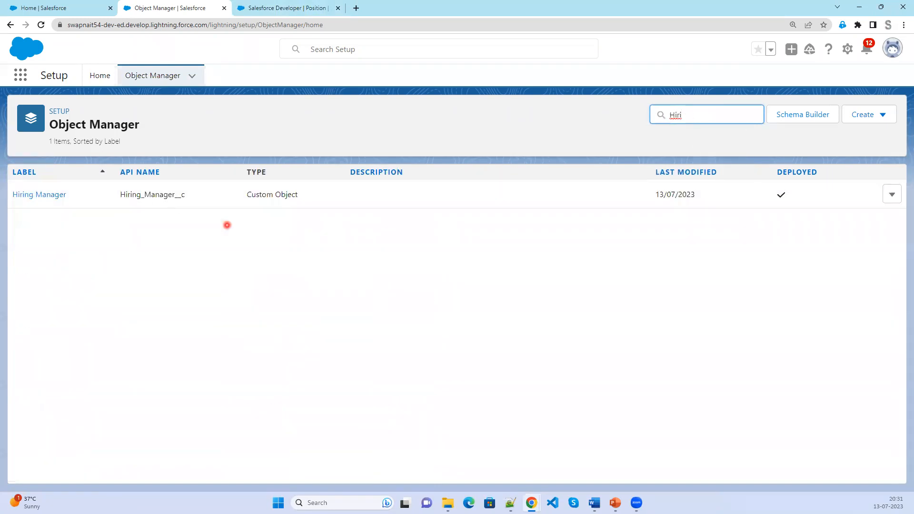
left_click(47, 197)
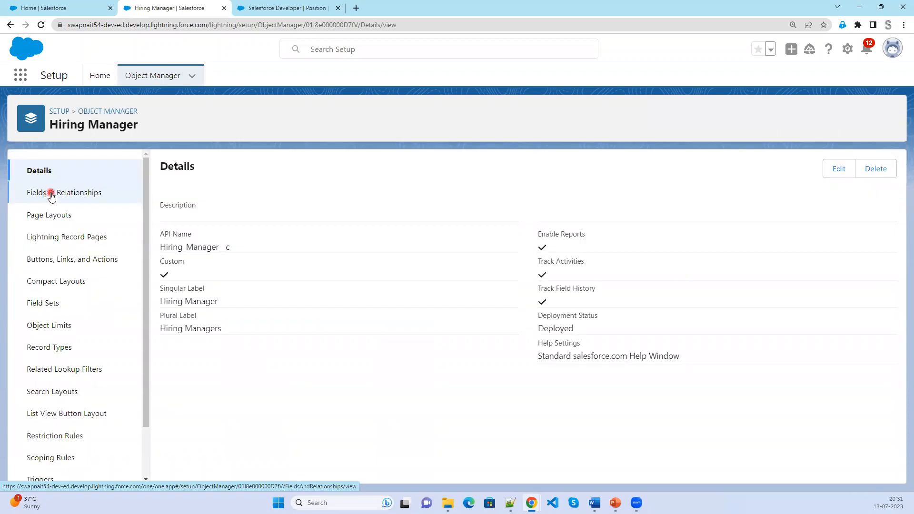
left_click(51, 194)
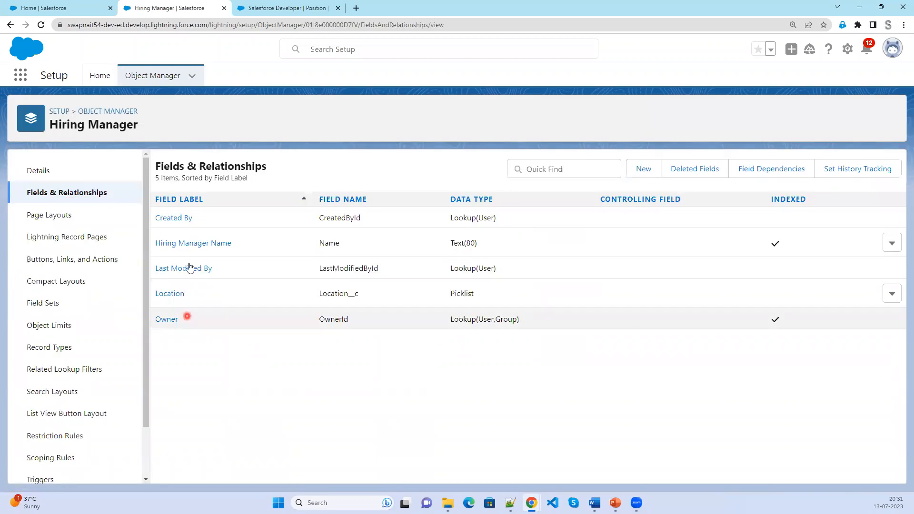
left_click(194, 244)
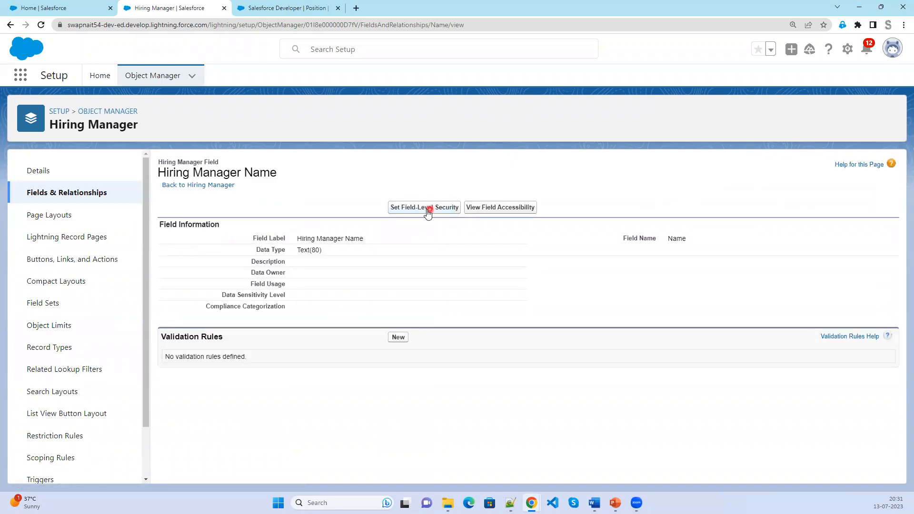
left_click(427, 208)
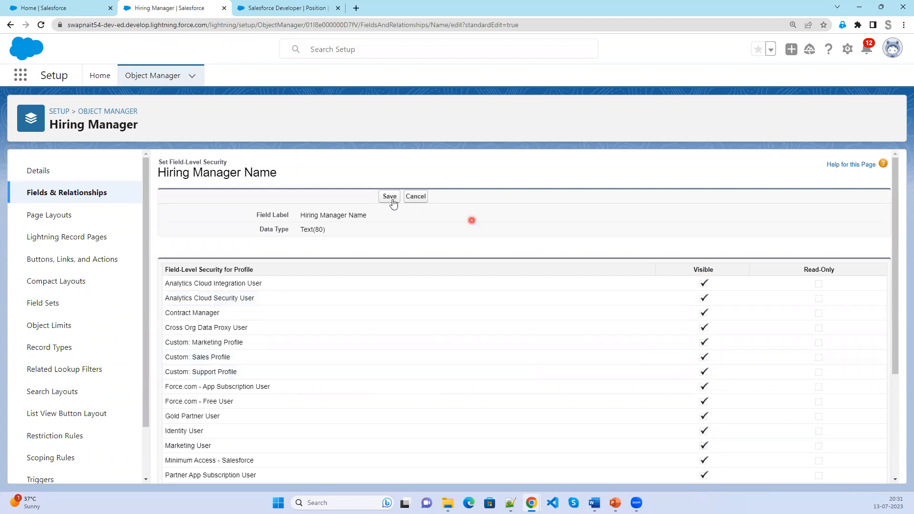
left_click(49, 217)
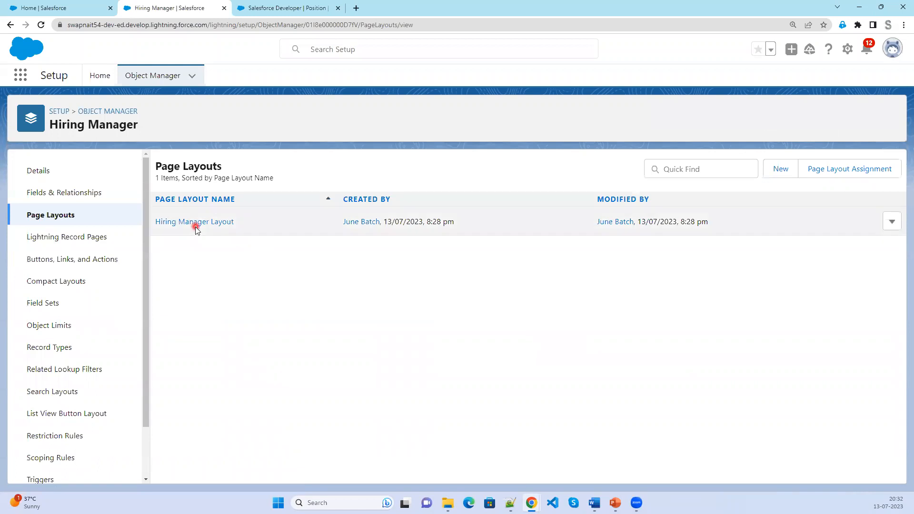
Drag Location into the Information section under Owner on the Hiring Manager Layout.
left_click(195, 224)
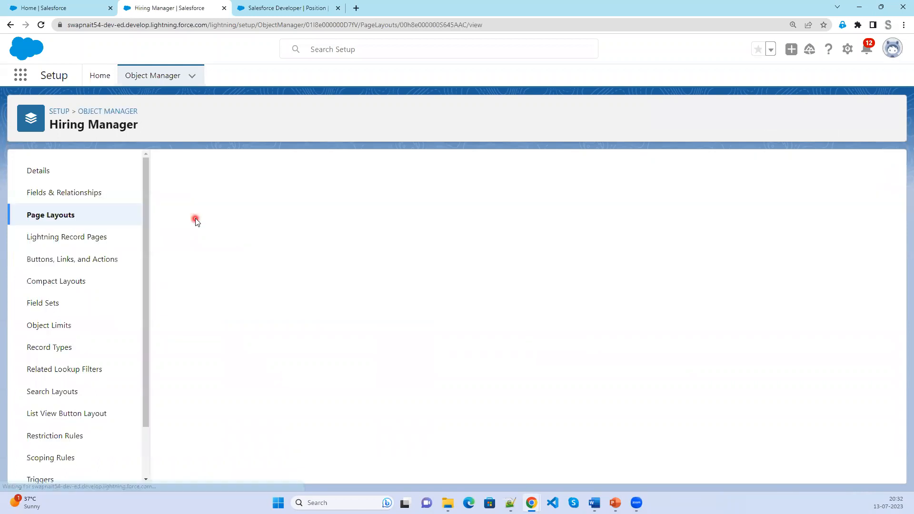
scroll(321, 443, "down", 5)
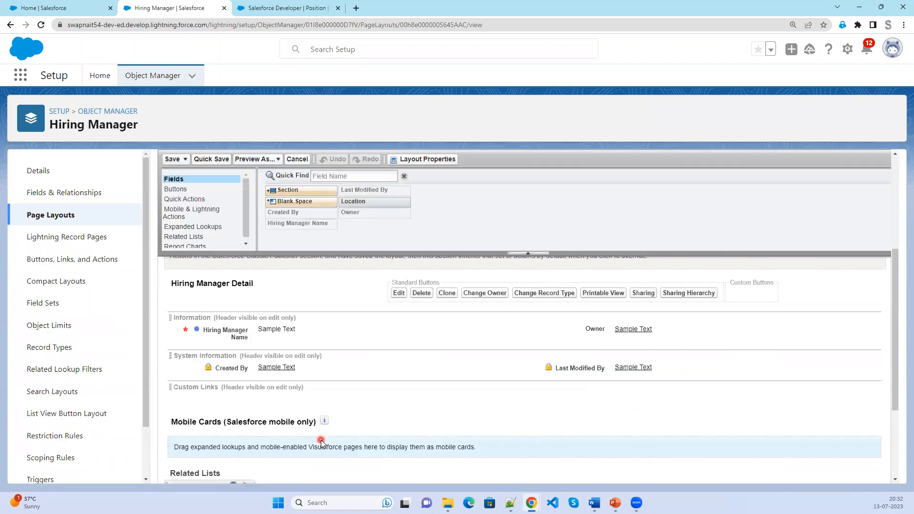
scroll(319, 382, "up", 2)
left_click(522, 444)
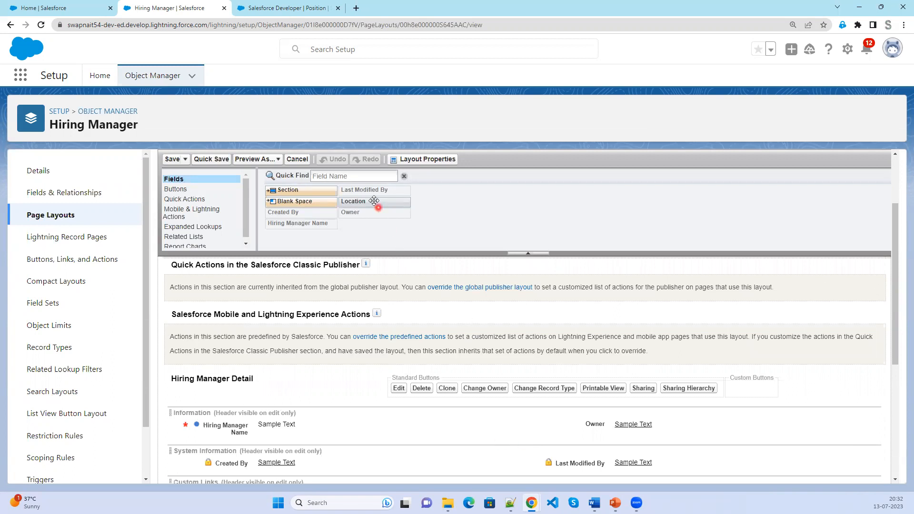
left_click(89, 11)
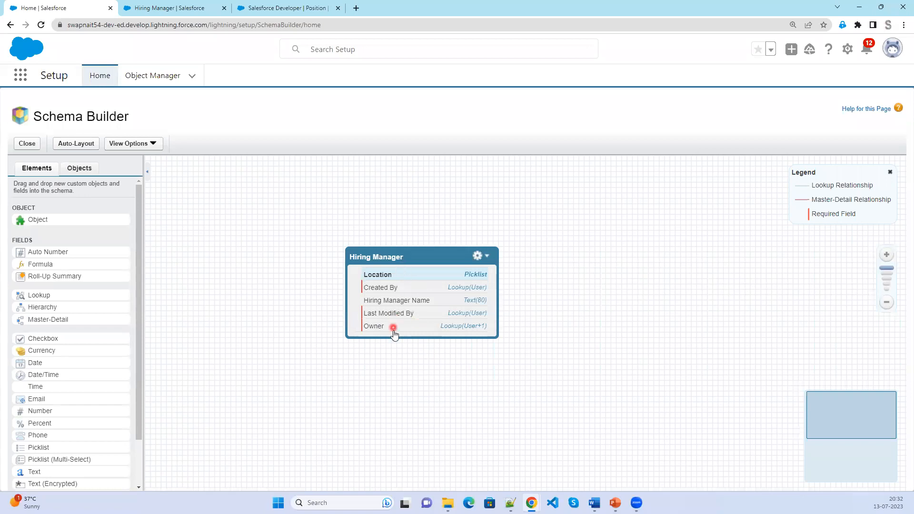
left_click(169, 6)
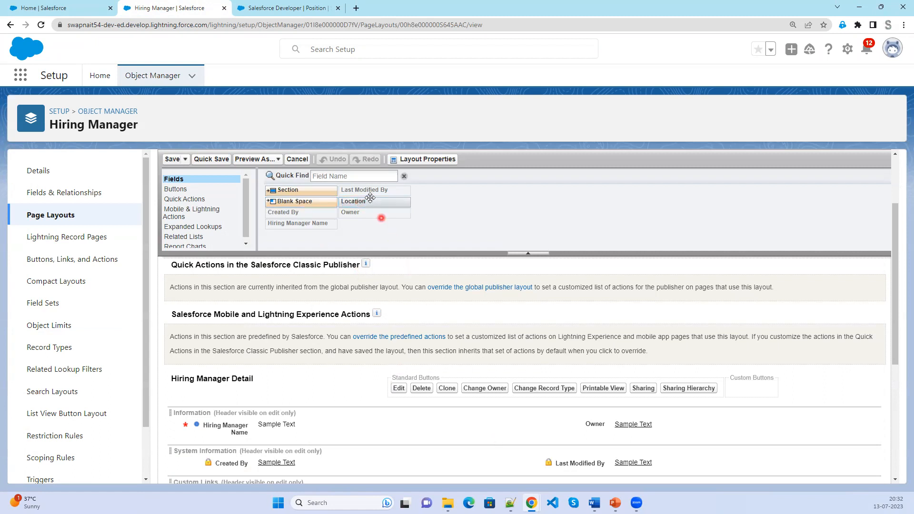
left_click_drag(369, 201, 544, 428)
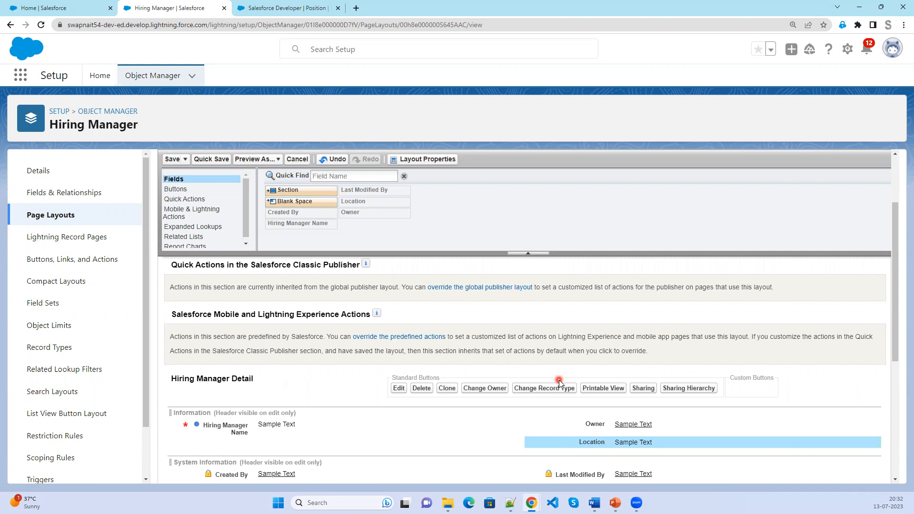
left_click(80, 4)
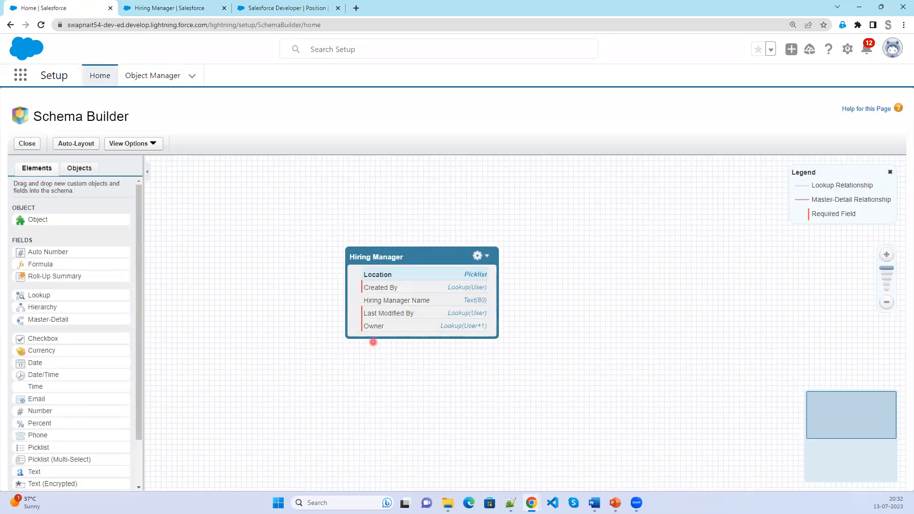
Reveal Contact Number, Email Address, Designation and Current CTC, starring Contact Number and Current CTC.
key("alt+Tab")
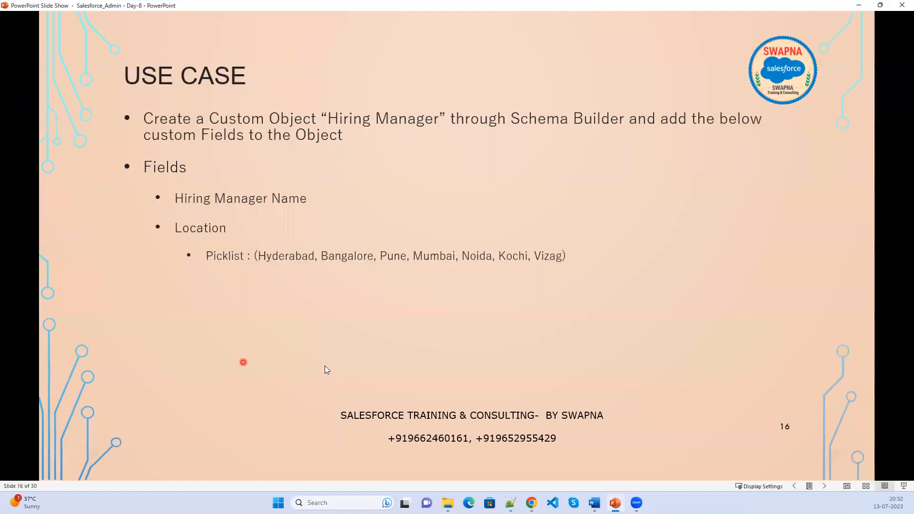
left_click(325, 366)
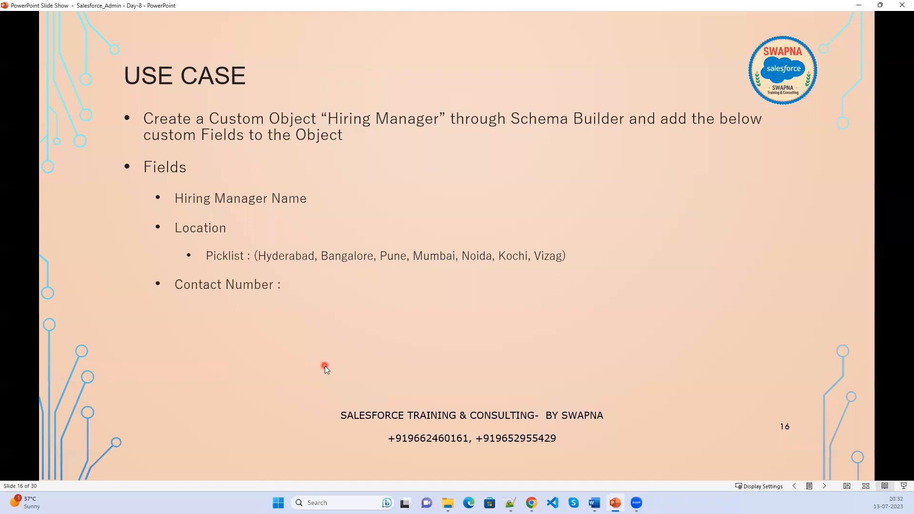
left_click(221, 346)
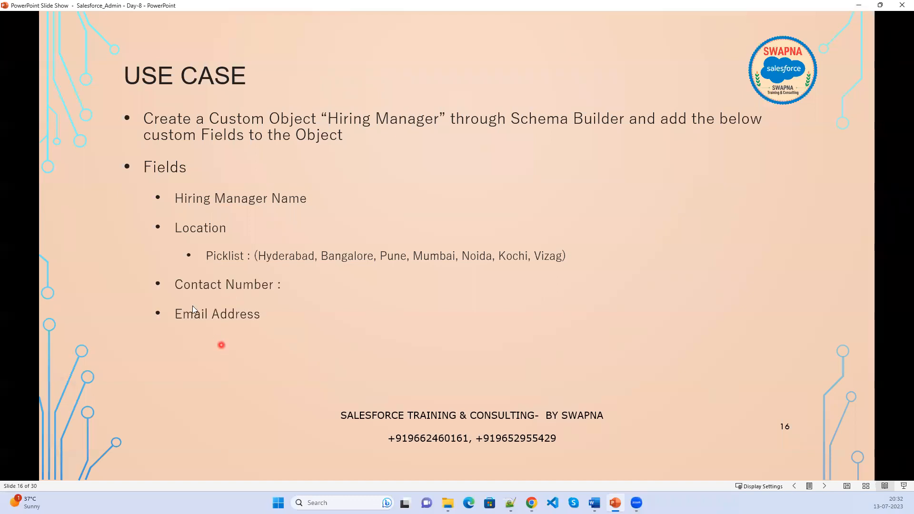
left_click(205, 341)
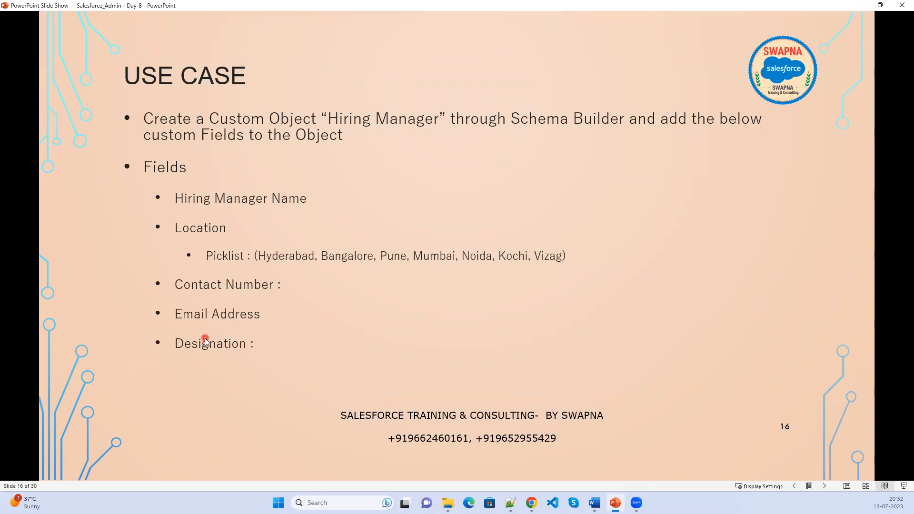
left_click(205, 341)
left_click(205, 341)
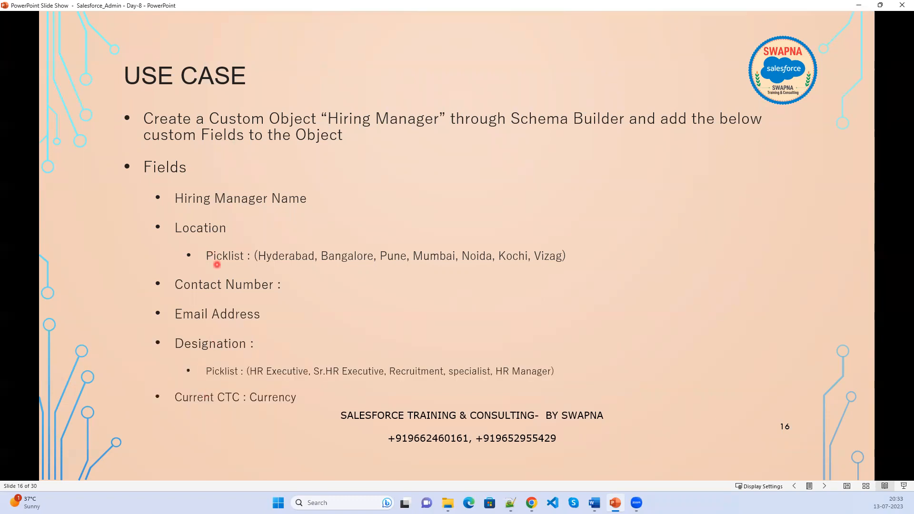
left_click(226, 298)
left_click(224, 315)
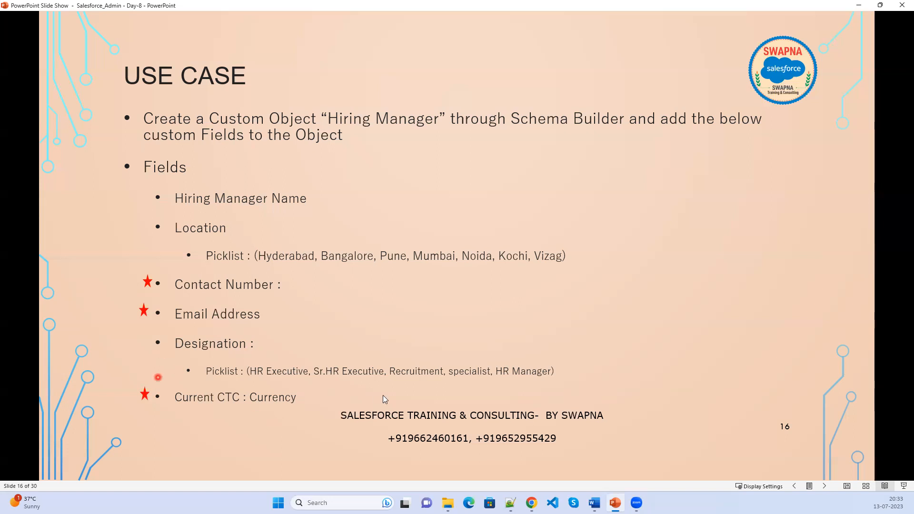
left_click(860, 5)
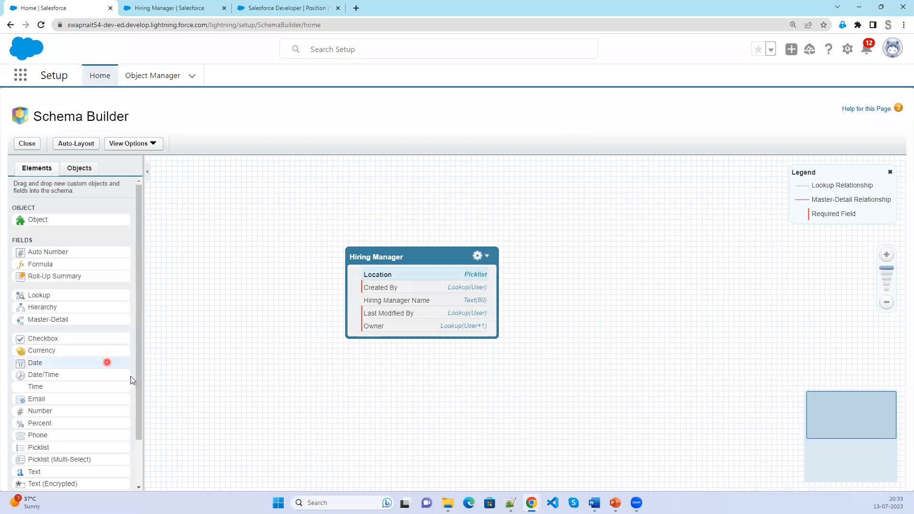
Drop a Phone field onto Hiring Manager, label it Contact Number, make it required, and save.
left_click_drag(37, 437, 389, 305)
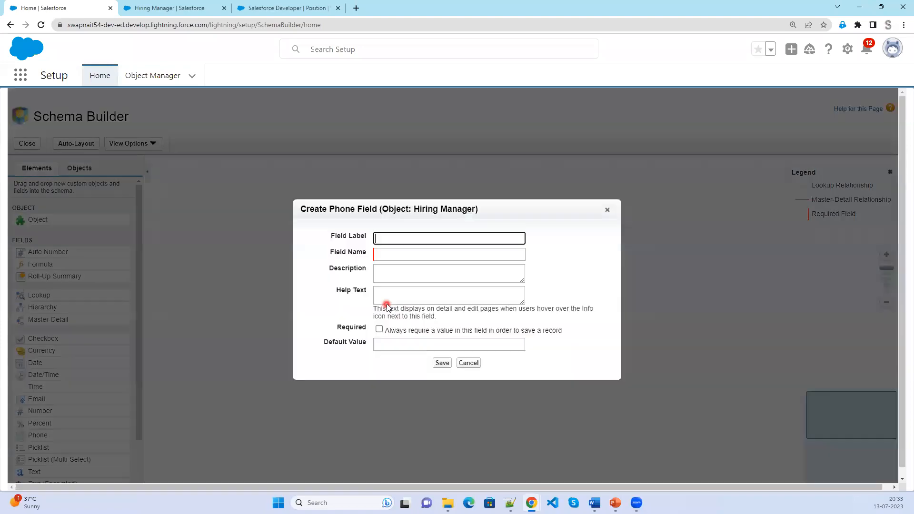
left_click(398, 238)
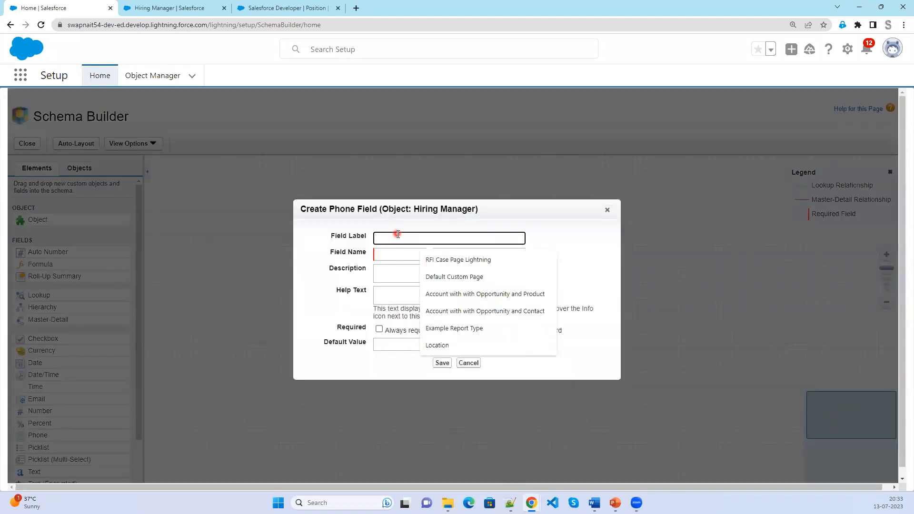
type("Conta")
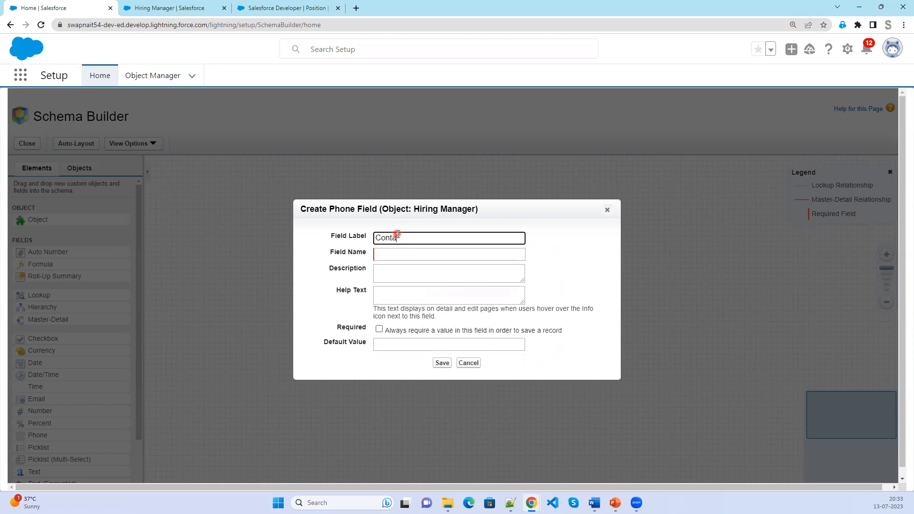
type("ct Number")
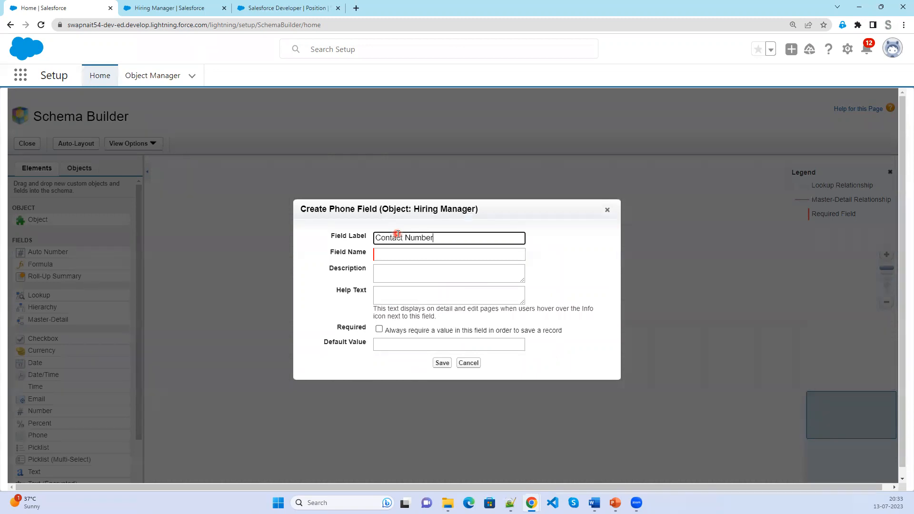
key("Tab")
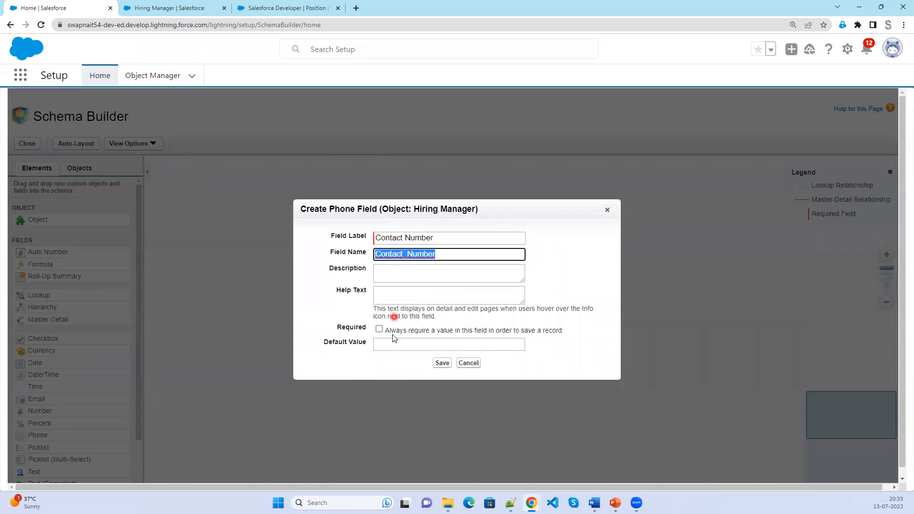
left_click(379, 329)
left_click(442, 363)
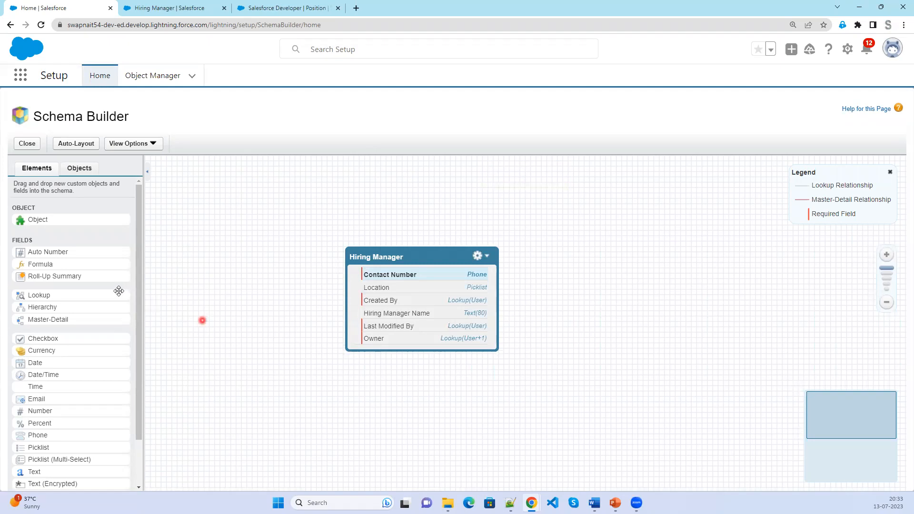
Drop an Email field onto Hiring Manager, label it Email Address, make it required, and save.
left_click_drag(47, 395, 394, 314)
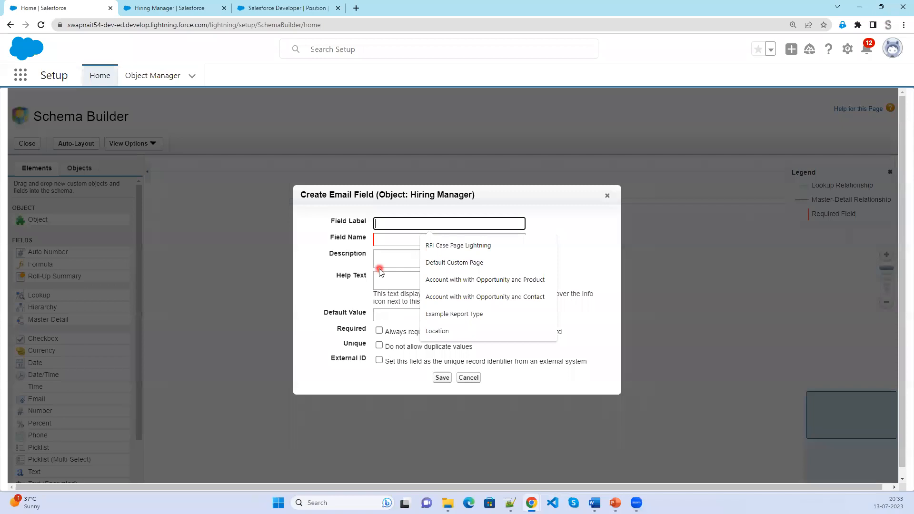
type("Email Address")
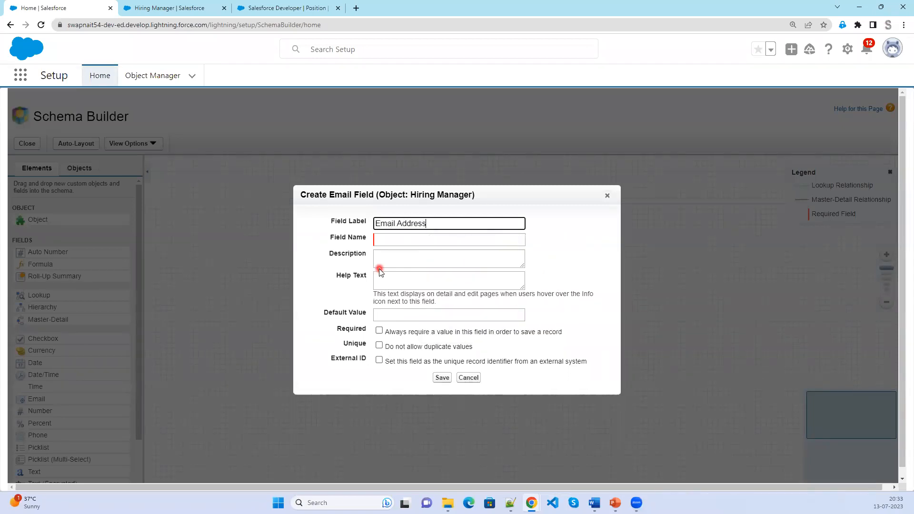
key("Tab")
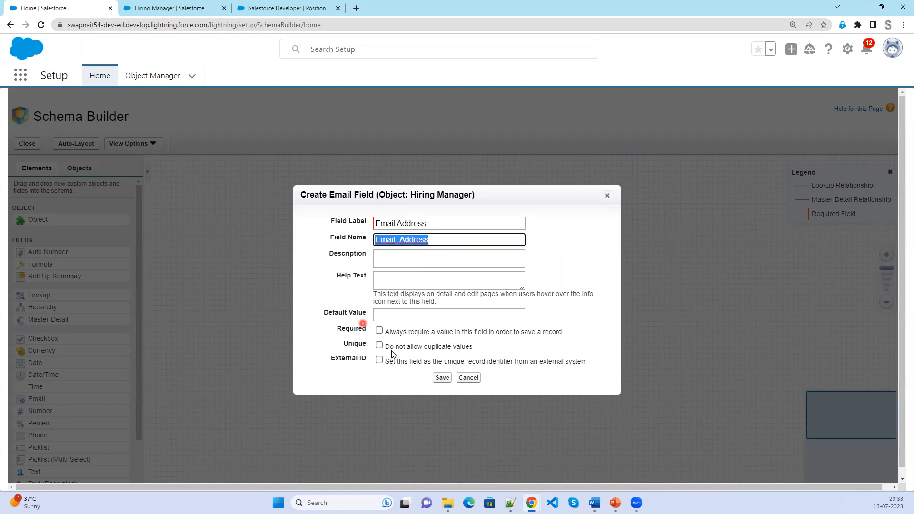
left_click(379, 331)
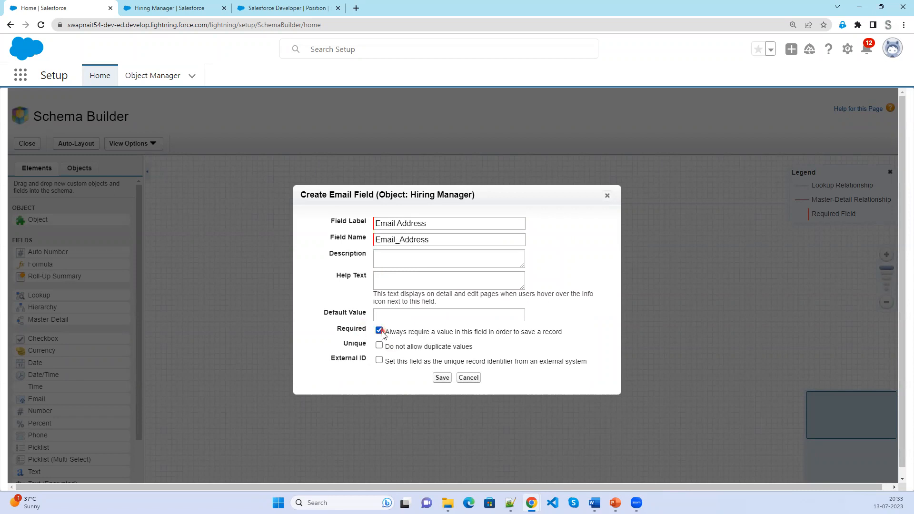
left_click(446, 380)
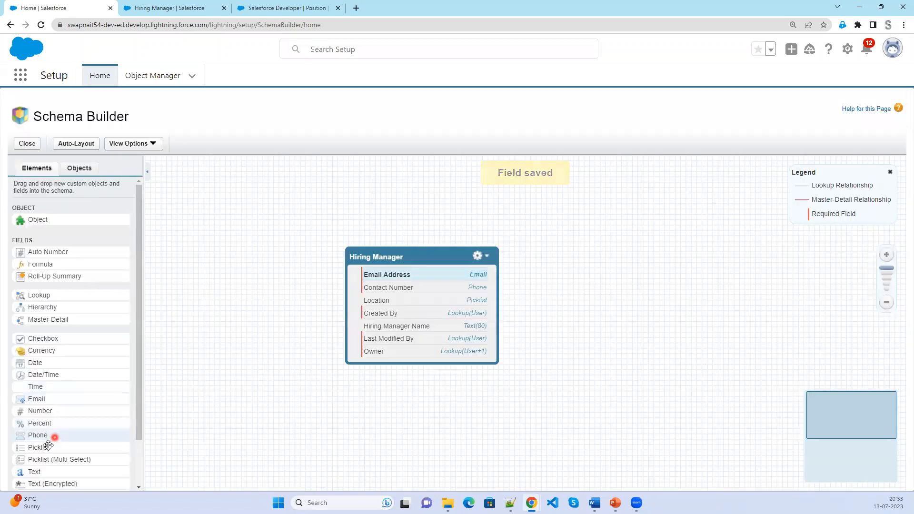
Drop a Picklist field onto Hiring Manager and label it Designation.
left_click_drag(48, 447, 420, 316)
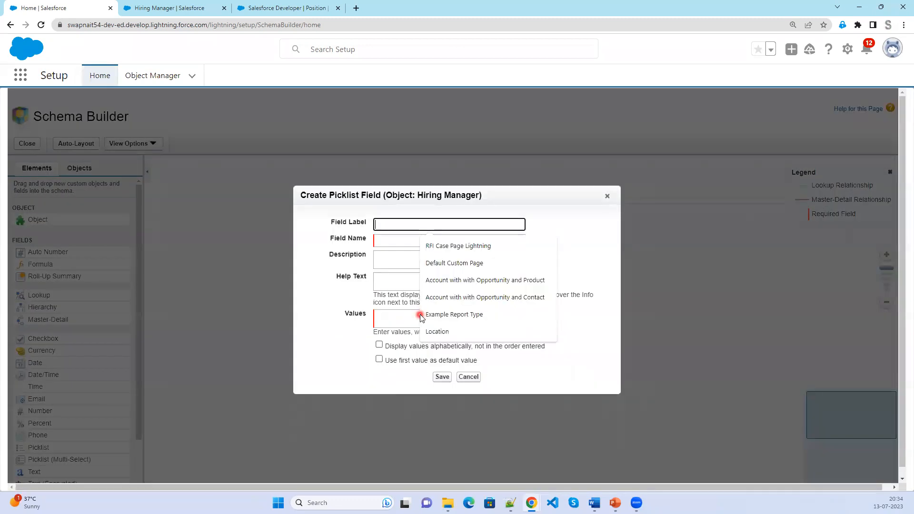
left_click(412, 228)
type("Designation")
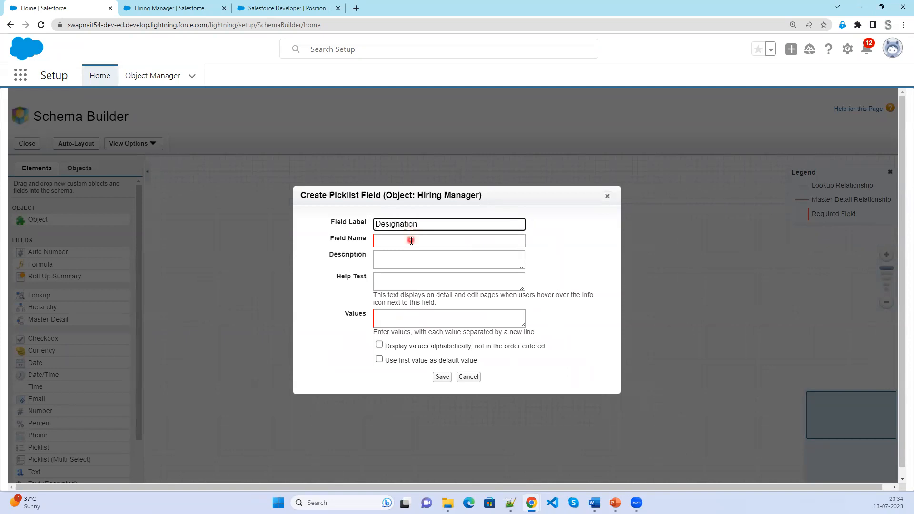
left_click(411, 240)
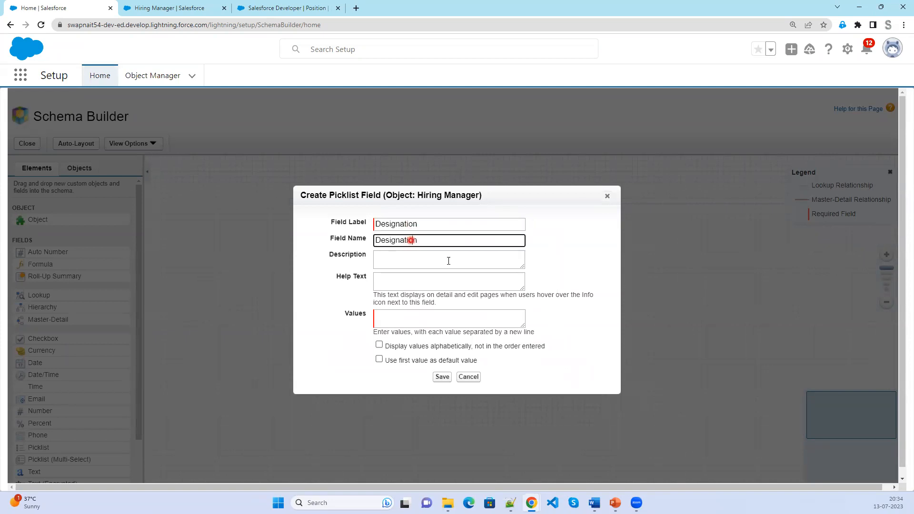
Enter the picklist values HR Executive, Sr.HR Executive, Recruitment, Specialist and HR Manager, one per line.
left_click(500, 325)
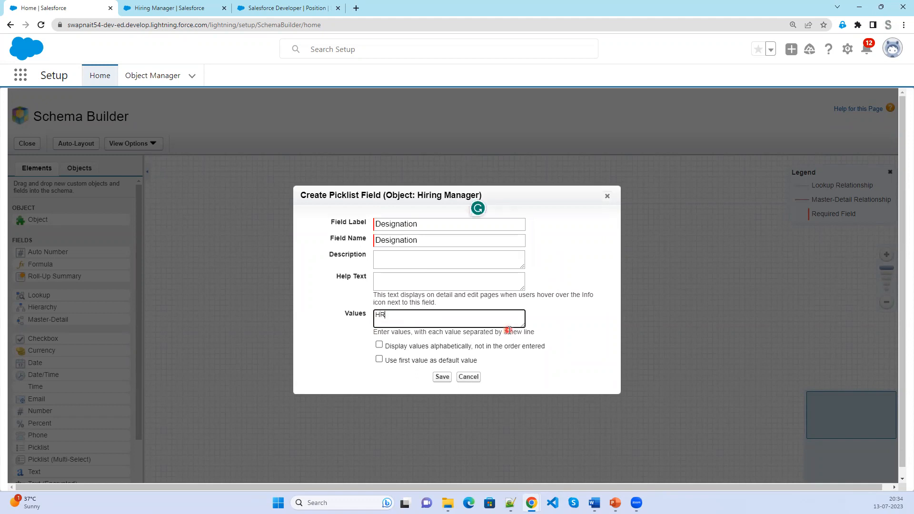
type("HR Executive")
key("Return")
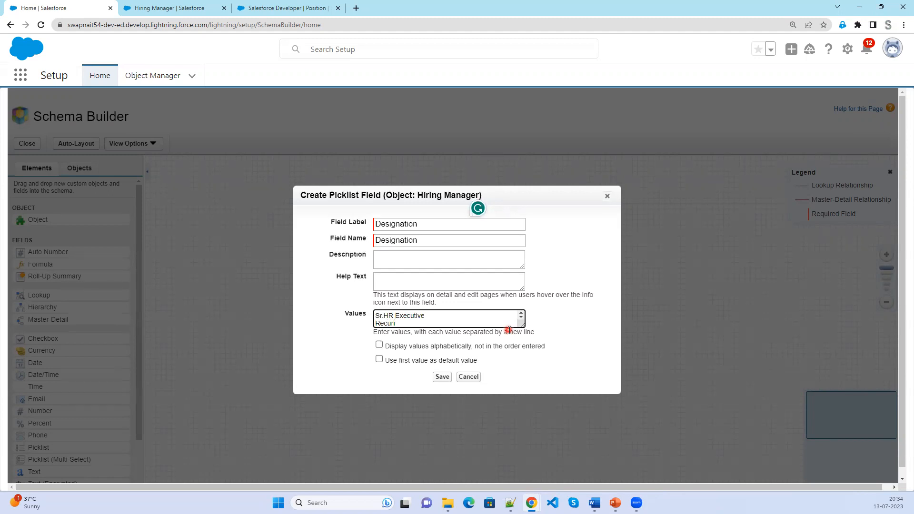
type("Recuritment")
key("Return")
type("Specia")
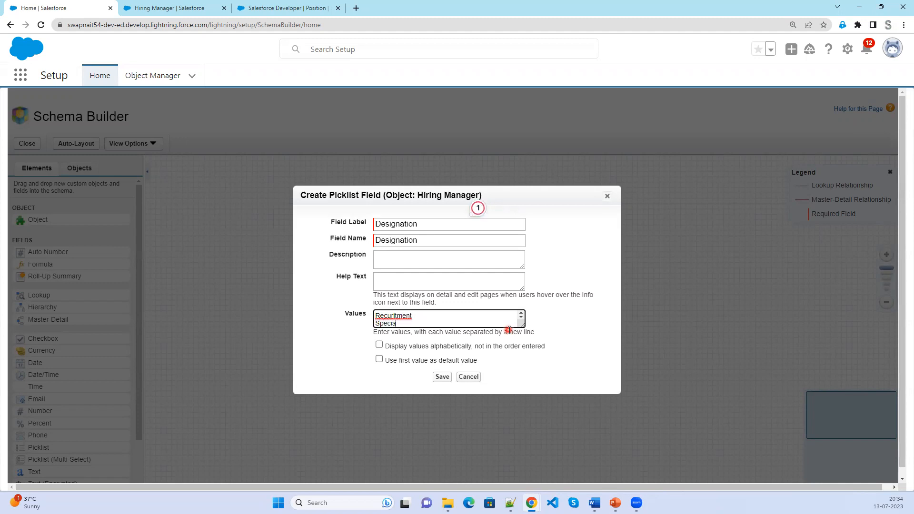
type("list")
key("Return")
type("HR Manager")
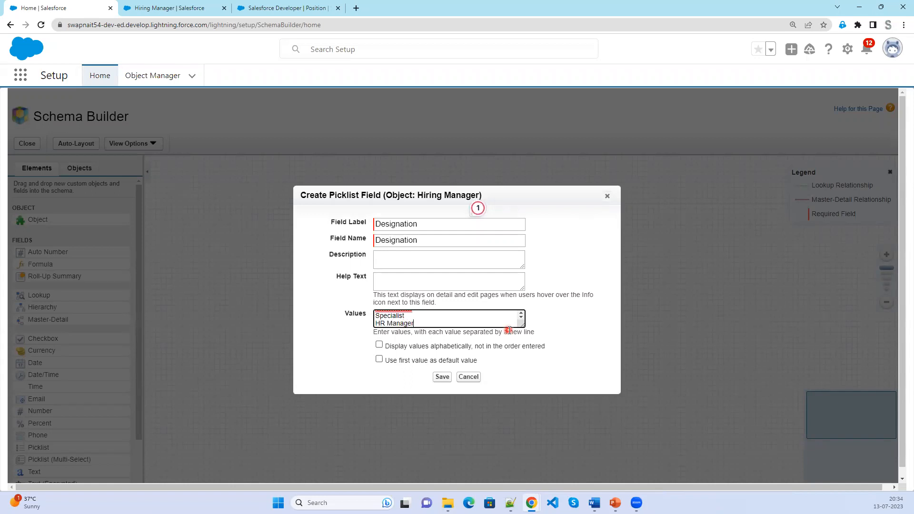
left_click_drag(523, 326, 523, 410)
Correct 'Recuritment' to 'Recruitment', sort values alphabetically, and save the Designation picklist.
double_click(390, 329)
right_click(392, 330)
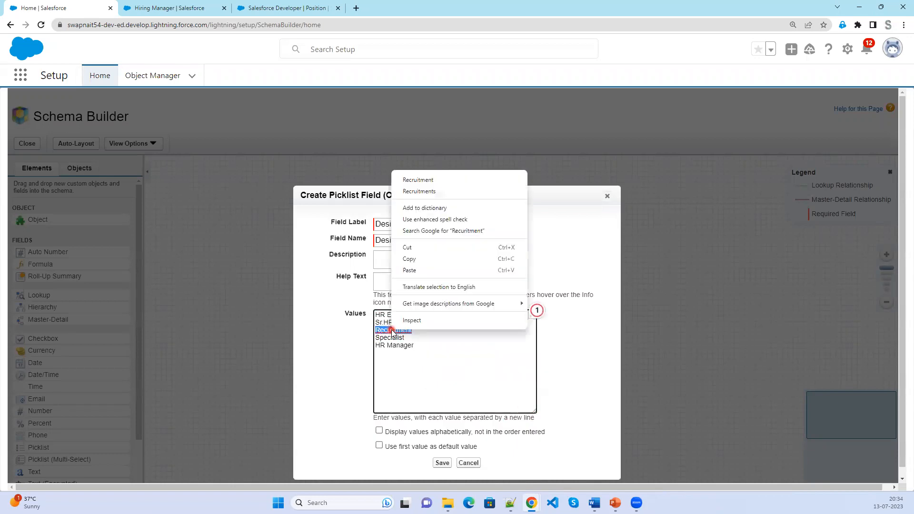
left_click(429, 179)
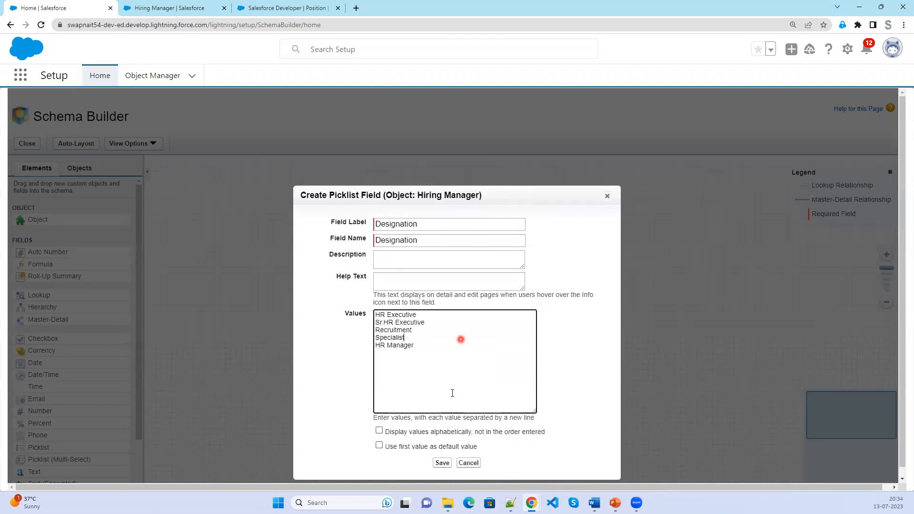
scroll(390, 458, "down", 1)
left_click(380, 437)
left_click(379, 432)
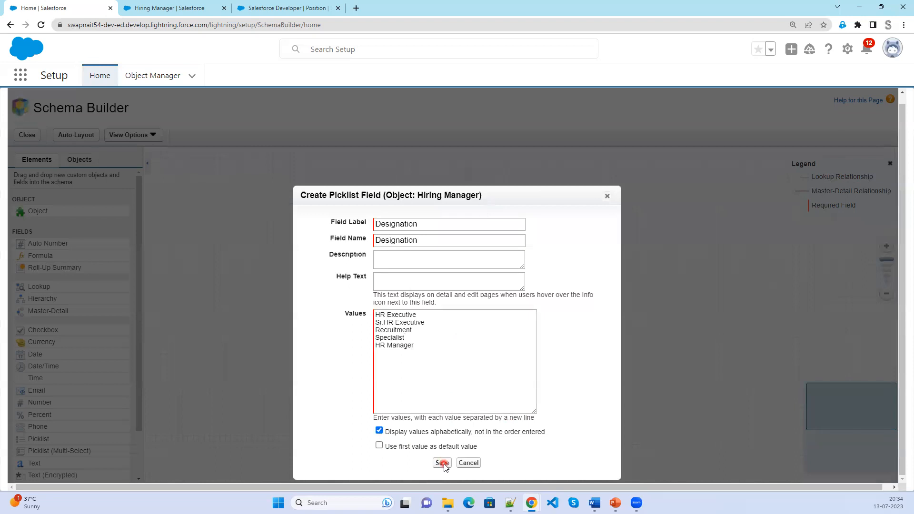
left_click(442, 462)
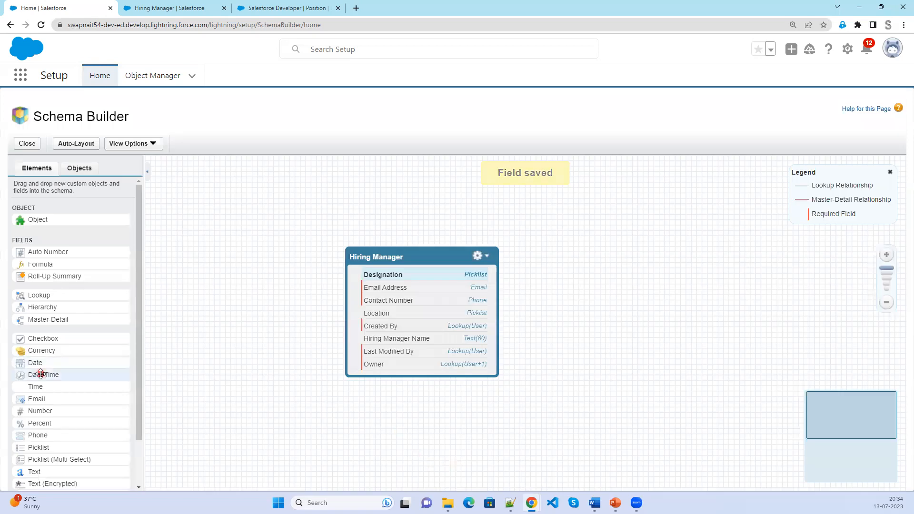
Add a required Current CTC currency field to Hiring Manager, then switch to the Salesforce Developer tab.
left_click_drag(46, 351, 402, 312)
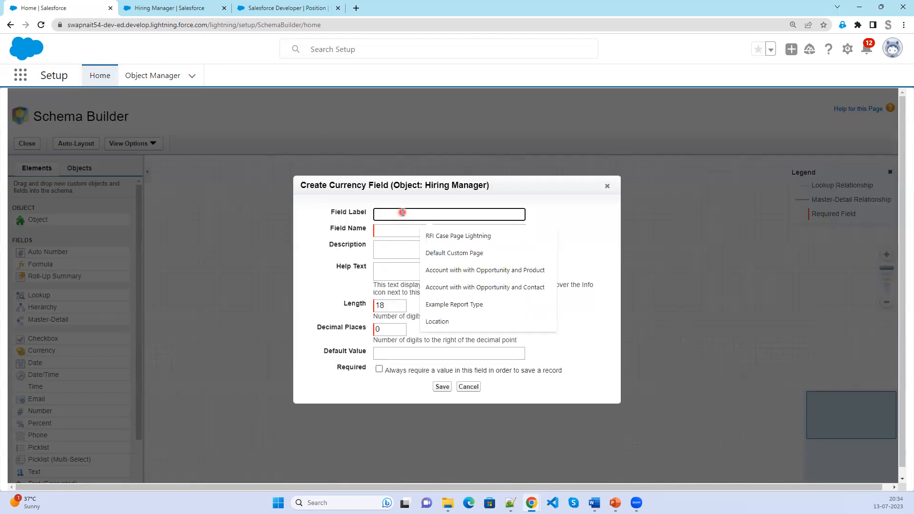
type("Current CTC")
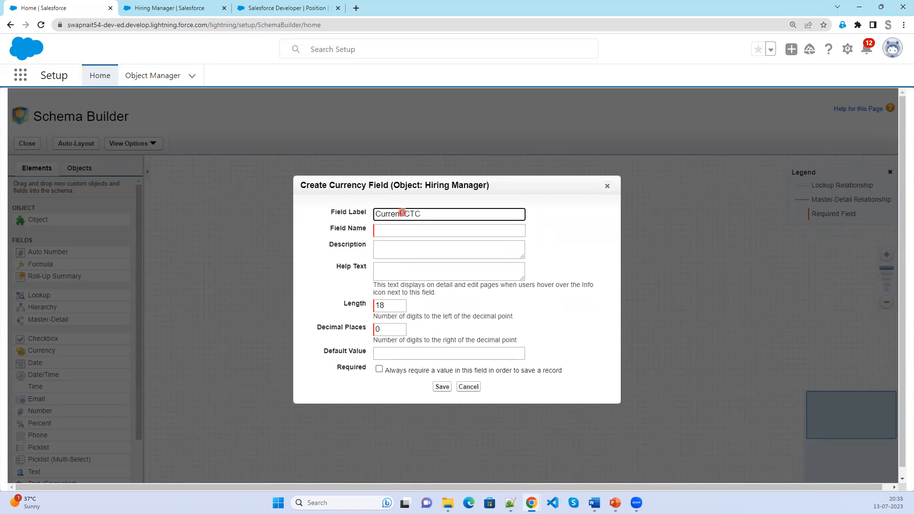
key("Tab")
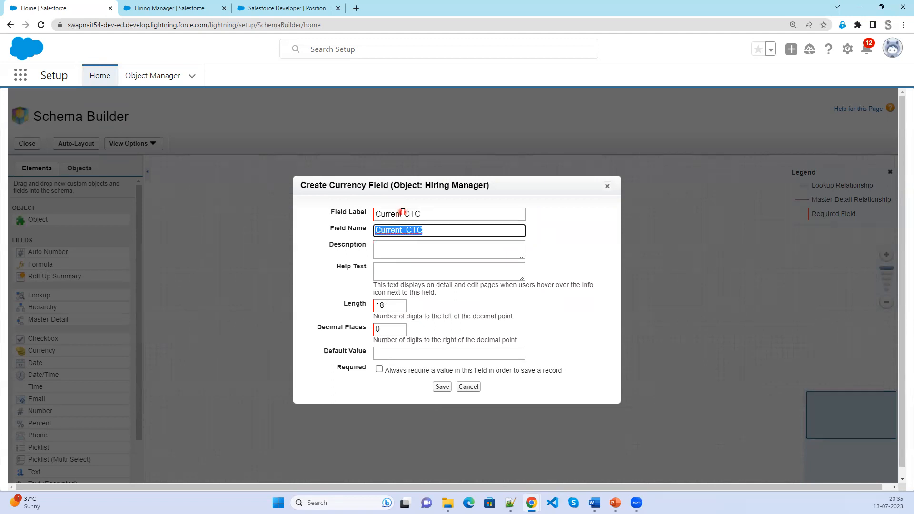
left_click(380, 370)
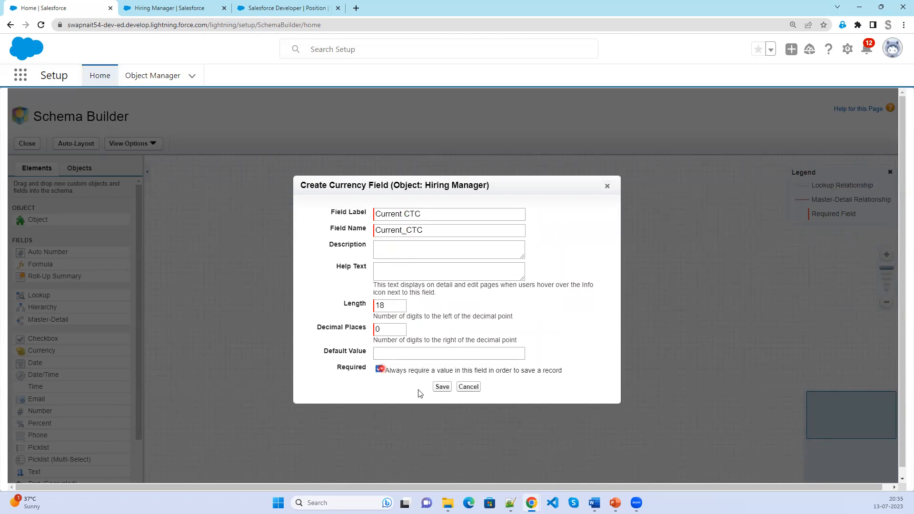
left_click(442, 387)
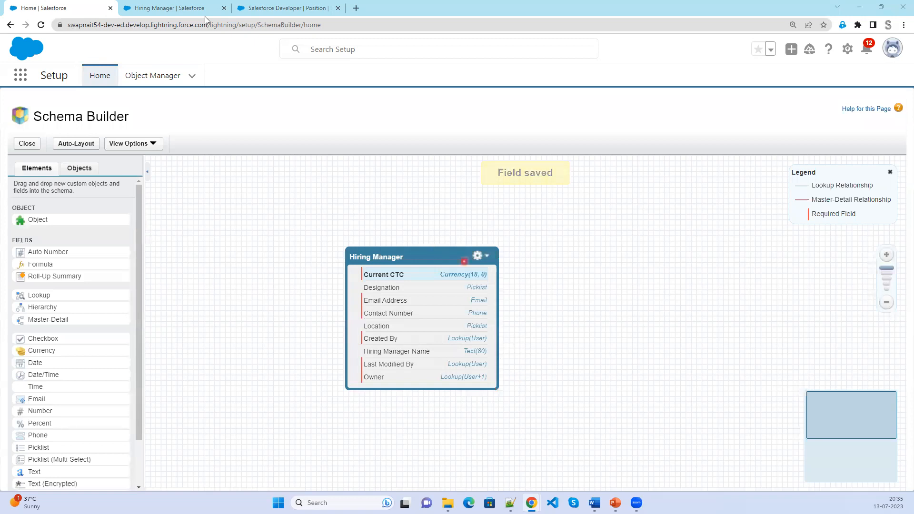
left_click(270, 9)
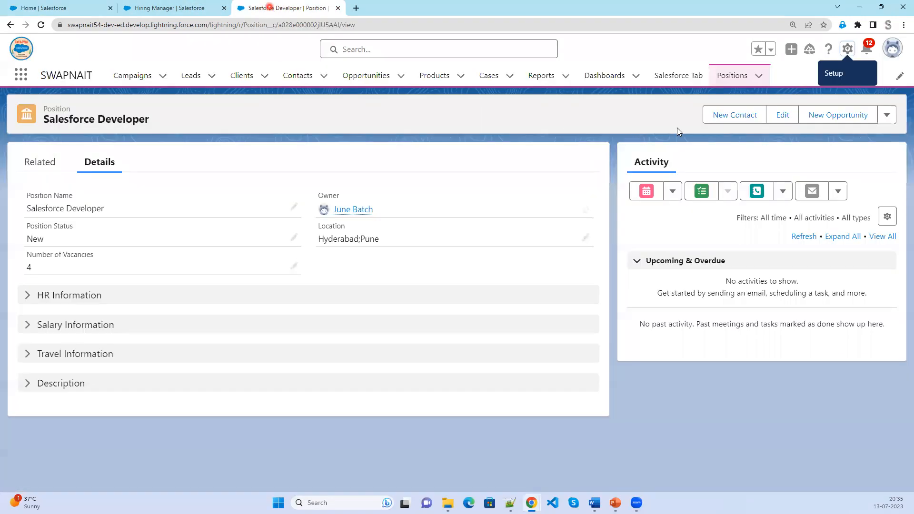
Reload the app, go to Hiring Managers, and open a blank New Hiring Manager form.
left_click(41, 25)
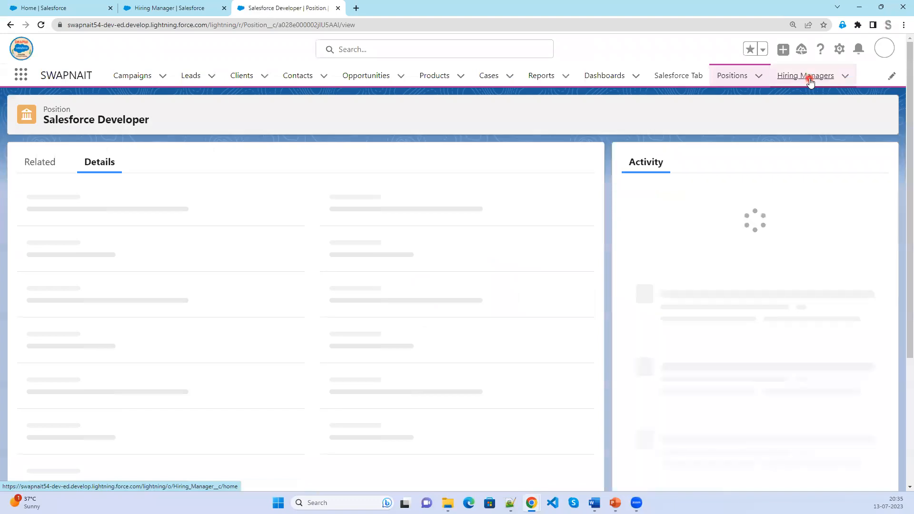
left_click(809, 77)
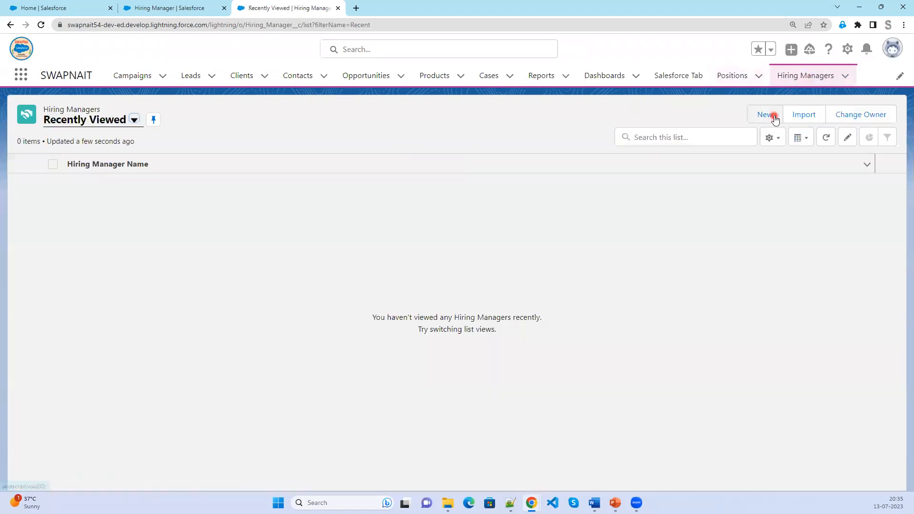
left_click(775, 117)
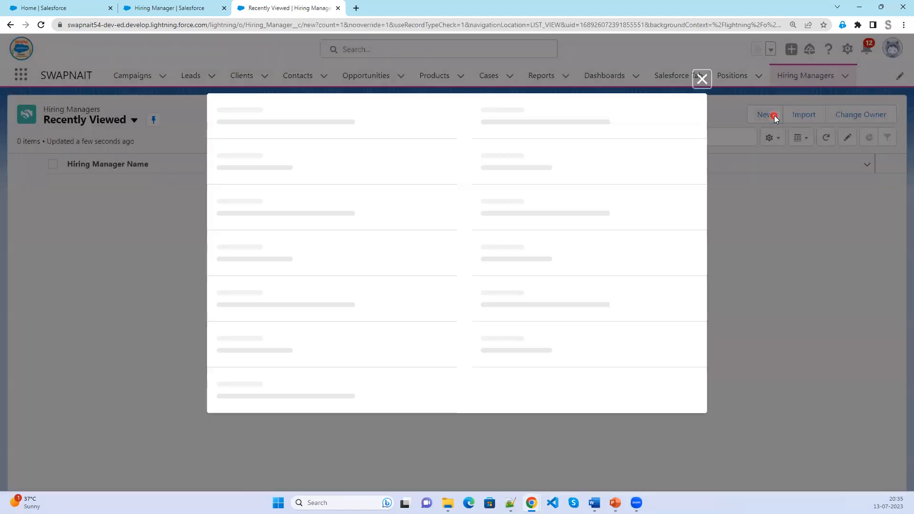
left_click(497, 271)
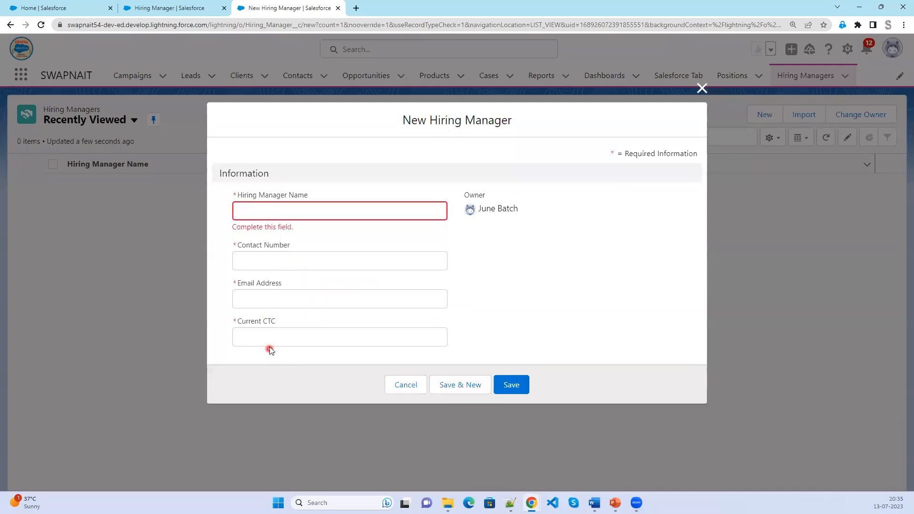
left_click(41, 8)
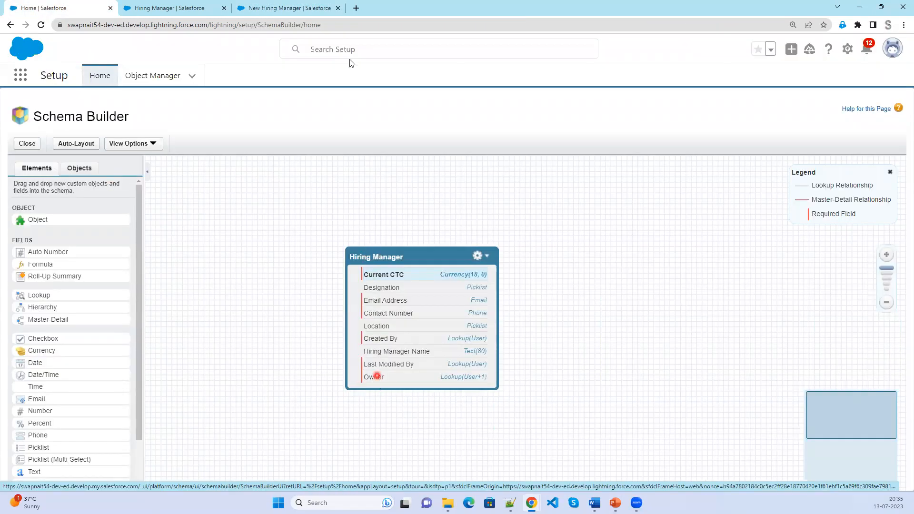
left_click(307, 7)
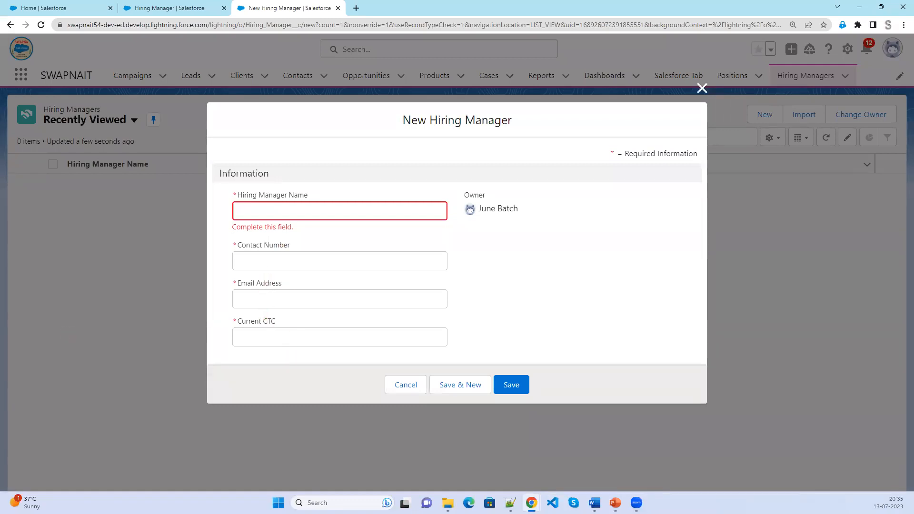
key("alt+Tab")
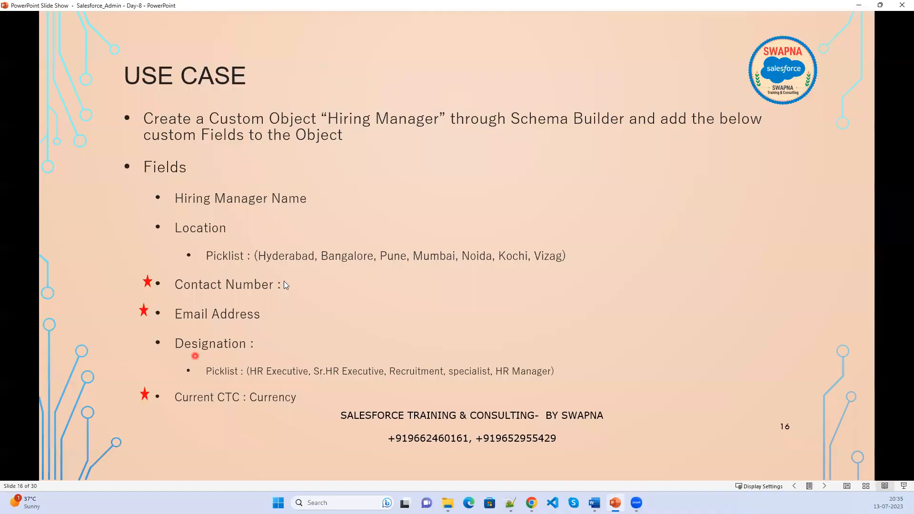
left_click(858, 4)
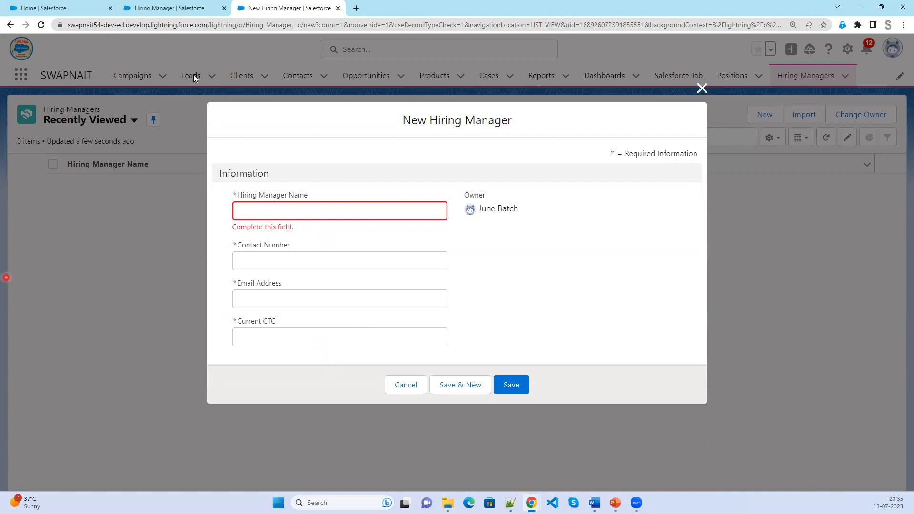
Reload the Hiring Manager layout editor and add Designation and Location to the Information section.
left_click(91, 9)
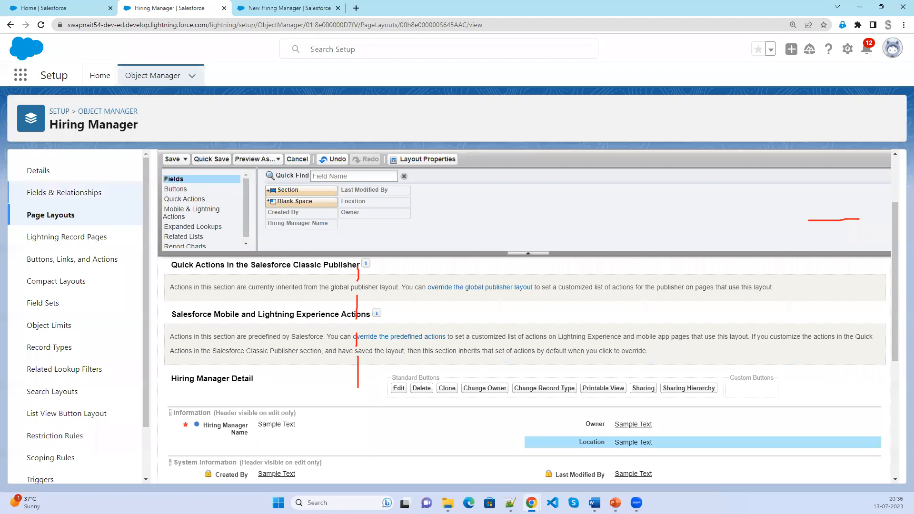
left_click(41, 26)
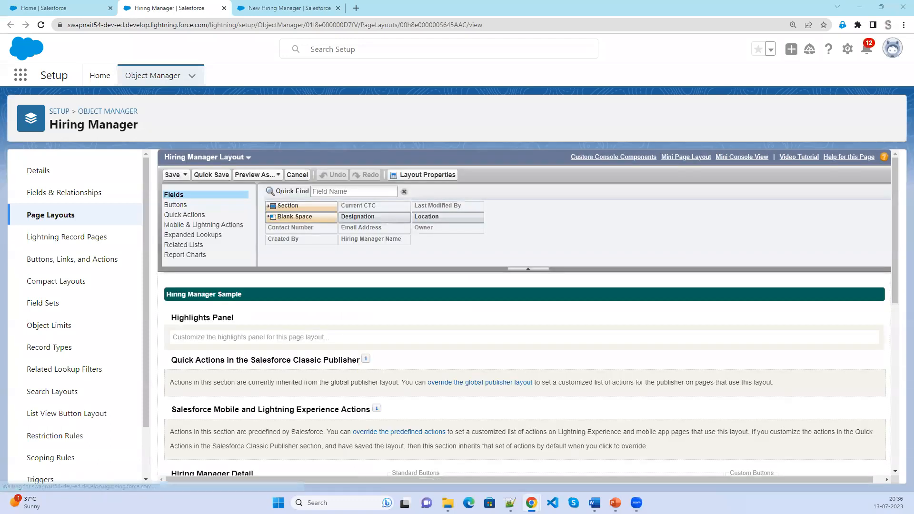
left_click(221, 258)
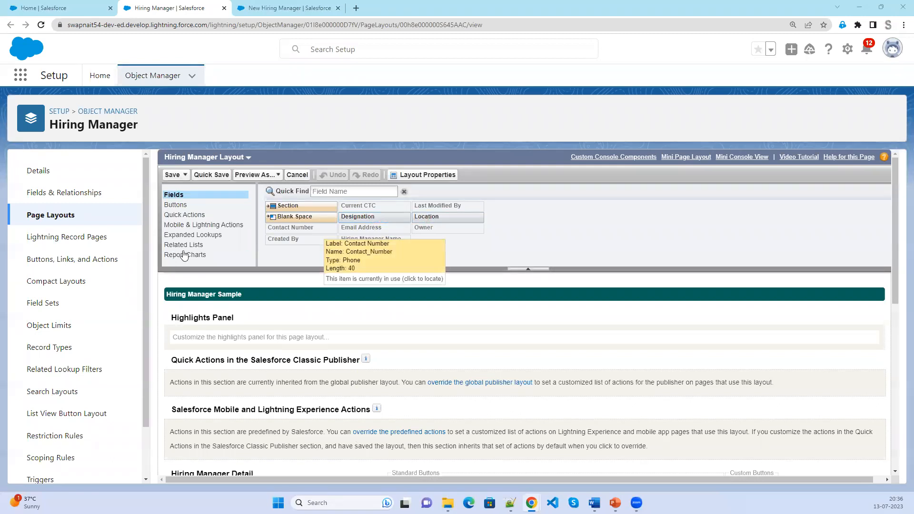
scroll(338, 373, "down", 2)
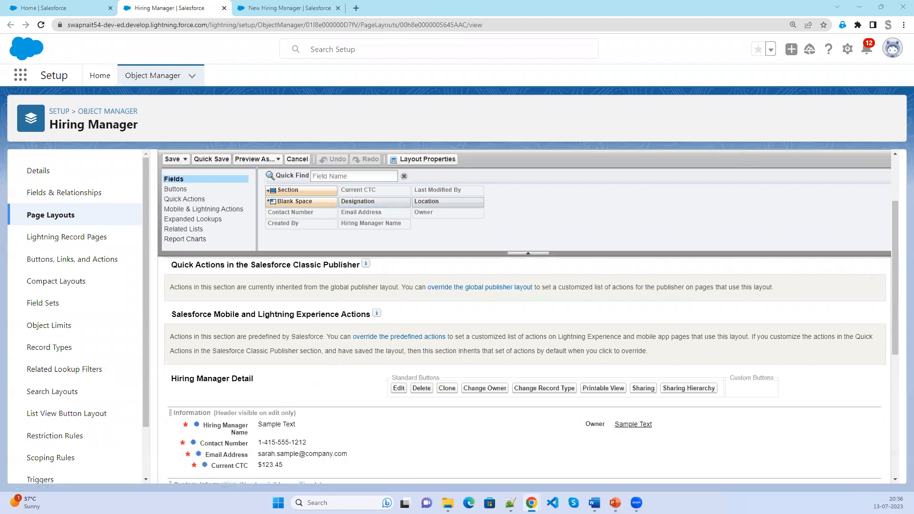
left_click_drag(375, 200, 557, 450)
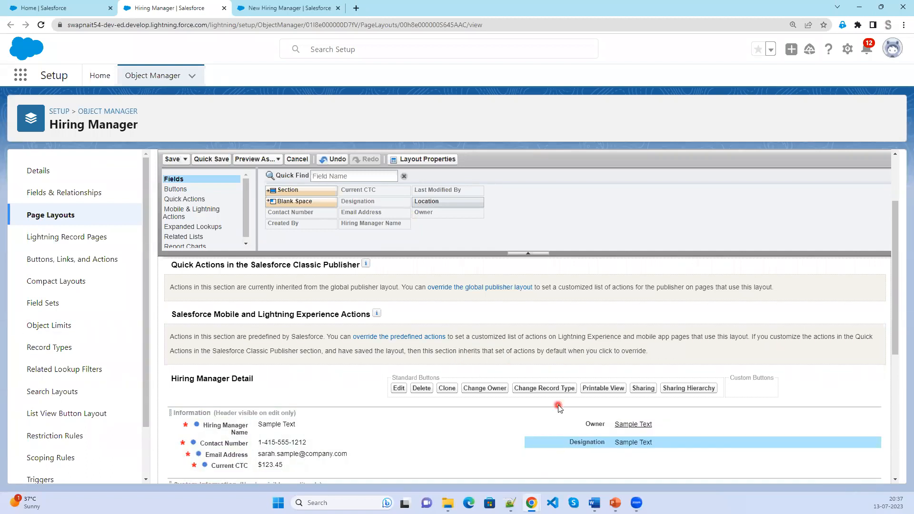
left_click_drag(435, 205, 297, 432)
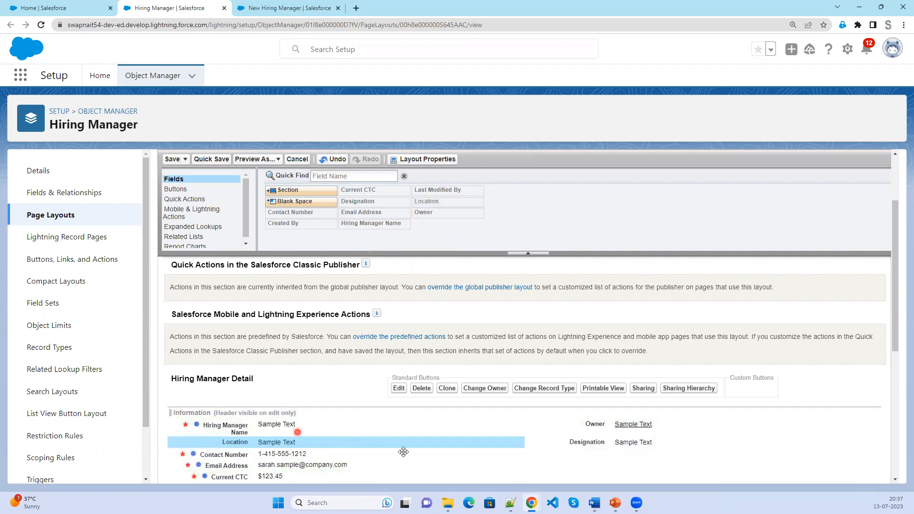
Move Email Address under Designation in the right column and save the layout.
scroll(407, 453, "down", 1)
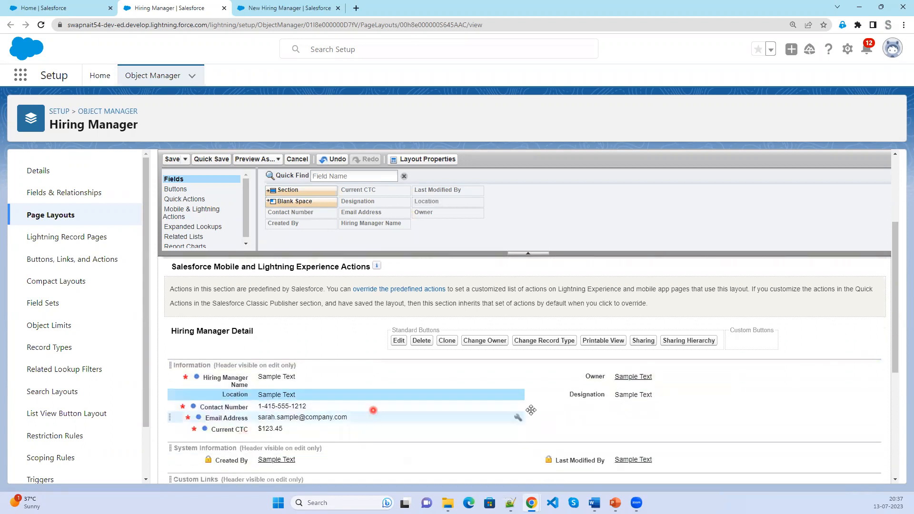
left_click_drag(281, 417, 642, 425)
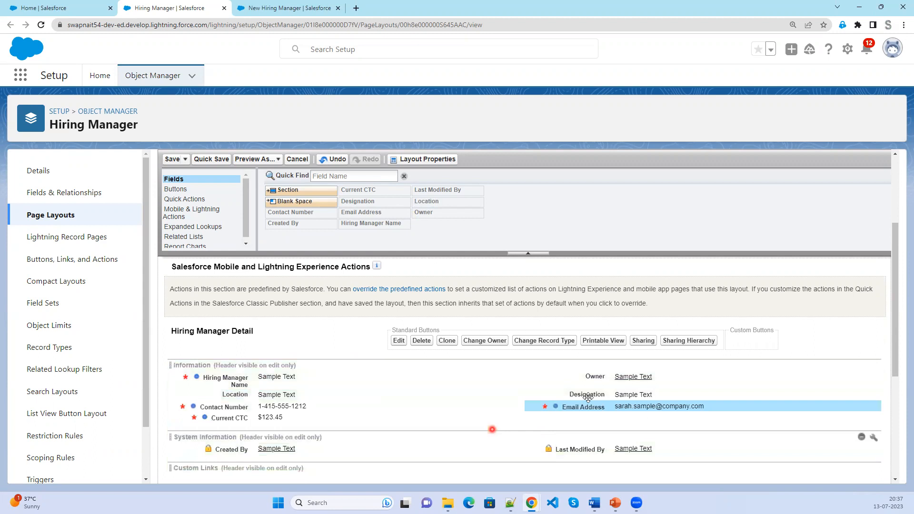
left_click(171, 160)
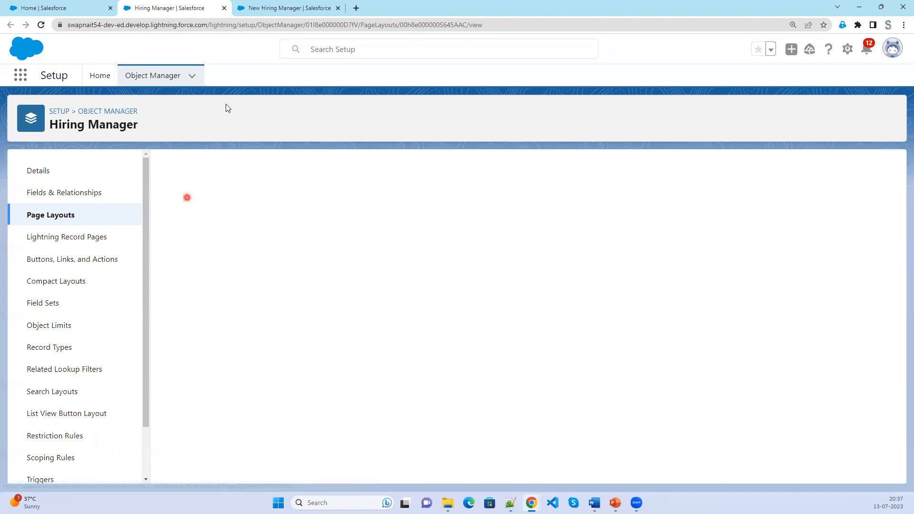
Reload the Hiring Managers page, try saving a blank new record, then cancel it.
left_click(274, 9)
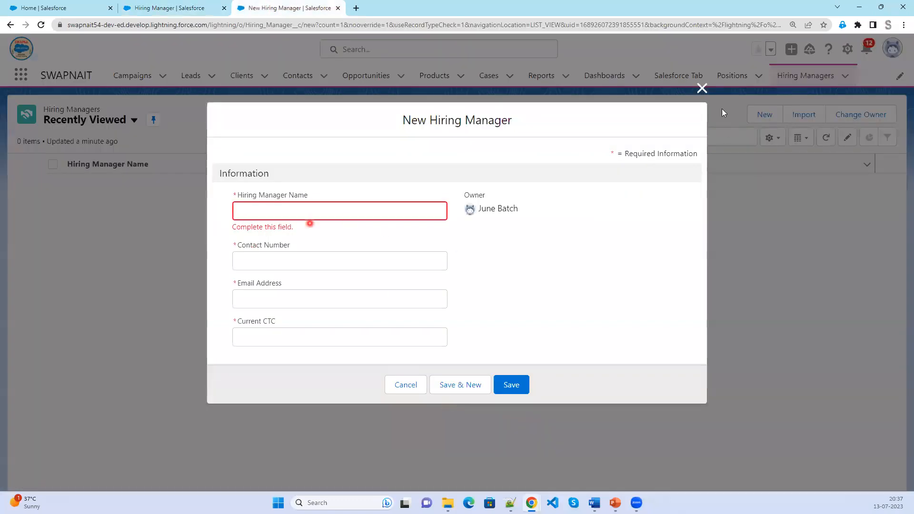
left_click(702, 88)
left_click(41, 25)
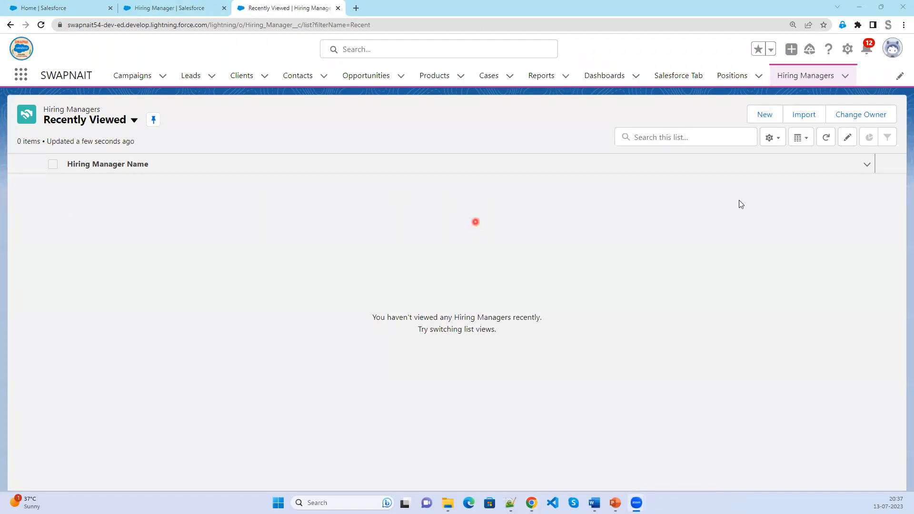
left_click(771, 115)
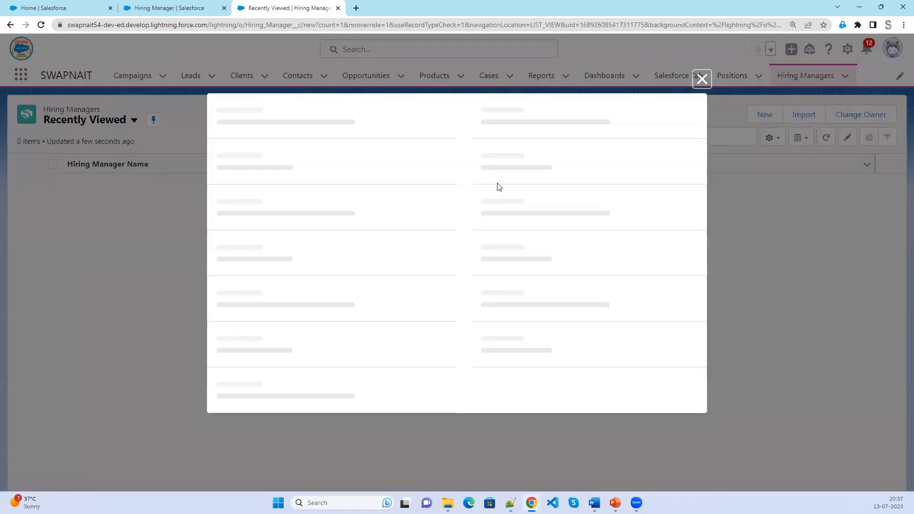
left_click(538, 296)
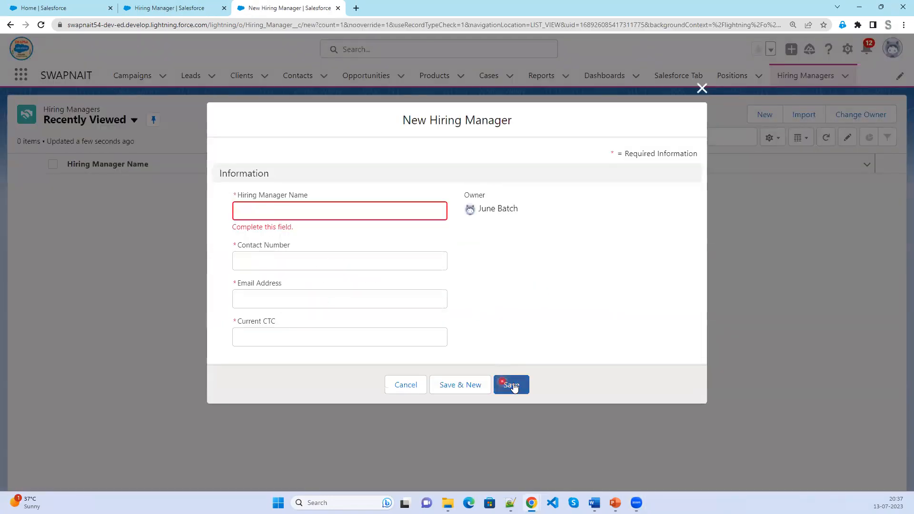
left_click(510, 379)
left_click(408, 408)
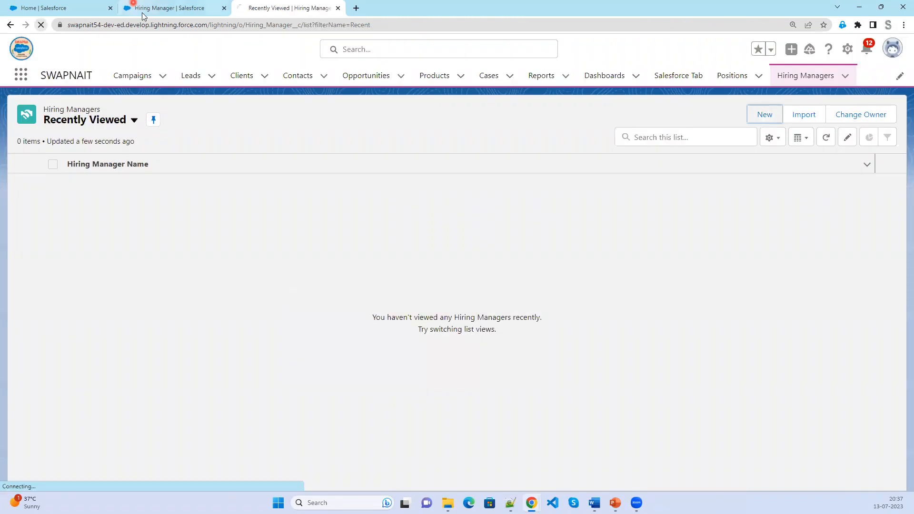
Check the Hiring Manager Layout, then open developer tools on the Hiring Managers list.
left_click(142, 12)
left_click(193, 225)
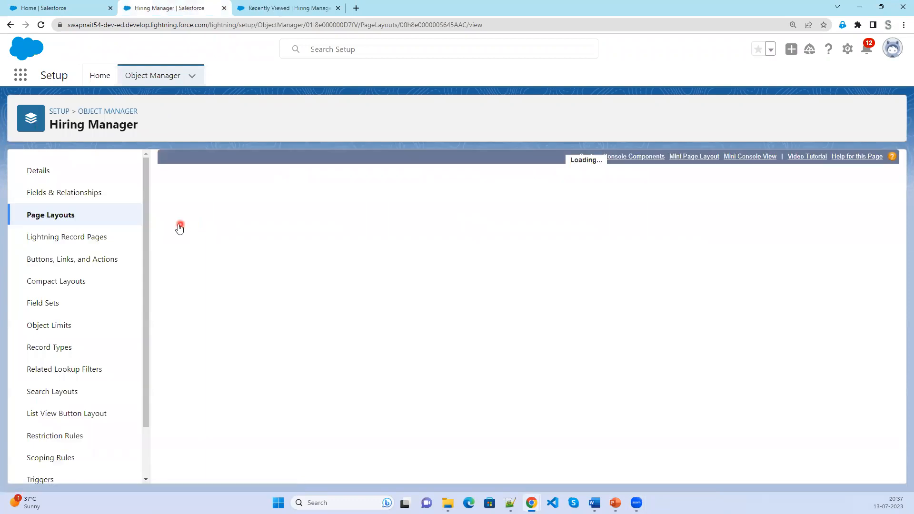
scroll(390, 334, "down", 3)
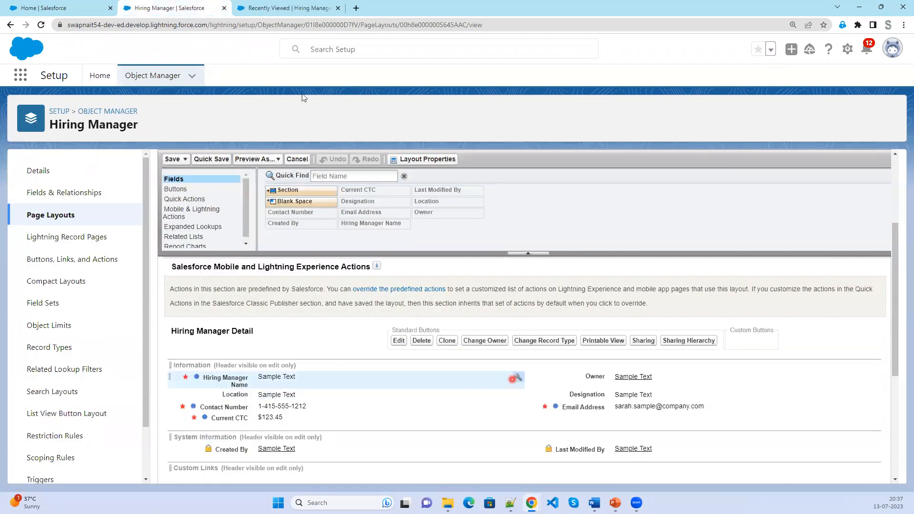
left_click(292, 8)
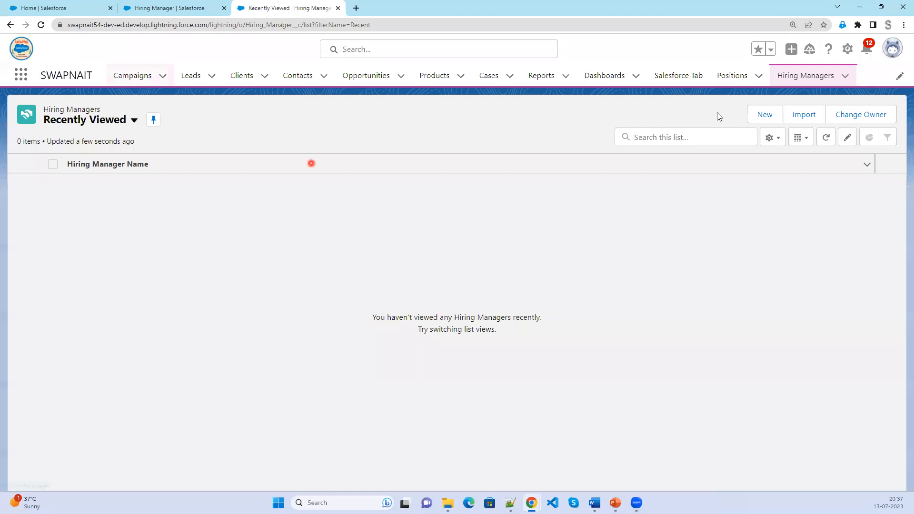
left_click(761, 115)
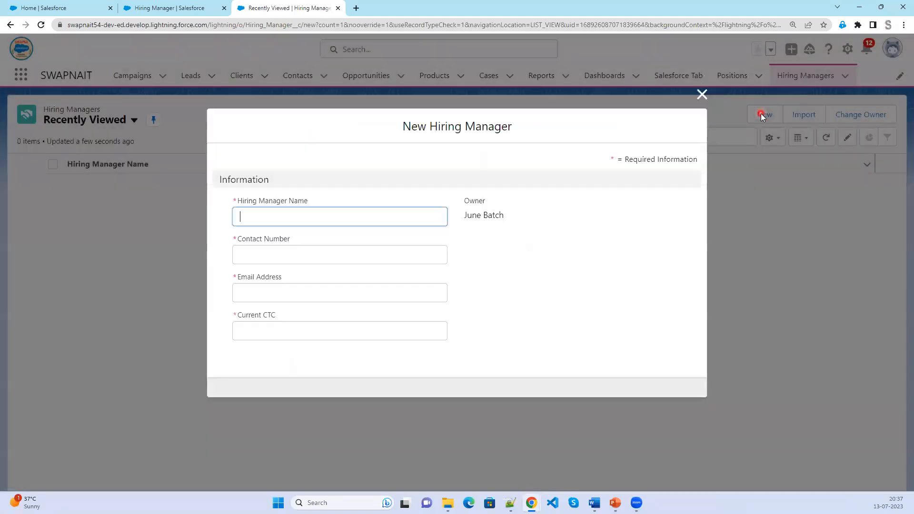
left_click(702, 95)
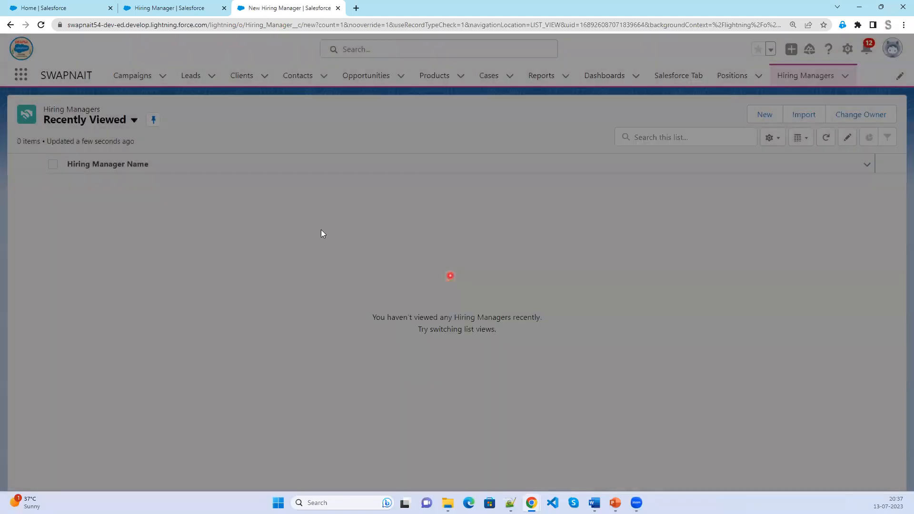
right_click(321, 229)
left_click(387, 401)
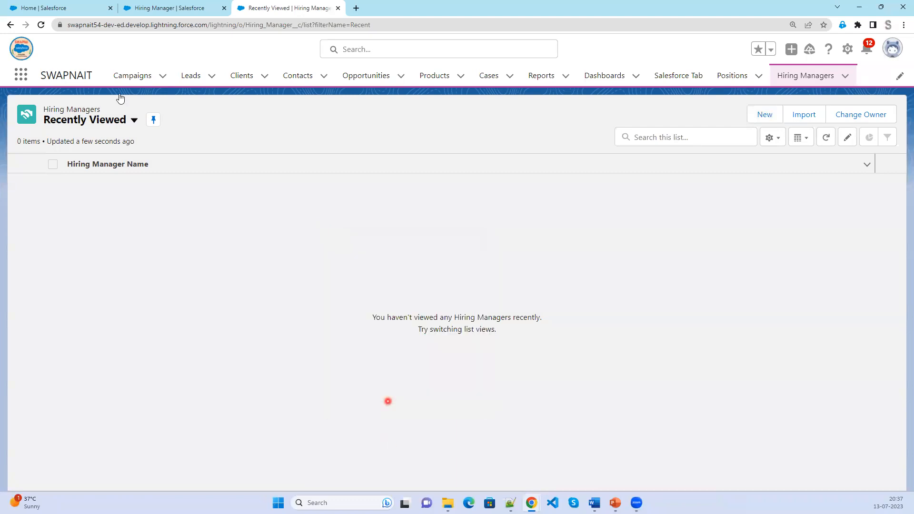
Reload the Hiring Managers list, open and close two New forms, then open the profile panel.
left_click(40, 27)
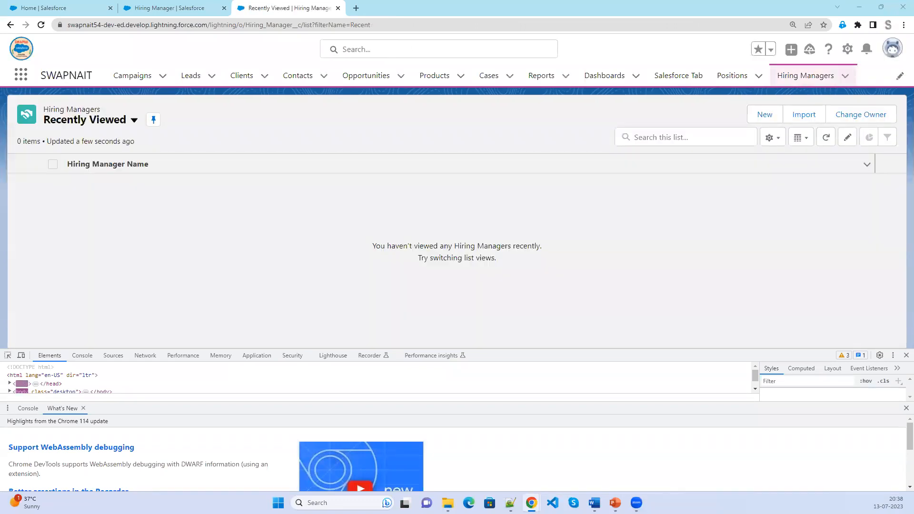
left_click(765, 116)
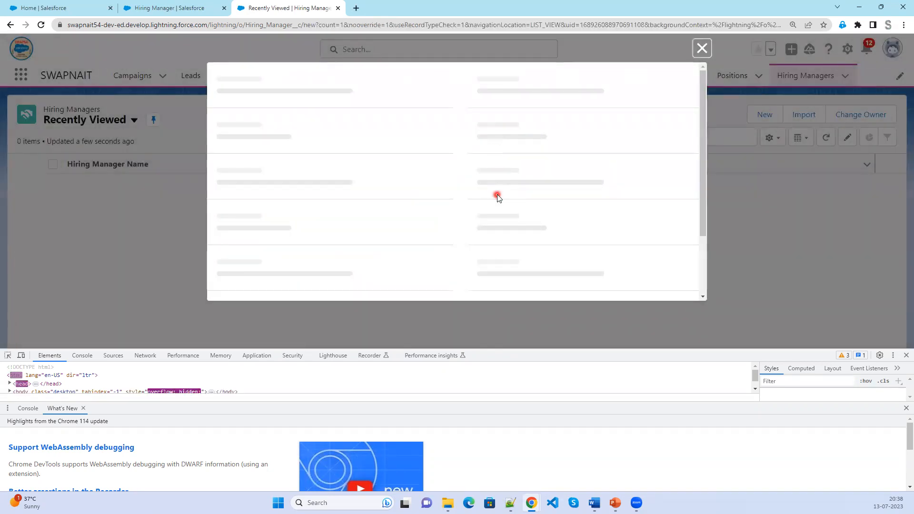
left_click(701, 49)
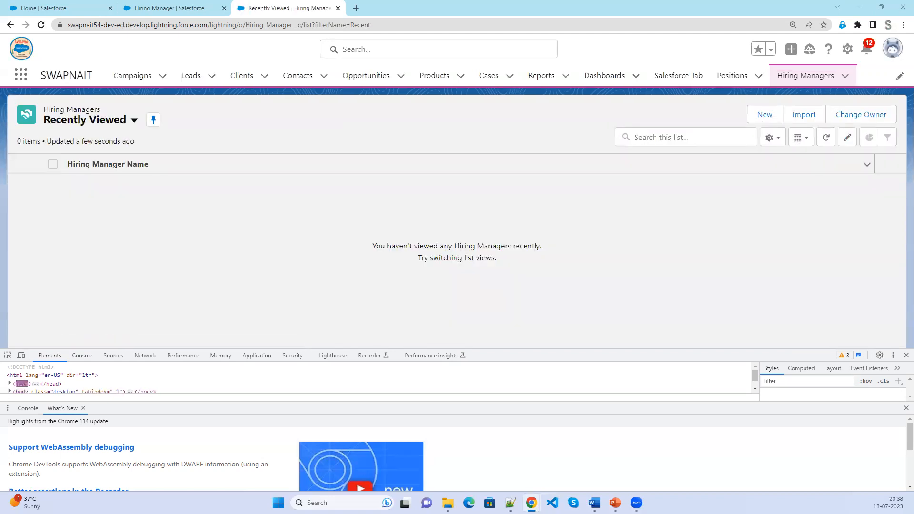
left_click(763, 115)
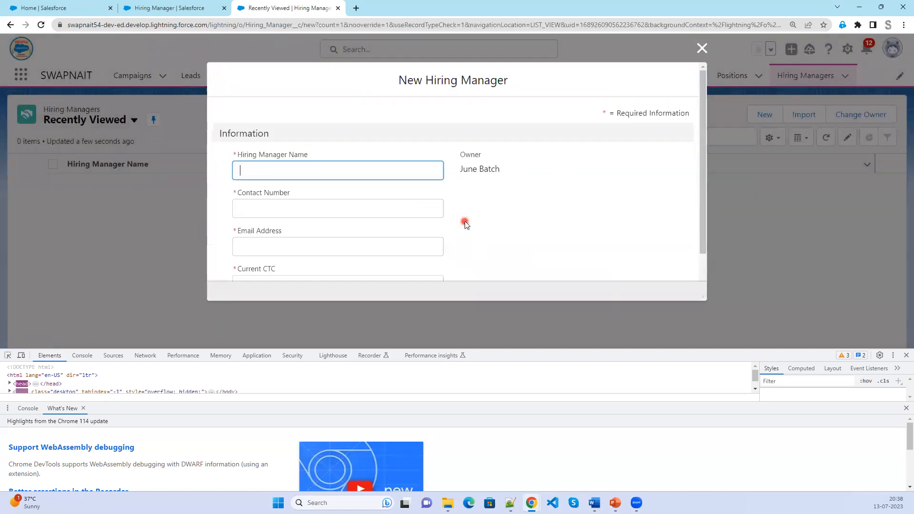
left_click(42, 128)
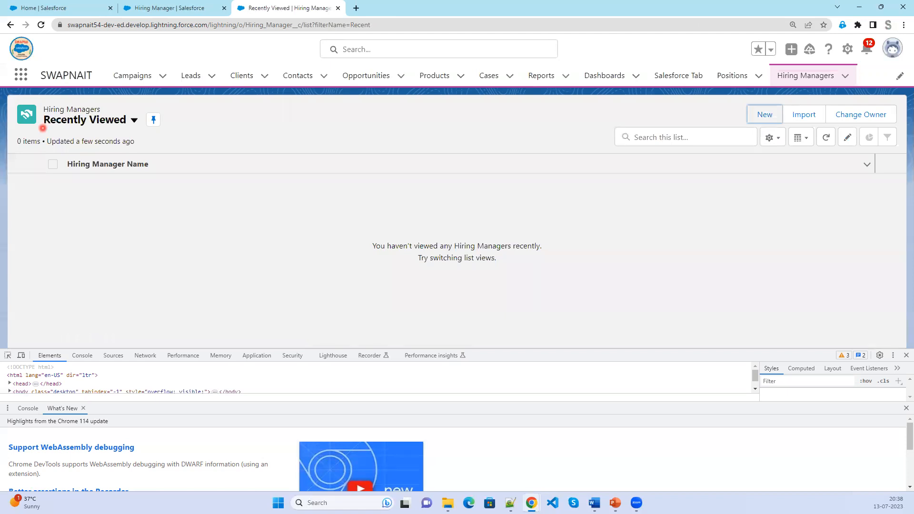
left_click(892, 52)
Log out, close developer tools, log back in, and defer phone registration.
left_click(784, 113)
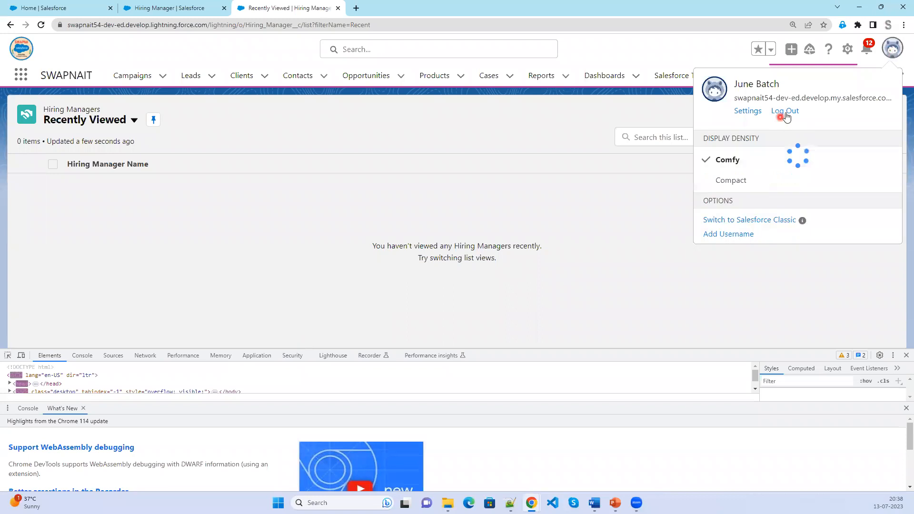
left_click(905, 355)
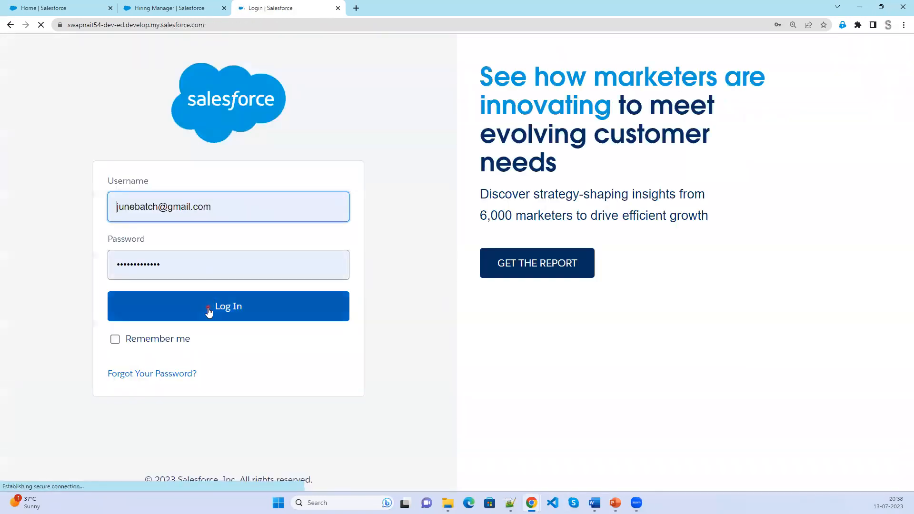
left_click(214, 308)
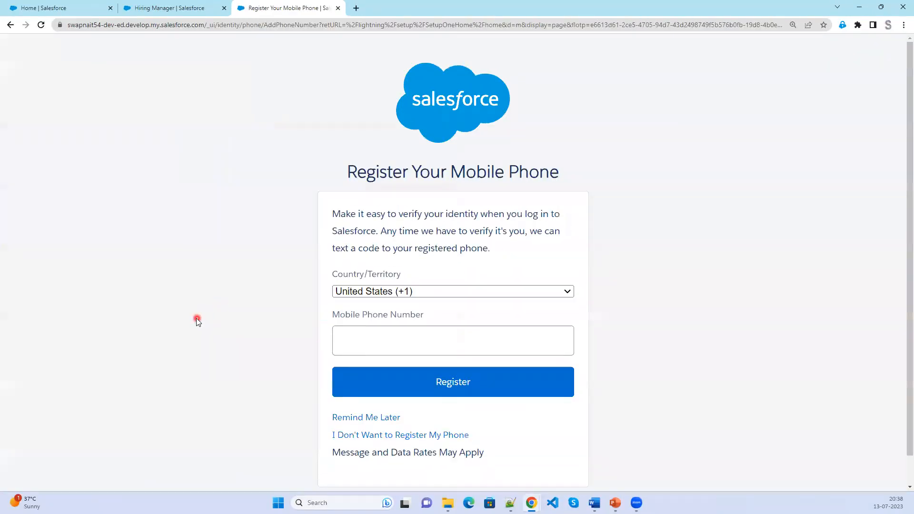
left_click(358, 417)
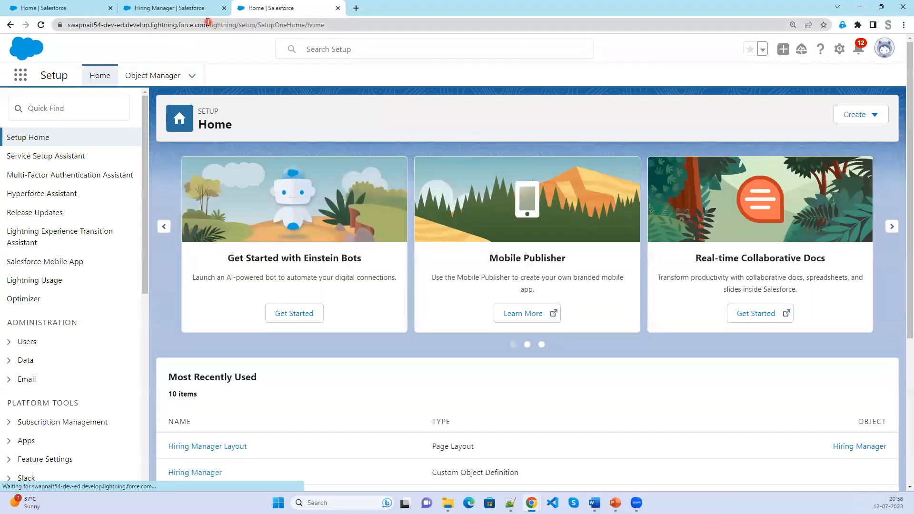
Load the bare org address, go to Hiring Managers, and open a New Hiring Manager form.
left_click(207, 24)
key("shift+End")
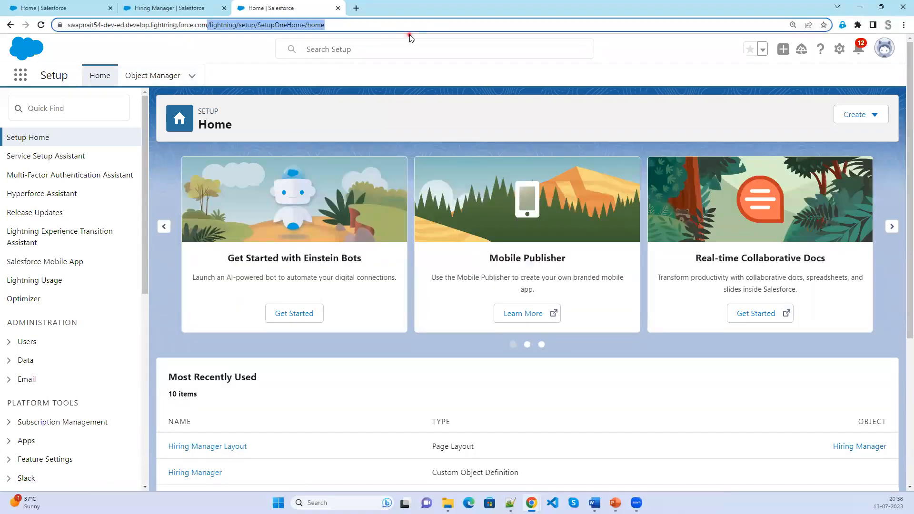
key("Delete")
key("Return")
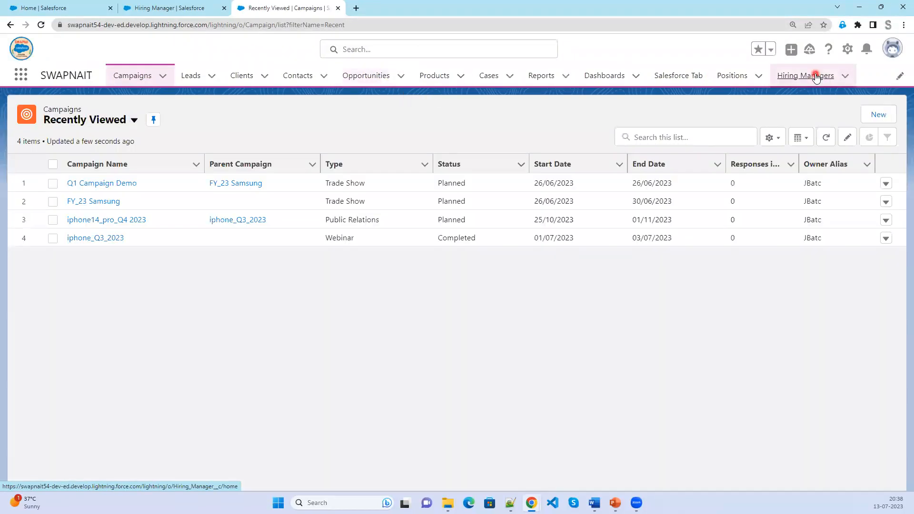
left_click(812, 76)
left_click(772, 116)
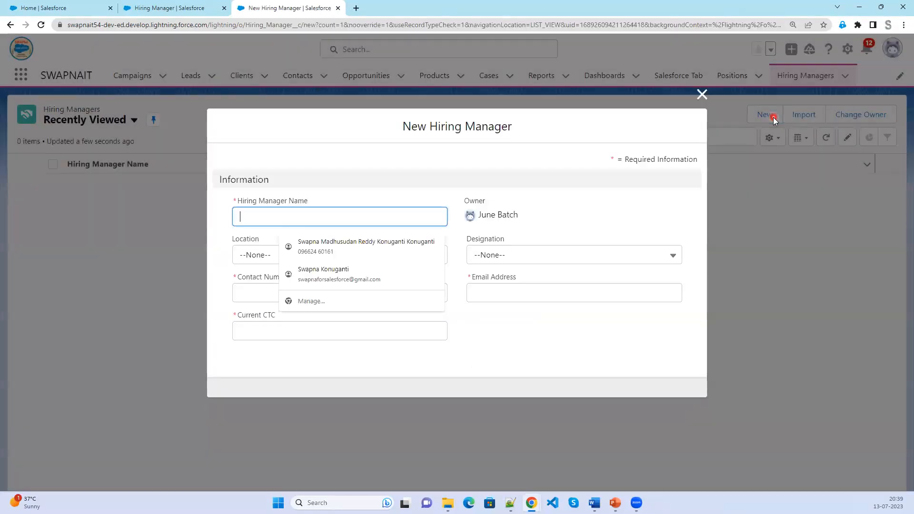
left_click(555, 210)
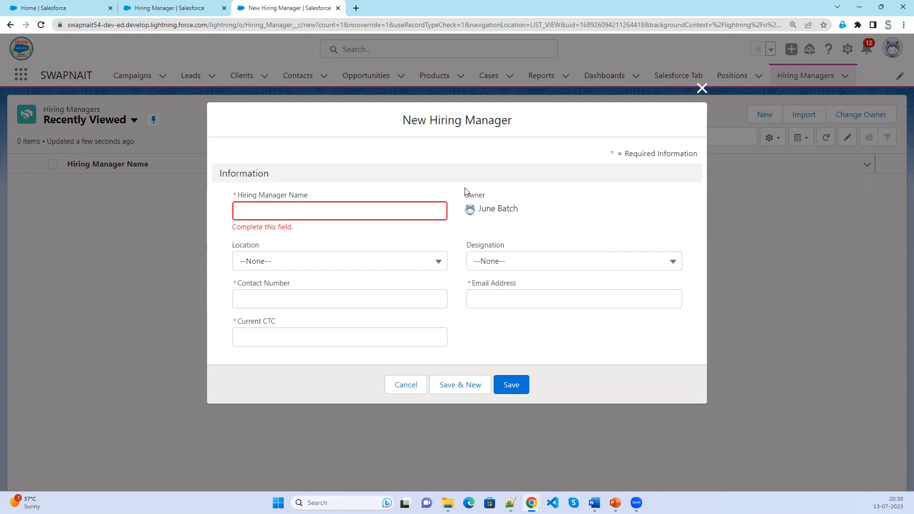
Enter the hiring manager's name, with Location Mumbai and Designation HR Executive.
left_click(370, 212)
type("Manisha")
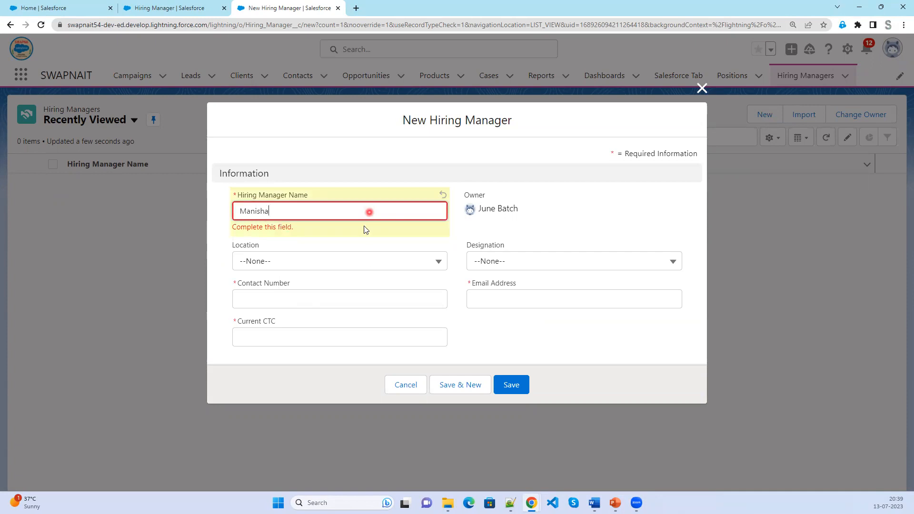
left_click(369, 261)
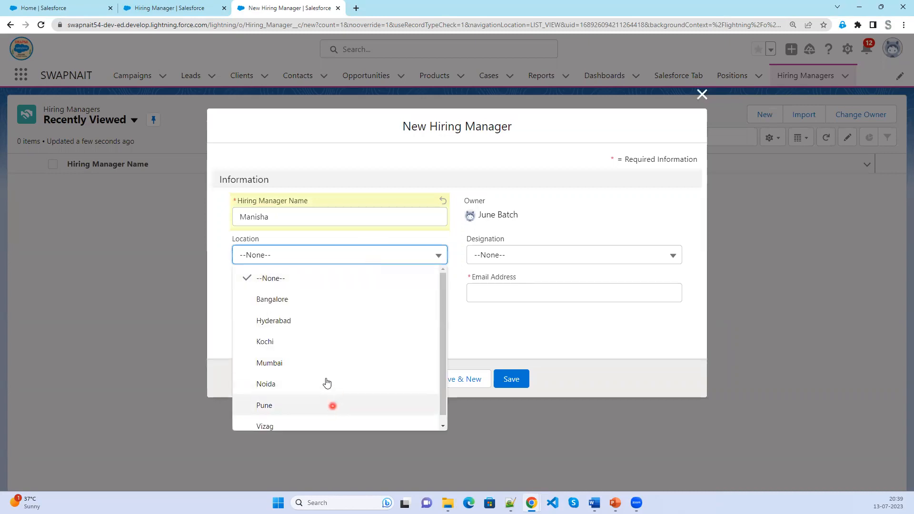
left_click(320, 366)
left_click(543, 255)
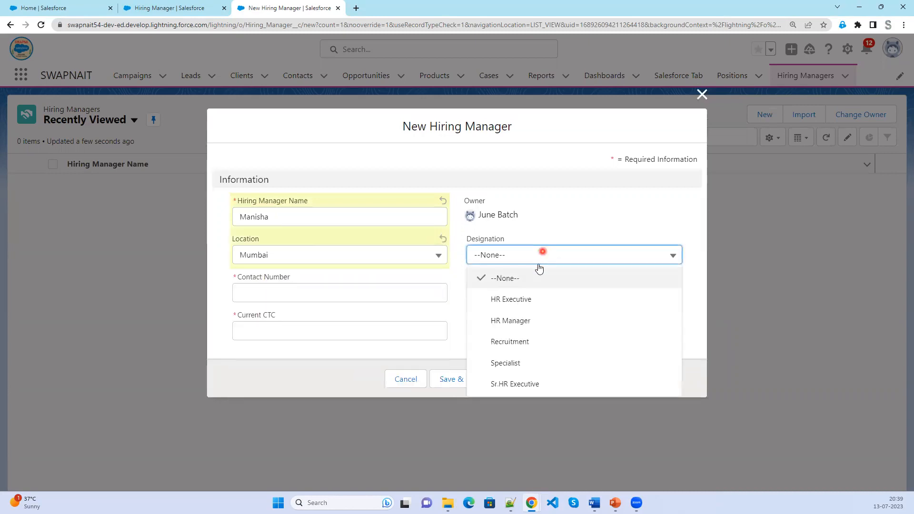
left_click(539, 299)
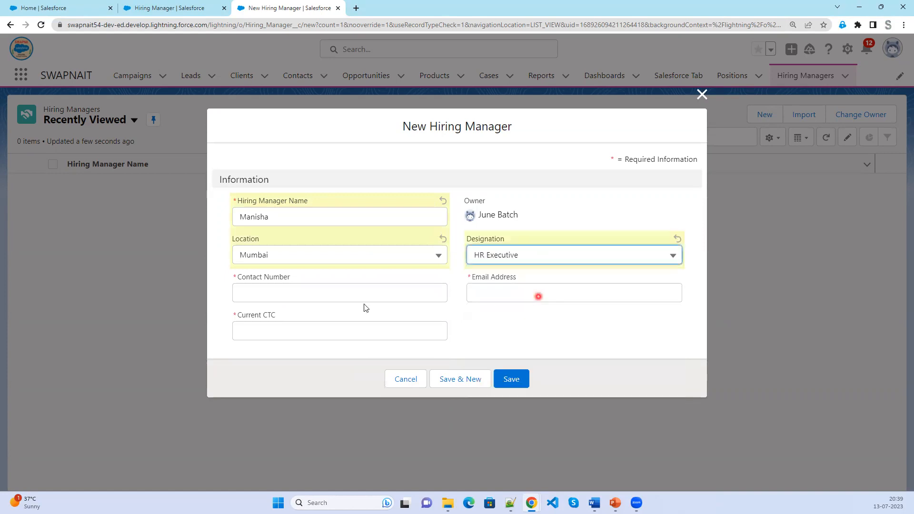
Fill in the contact number, e-mail address and Current CTC $657,665, then save the record.
left_click(324, 289)
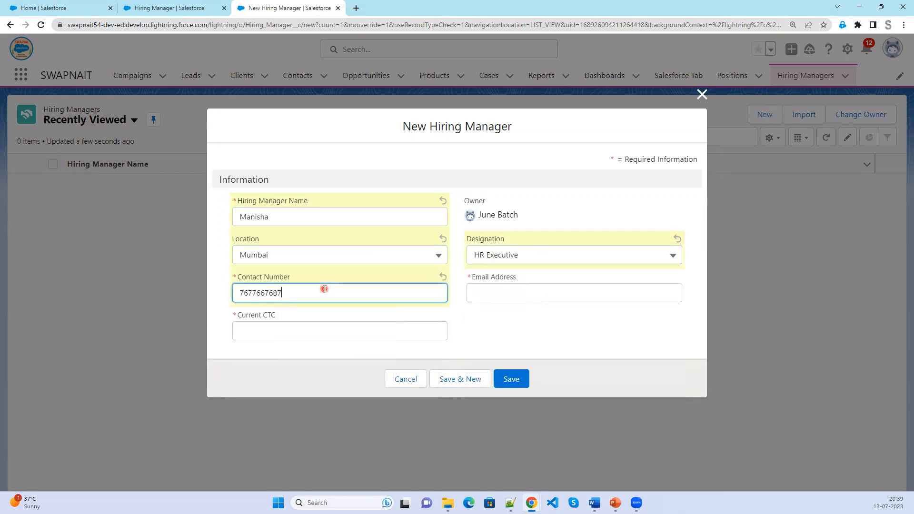
left_click(523, 293)
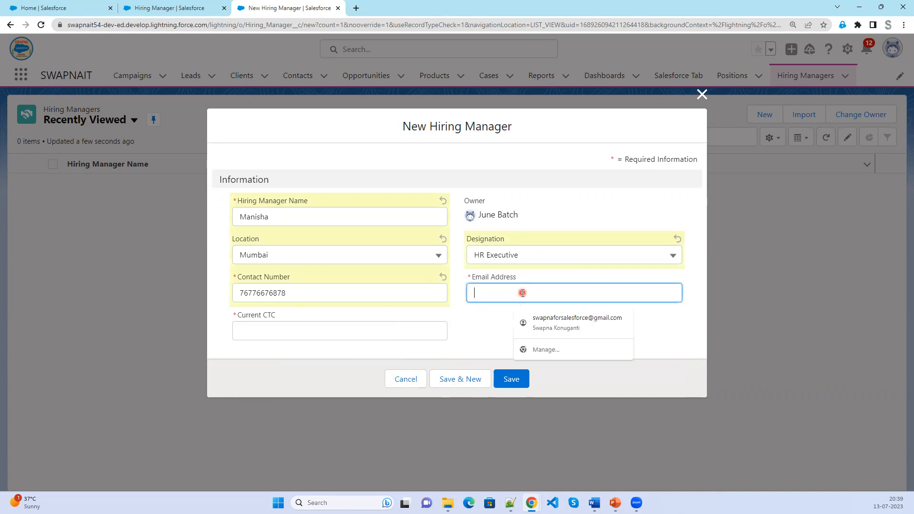
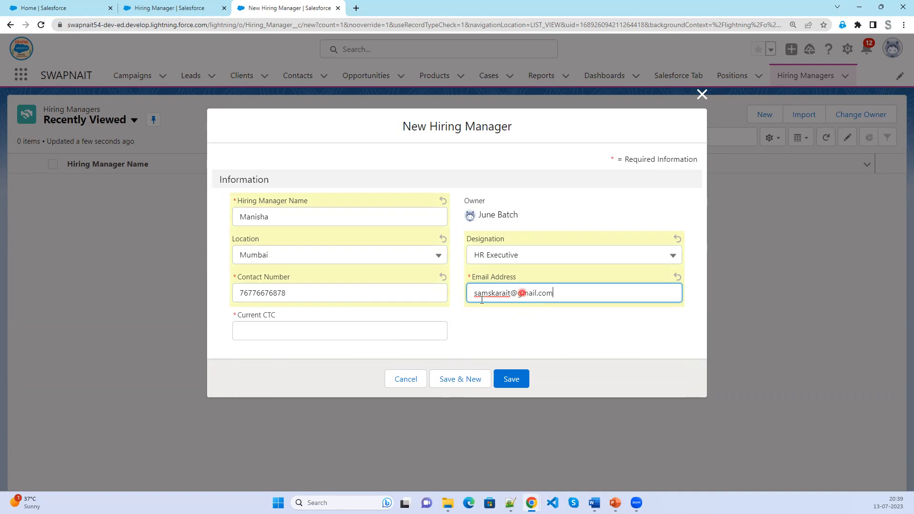
left_click(402, 329)
type("657665")
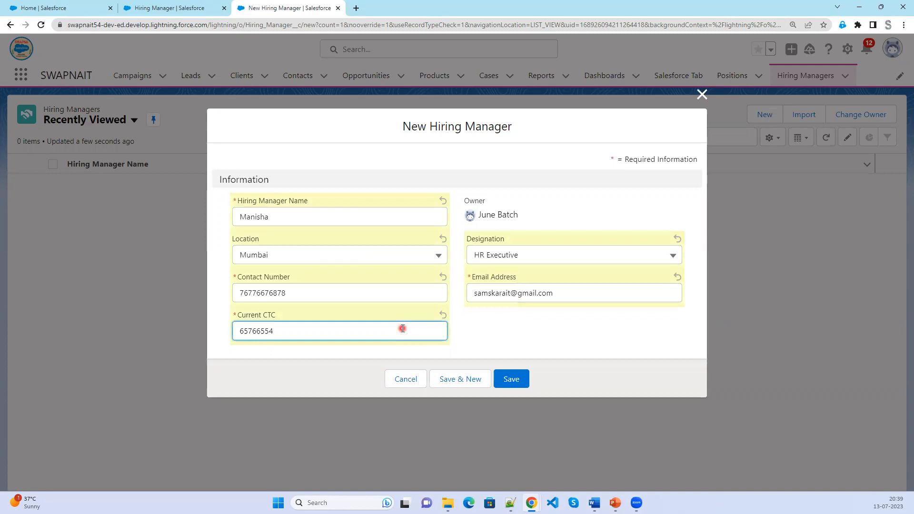
left_click(511, 339)
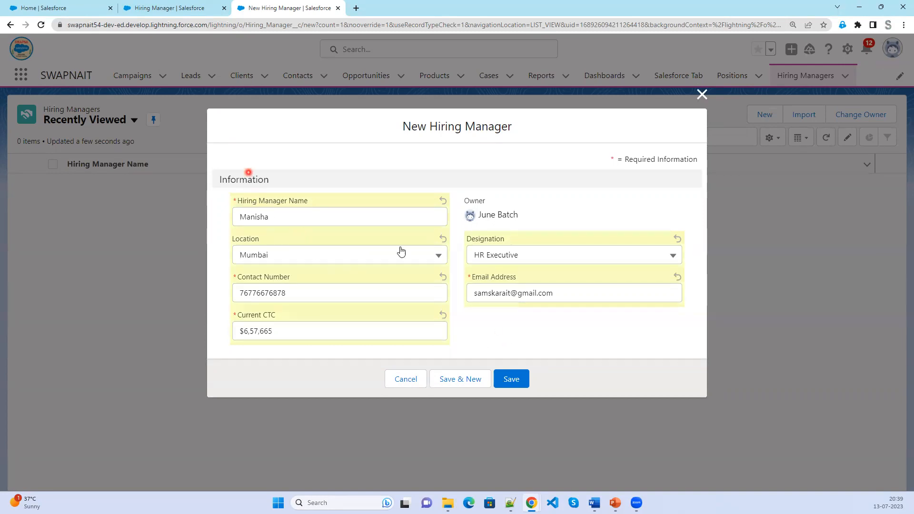
left_click(509, 381)
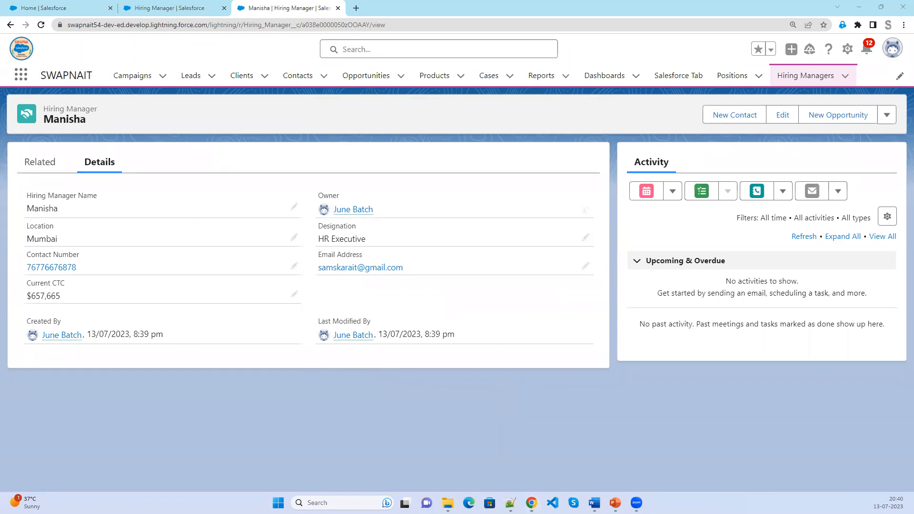
Back in Schema Builder, drag an Auto Number field onto the Hiring Manager object.
left_click(61, 11)
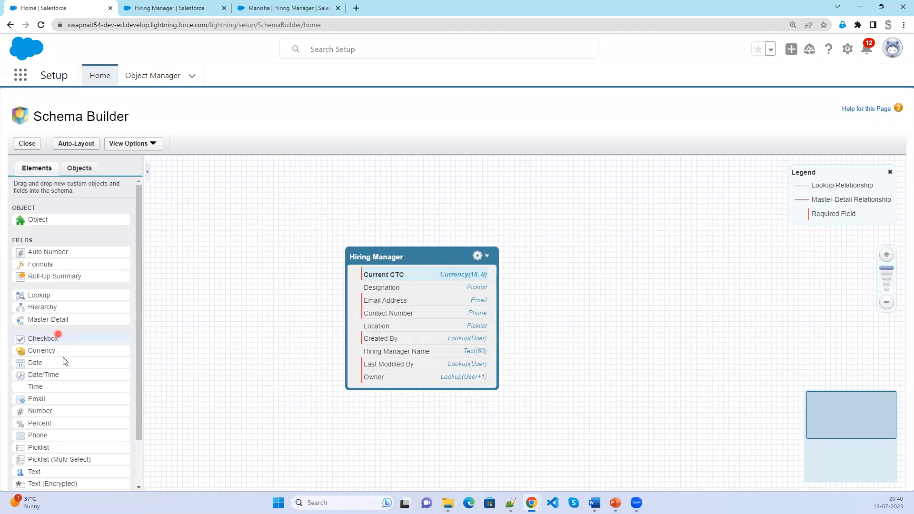
scroll(62, 355, "down", 1)
scroll(59, 476, "up", 1)
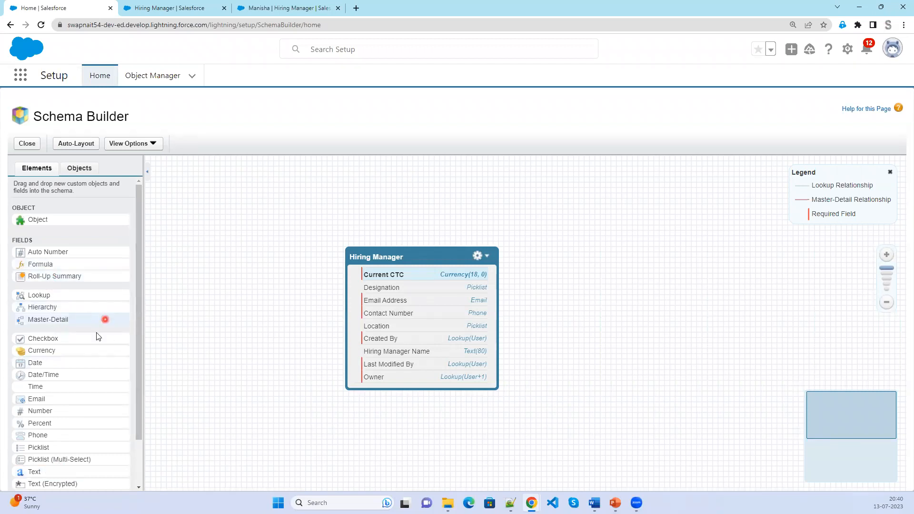
scroll(84, 398, "down", 1)
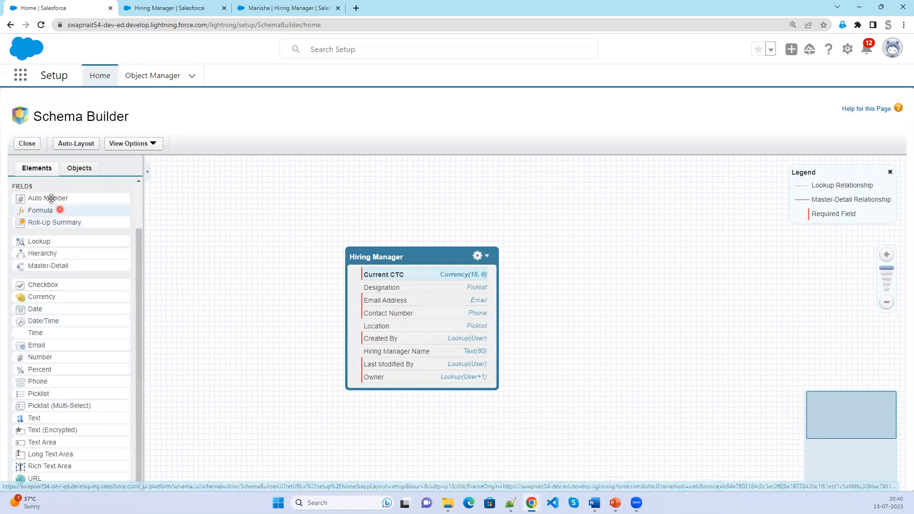
left_click_drag(51, 198, 448, 309)
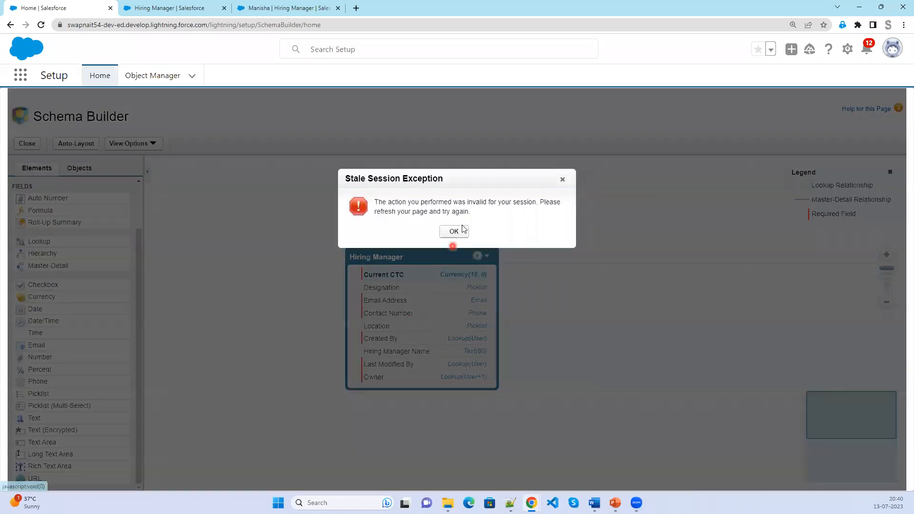
Dismiss the Stale Session error and reload Schema Builder to show the addable field types.
left_click_drag(420, 202, 546, 204)
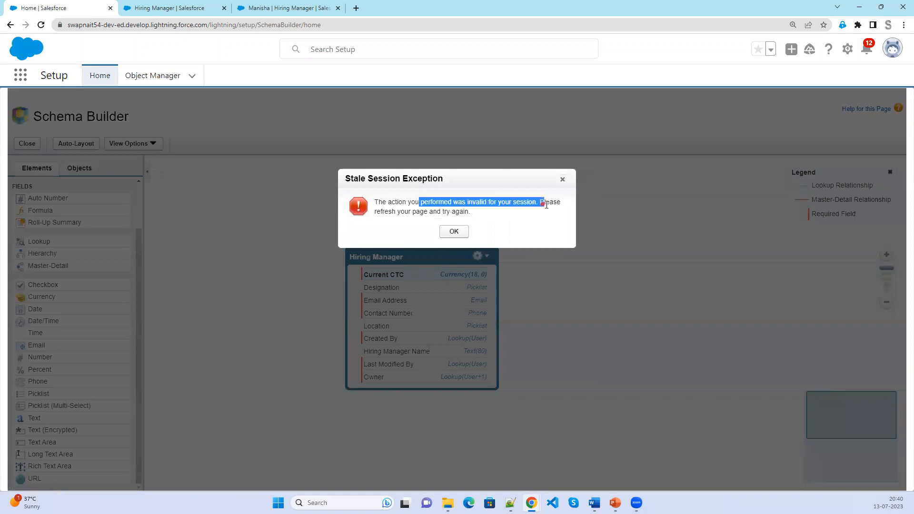
left_click(451, 232)
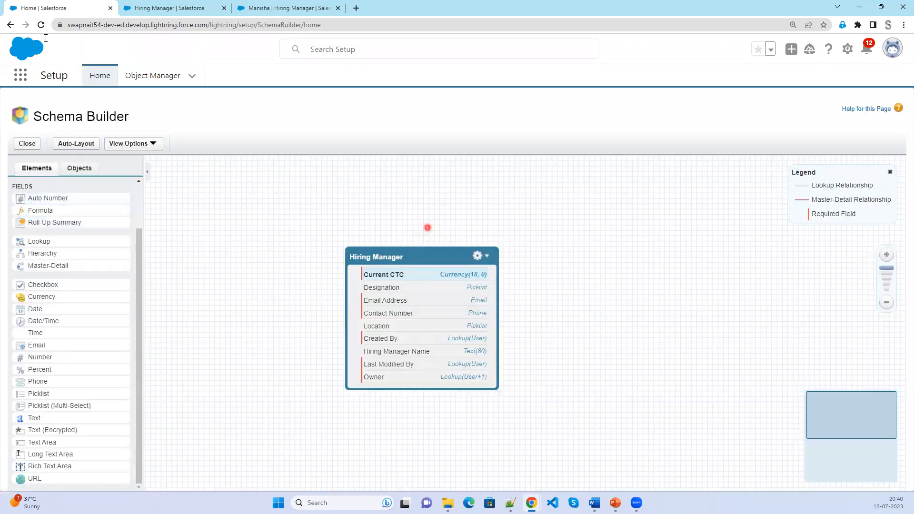
left_click(41, 28)
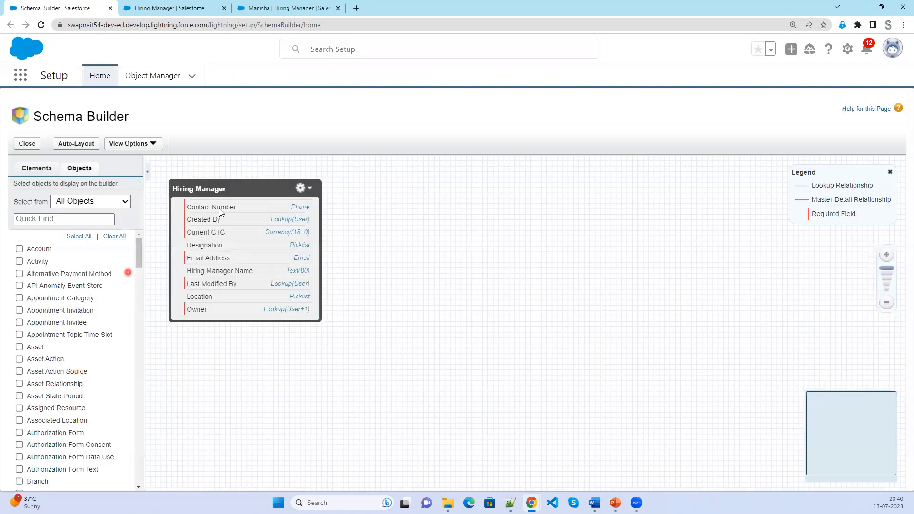
left_click(38, 171)
Add an Auto Number field labelled HR ID with display format HR-{000} and starting number 1.
left_click_drag(45, 252, 195, 253)
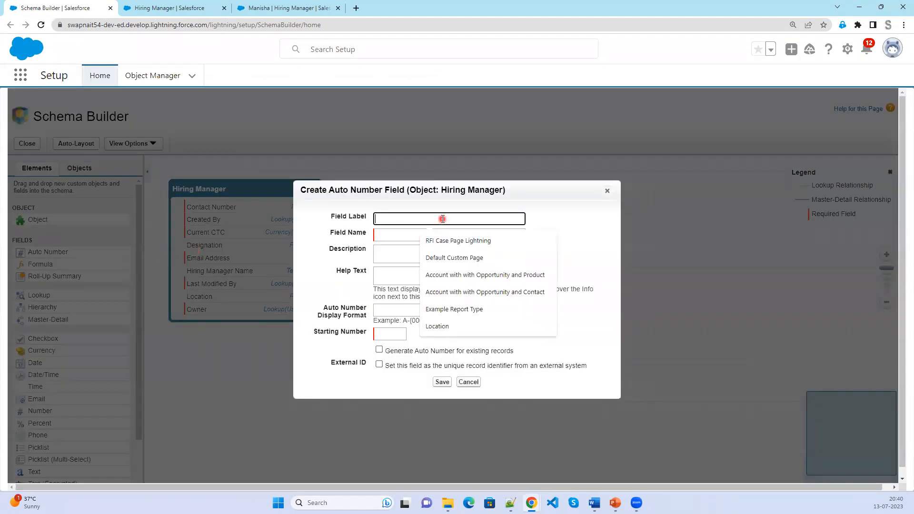
type("HR ID")
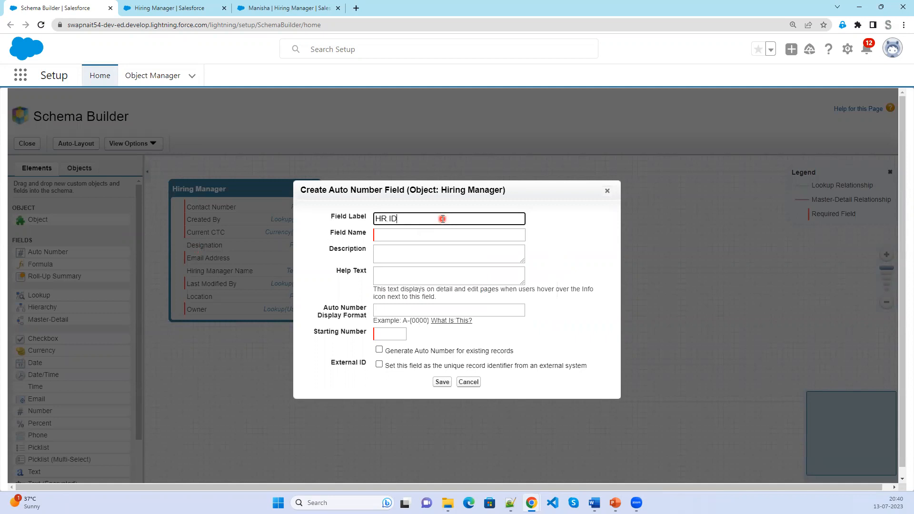
key("Tab")
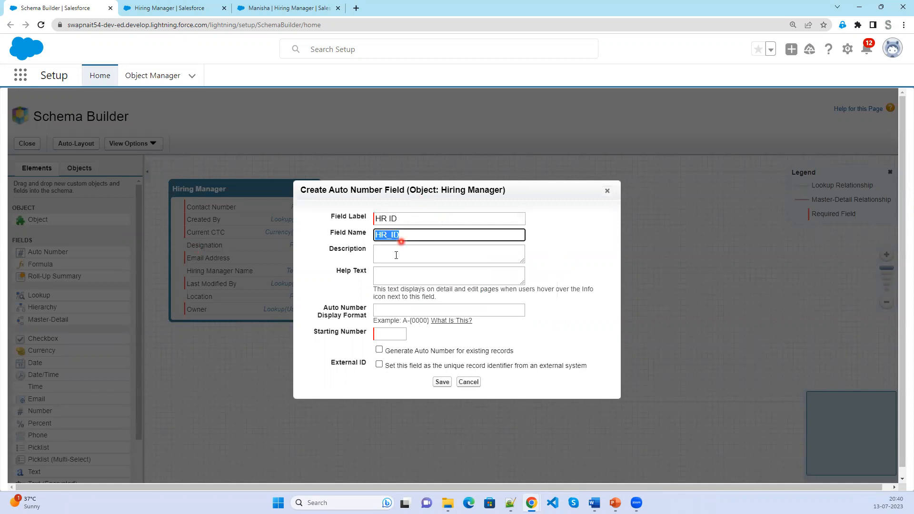
left_click(393, 334)
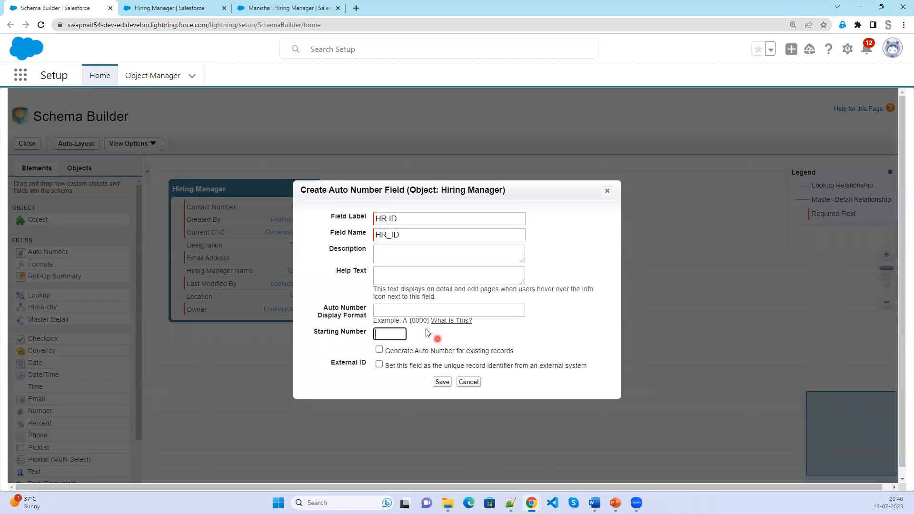
left_click(415, 313)
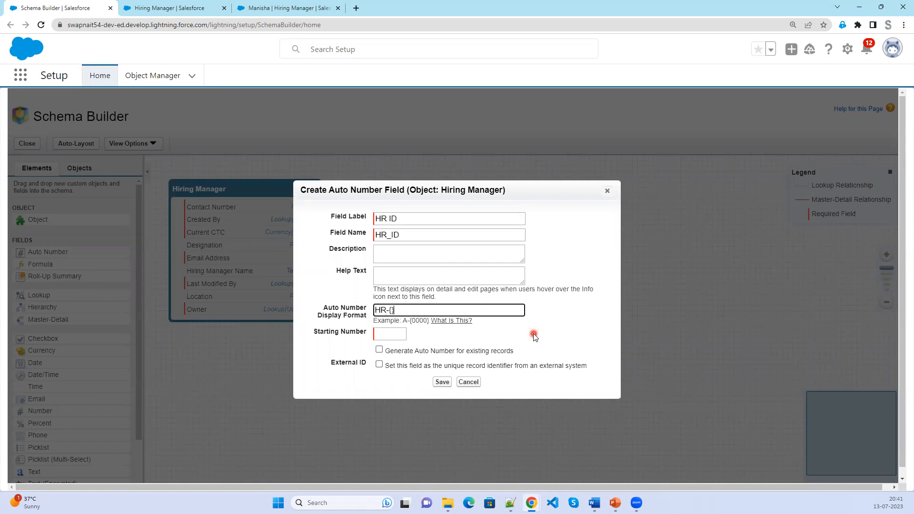
type("HR-{000}")
left_click(394, 335)
type("1")
Turn on Generate for existing records and save the HR ID field.
left_click(441, 386)
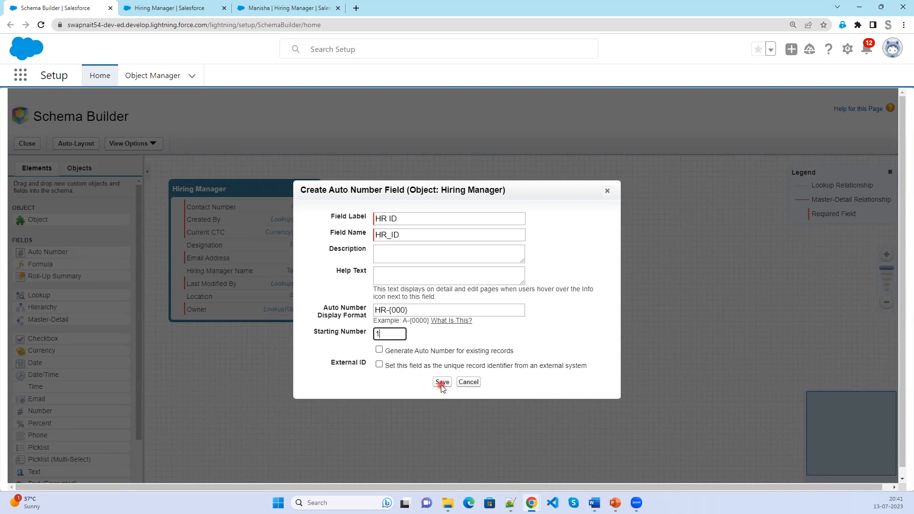
left_click_drag(515, 354, 390, 350)
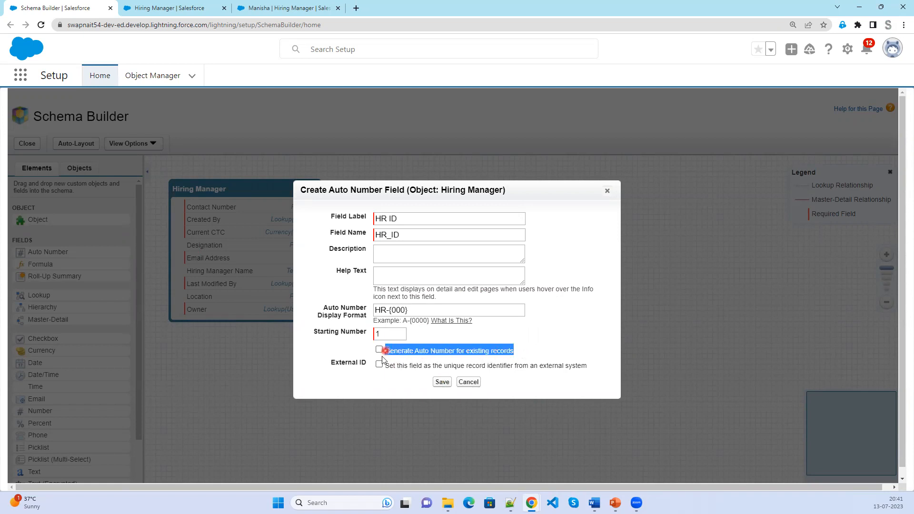
left_click(263, 8)
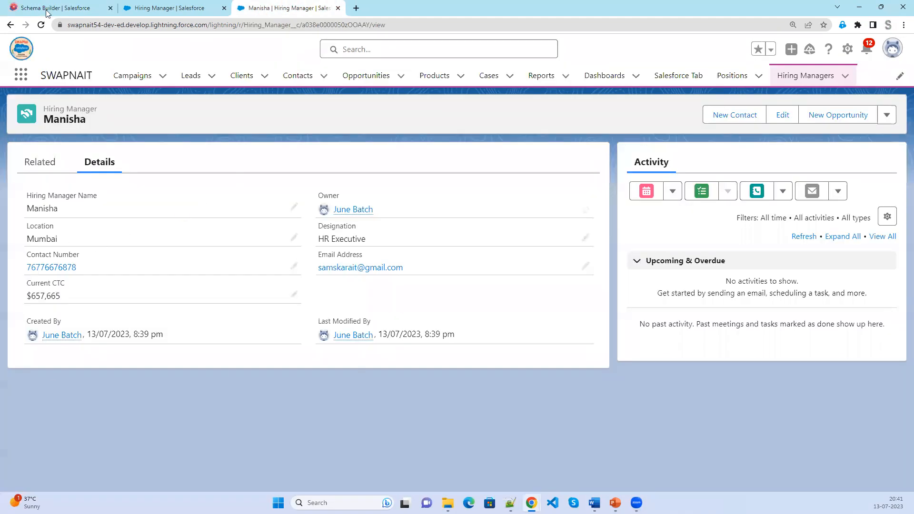
left_click(46, 8)
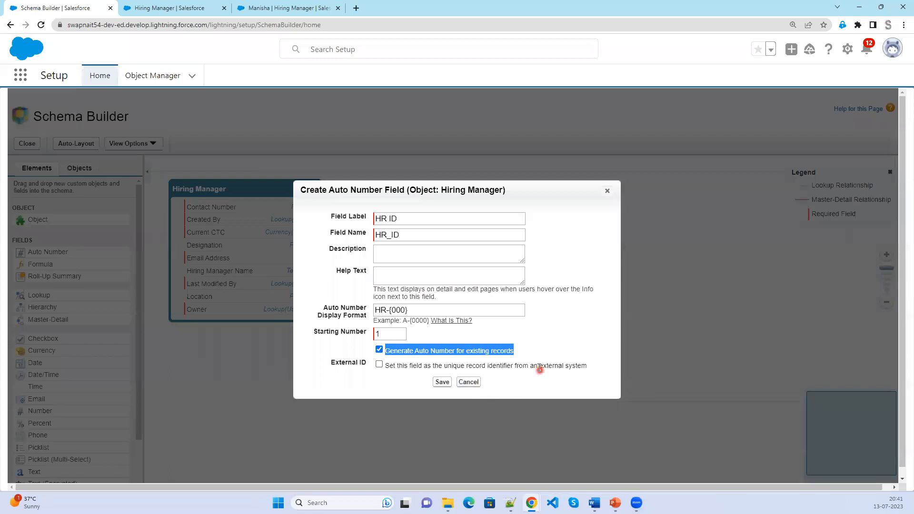
left_click(443, 383)
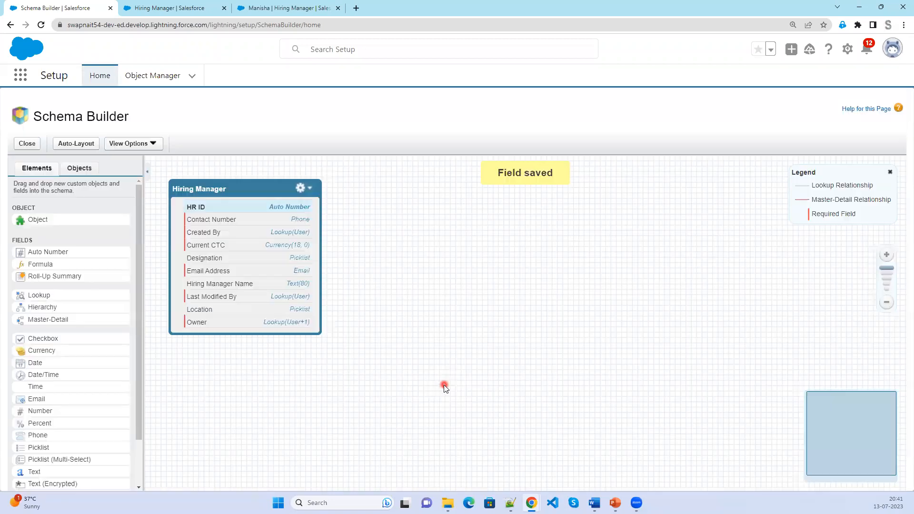
Reload the first record, start and cancel a new Hiring Manager form, then reopen the existing record.
left_click(287, 10)
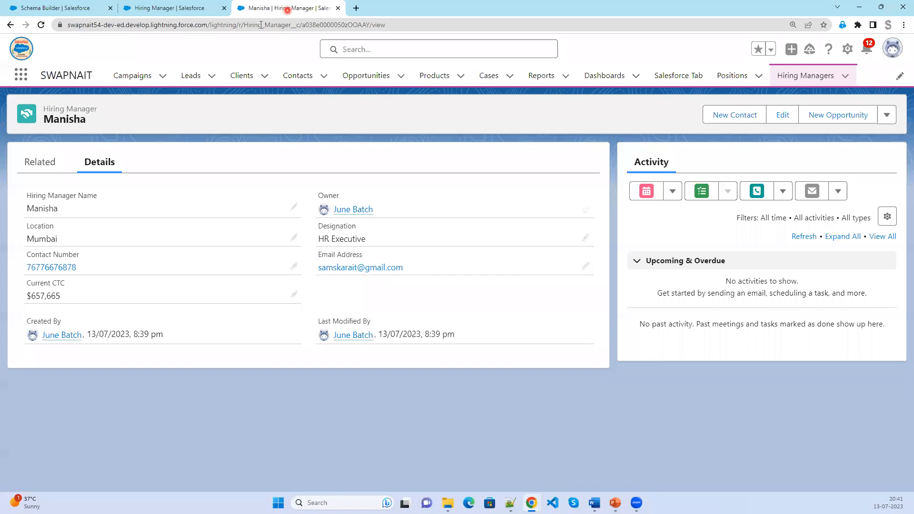
left_click(42, 25)
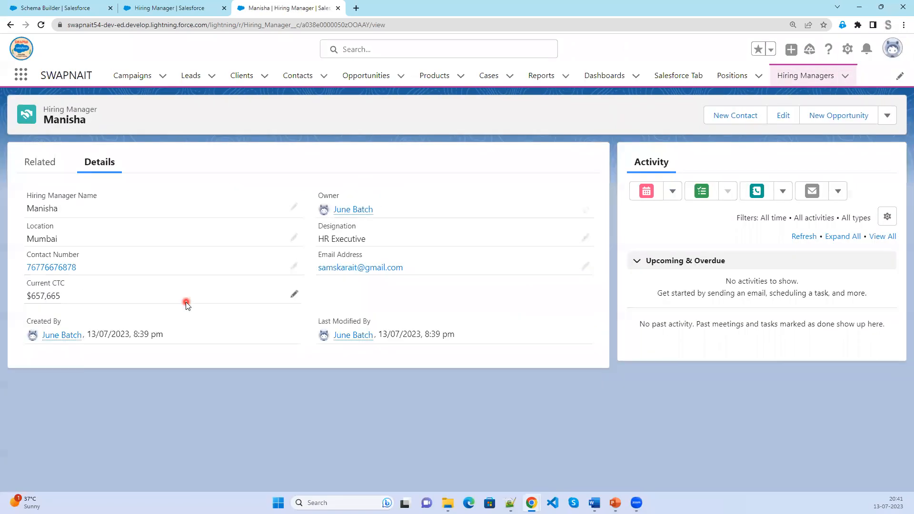
left_click(794, 84)
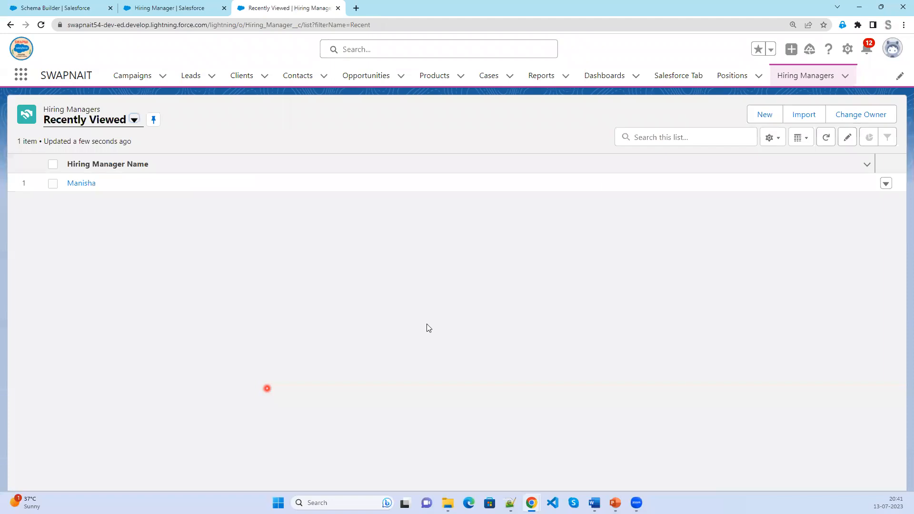
left_click(760, 116)
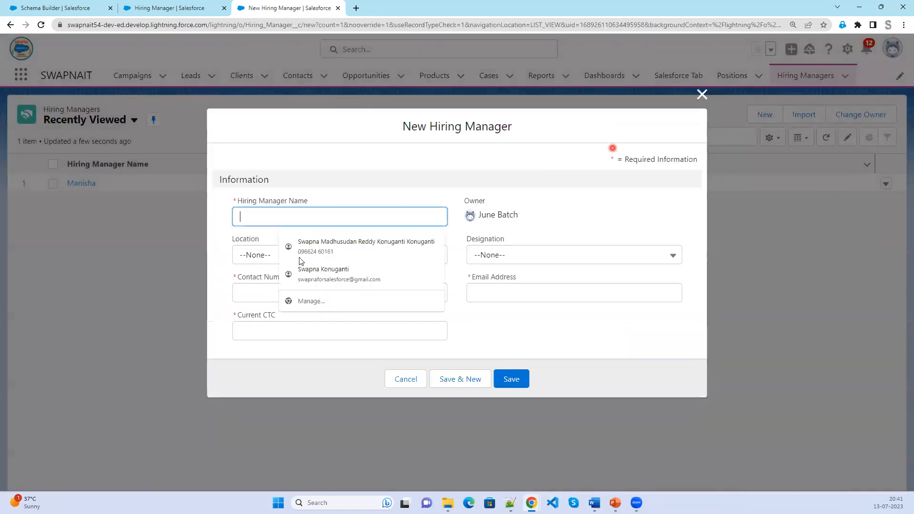
left_click(599, 227)
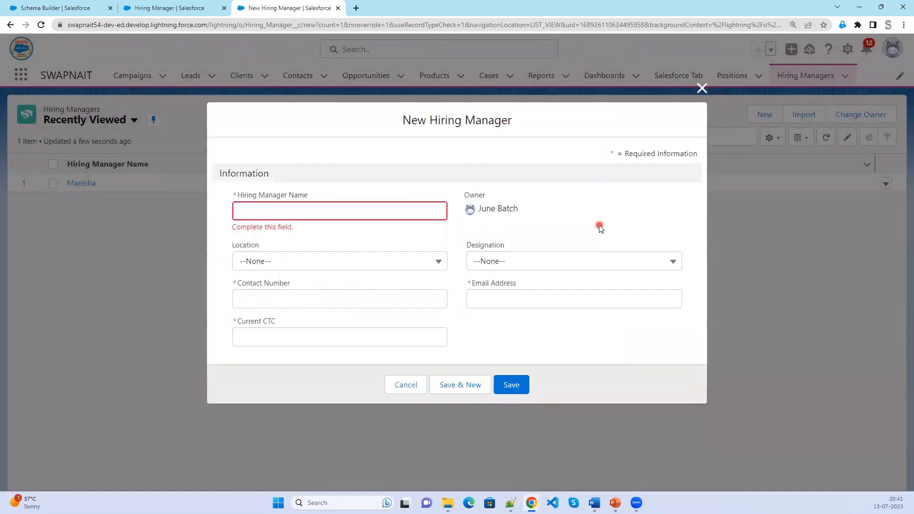
left_click(702, 88)
left_click(76, 185)
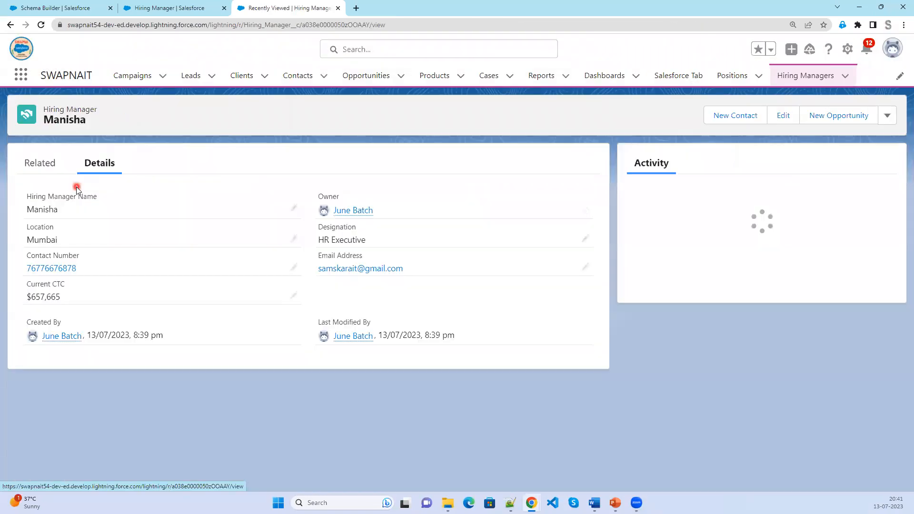
Reload the record page with developer tools open, then close the developer tools.
right_click(220, 440)
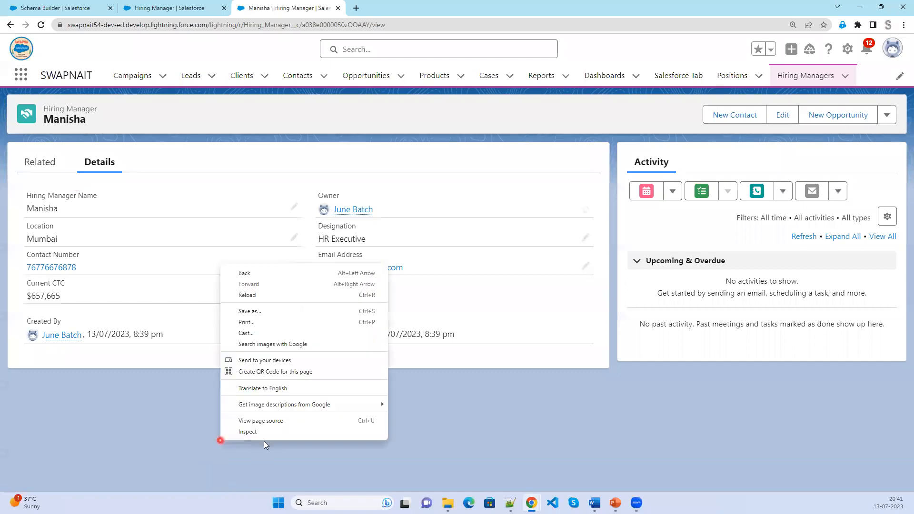
left_click(265, 432)
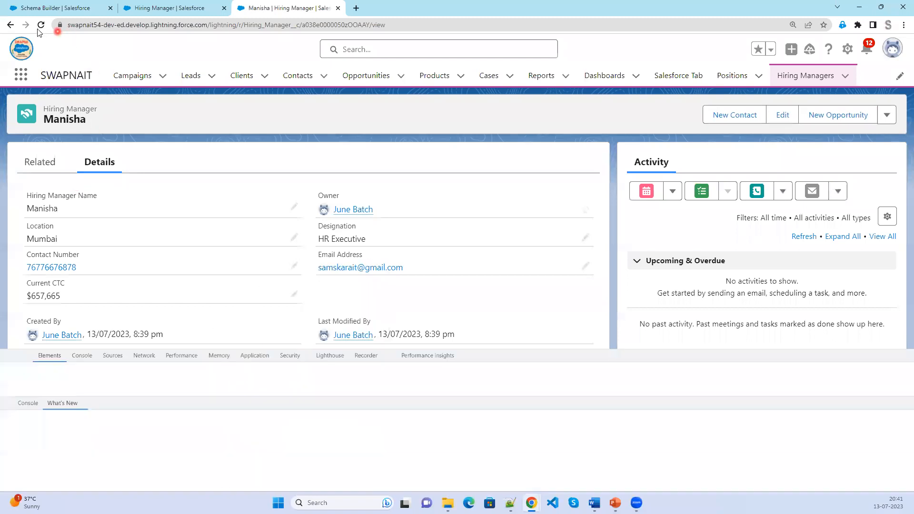
left_click(41, 25)
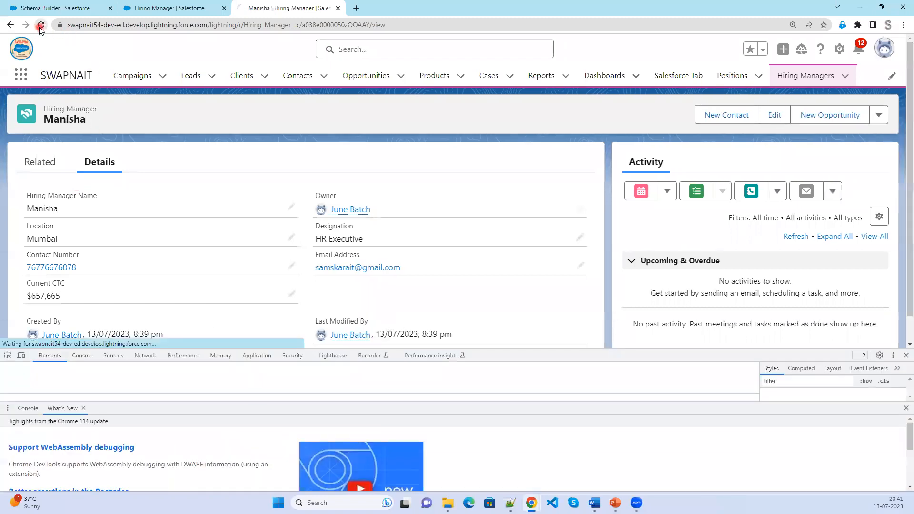
left_click(907, 356)
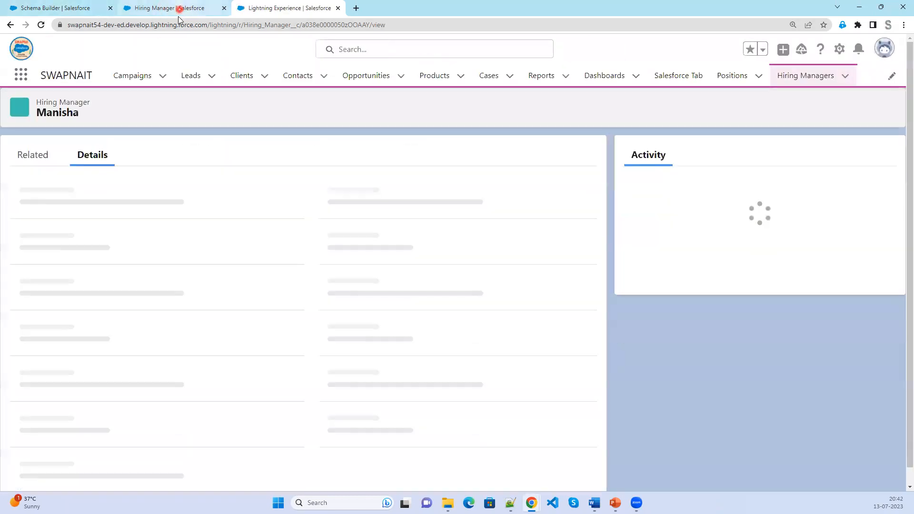
Reload the layout editor, place HR ID below Email Address in Hiring Manager Detail, and save.
left_click(179, 10)
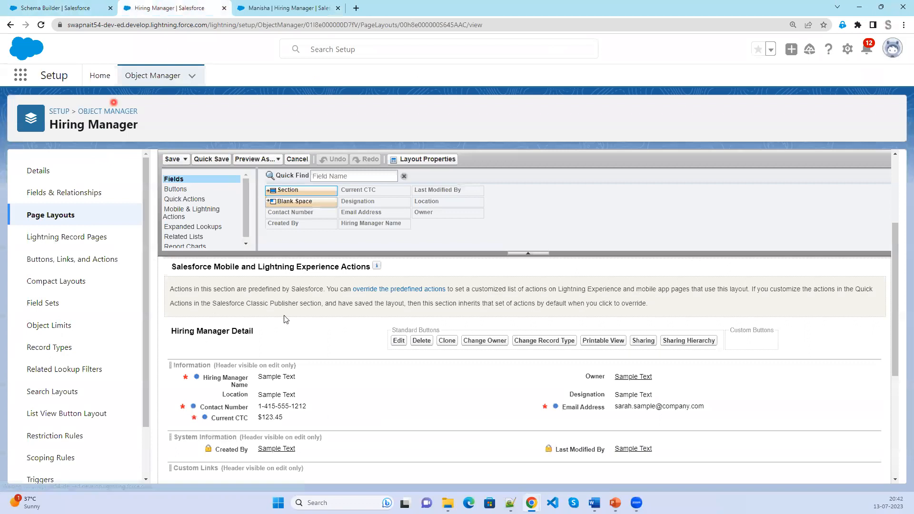
left_click(41, 25)
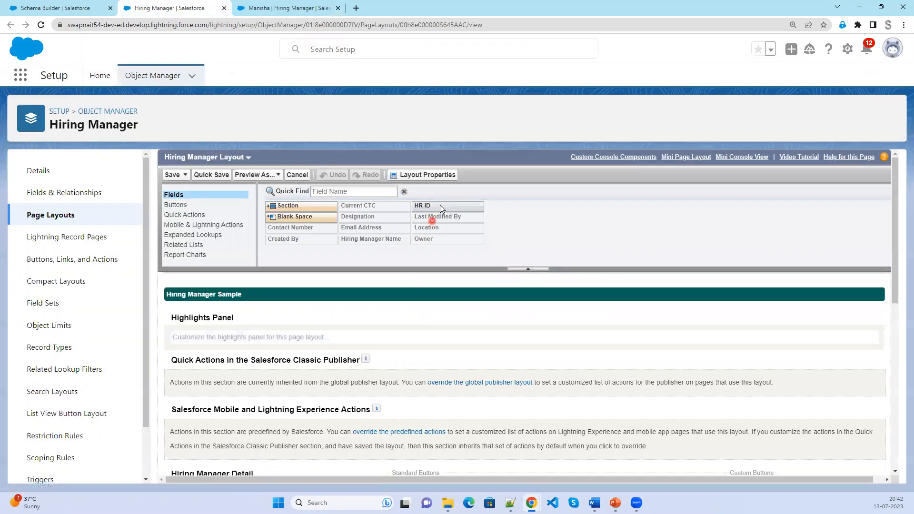
scroll(534, 400, "down", 4)
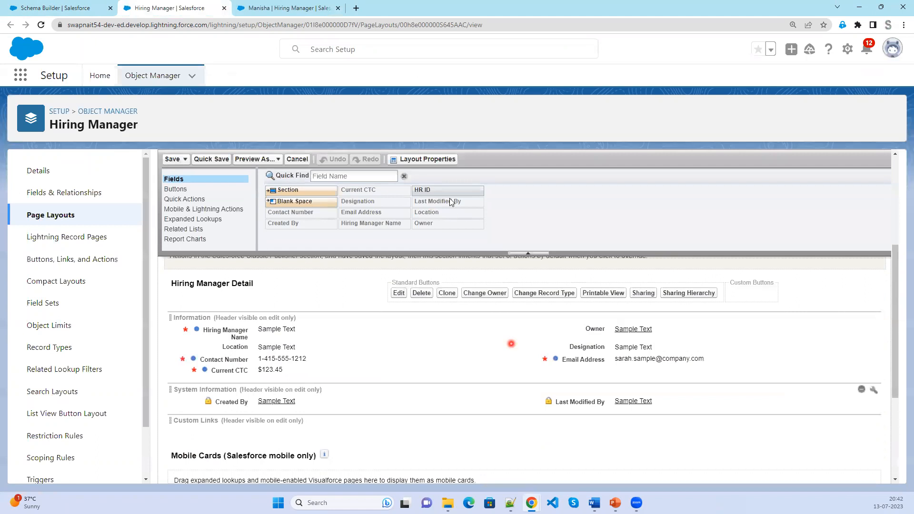
left_click_drag(577, 378, 577, 377)
left_click(166, 161)
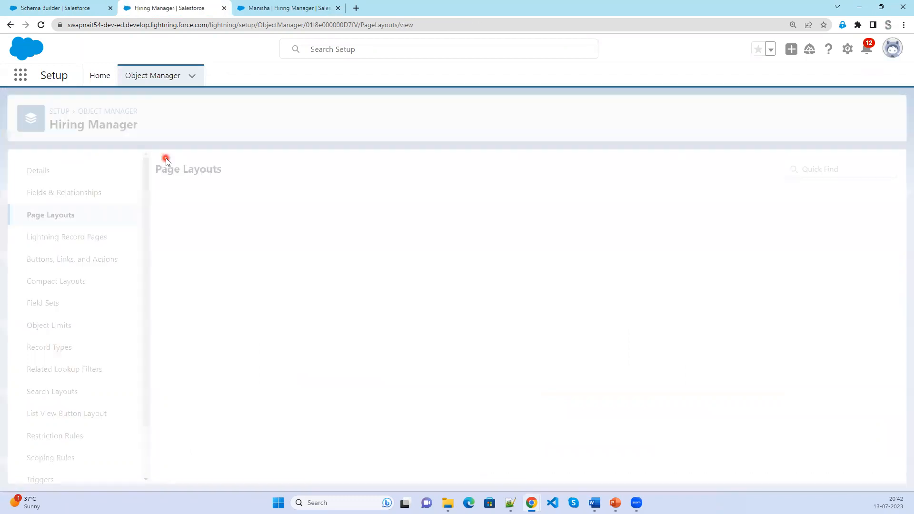
left_click(304, 10)
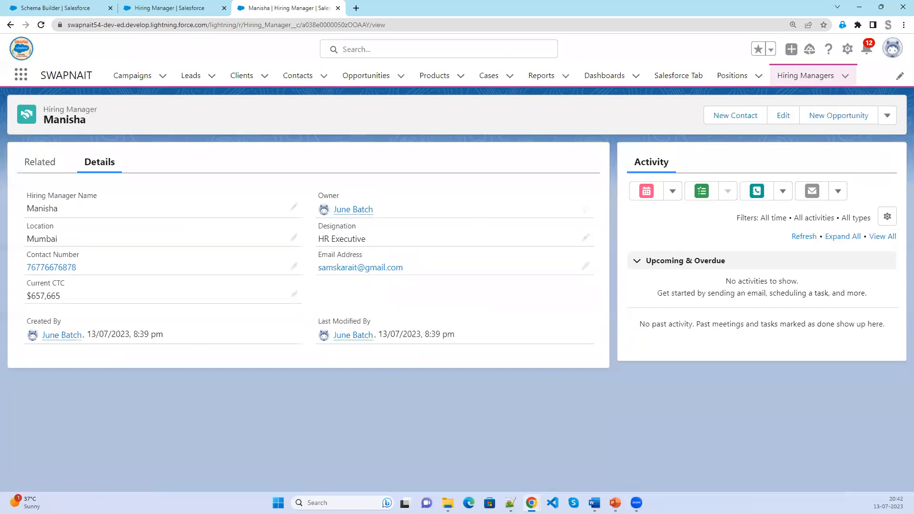
Hard-reload the first record to confirm HR ID HR-001, then start a new Hiring Manager record.
right_click(242, 413)
left_click(279, 404)
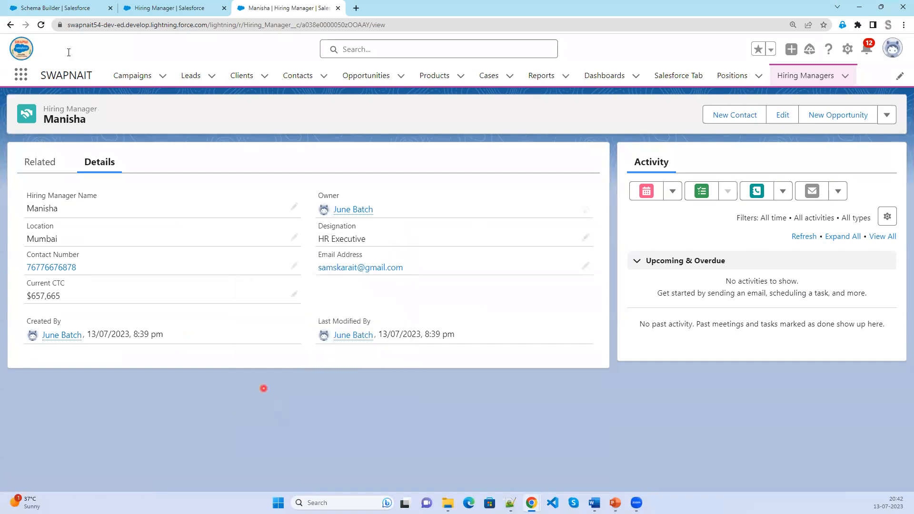
left_click(41, 26)
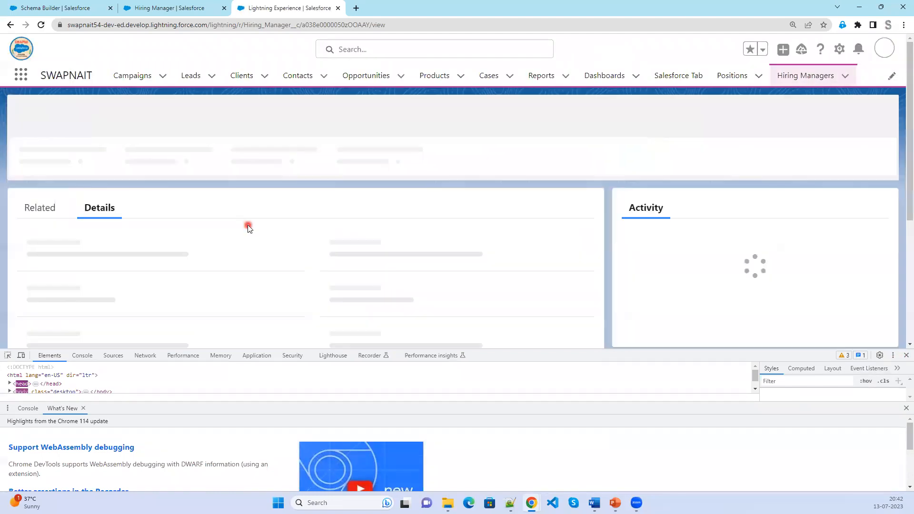
right_click(42, 26)
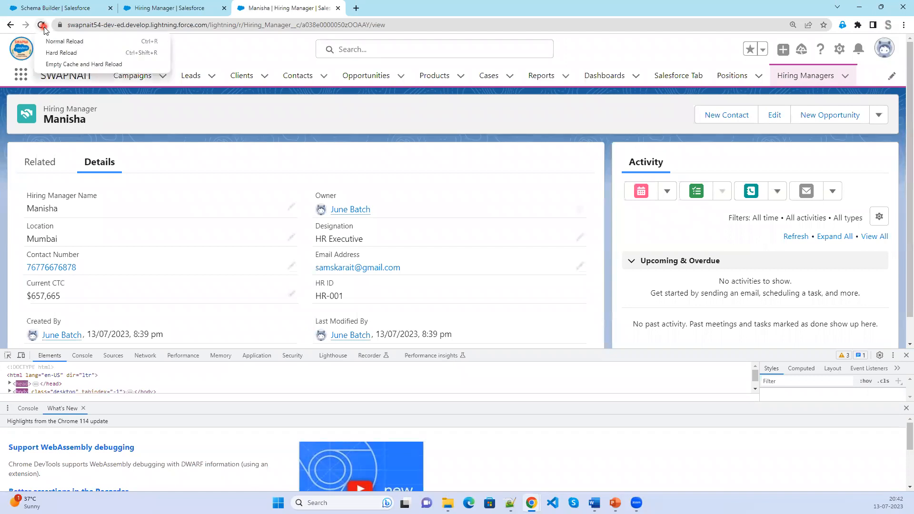
left_click(384, 296)
left_click(906, 355)
left_click_drag(370, 295, 319, 285)
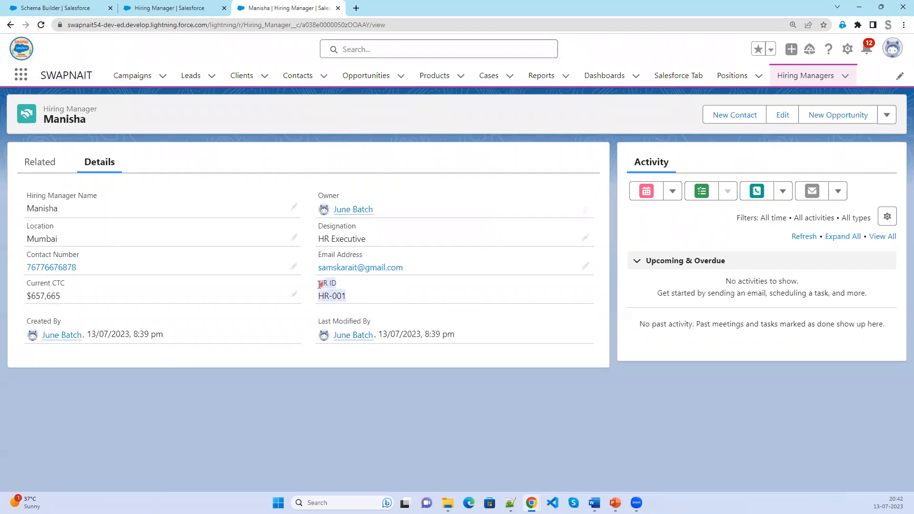
left_click(796, 84)
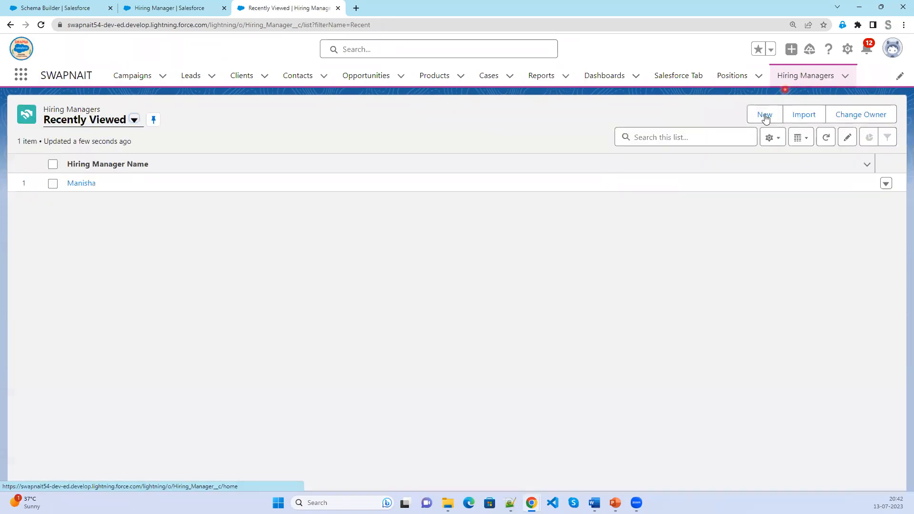
left_click(763, 115)
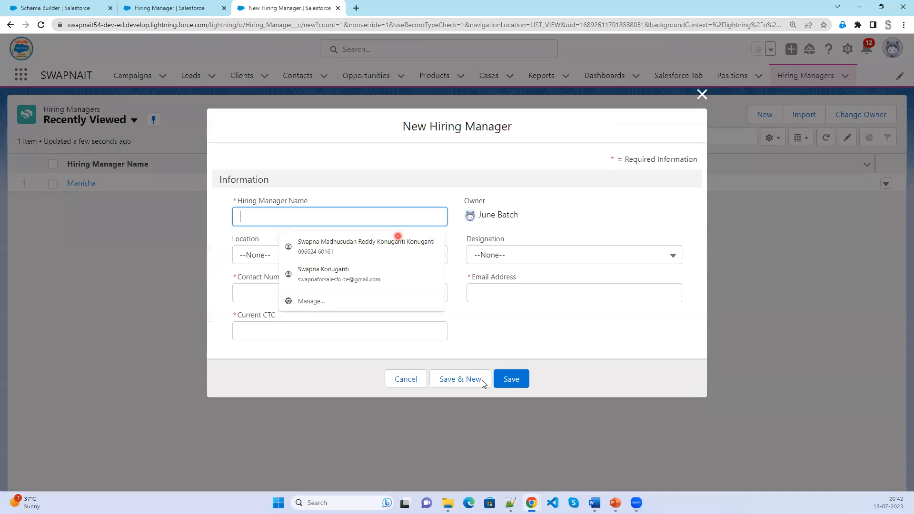
Enter the second hiring manager's name, with Location Hyderabad and Designation HR Manager.
left_click(551, 333)
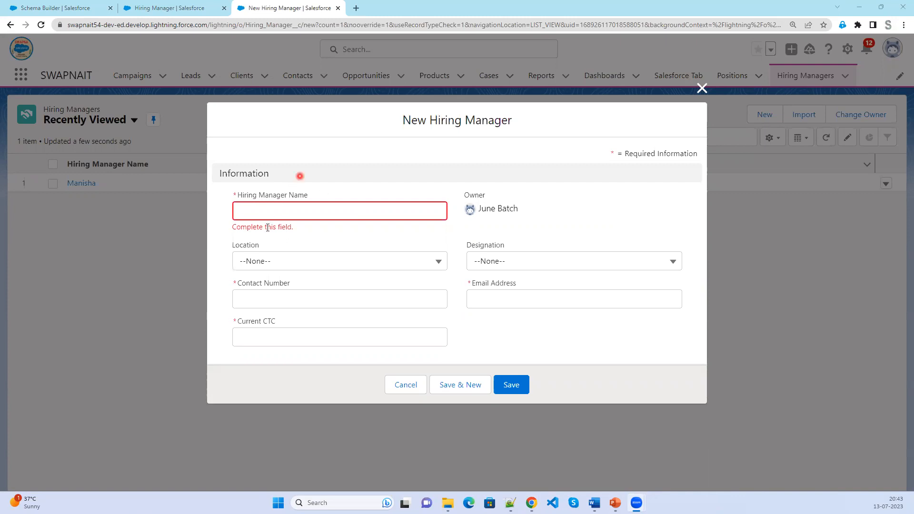
left_click(267, 209)
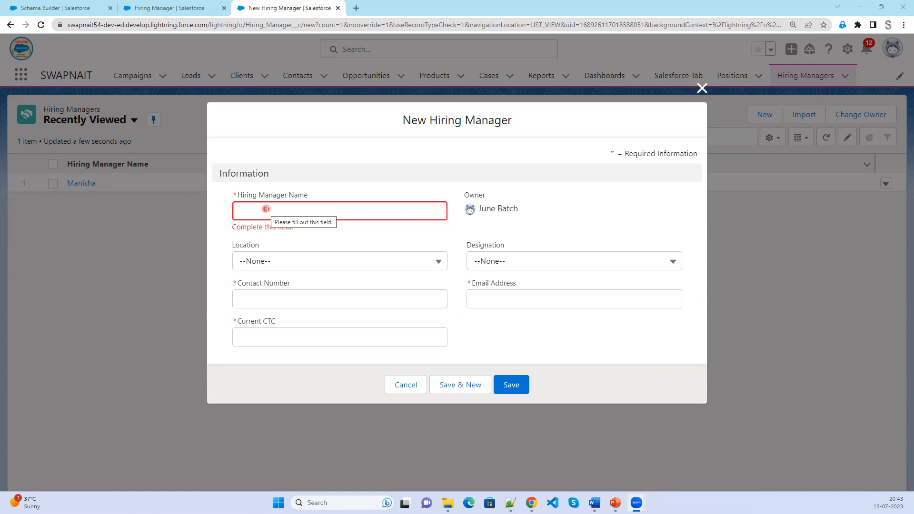
left_click(266, 208)
type("Shivani")
left_click(261, 260)
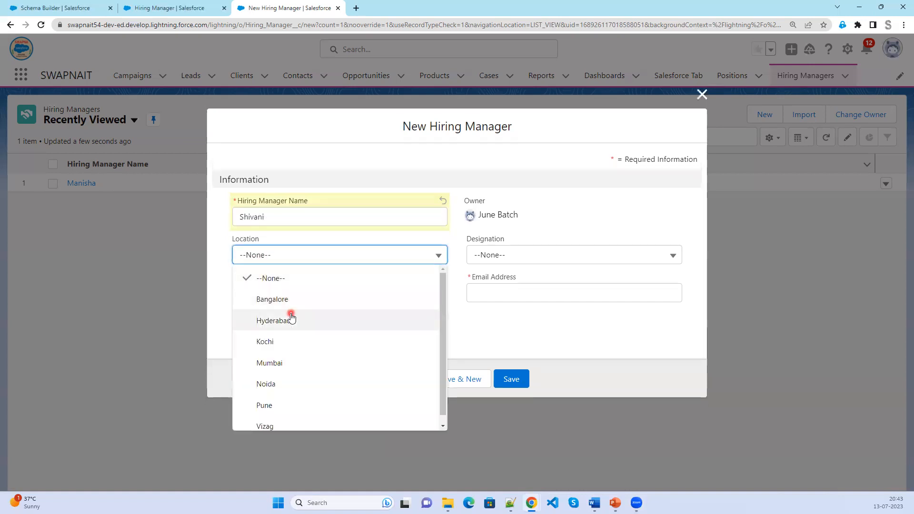
left_click(291, 318)
left_click(529, 258)
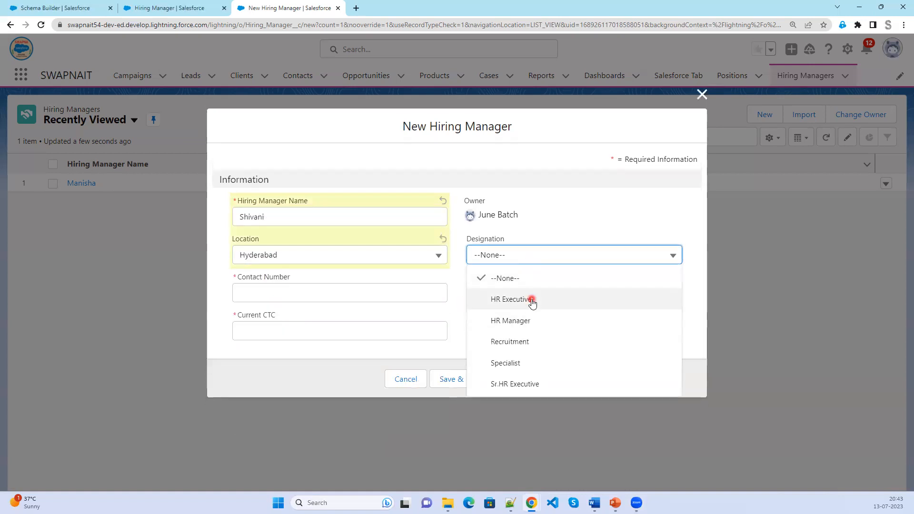
left_click(523, 328)
Fill in the contact number, e-mail address and Current CTC, save, and check HR ID HR-002.
left_click(291, 290)
type("76766788")
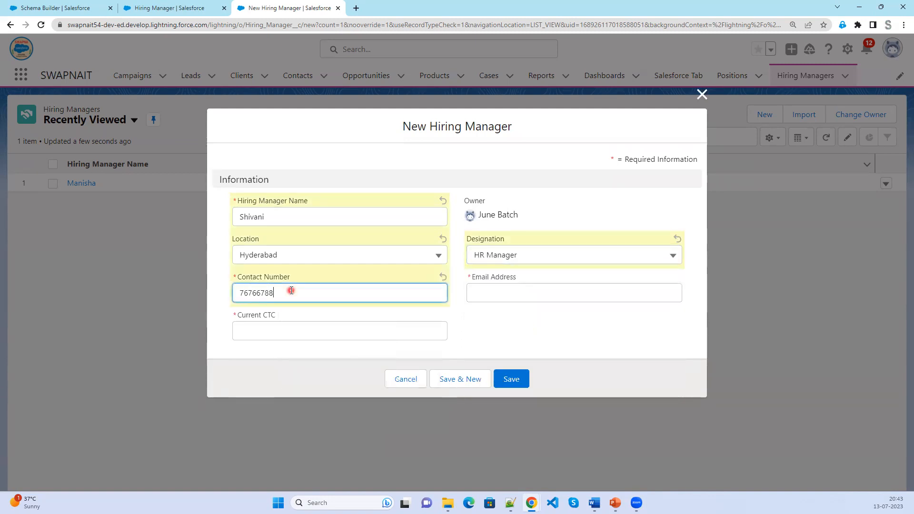
left_click(540, 292)
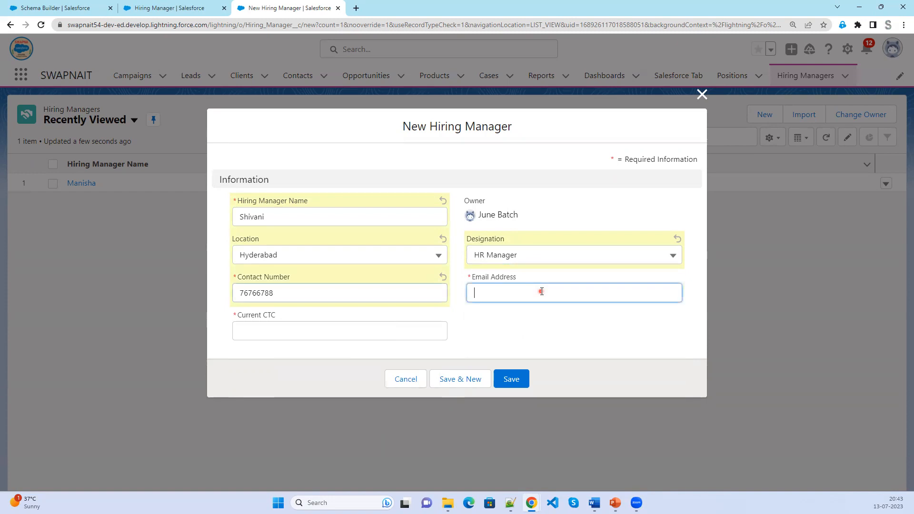
left_click(373, 325)
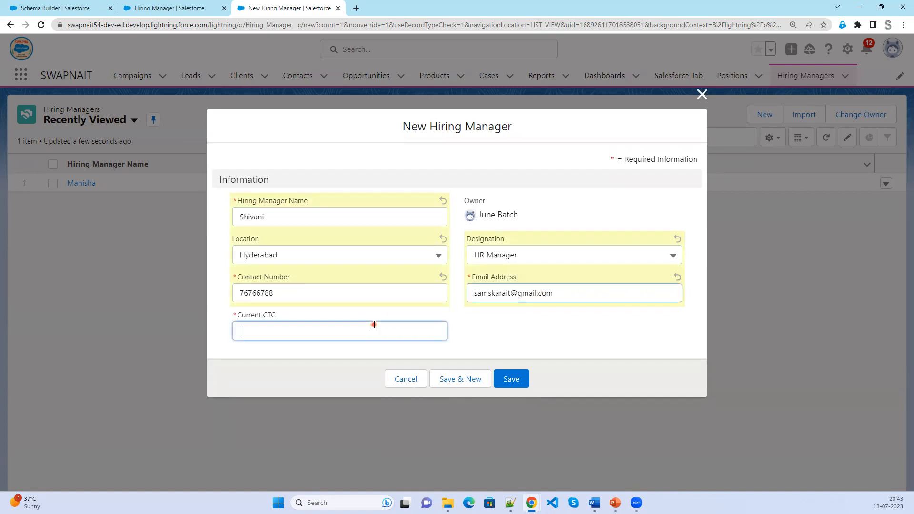
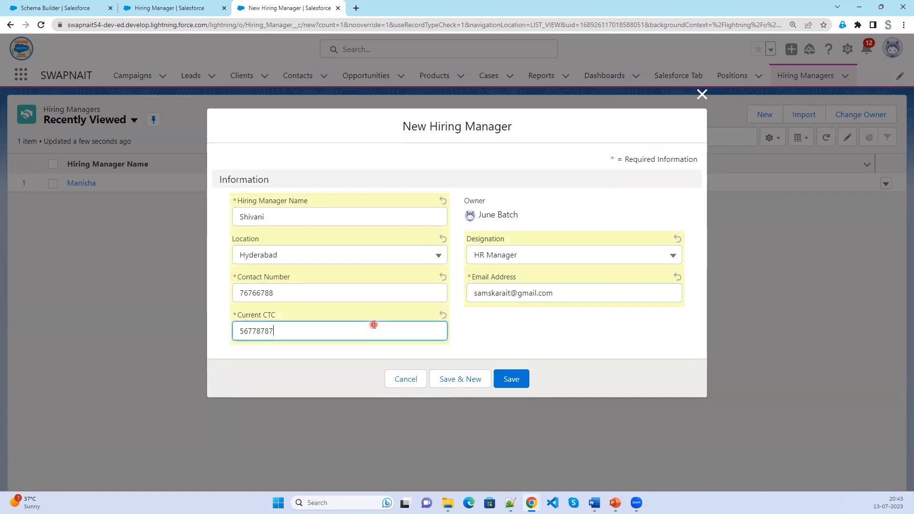
left_click(518, 380)
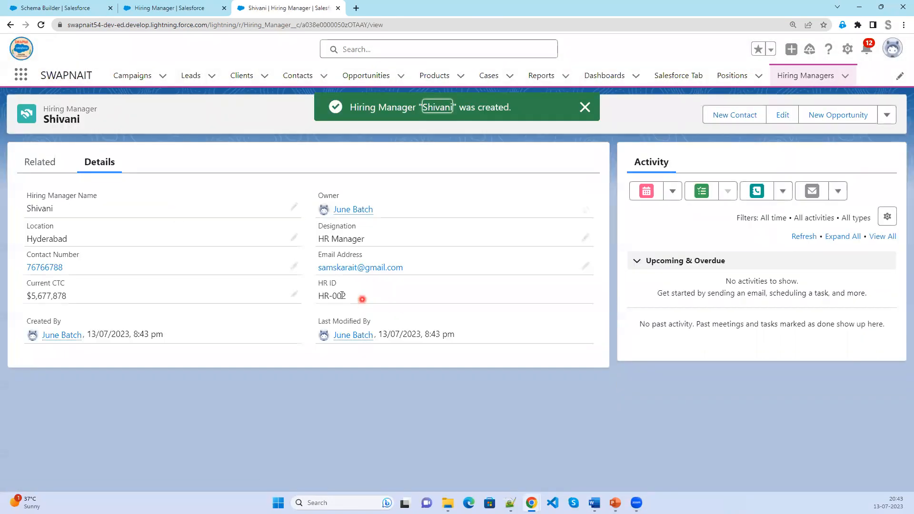
left_click_drag(362, 299, 317, 281)
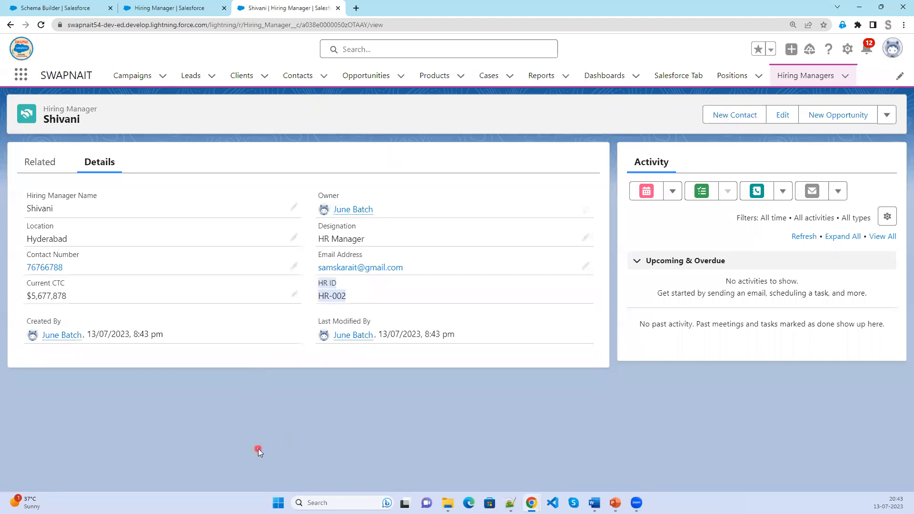
In Hiring Manager's Fields & Relationships, start a new Auto Number field and view its details step.
left_click(159, 6)
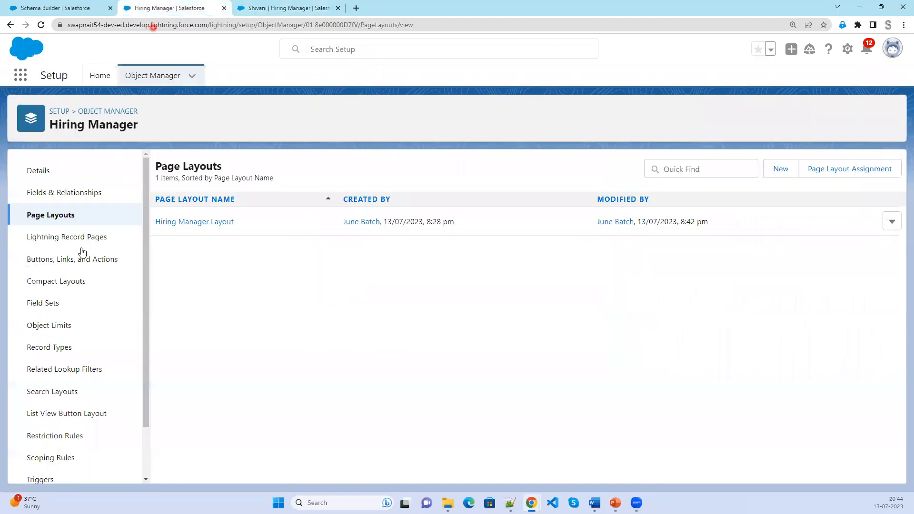
left_click(67, 192)
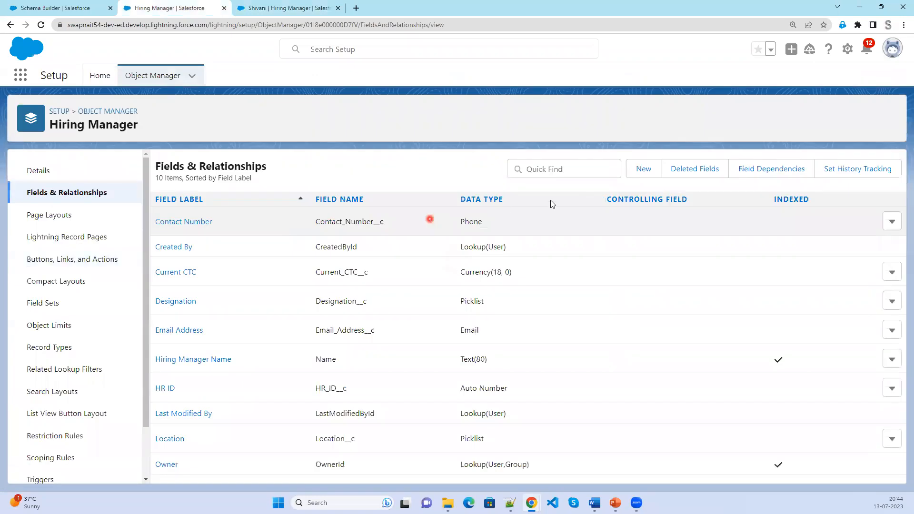
left_click(643, 169)
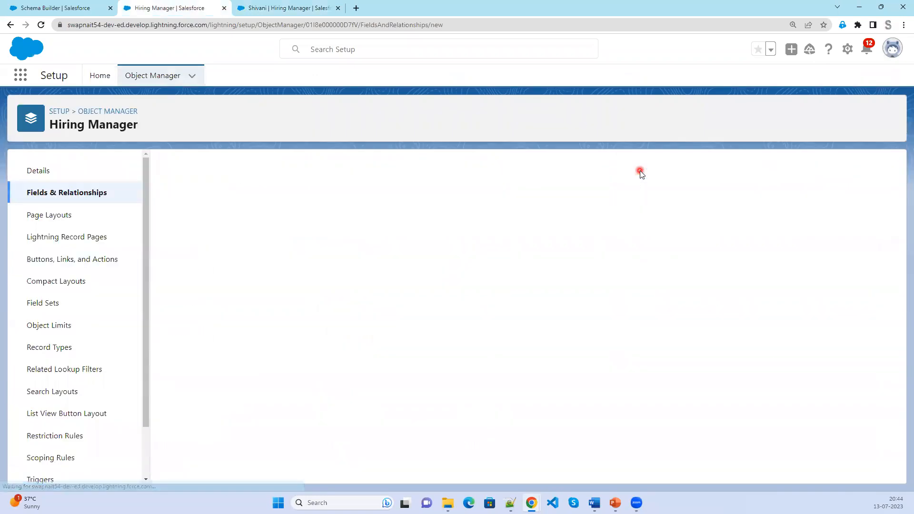
left_click(204, 326)
left_click(849, 231)
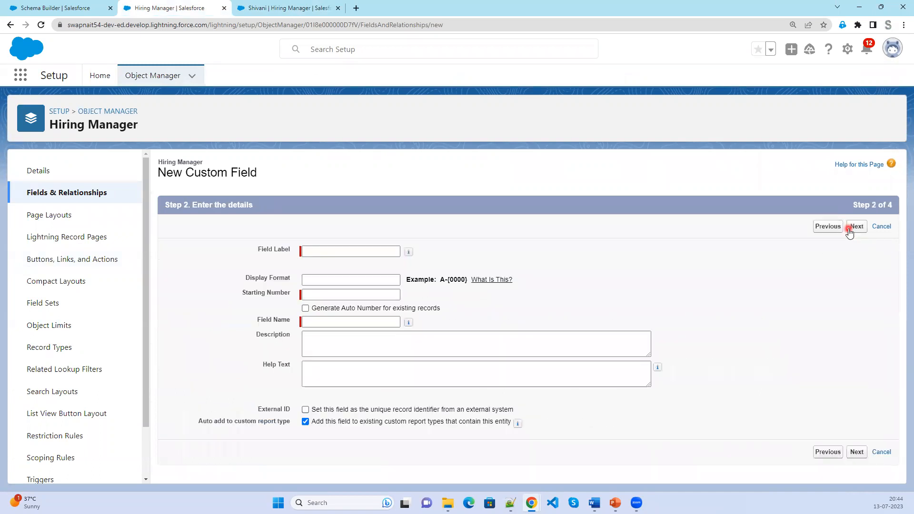
left_click(670, 308)
left_click(307, 250)
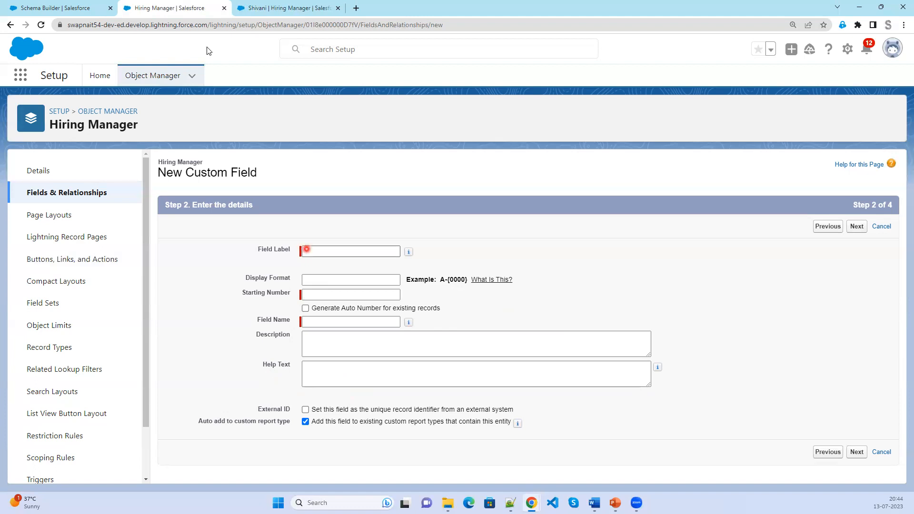
Check HR-002 on the second record, then advance the slides to SCHEMA BUILDER DRAWBACKS.
left_click(257, 7)
triple_click(589, 291)
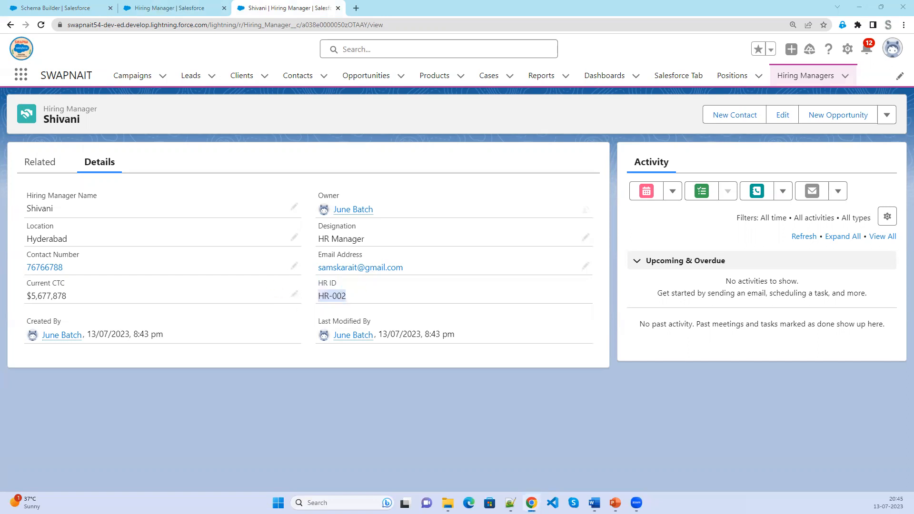
left_click(615, 503)
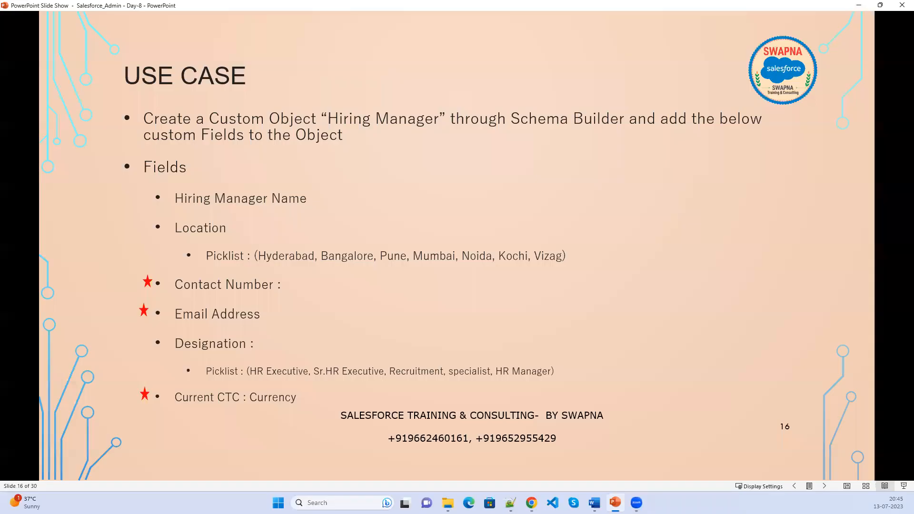
key("Right")
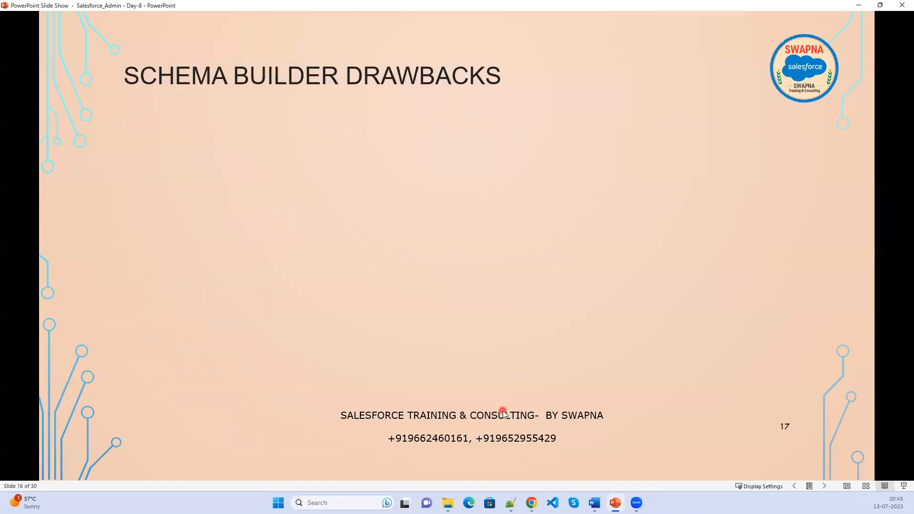
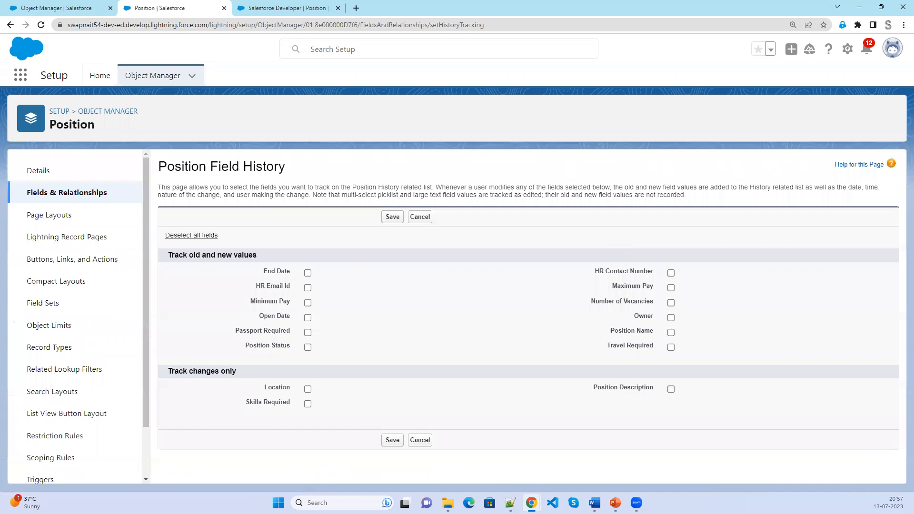
Bring up the Field History Tracking slide listing the steps to select fields for tracking.
key("alt+Tab")
Track history for Position Status, Maximum Pay and End Date on Position, and save.
left_click(289, 378)
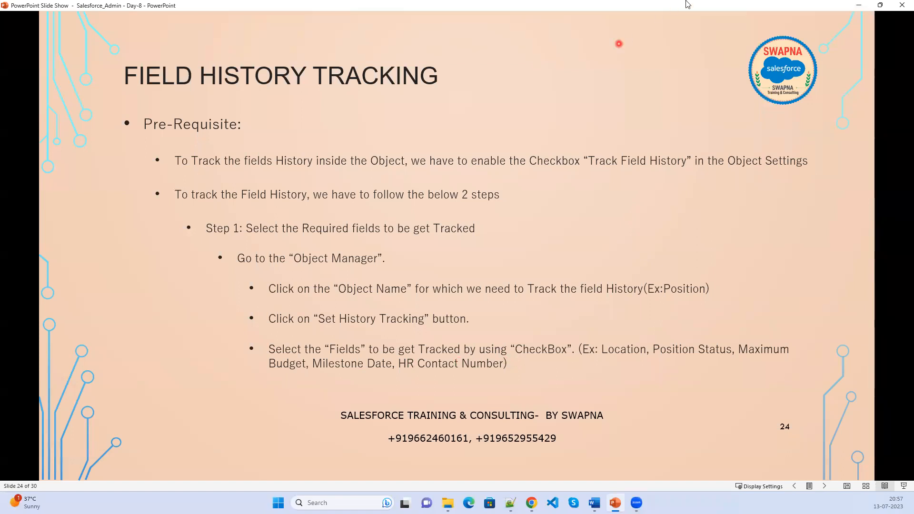
left_click(857, 6)
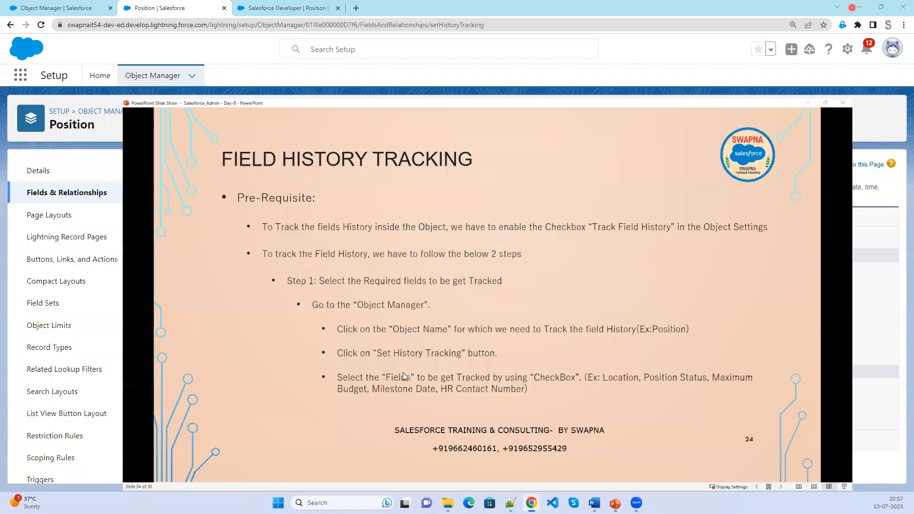
left_click(308, 347)
left_click(671, 288)
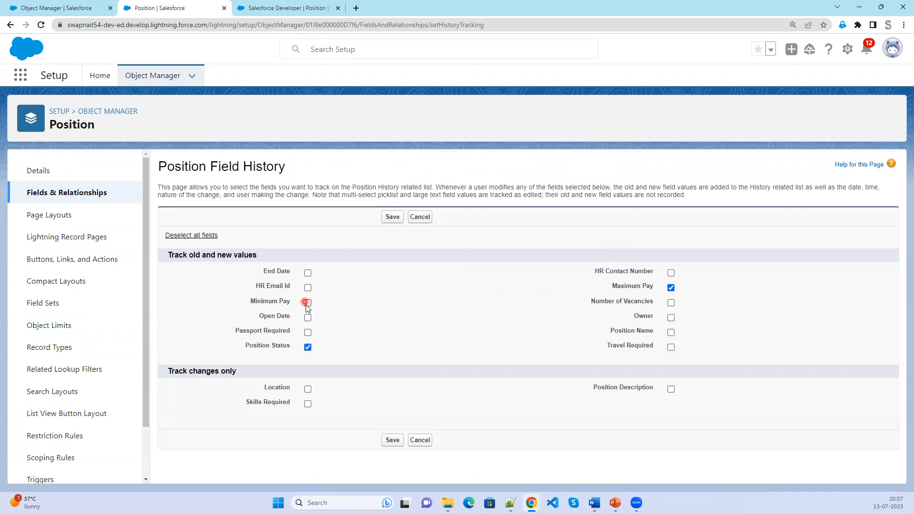
left_click(308, 273)
left_click(392, 444)
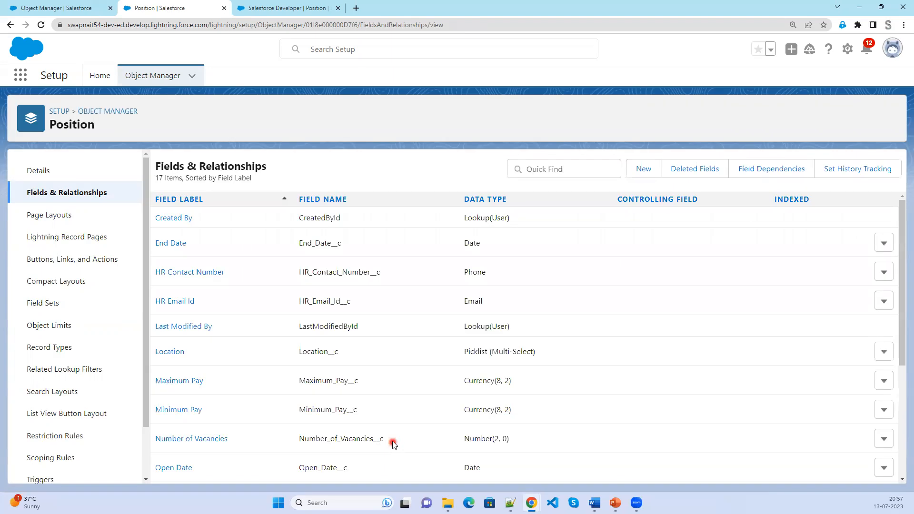
Open the Position Layout's Related Lists palette and locate Position History.
left_click(59, 215)
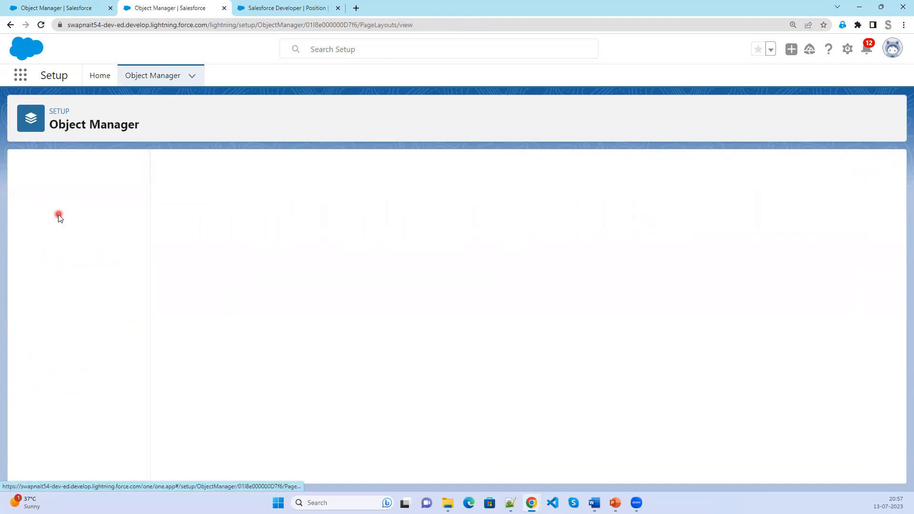
left_click(182, 223)
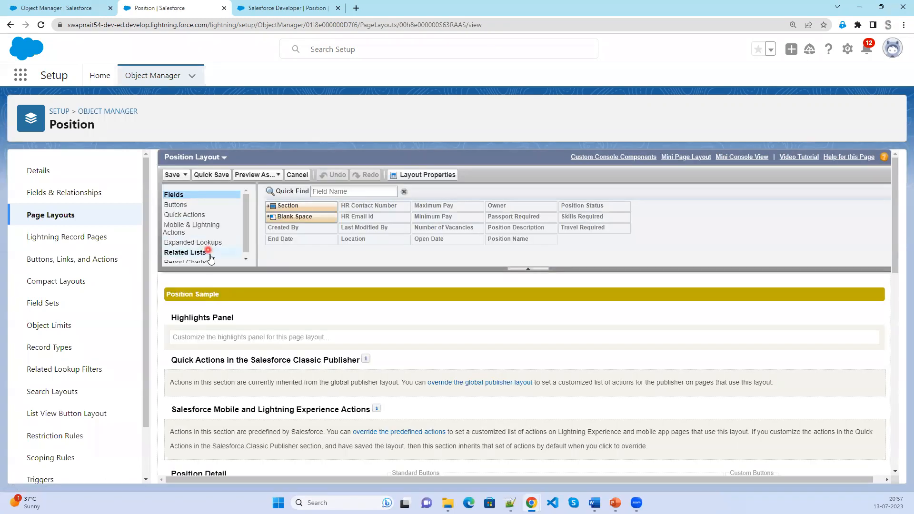
left_click(211, 254)
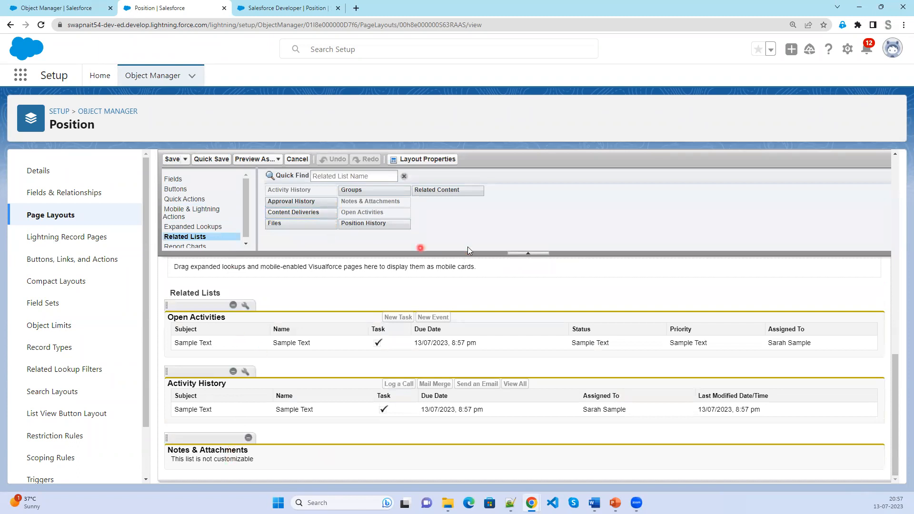
left_click(397, 224)
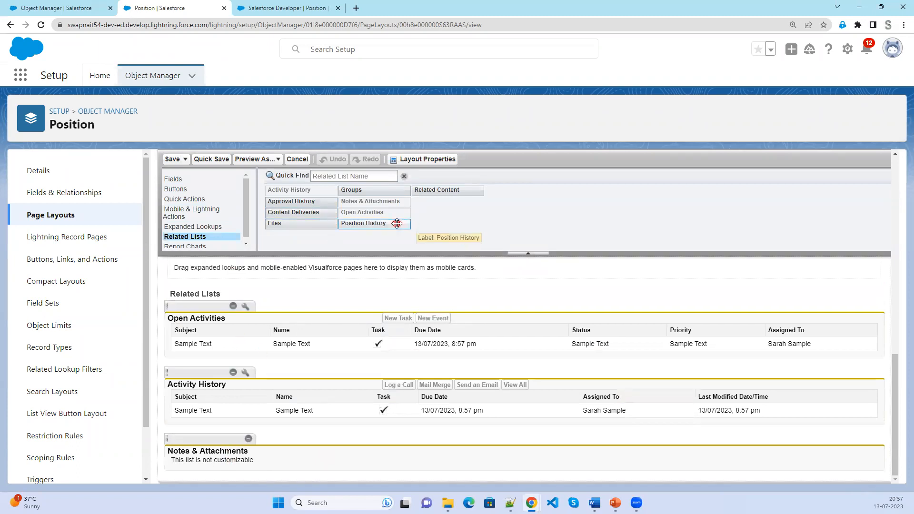
left_click(320, 351)
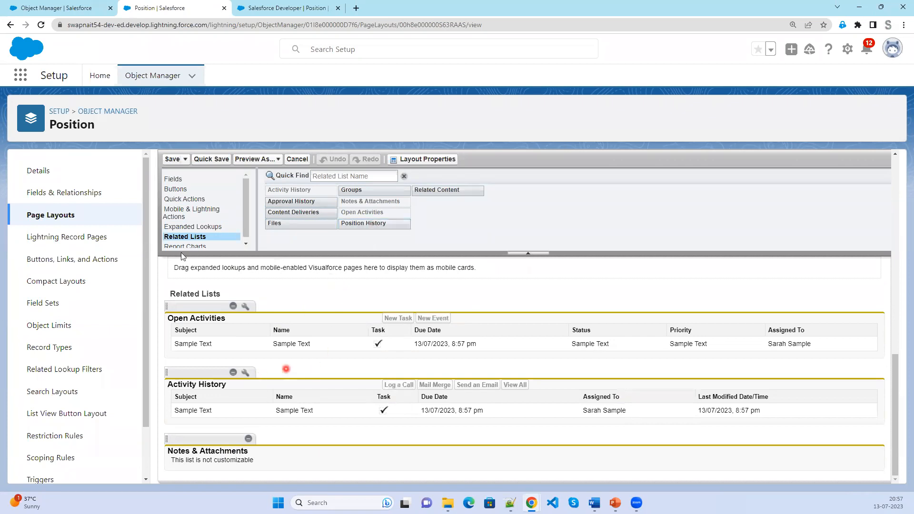
left_click(281, 5)
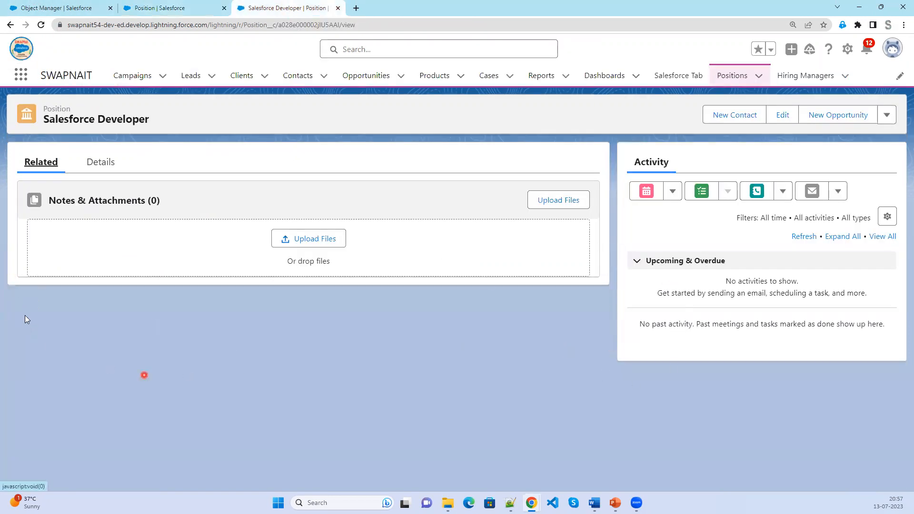
left_click(150, 8)
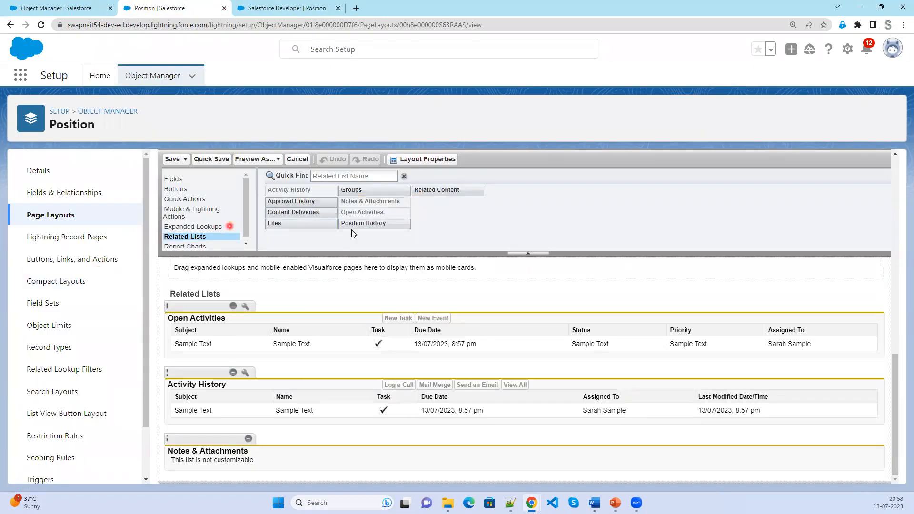
Place Position History at the top of the layout's related lists and save for all users.
left_click_drag(362, 224, 313, 355)
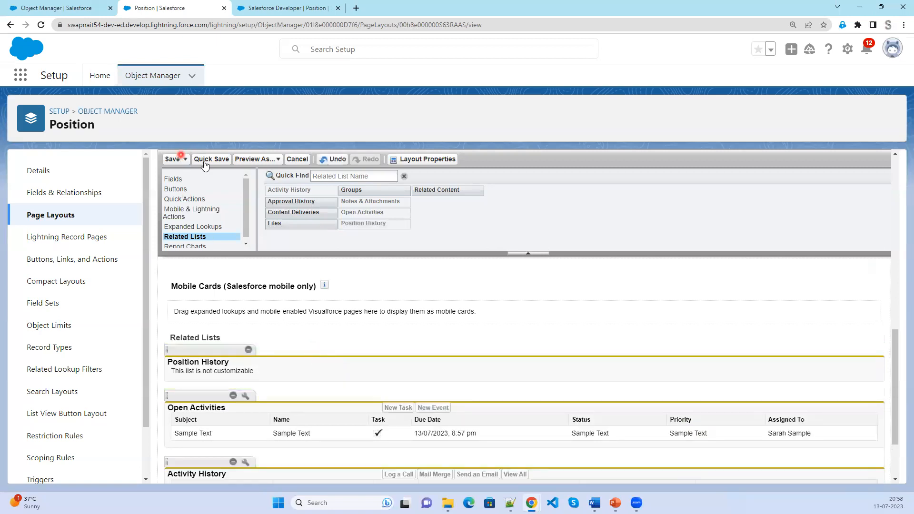
left_click(172, 160)
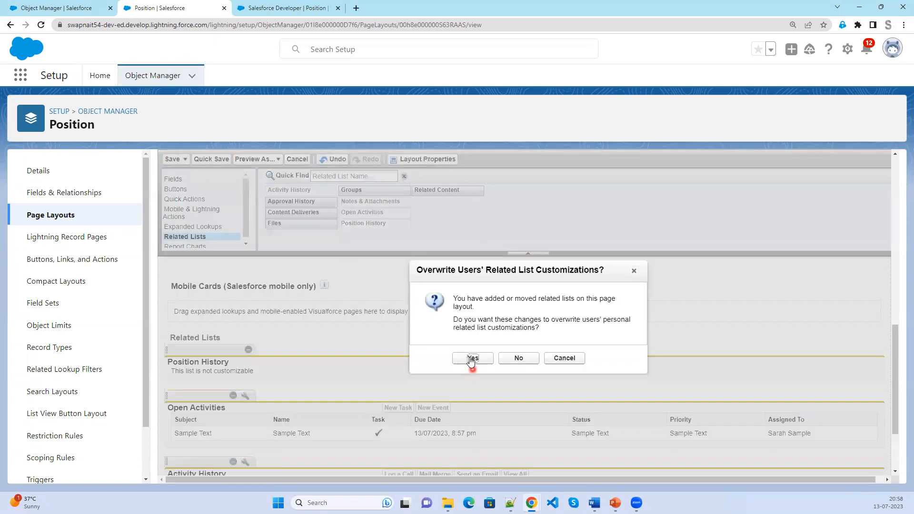
left_click(470, 358)
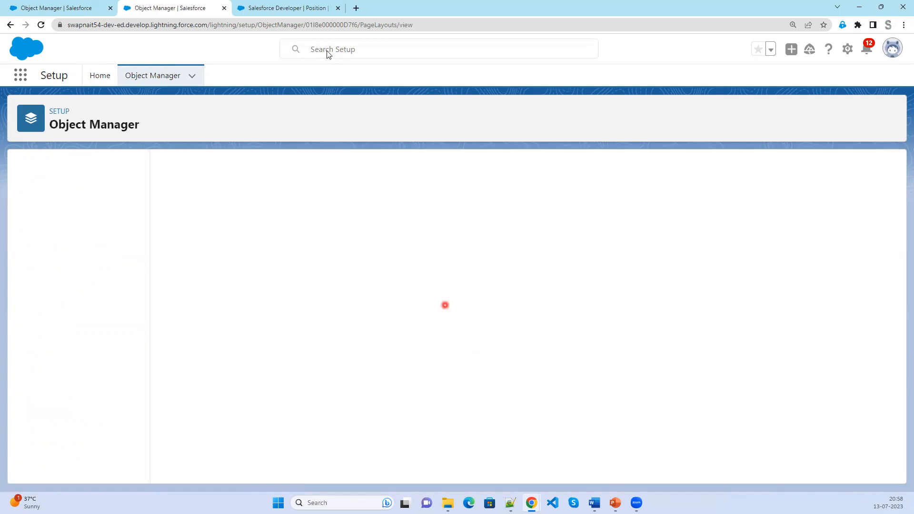
left_click(305, 9)
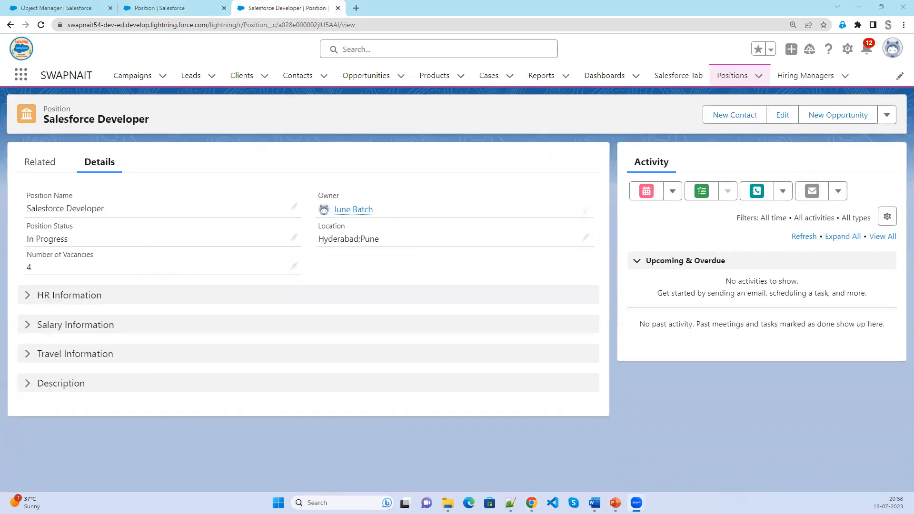
Change the Salesforce Developer position's status to New and save it.
left_click(50, 165)
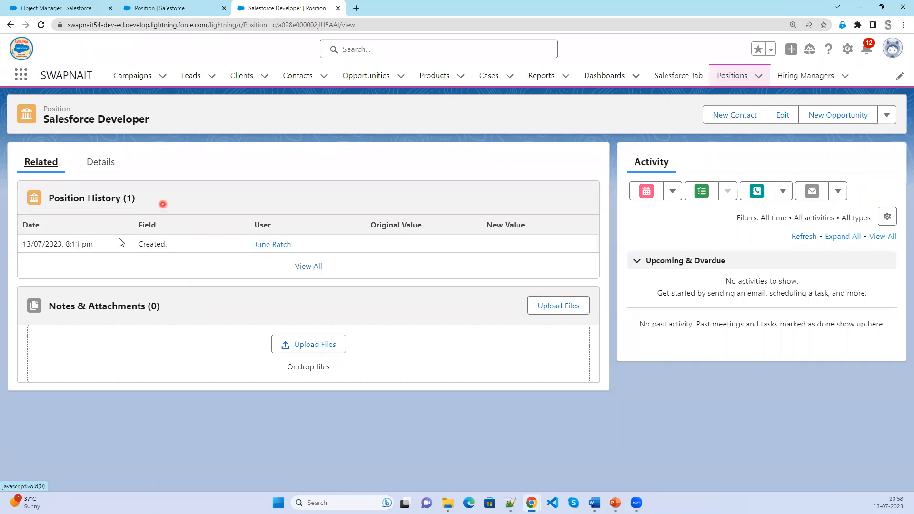
left_click(101, 163)
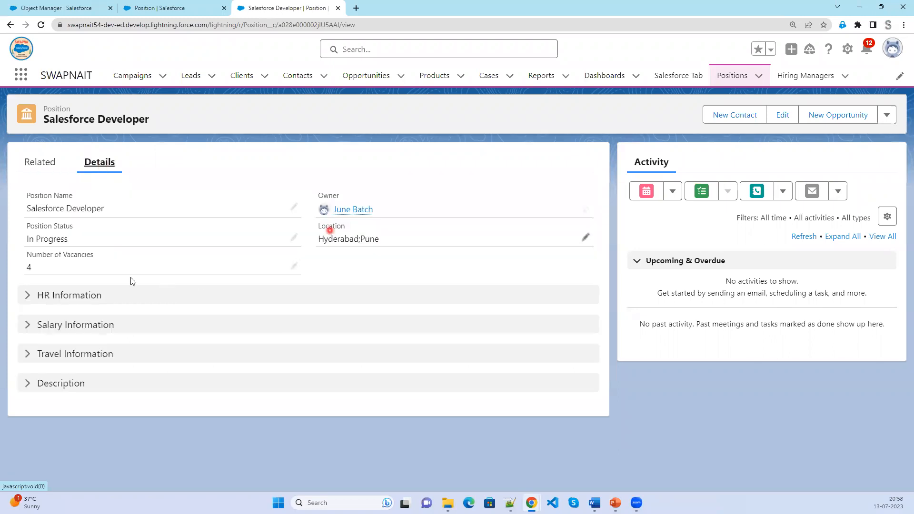
left_click(294, 238)
left_click(192, 282)
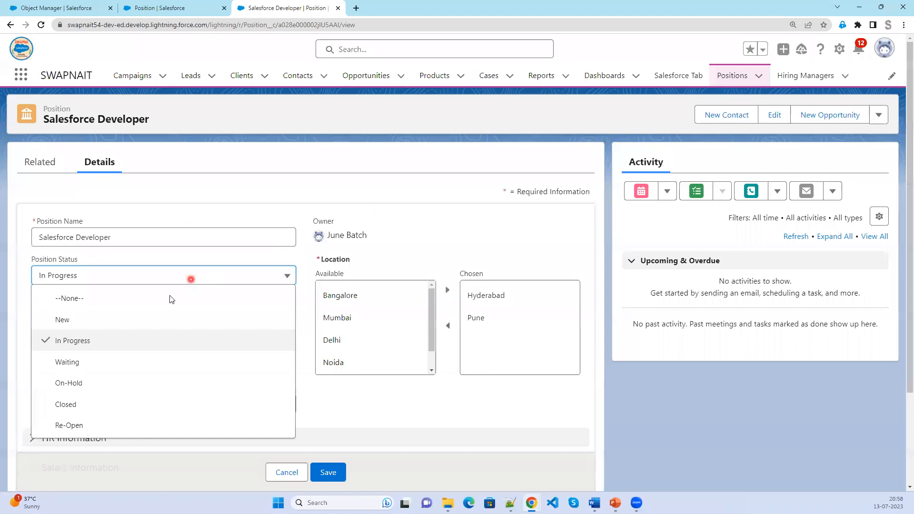
left_click(139, 318)
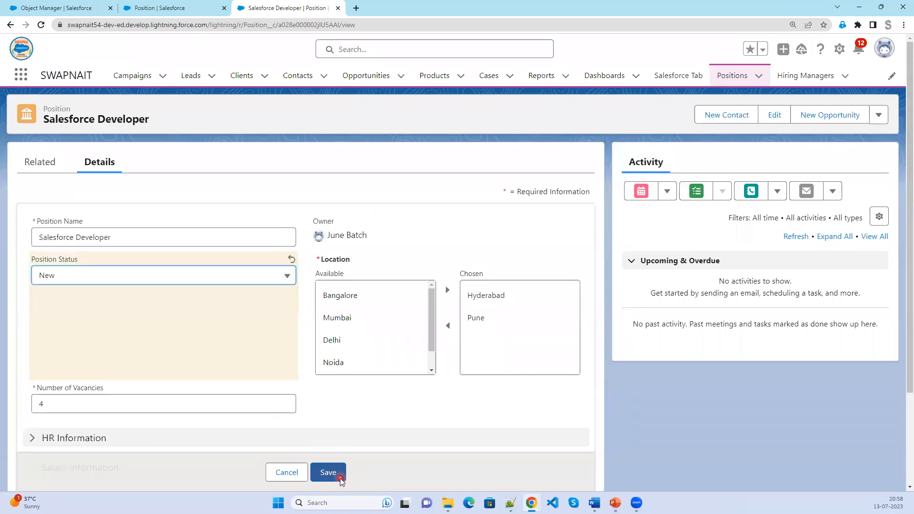
left_click(329, 473)
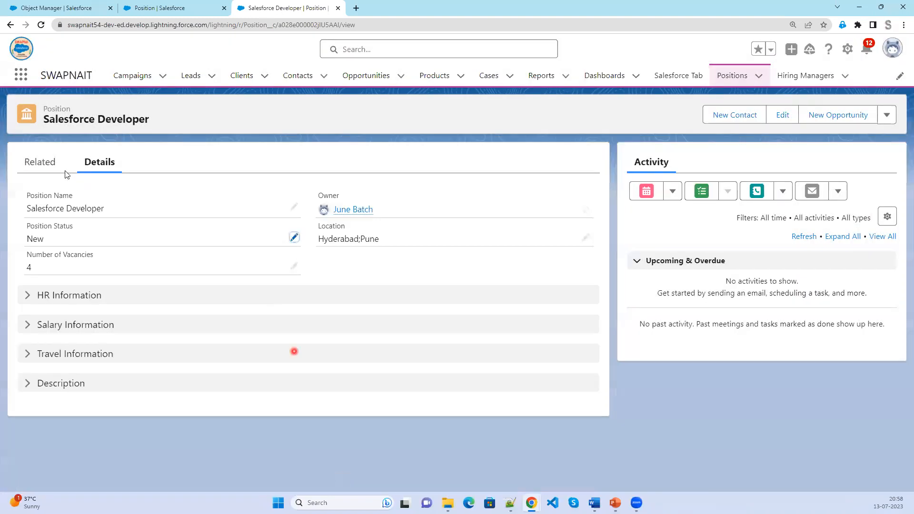
Confirm Position History logs the status change from In Progress to New with its date.
left_click(41, 164)
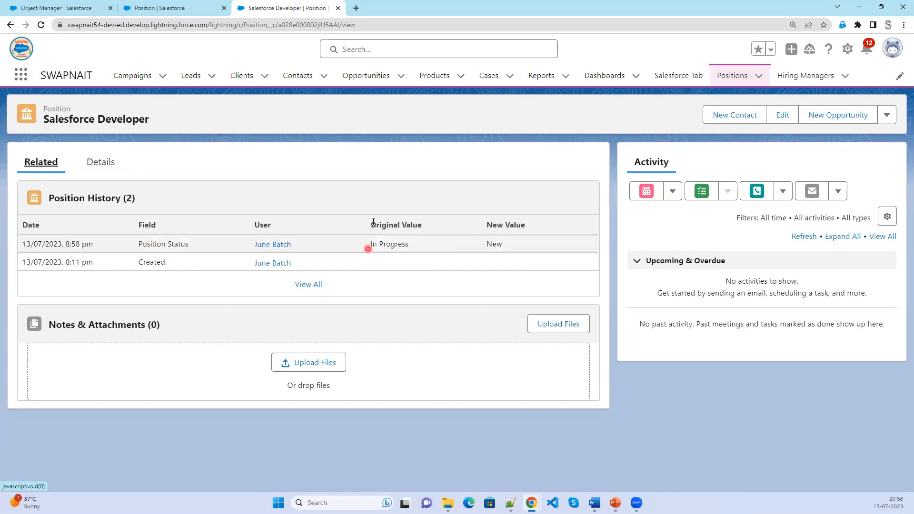
left_click_drag(369, 247, 411, 247)
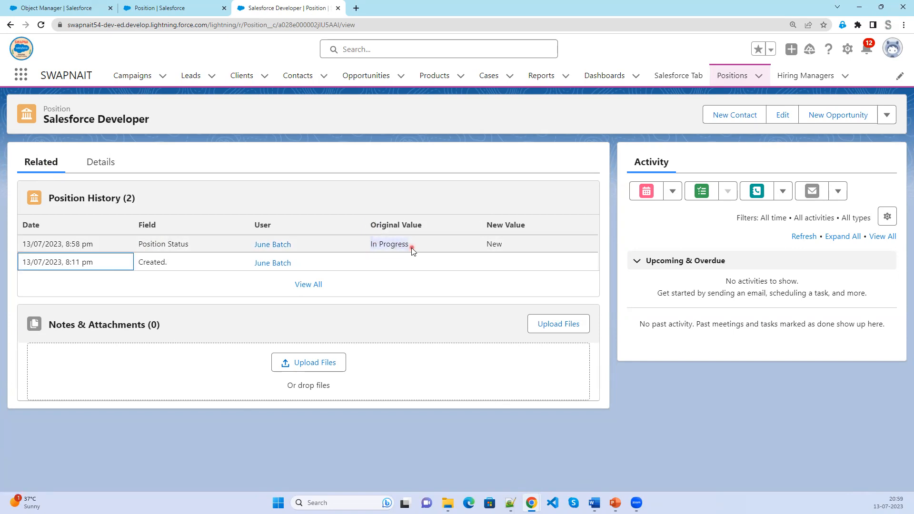
left_click_drag(501, 244, 504, 244)
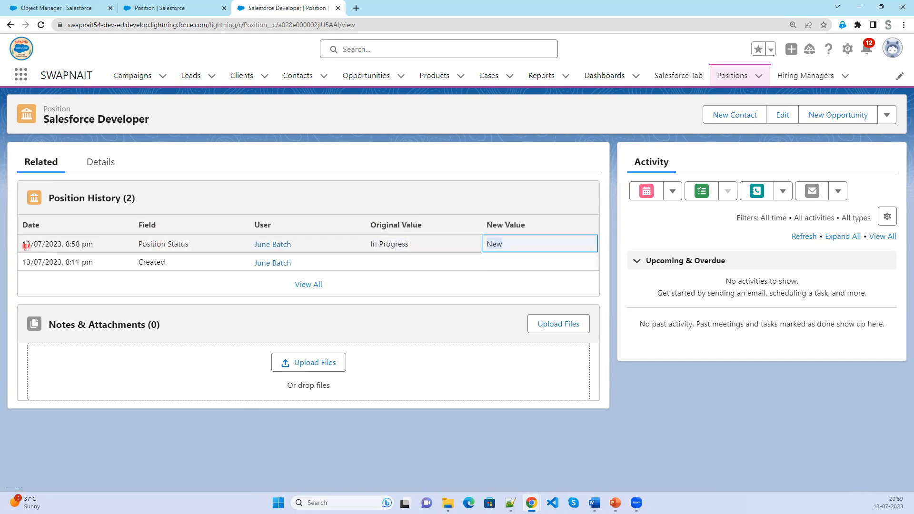
left_click_drag(25, 242, 63, 244)
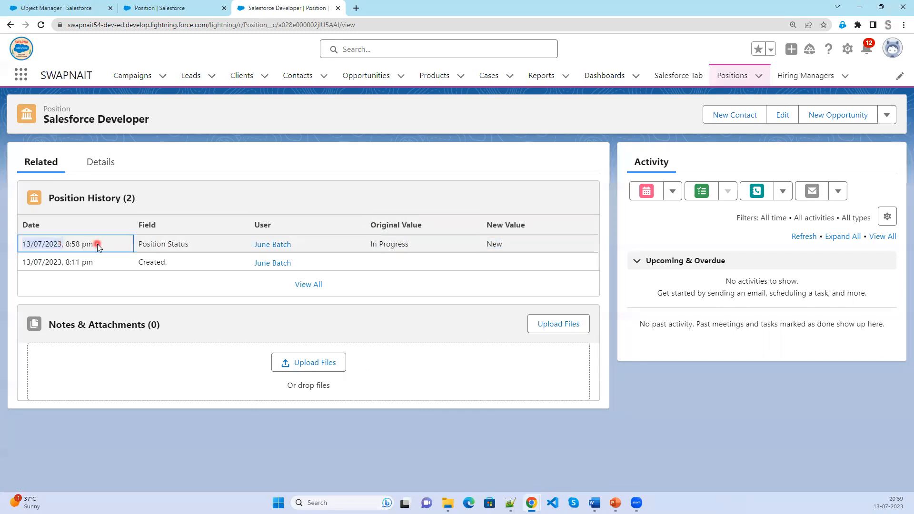
left_click(105, 162)
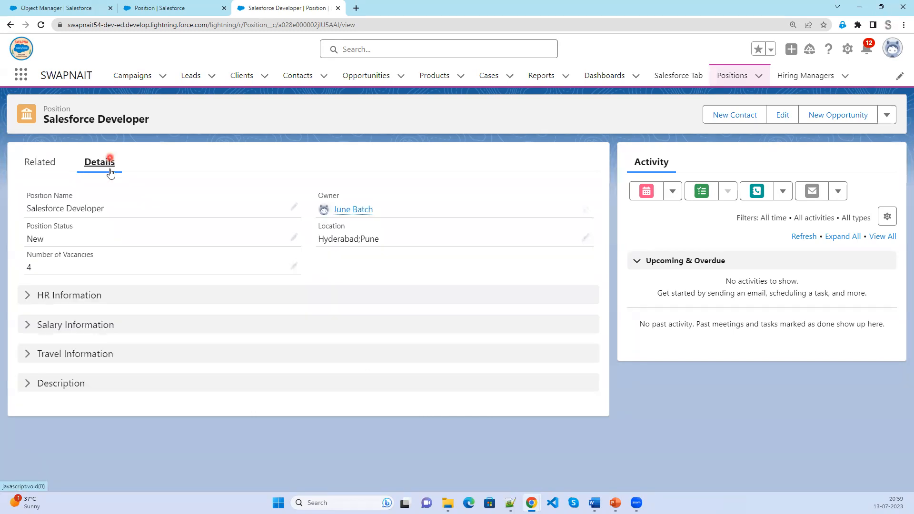
Set Position Status back to In Progress and Open Date to 14/07/2023, and save.
left_click(294, 237)
left_click(176, 276)
left_click(159, 340)
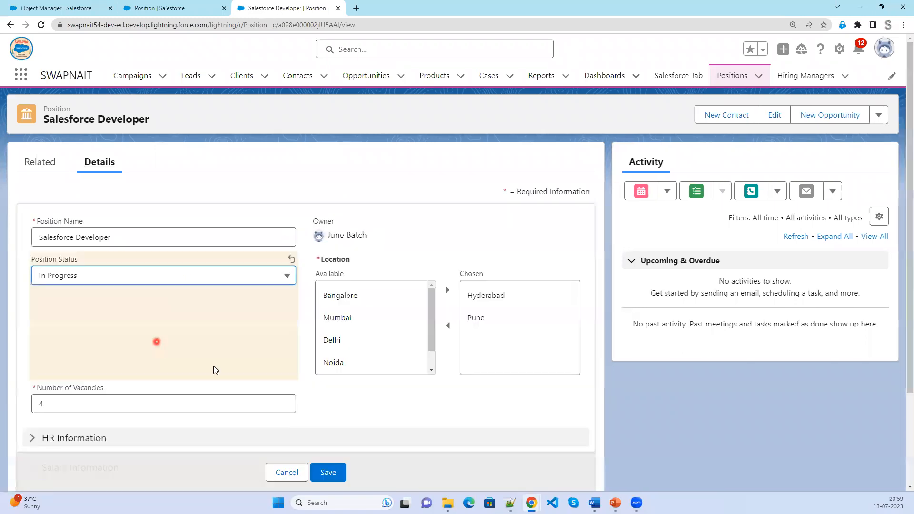
scroll(344, 418, "down", 3)
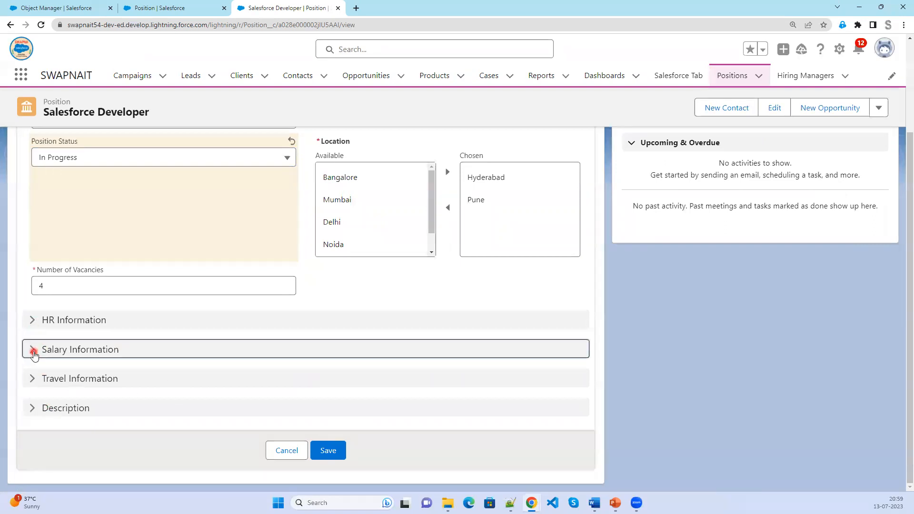
left_click(32, 349)
left_click(145, 393)
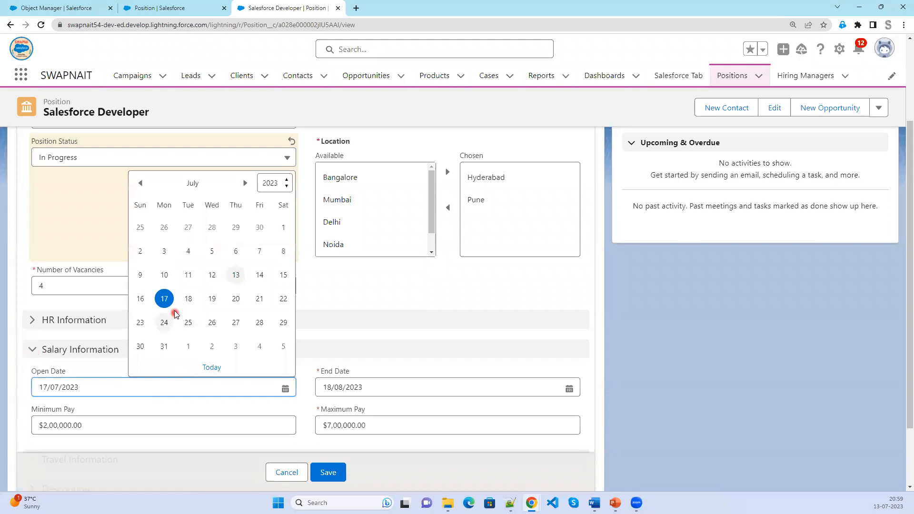
left_click(265, 277)
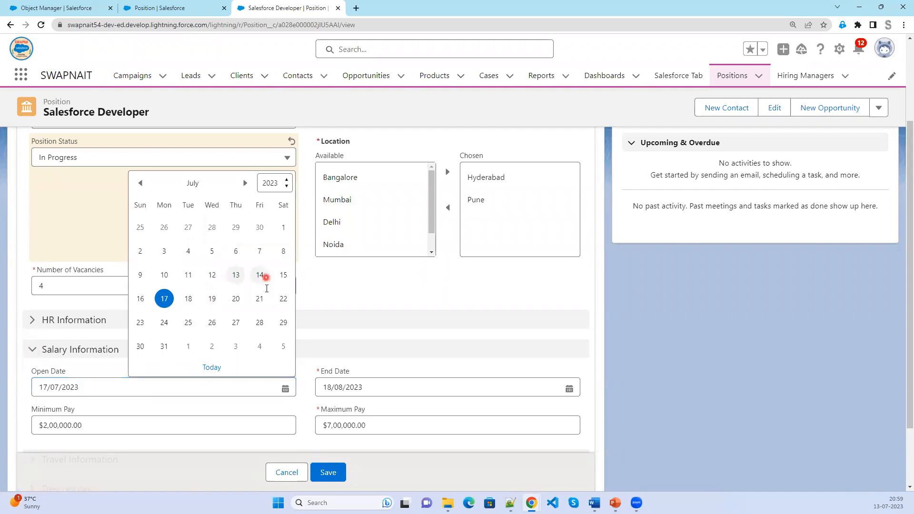
left_click(328, 472)
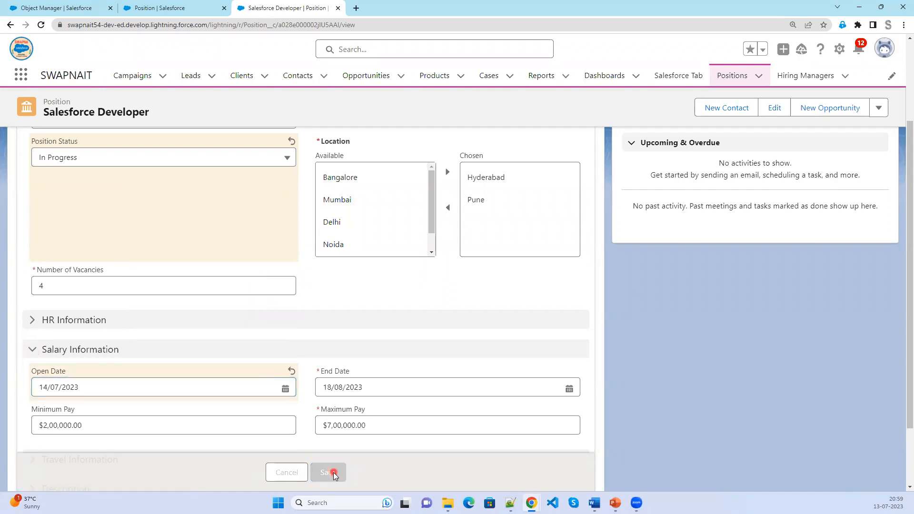
Verify Position History logs the status change and Open Date 17/07/2023 to 14/07/2023.
left_click(42, 165)
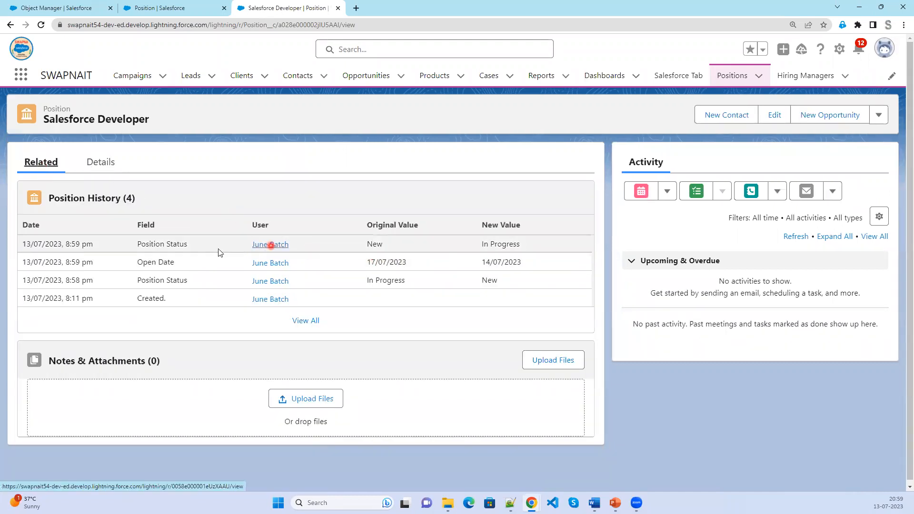
left_click_drag(138, 243, 189, 245)
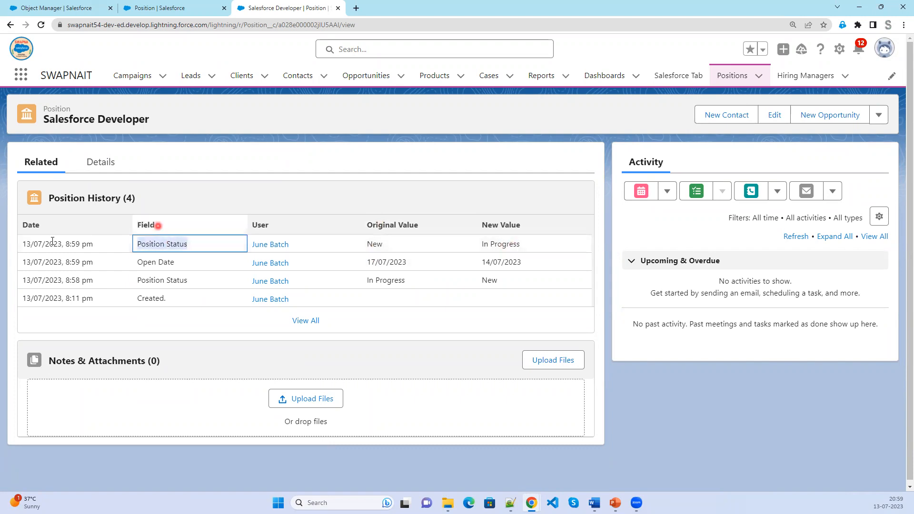
left_click(89, 245)
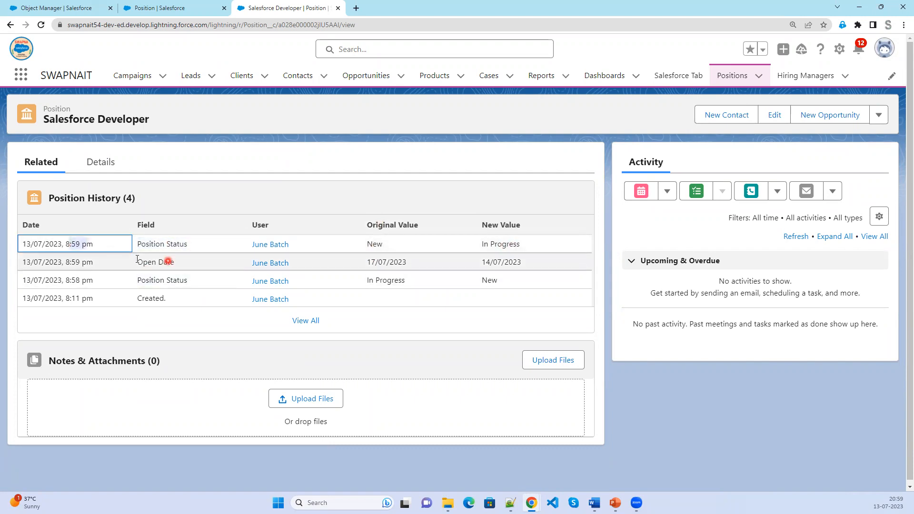
left_click_drag(139, 262, 188, 265)
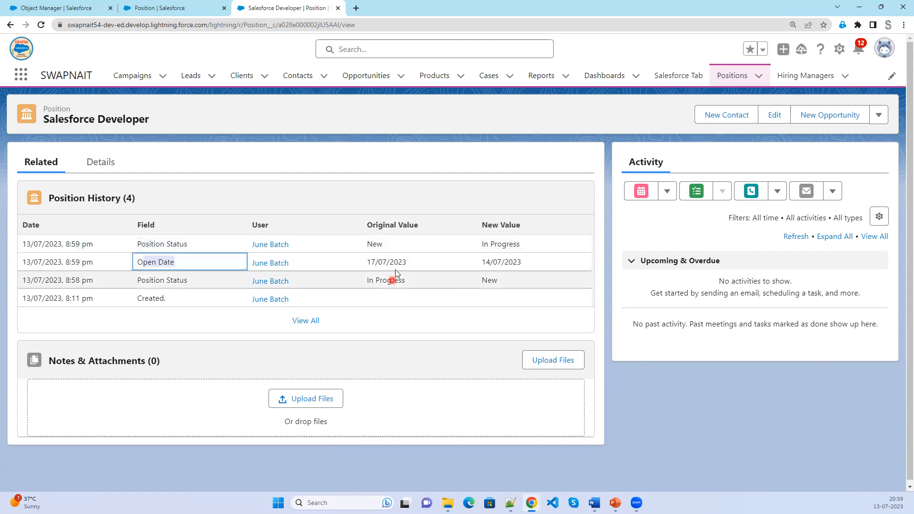
left_click_drag(367, 263, 406, 262)
left_click_drag(481, 261, 523, 264)
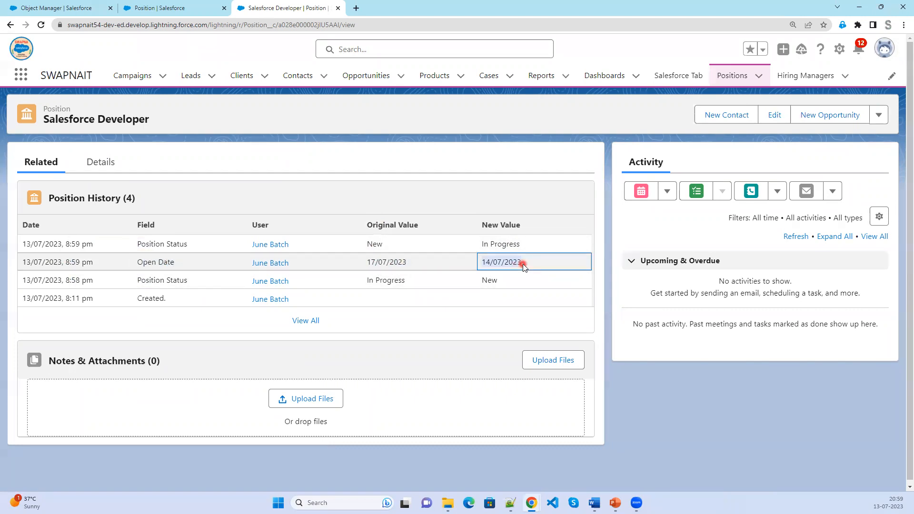
left_click(107, 169)
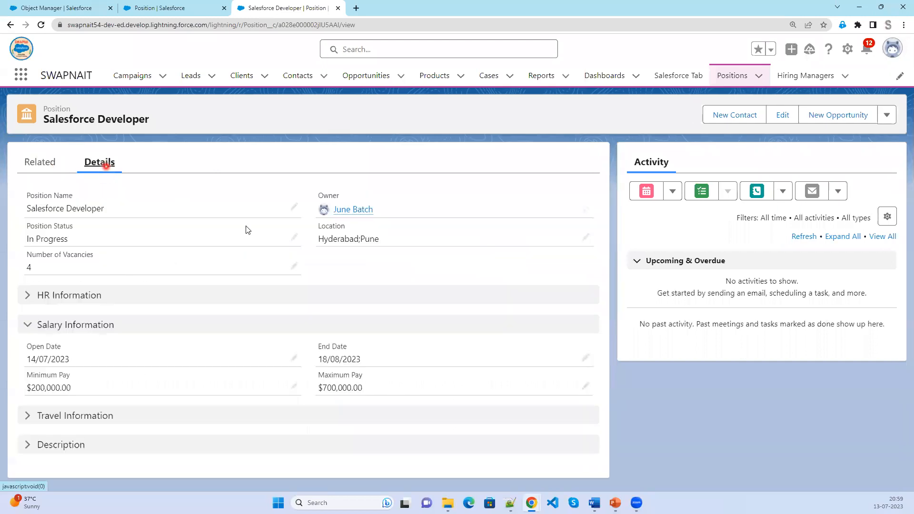
Change the position's status to On-Hold and save.
left_click(292, 237)
left_click(229, 274)
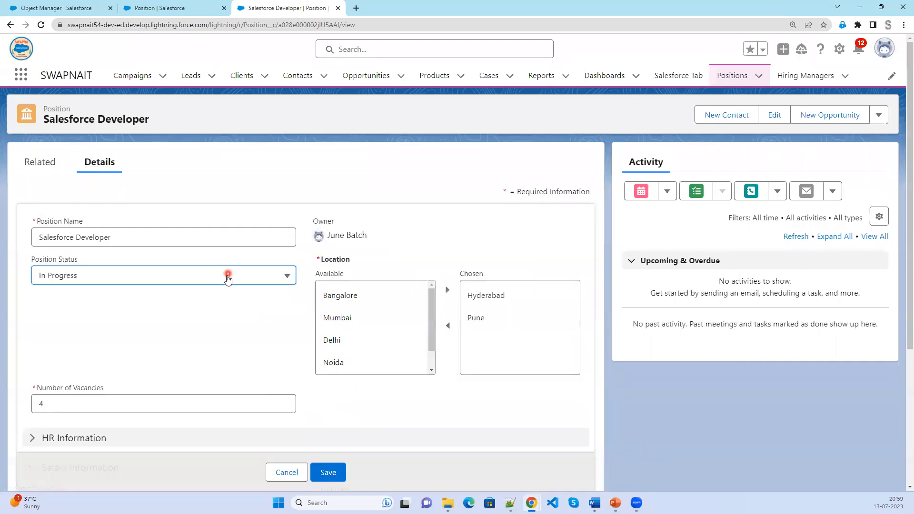
left_click(162, 381)
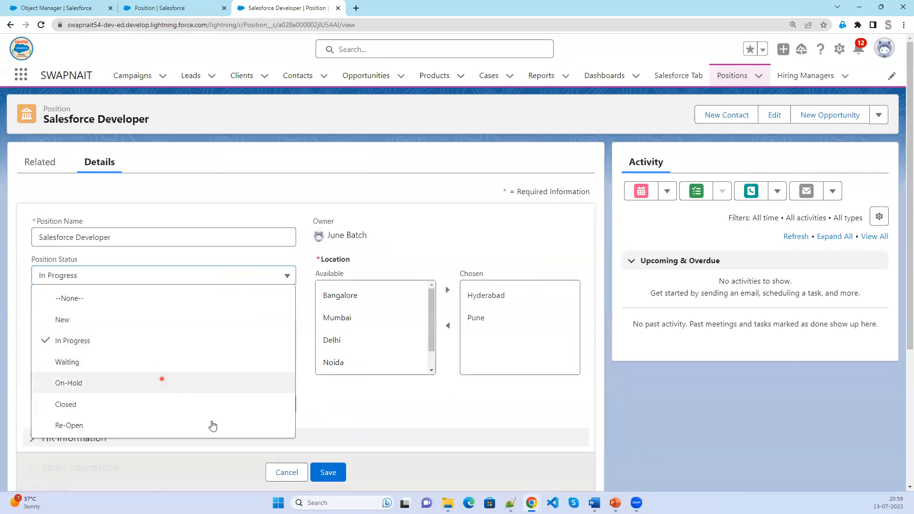
left_click(330, 472)
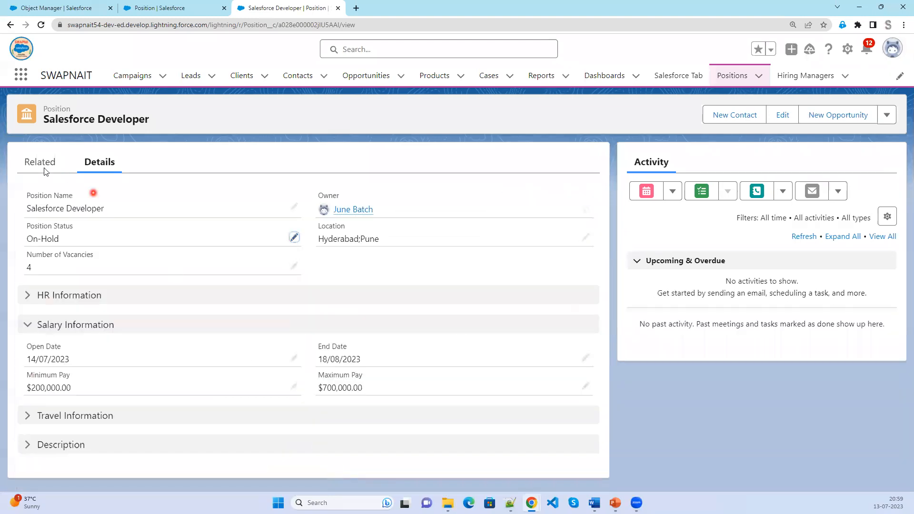
Review all five Position History entries, then return to the slide show.
left_click(41, 164)
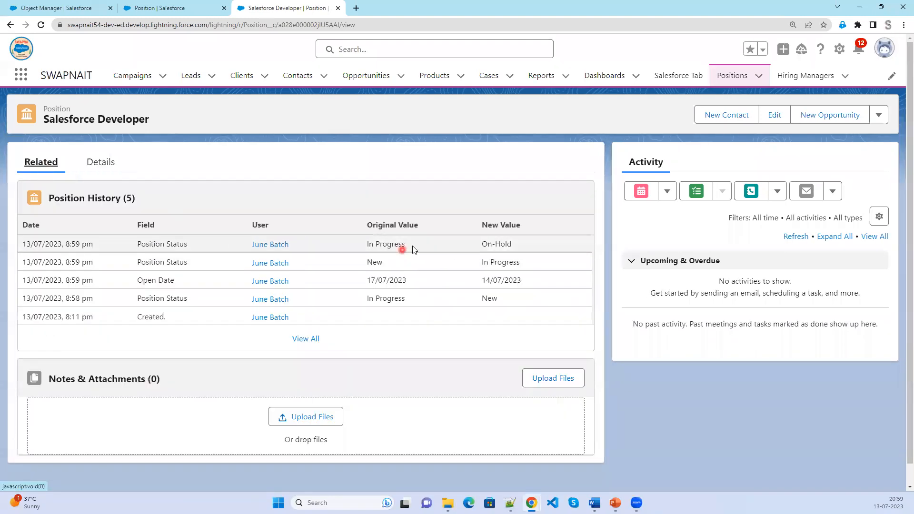
left_click_drag(376, 243, 492, 244)
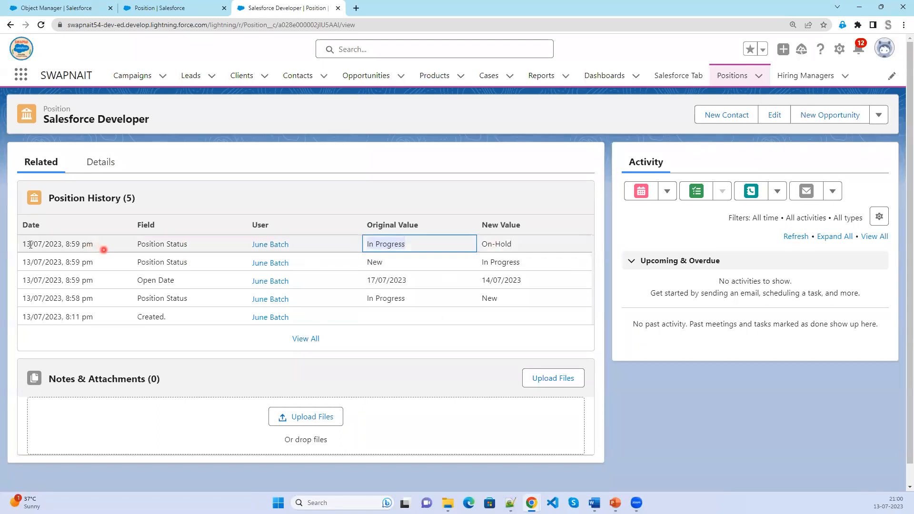
left_click_drag(19, 242, 38, 248)
left_click_drag(215, 300, 421, 326)
left_click_drag(491, 324, 252, 310)
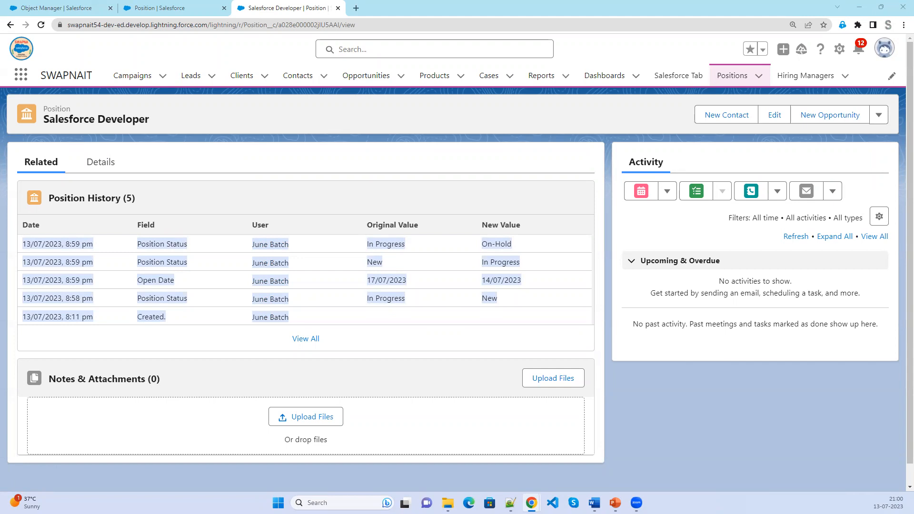
key("alt+Tab")
Advance the slides past the question slides to the Assignment -3 slide.
left_click(302, 365)
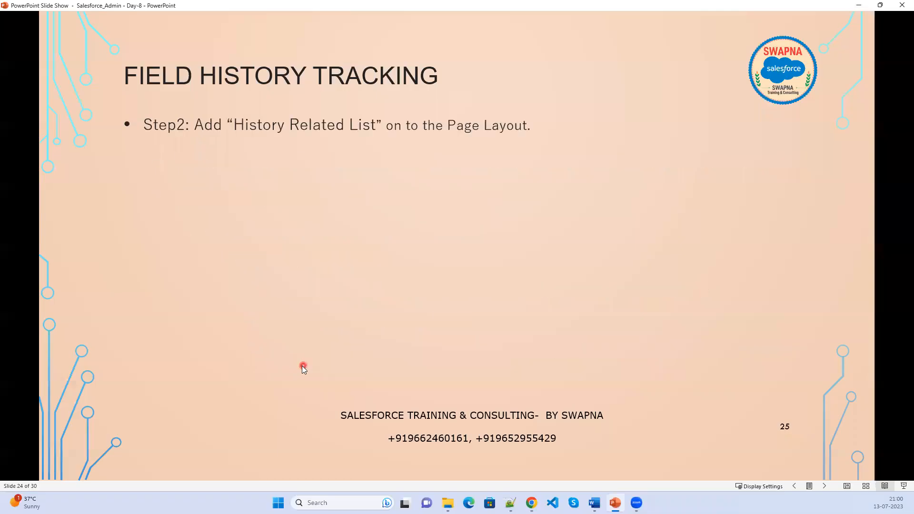
key("Right")
key("Right")
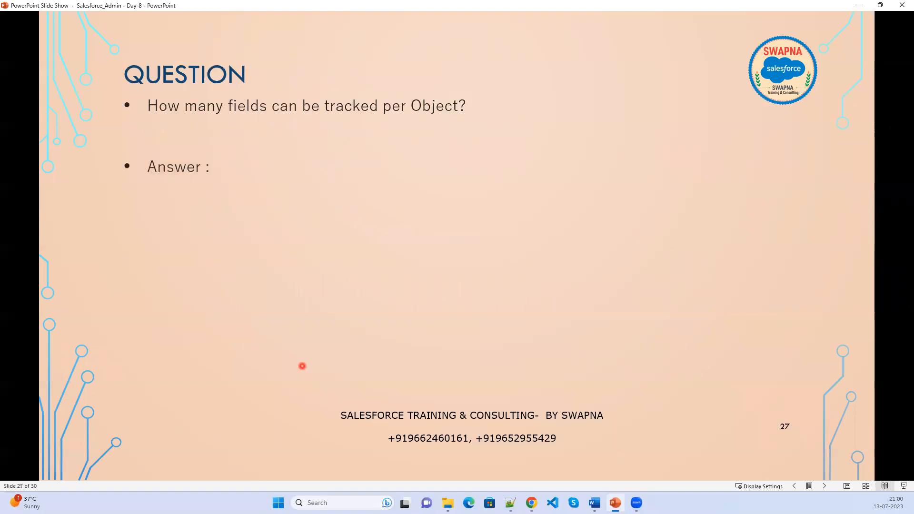
key("Right")
key("Left")
key("Left")
key("Left")
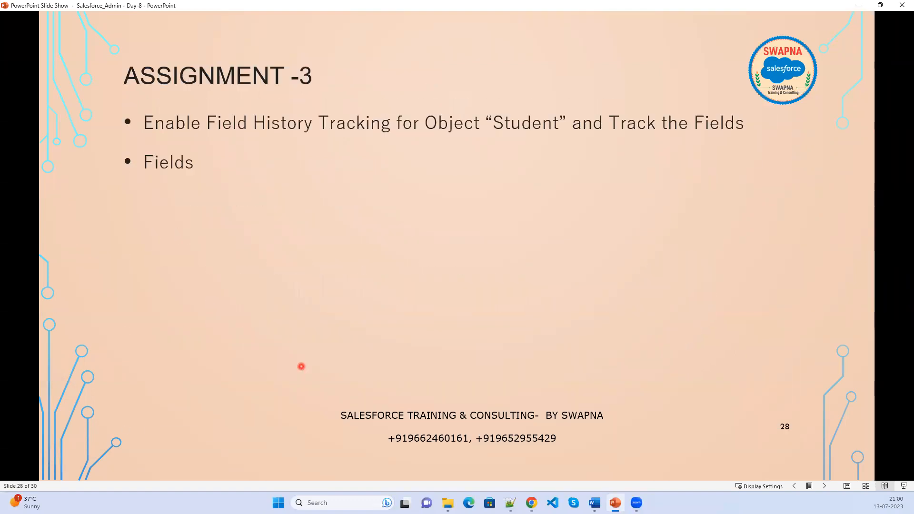